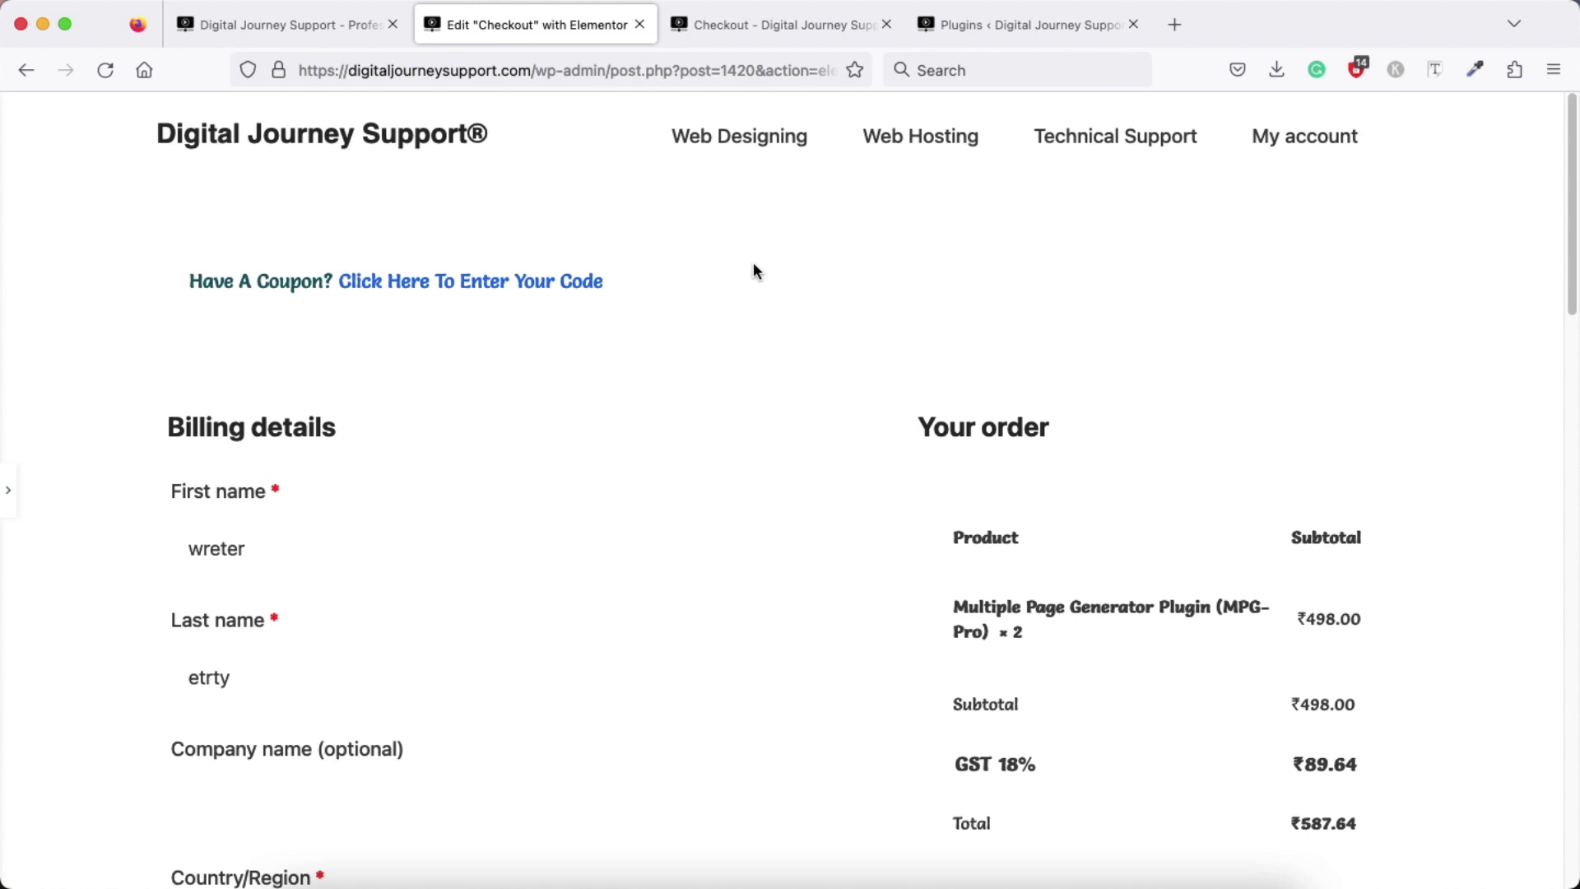
Examine the existing checkout page in the editor preview and compare it with the live Checkout page
scroll(773, 359, "down", 10)
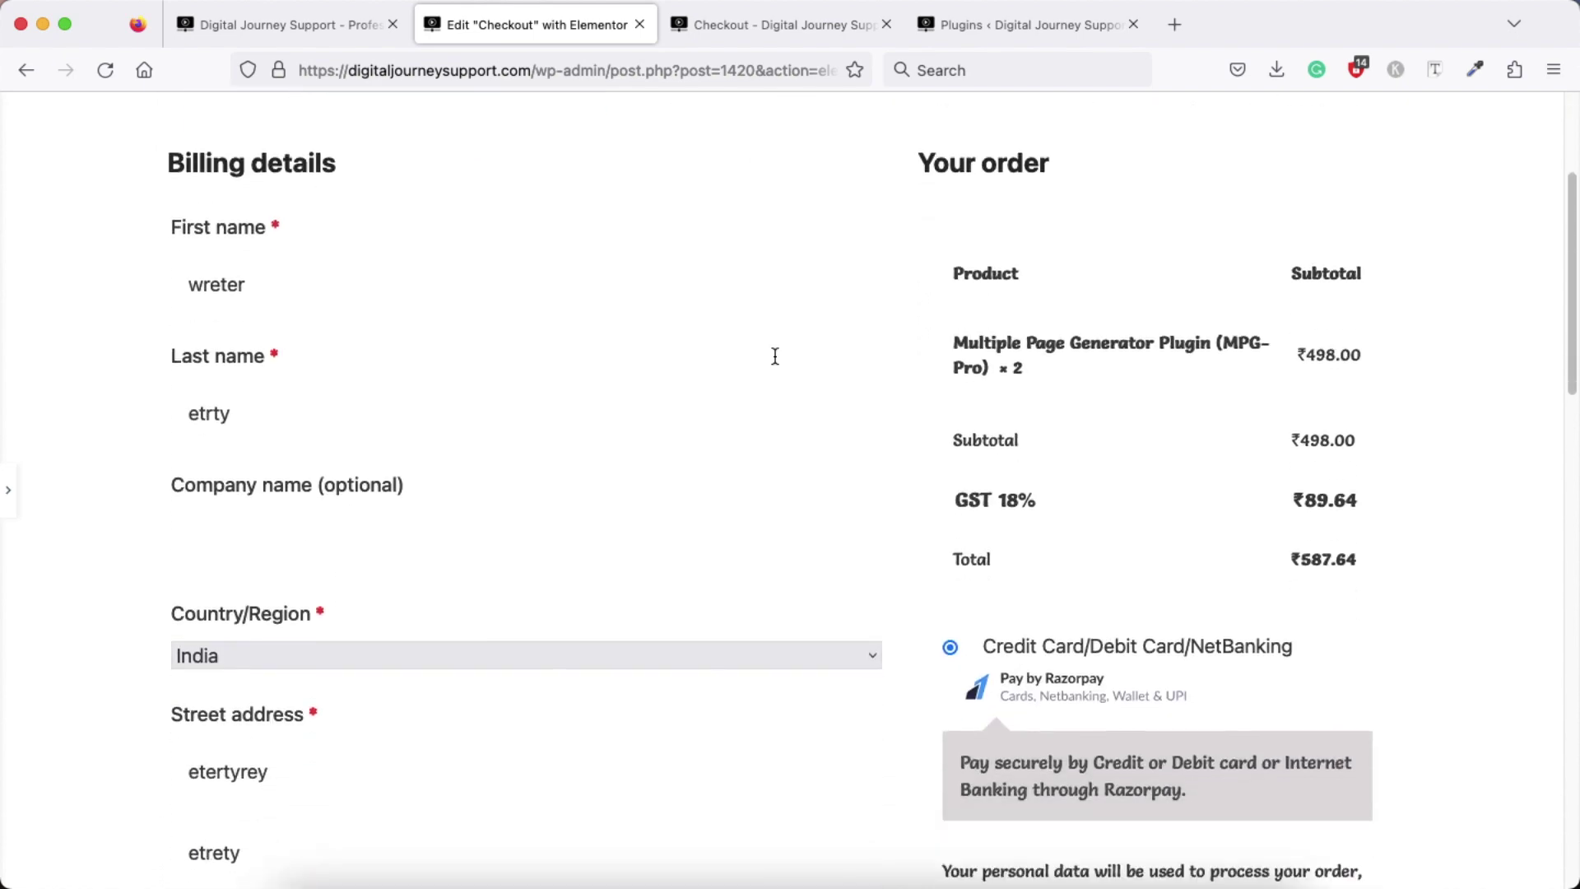
scroll(773, 360, "down", 10)
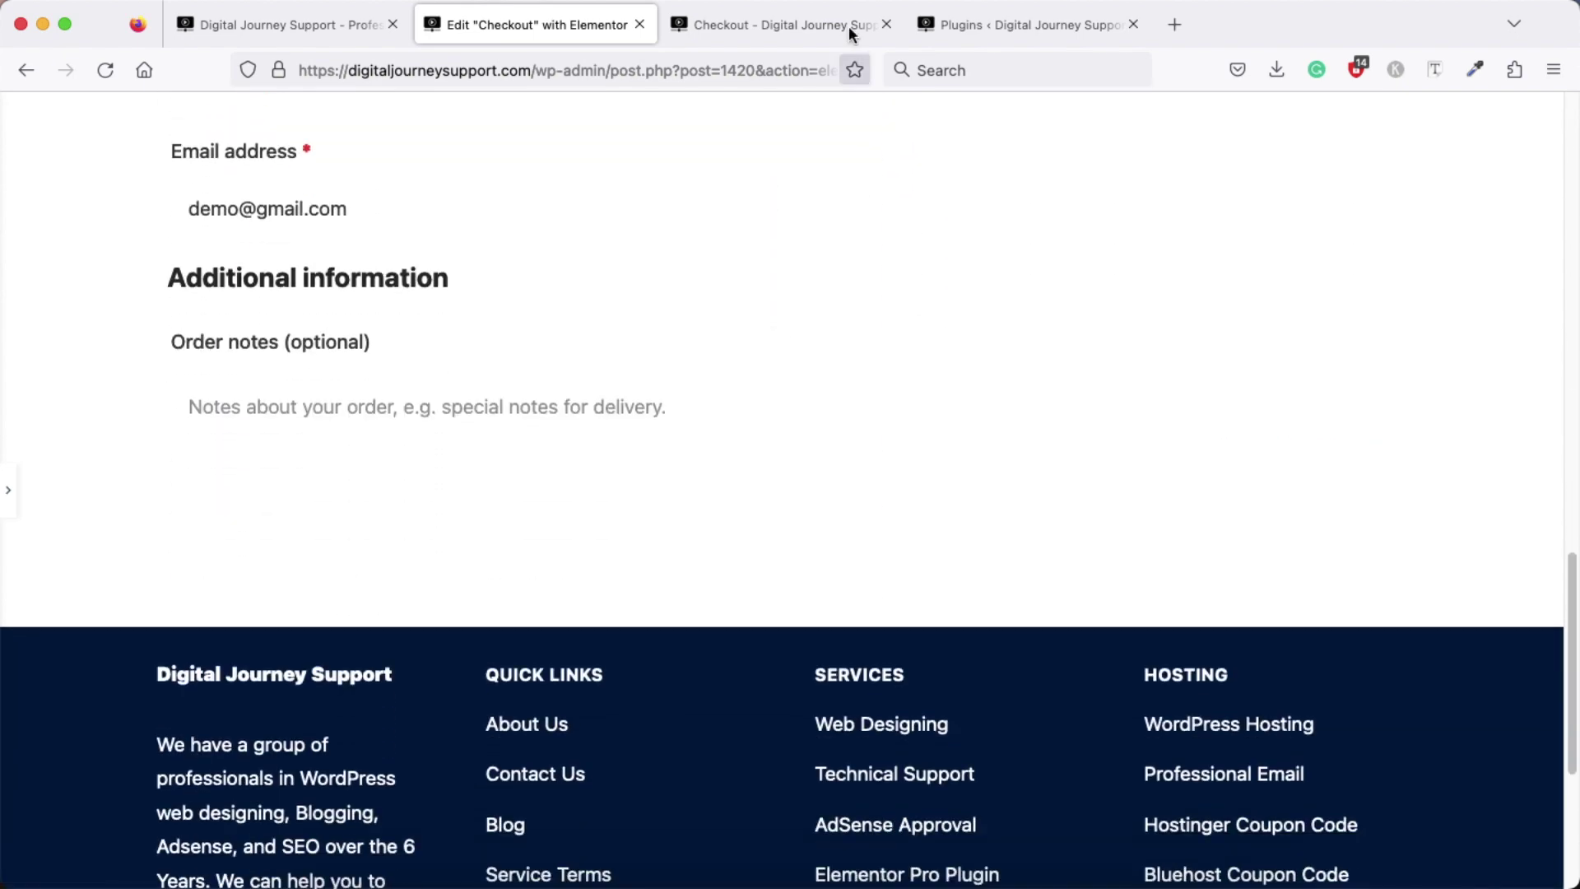
left_click(803, 27)
scroll(777, 247, "up", 10)
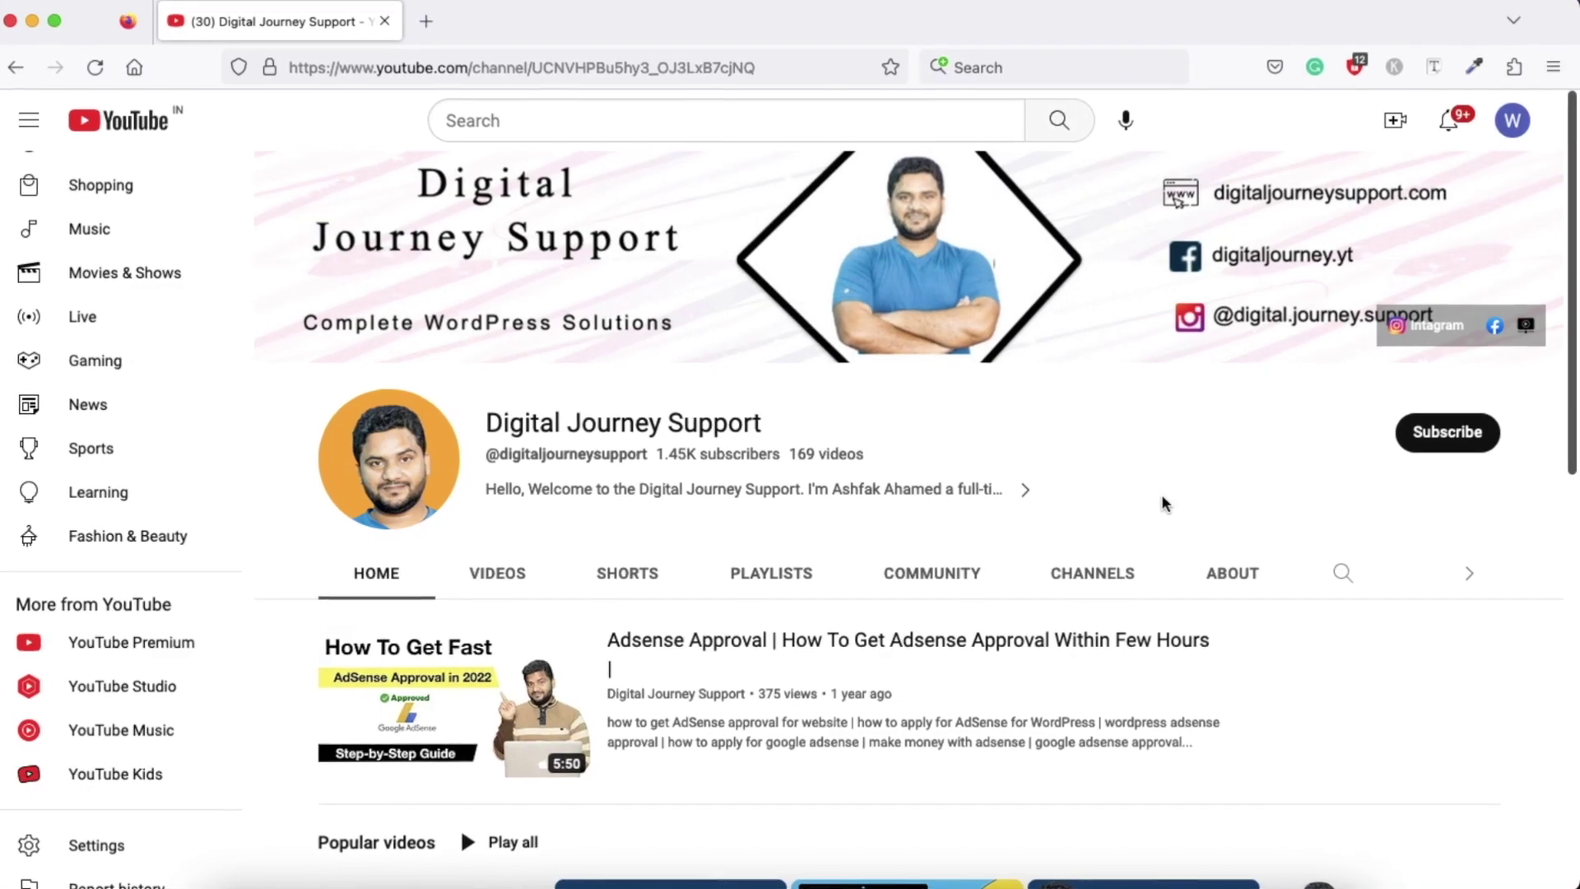
Subscribe to the Digital Journey Support YouTube channel and set its notifications to All
left_click(1446, 430)
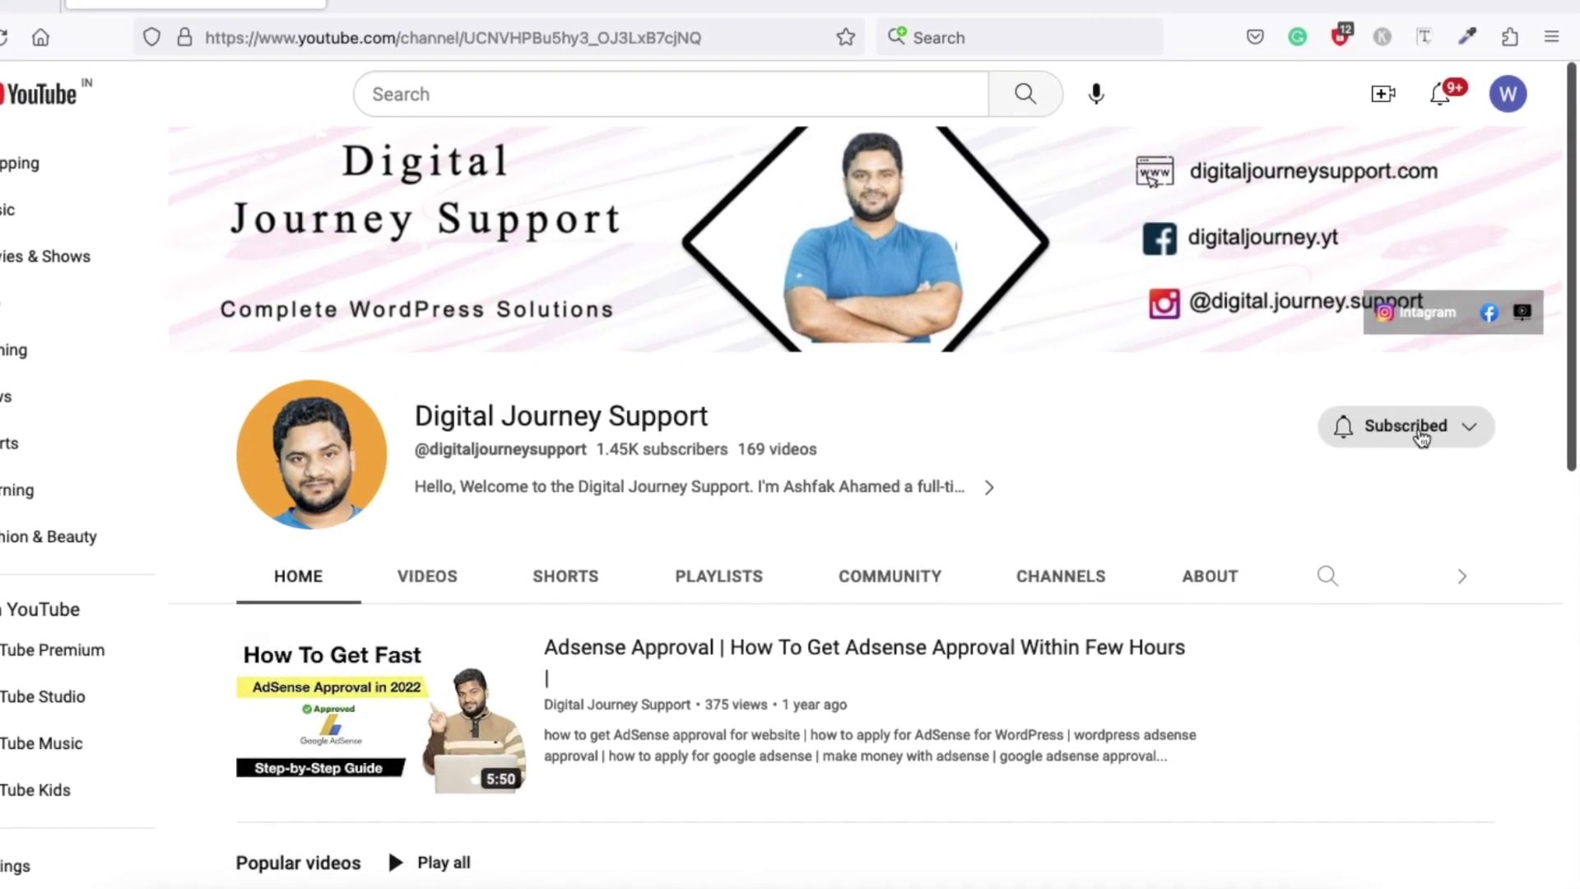
left_click(1415, 431)
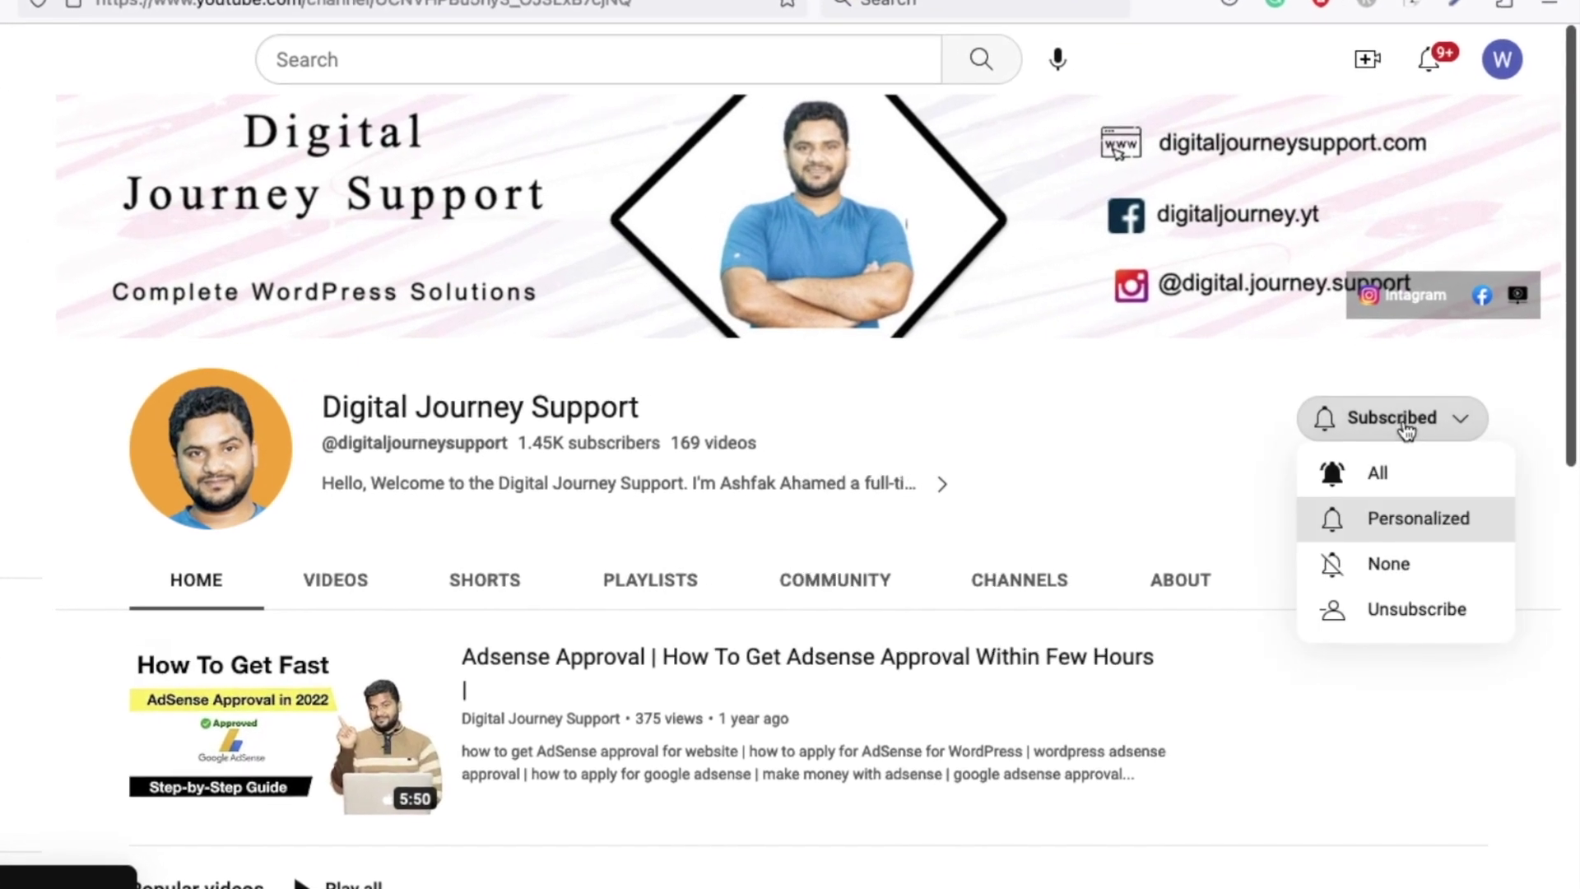
left_click(1381, 469)
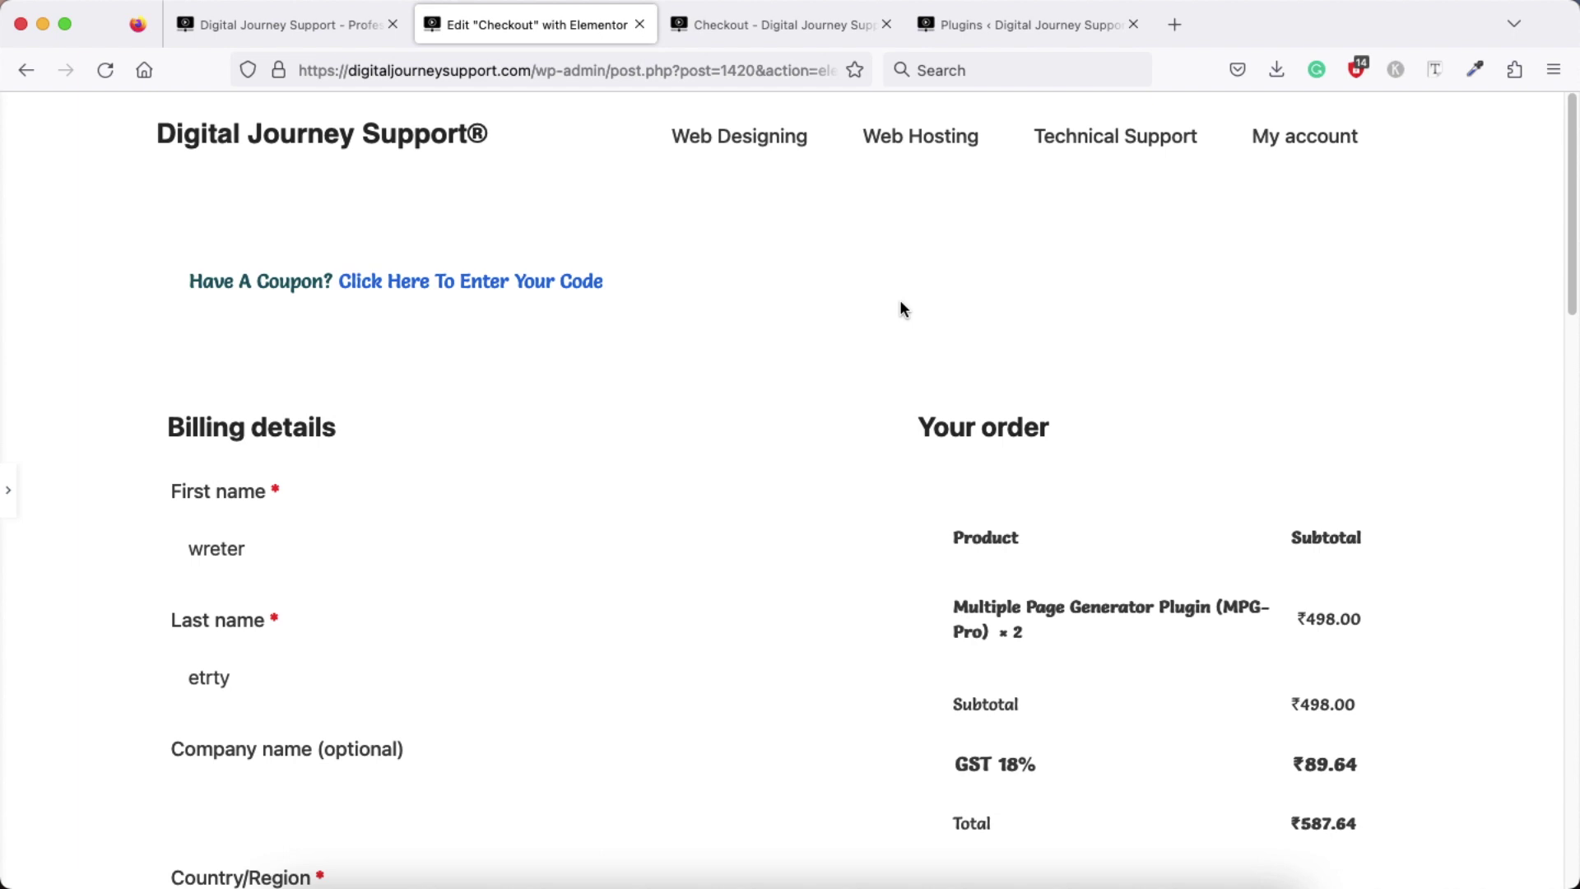
Look over the site's home page and review the installed WordPress plugins, including the Elementor-related ones
left_click(280, 25)
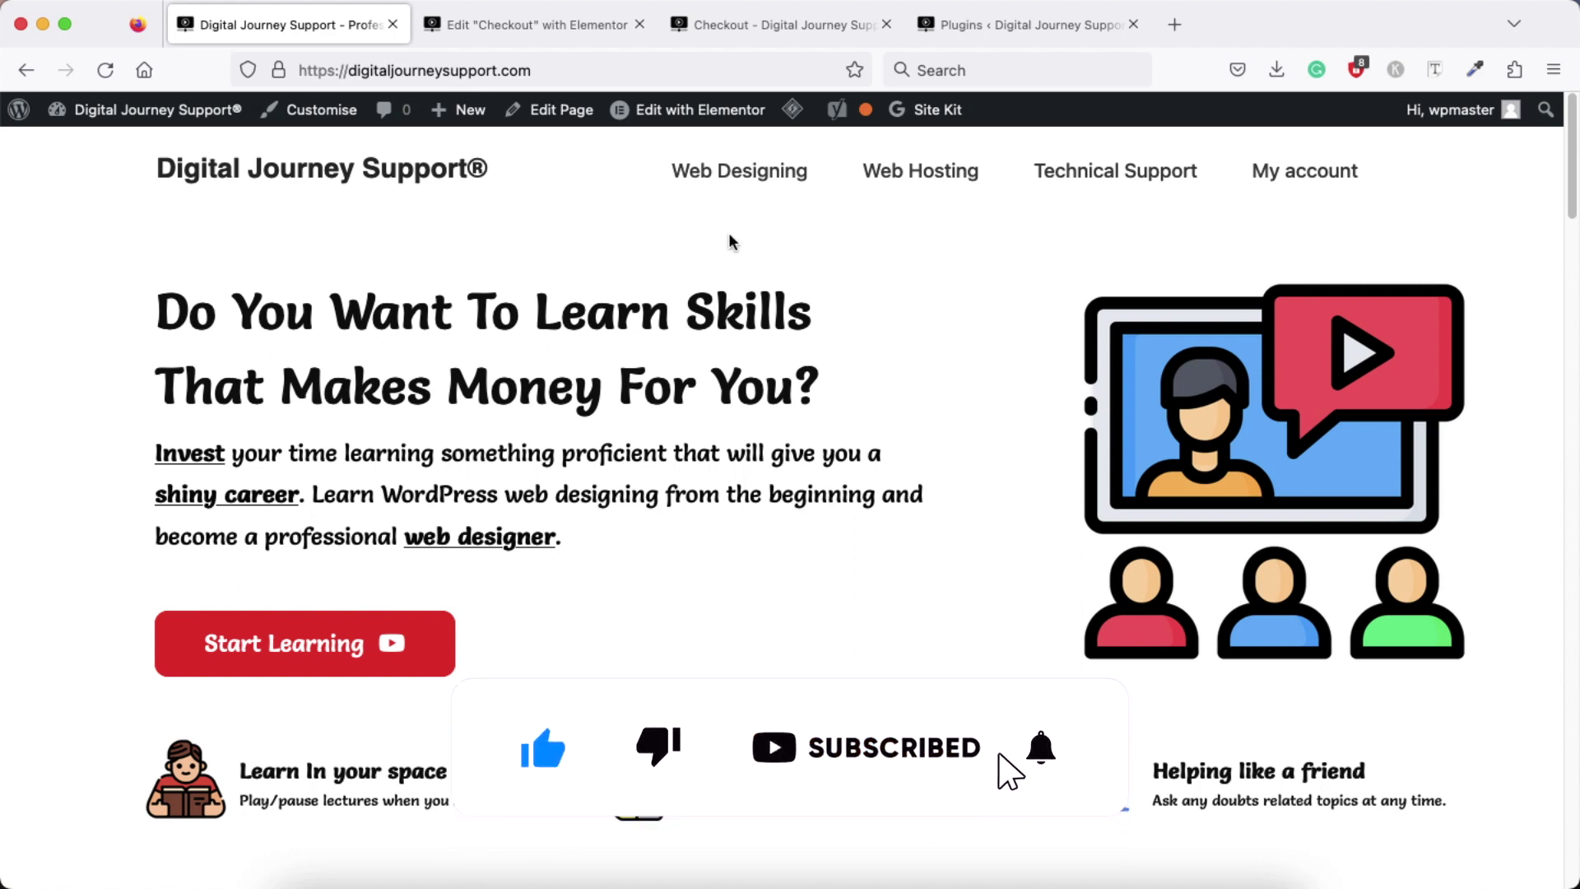
left_click(1037, 25)
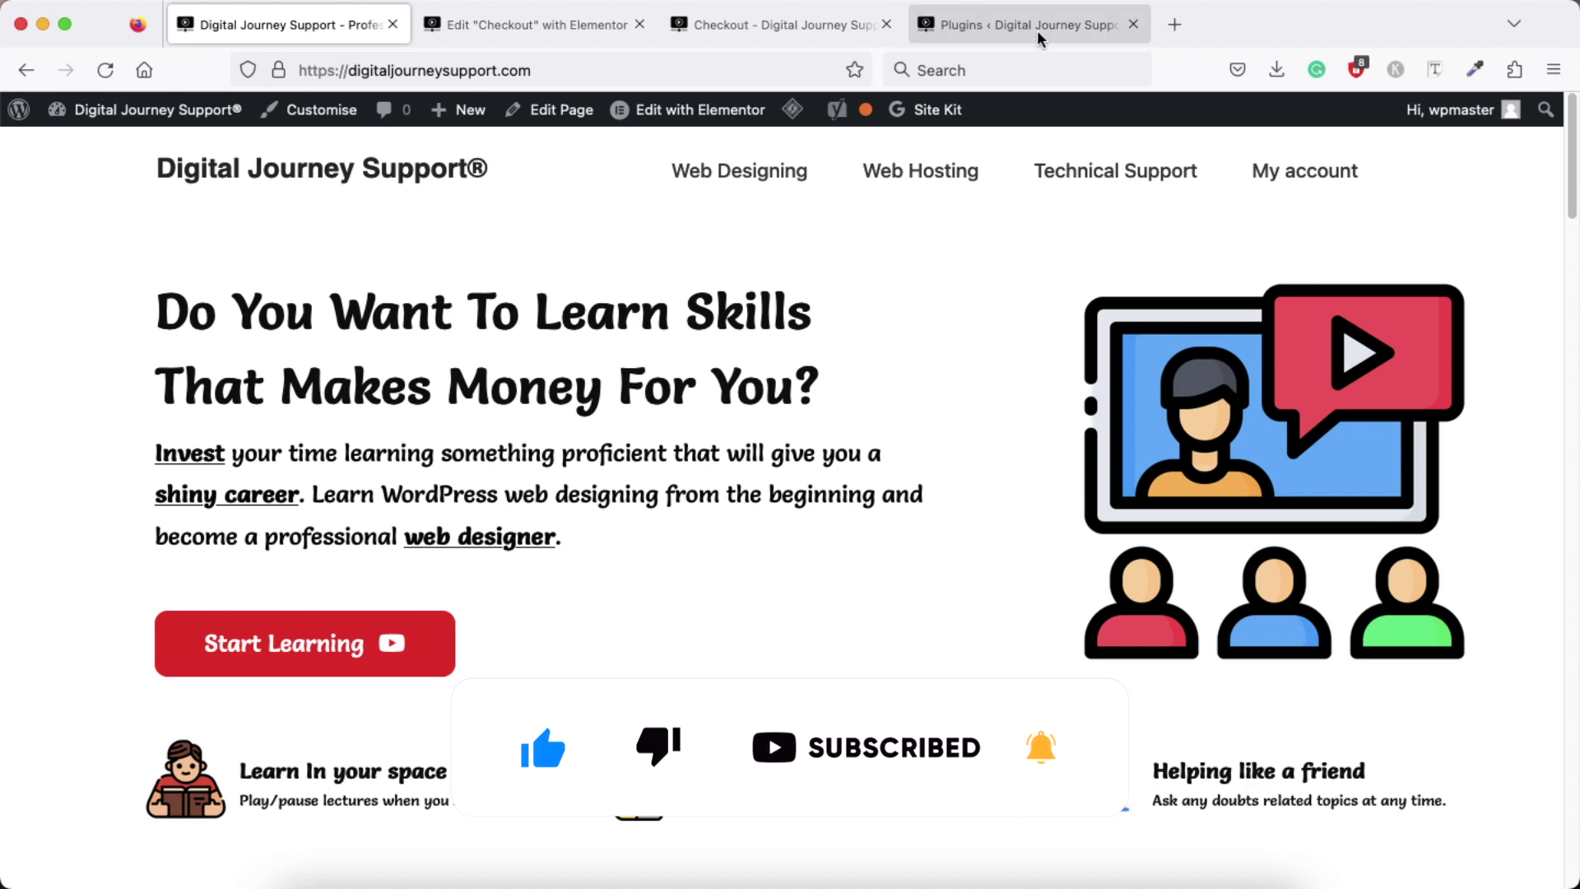
scroll(582, 339, "up", 5)
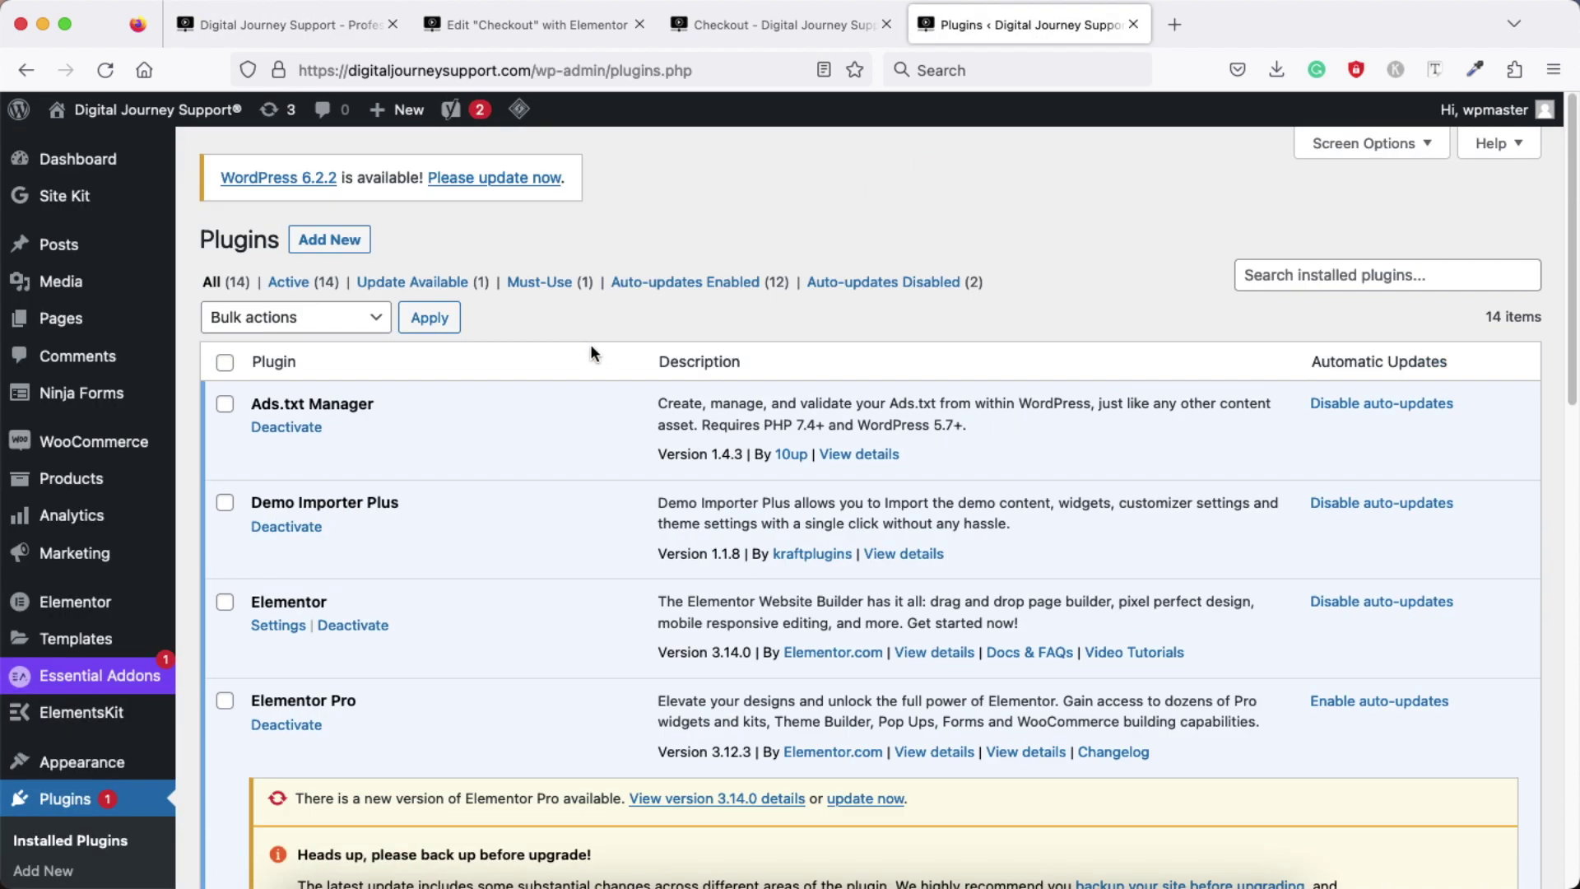
scroll(597, 423, "down", 2)
scroll(596, 425, "down", 3)
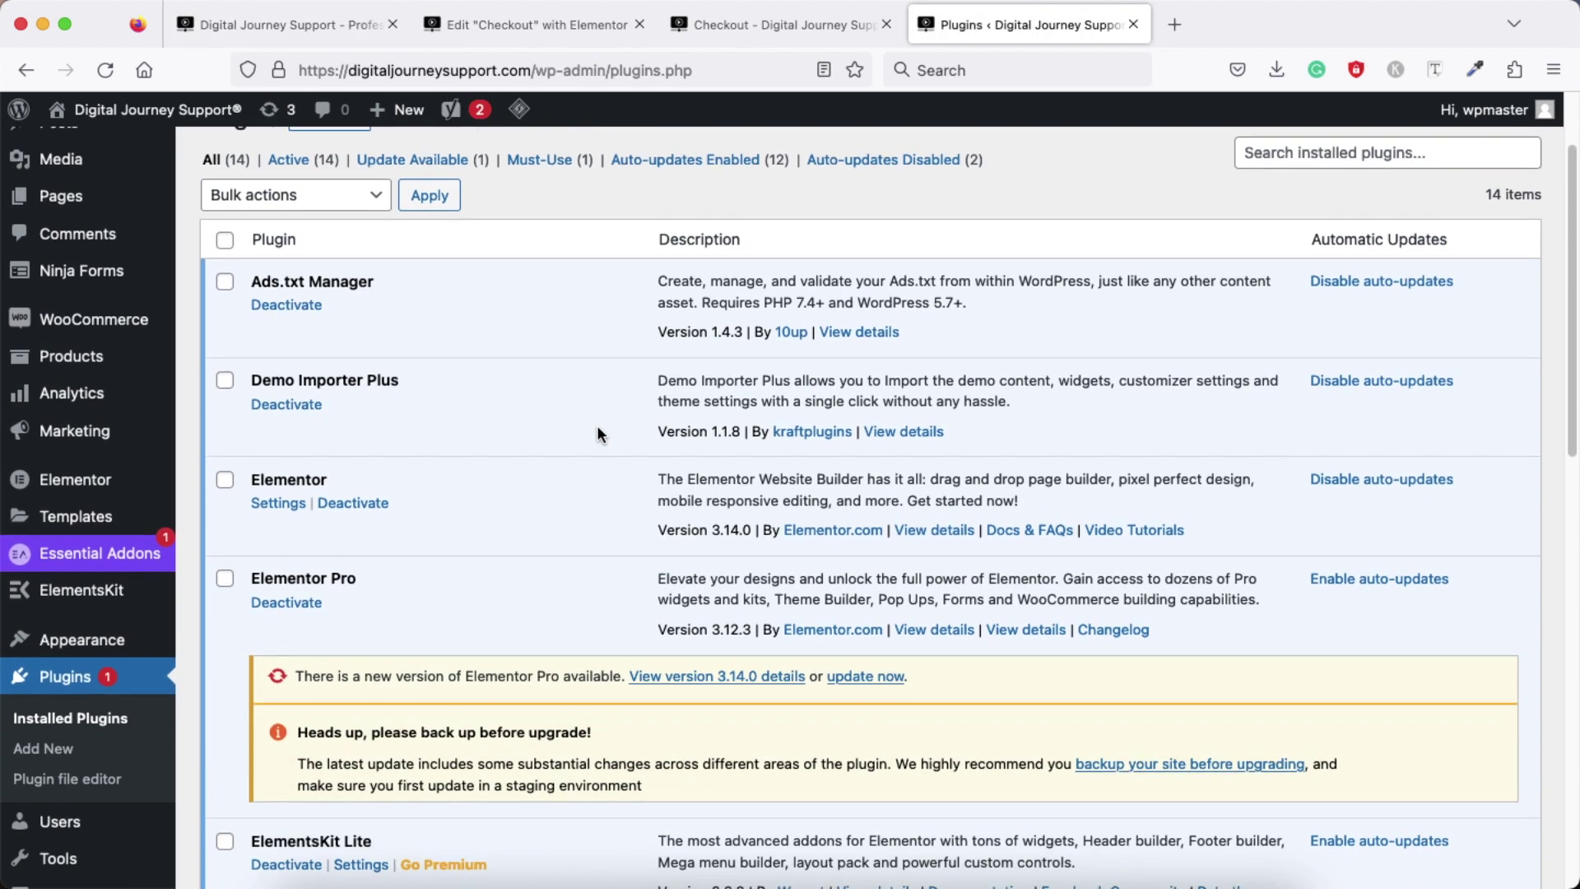
scroll(391, 471, "down", 1)
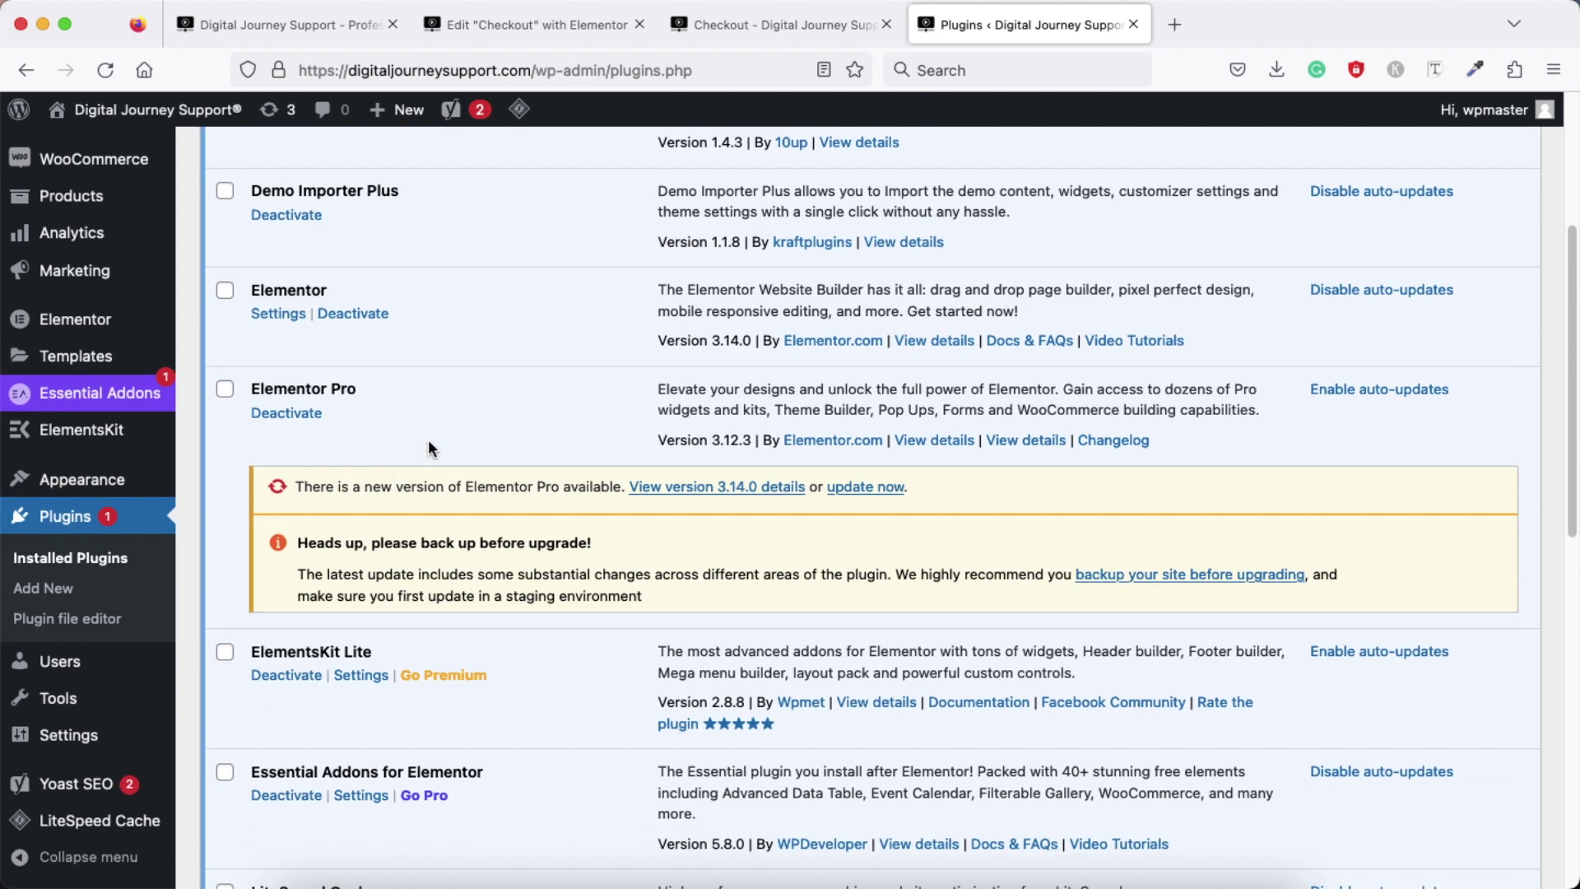
scroll(414, 414, "down", 2)
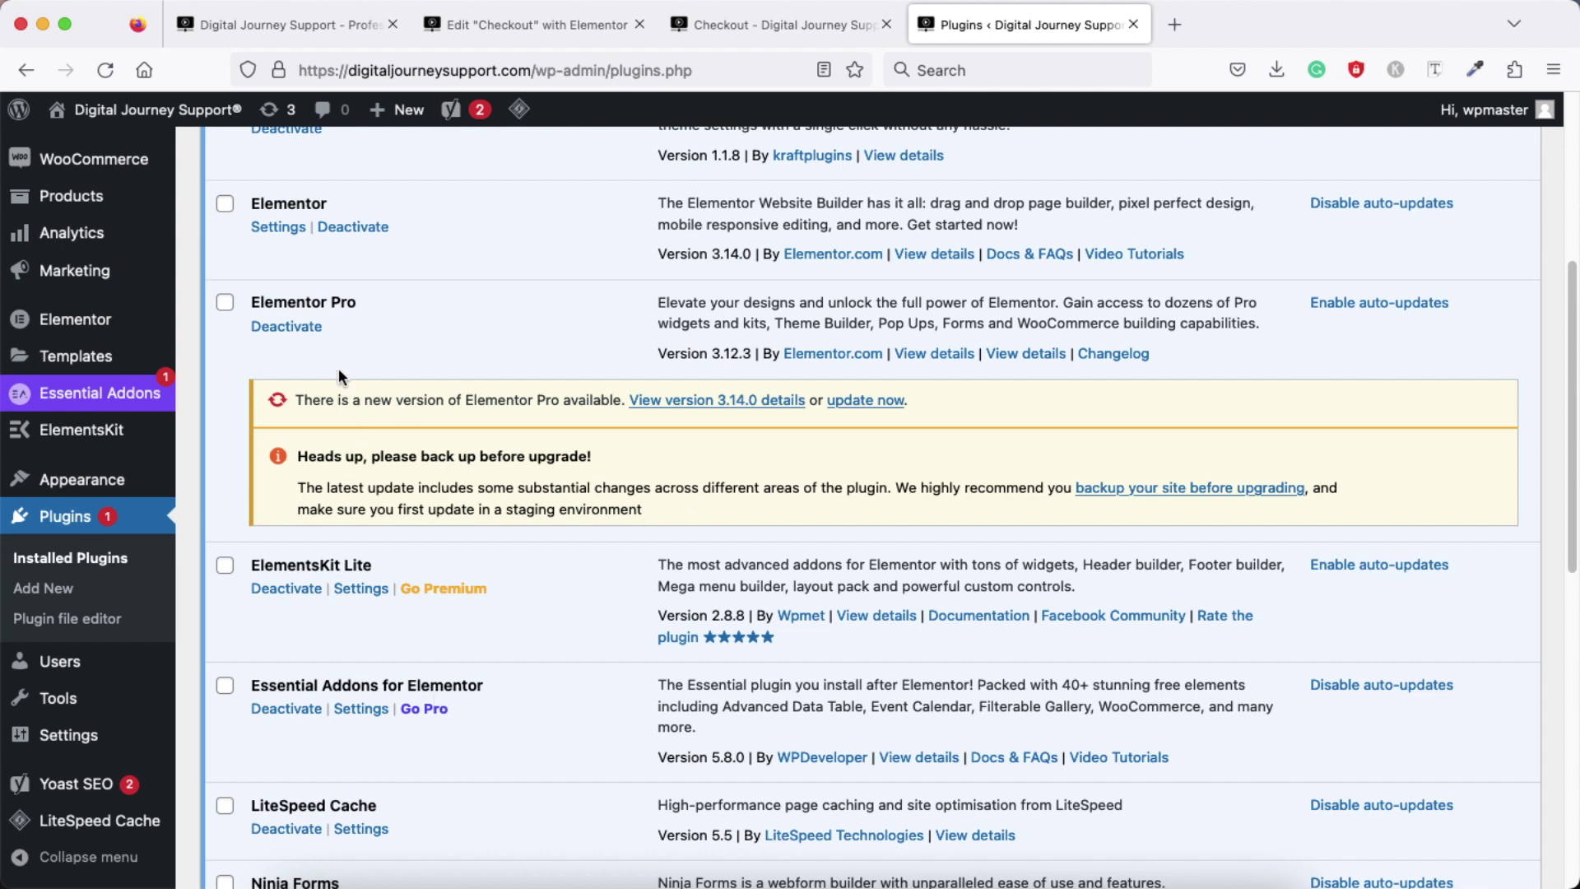
Locate Elementor Pro among the installed plugins and read its price, description and features on its product page
left_click_drag(250, 302, 357, 306)
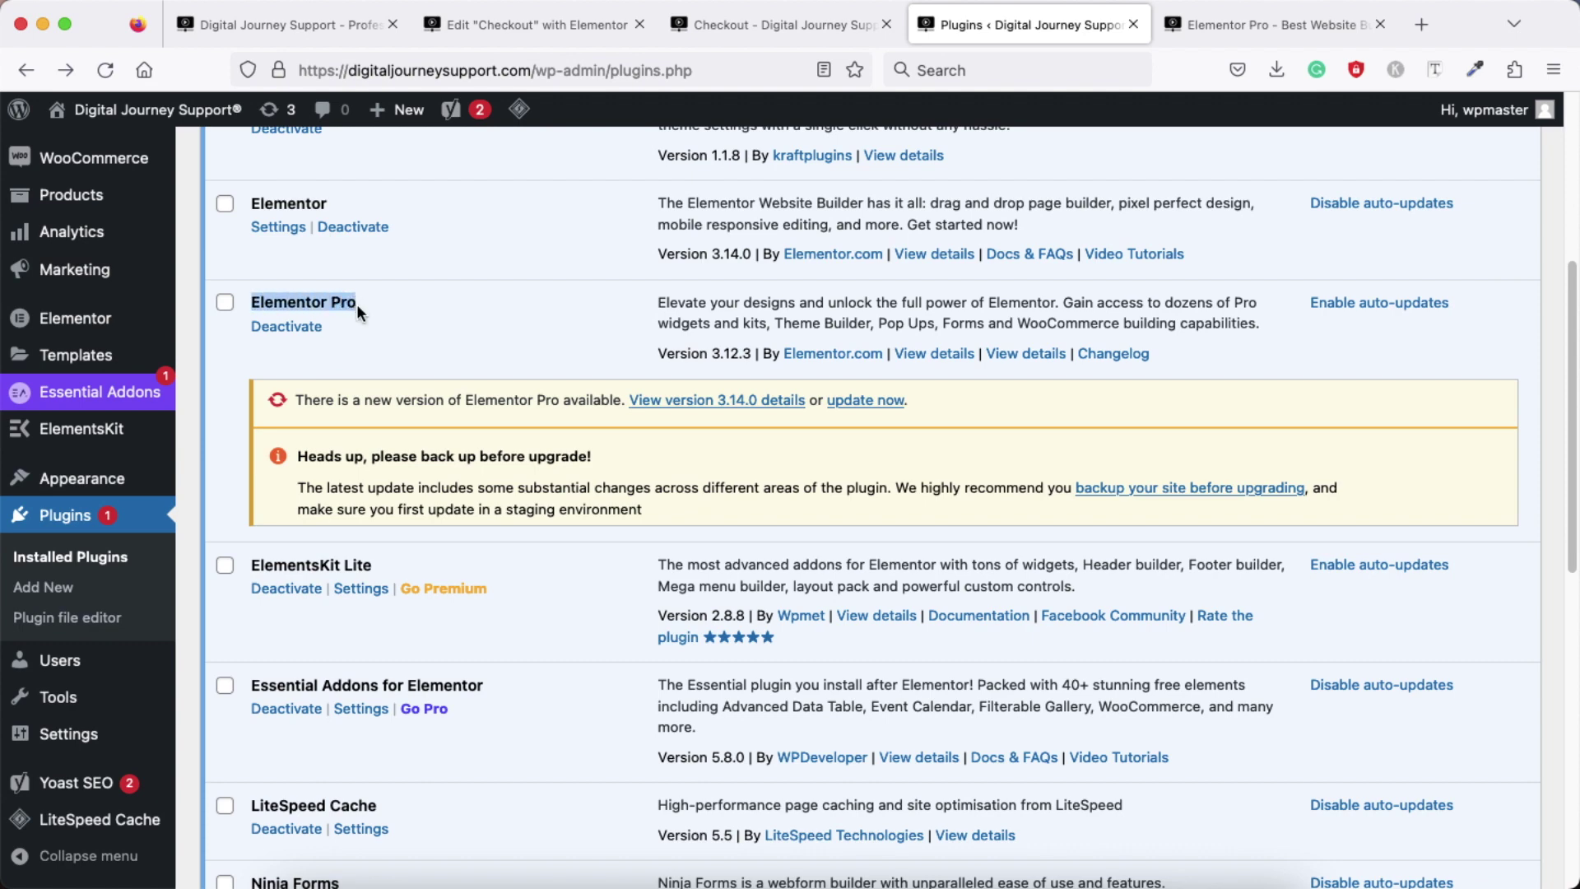
left_click(302, 303)
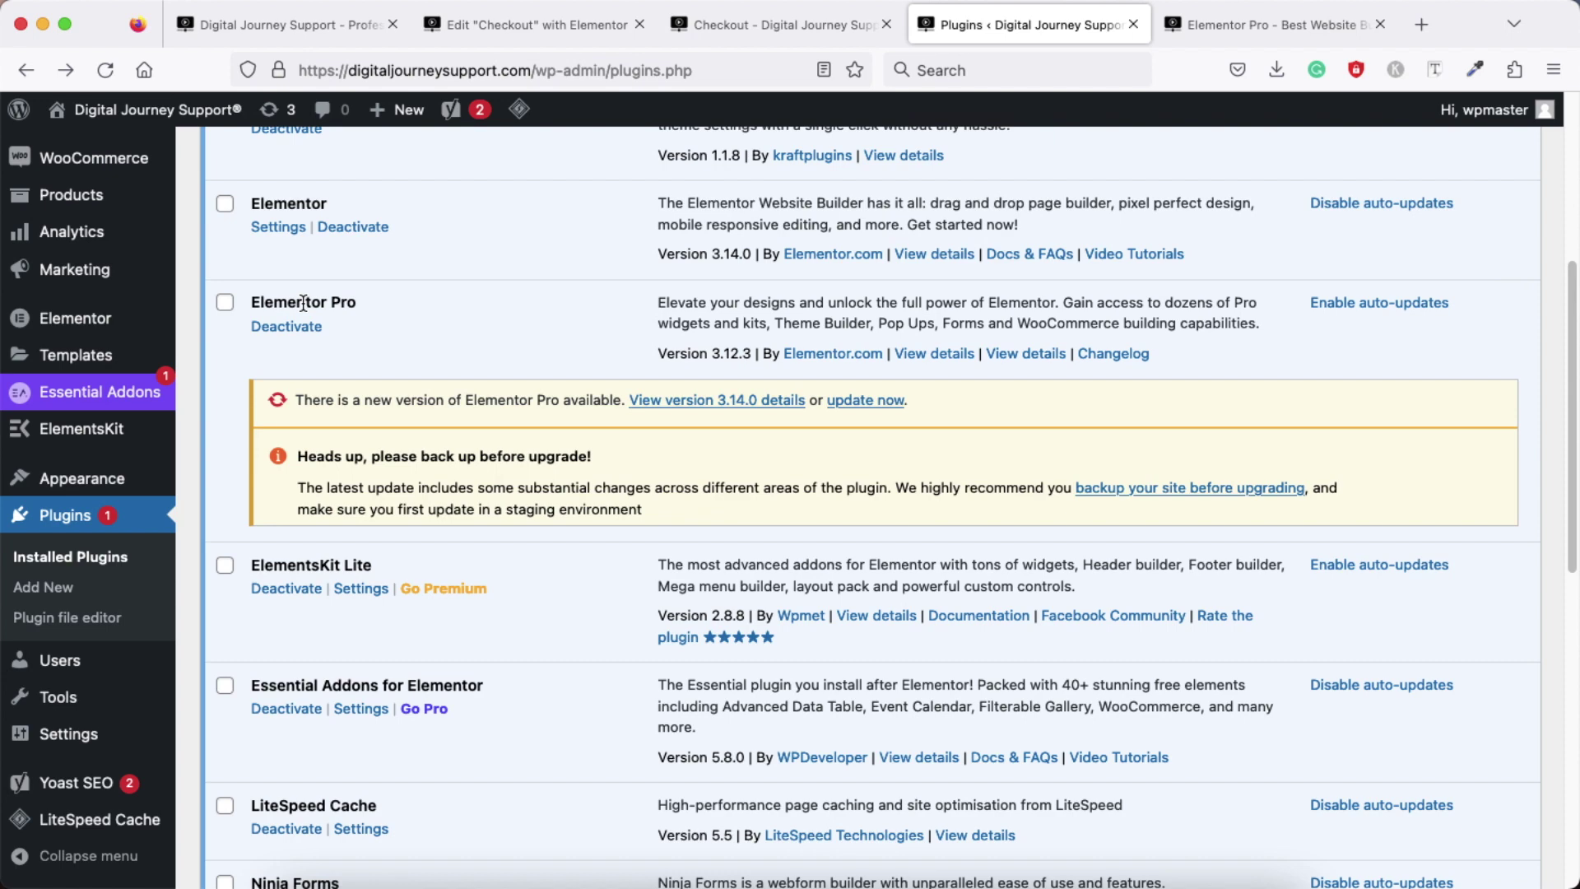
triple_click(302, 303)
left_click(302, 303)
left_click(1221, 23)
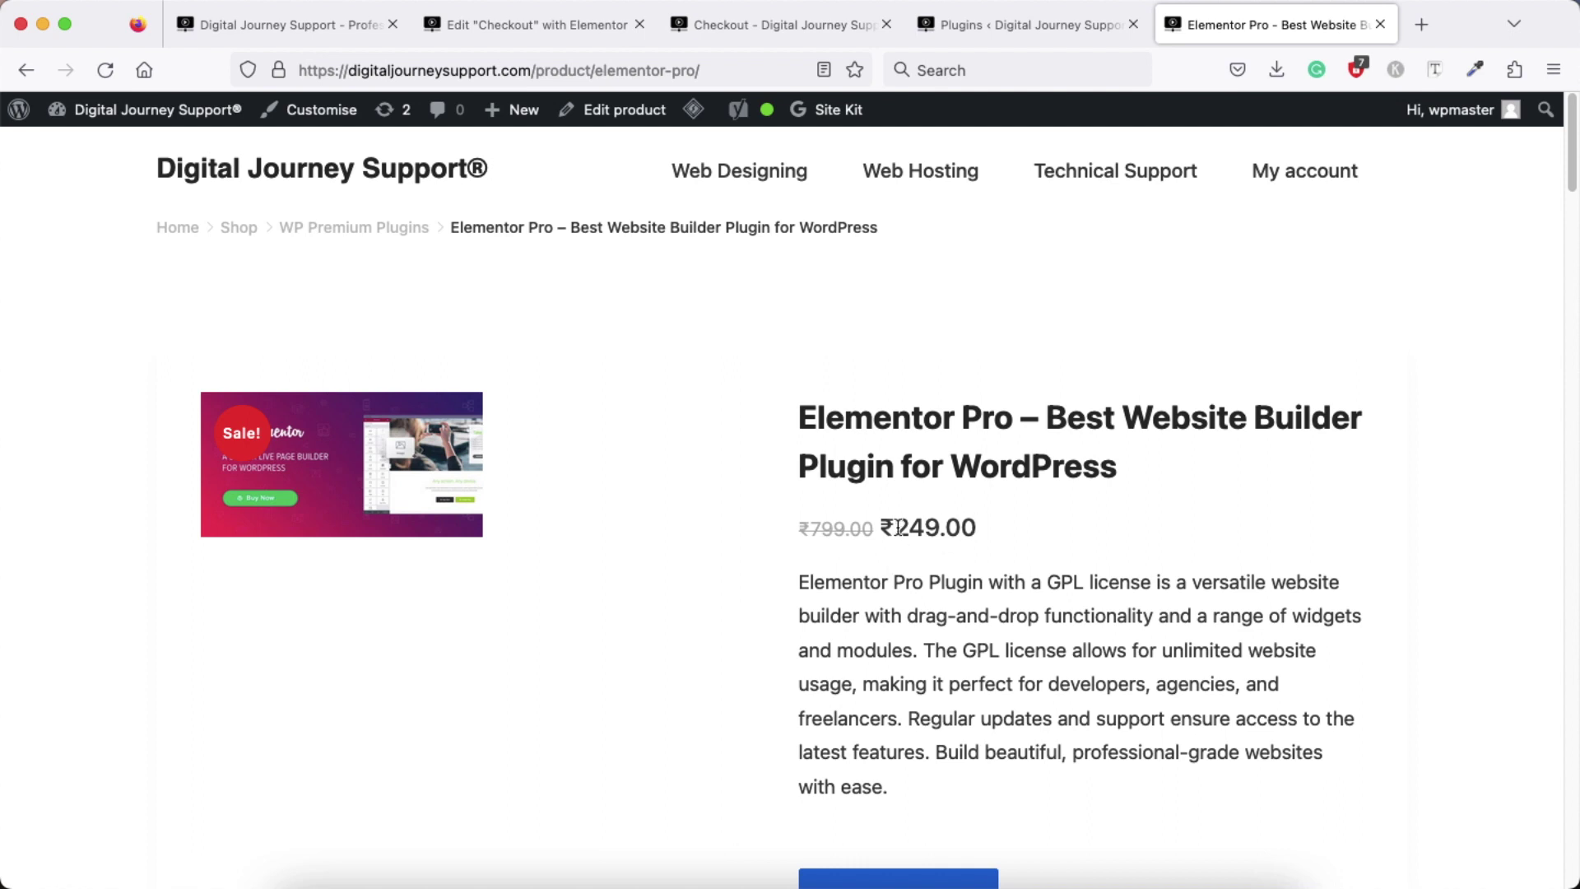
scroll(899, 526, "down", 7)
scroll(899, 533, "down", 3)
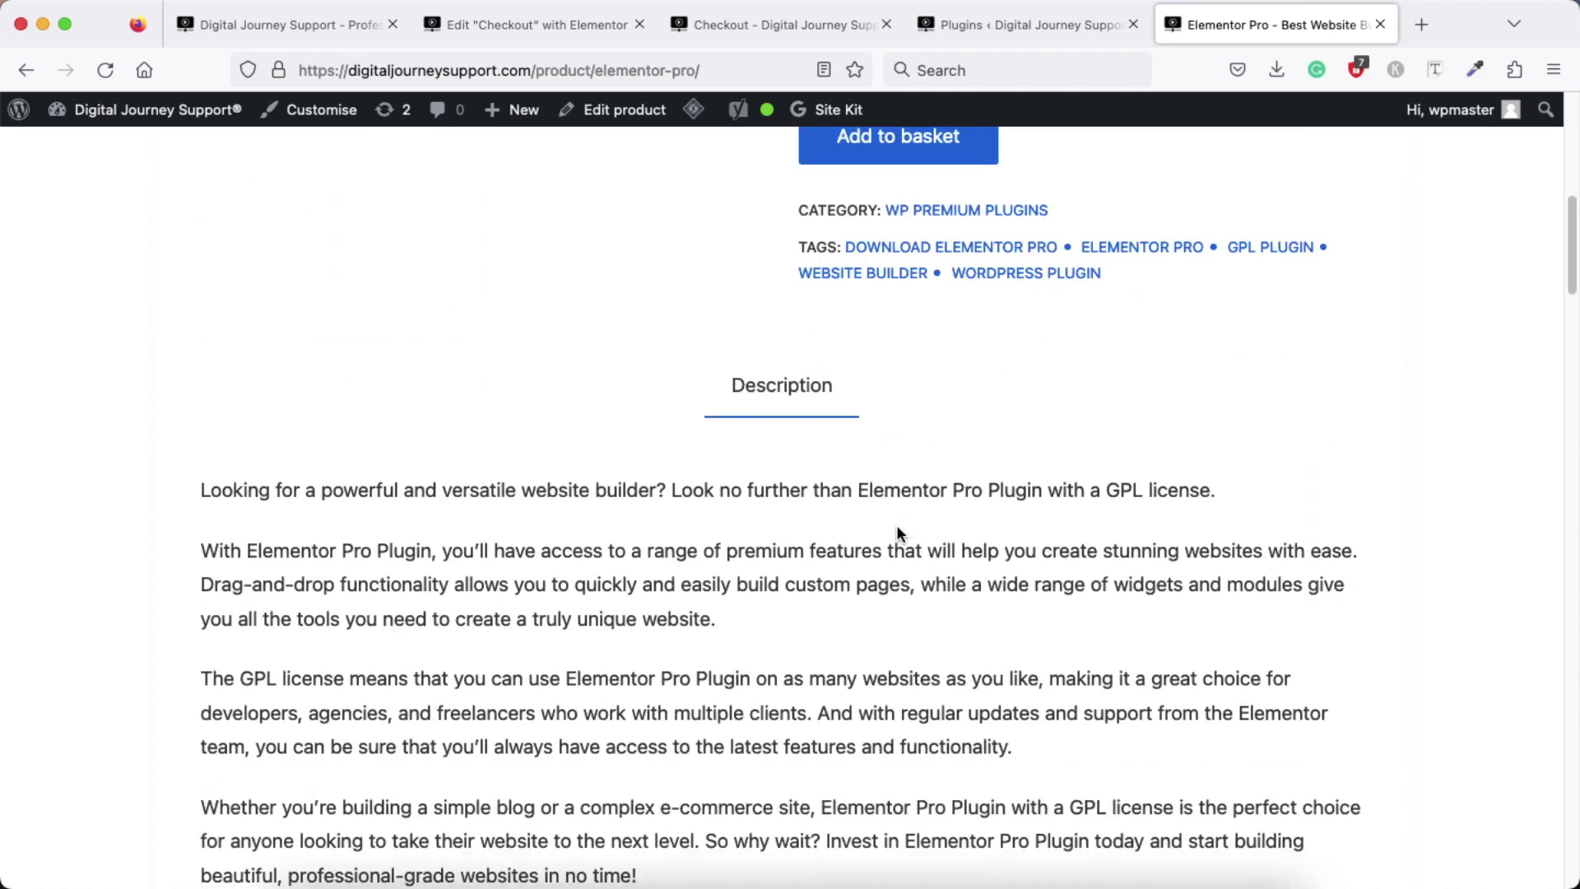
scroll(897, 533, "down", 8)
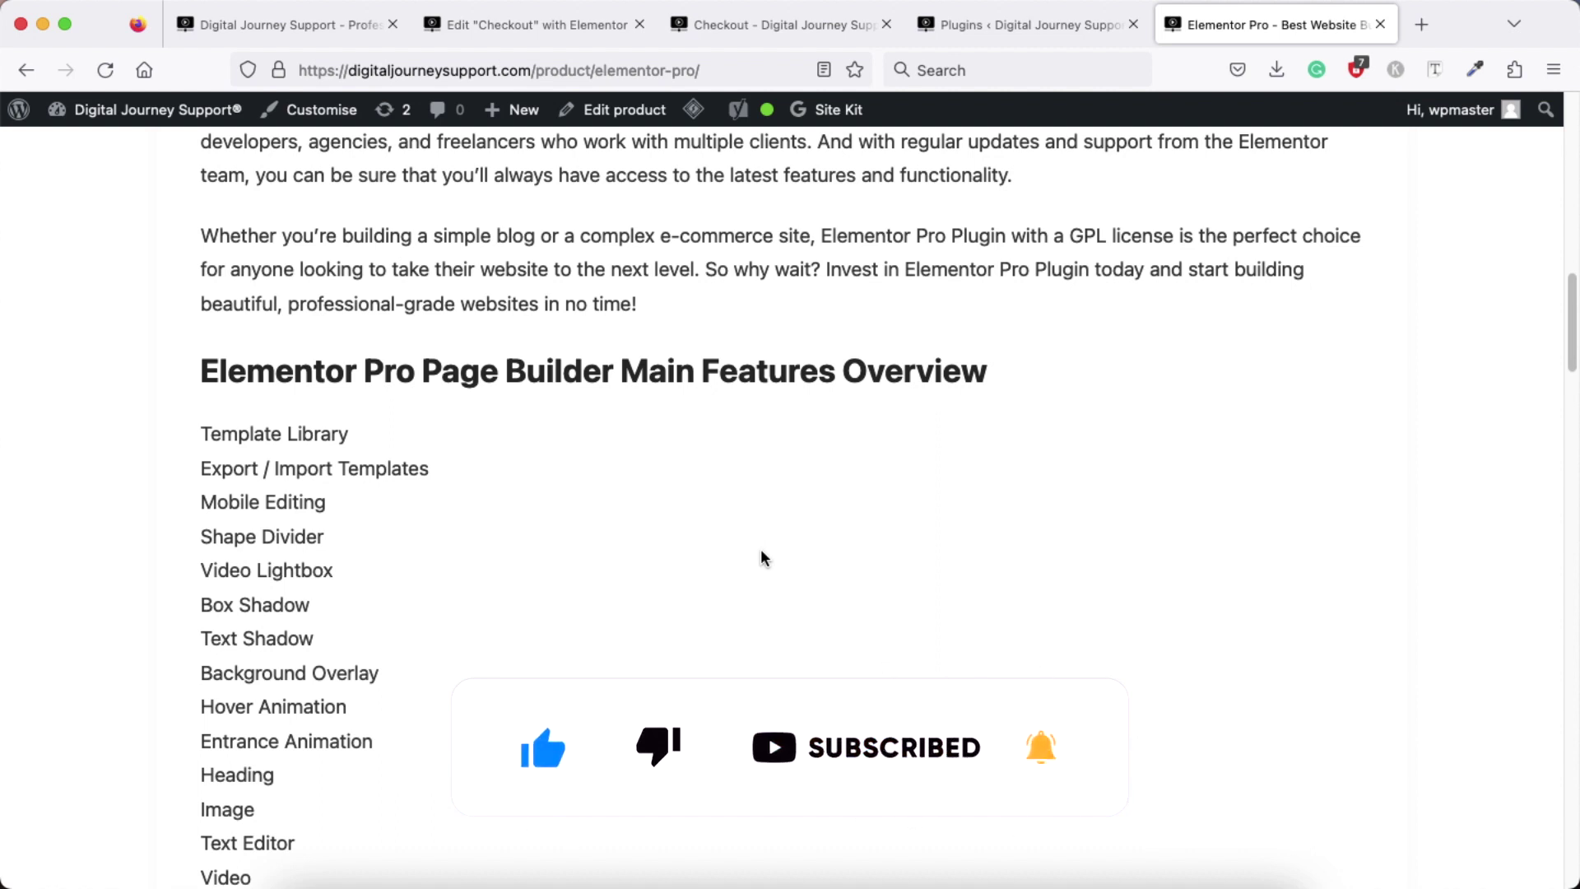
Check the Elementor Pro entry in the installed plugins again and go back to the start of its product page
left_click(1008, 26)
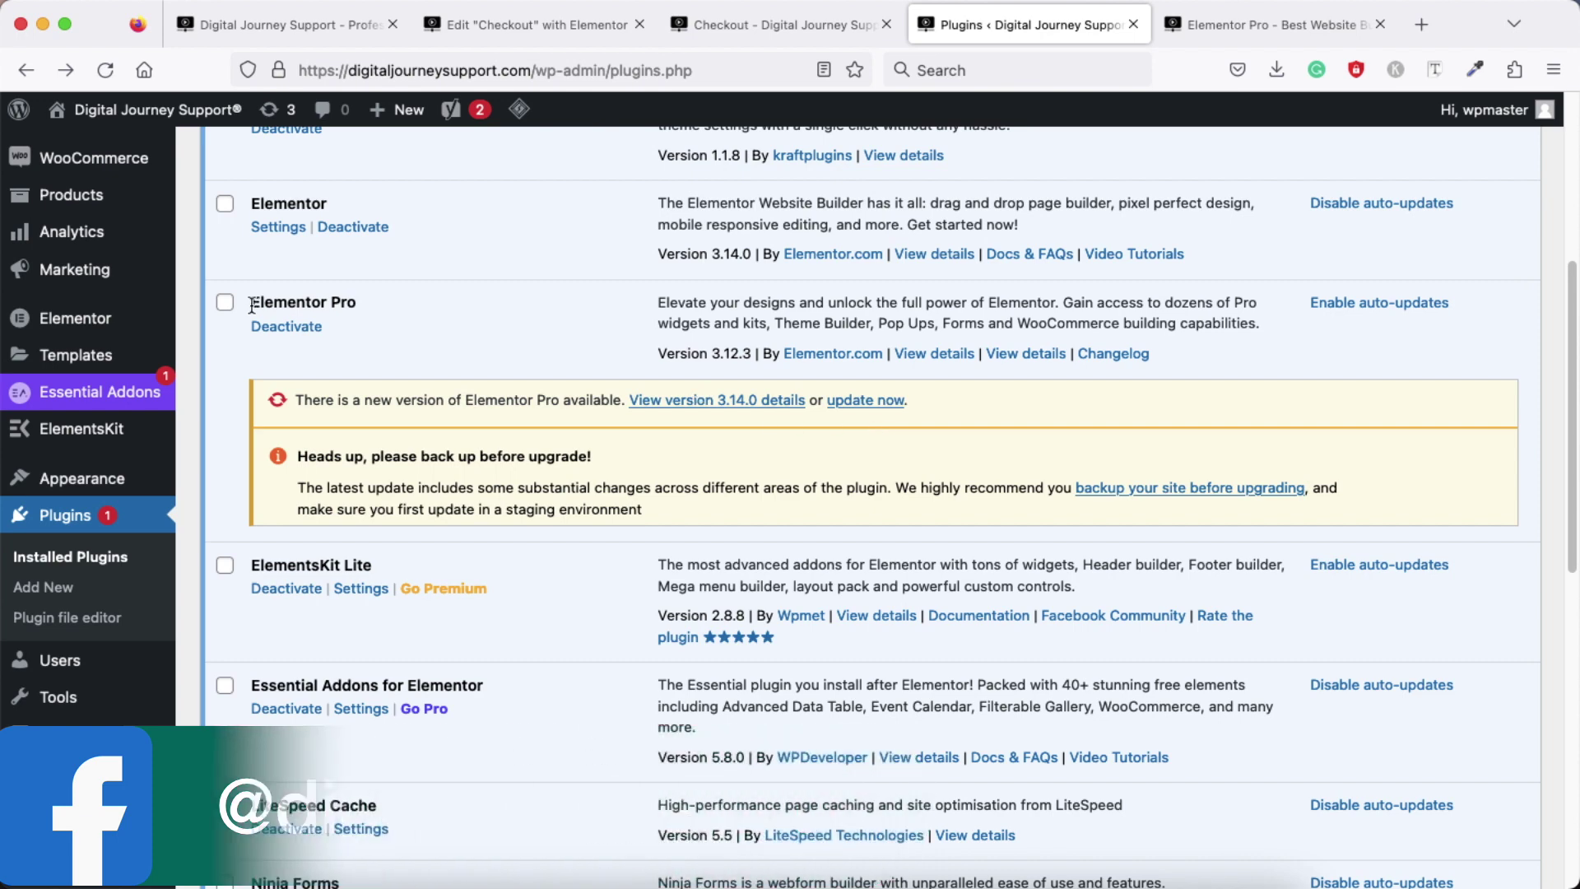
left_click_drag(251, 301, 356, 298)
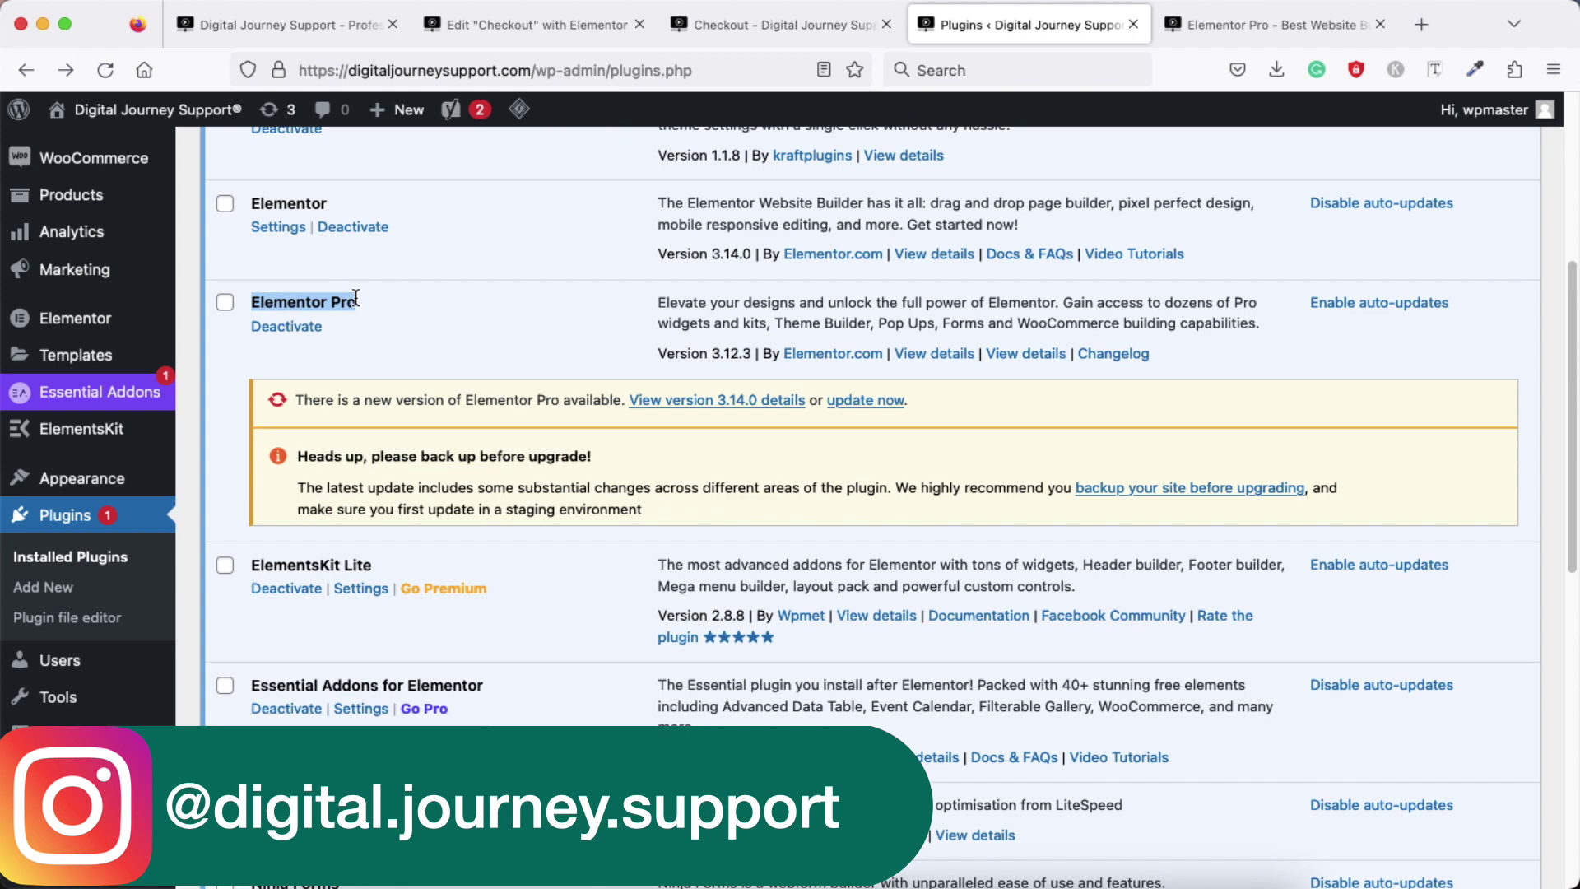
left_click(1218, 25)
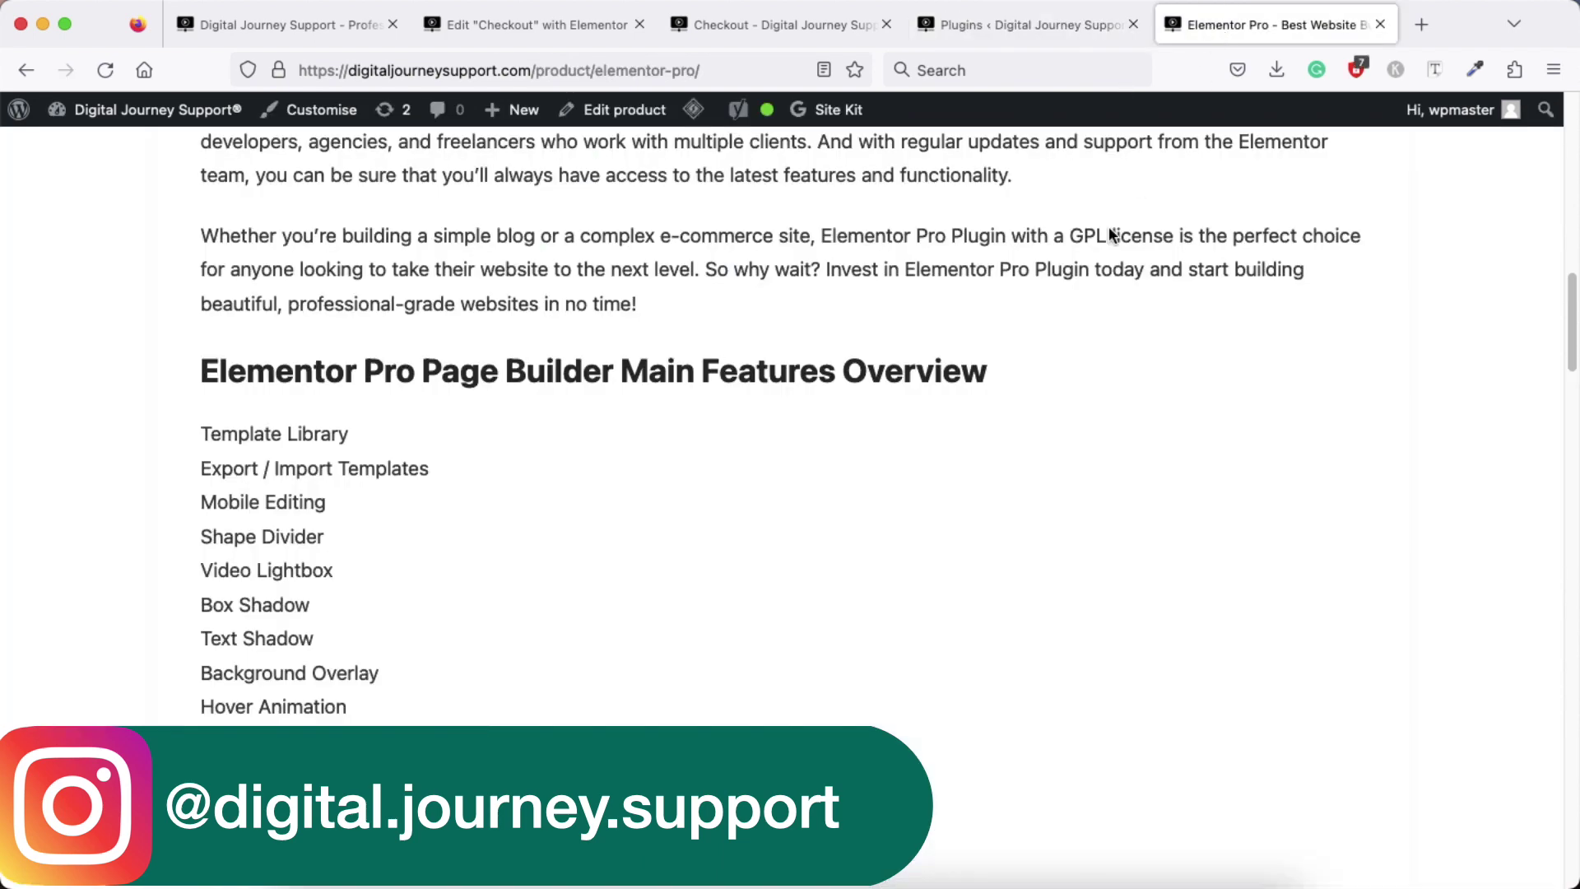
scroll(948, 407, "up", 15)
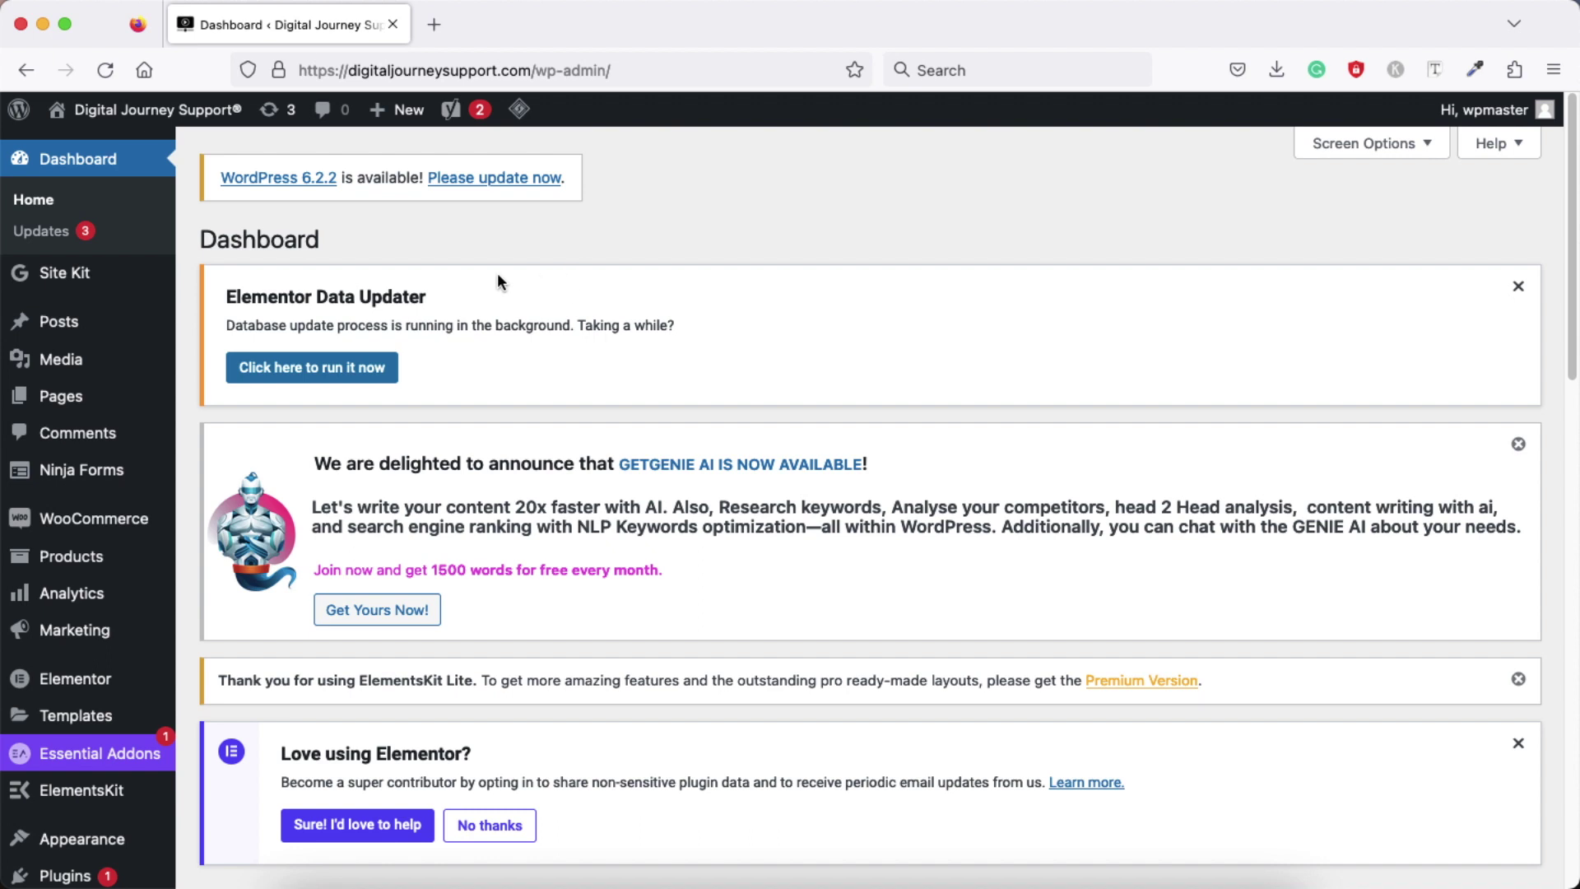
Open the site's Checkout page for editing with Elementor
mouse_move(57, 397)
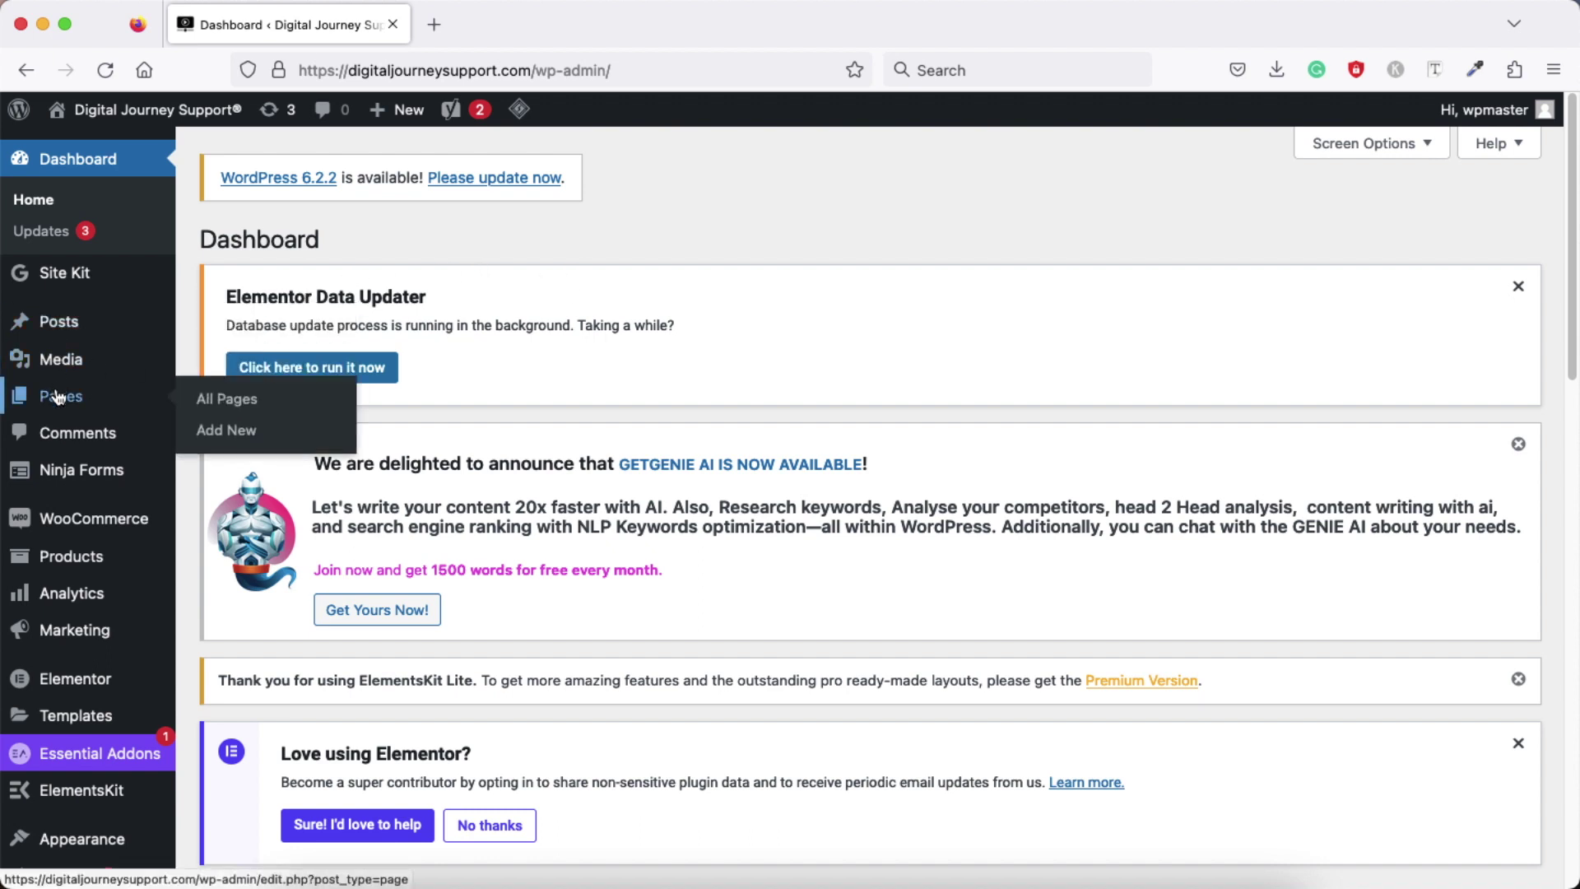
left_click(228, 400)
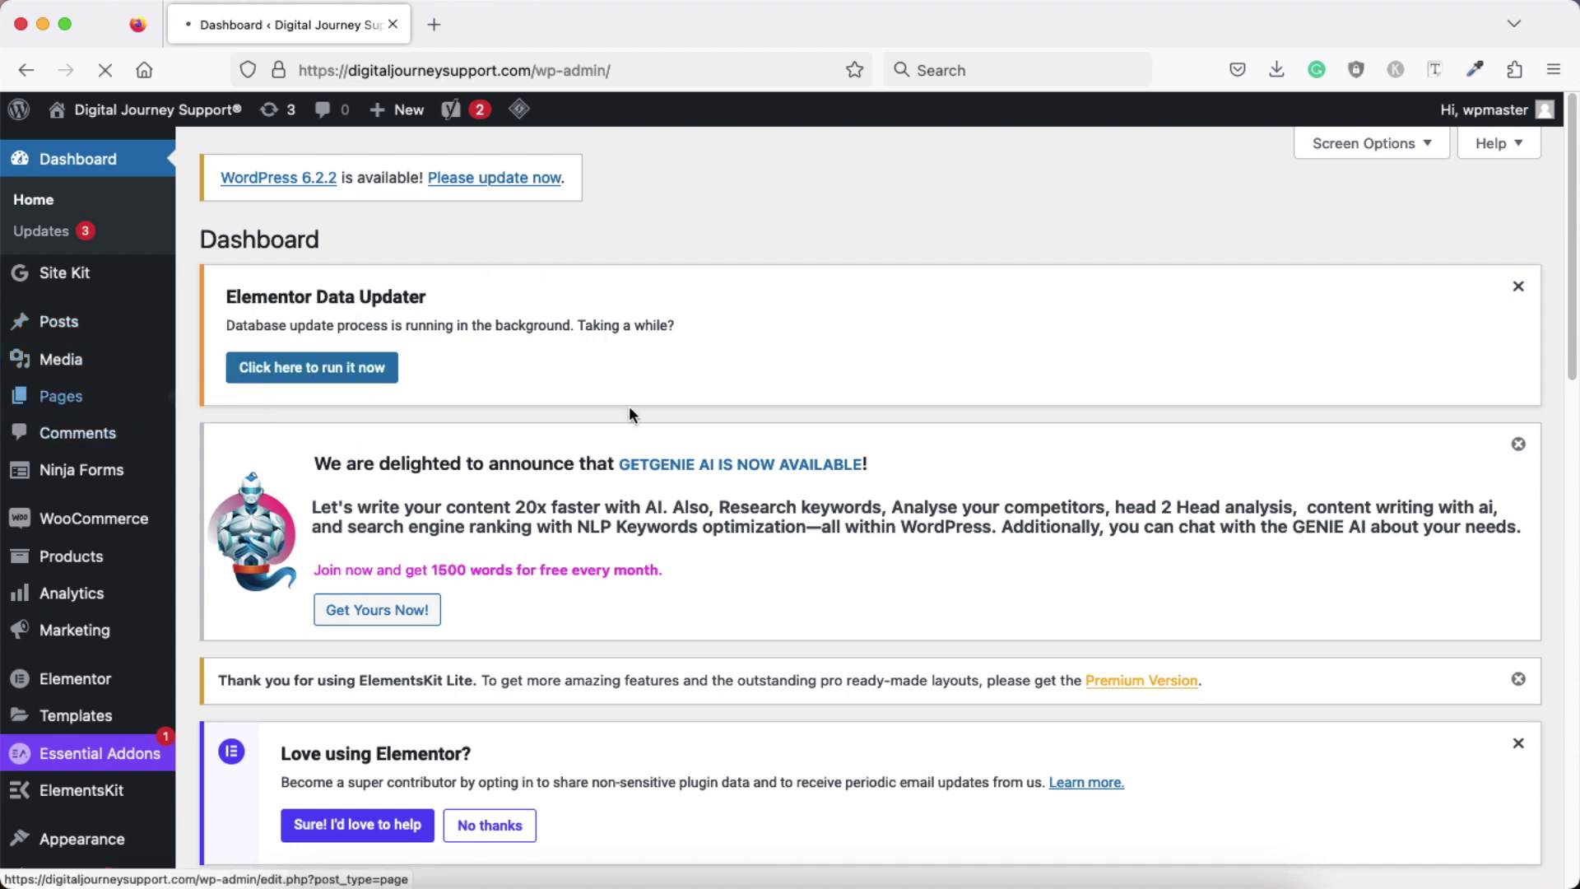
scroll(333, 383, "down", 10)
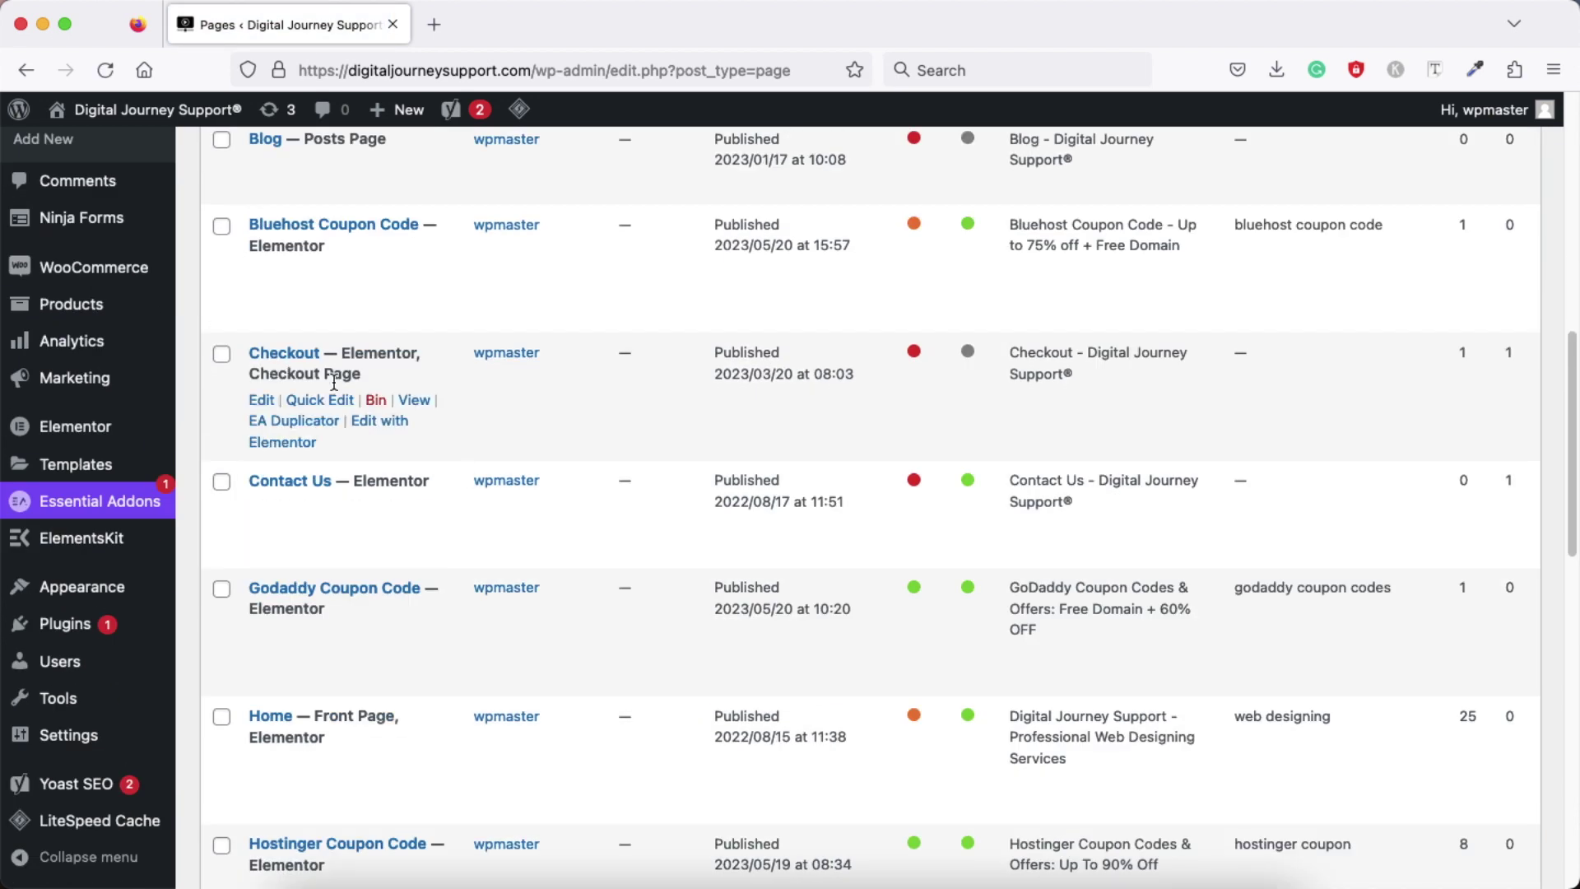
left_click(264, 401)
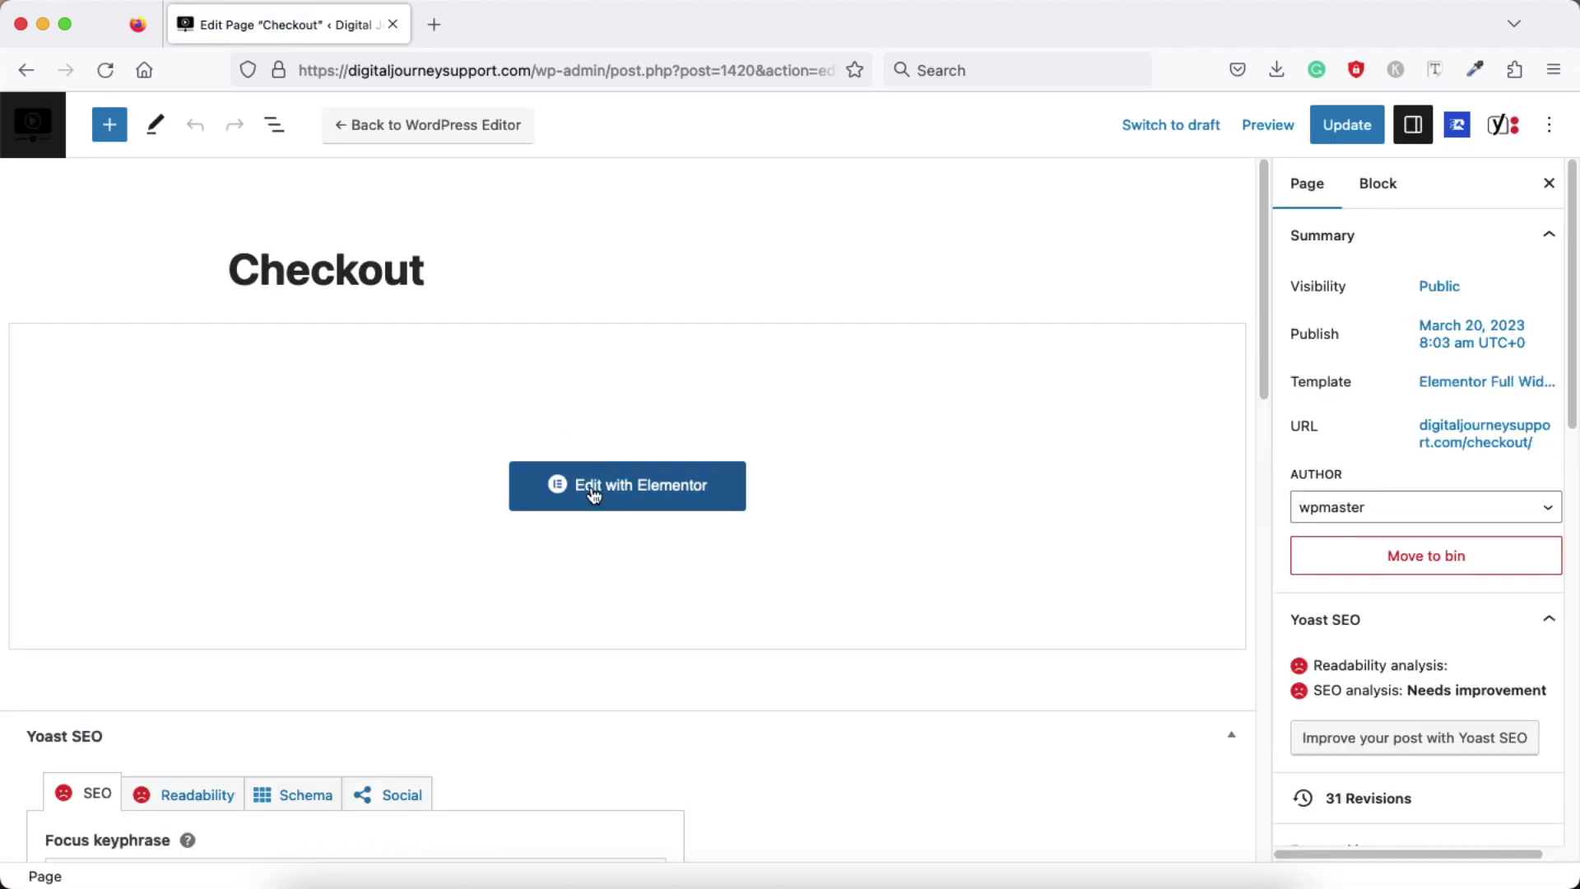
left_click(643, 492)
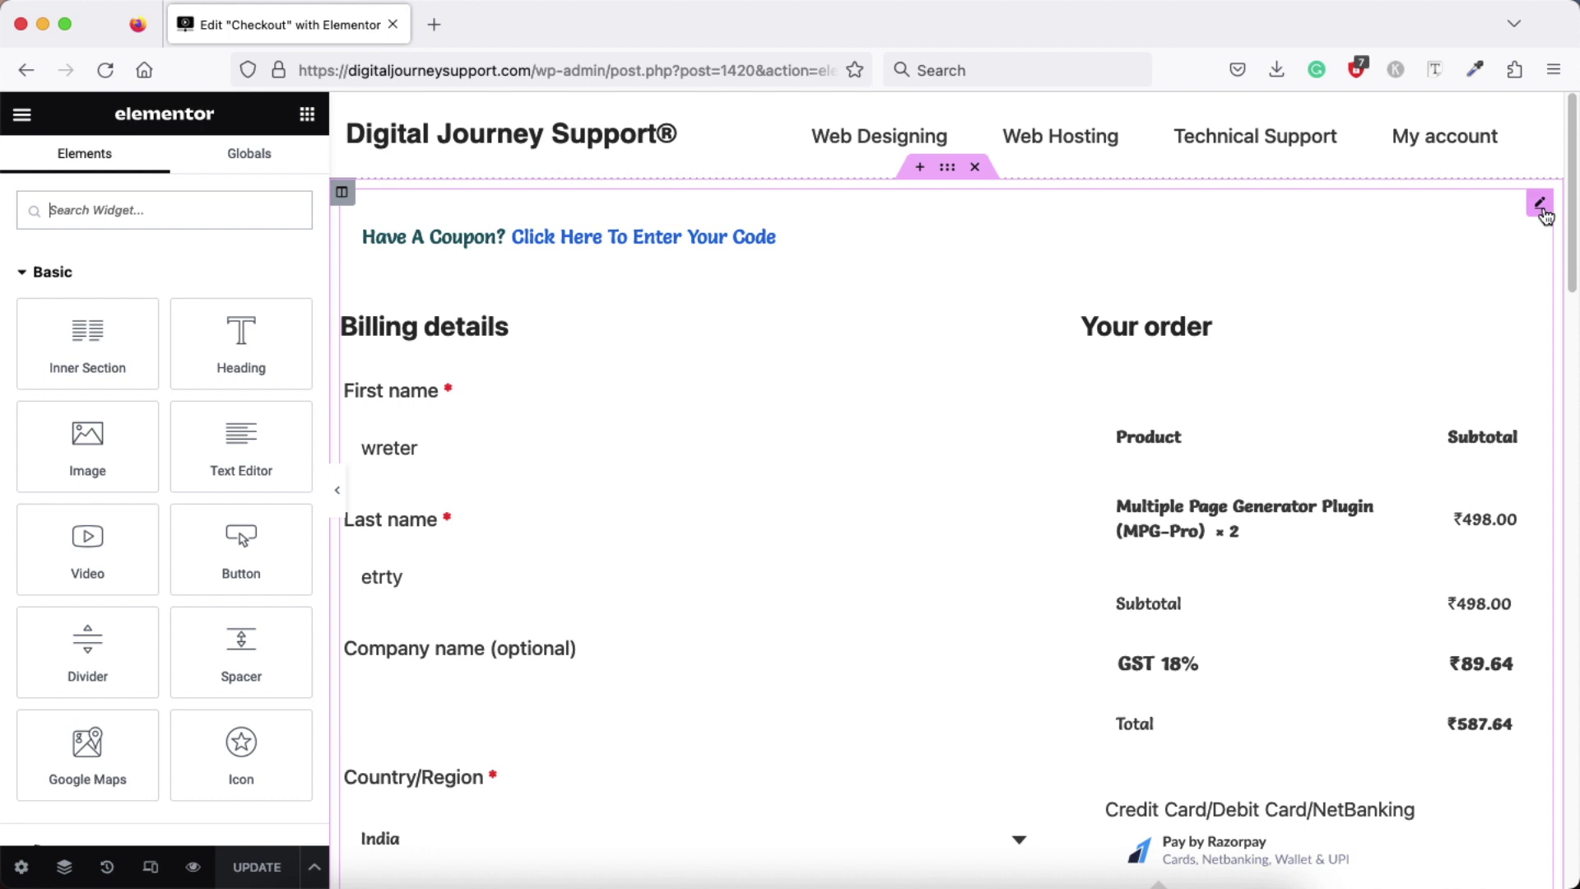
Replace the WooCommerce Pages widget in the Checkout page's section with the Woo Checkout widget
right_click(1540, 209)
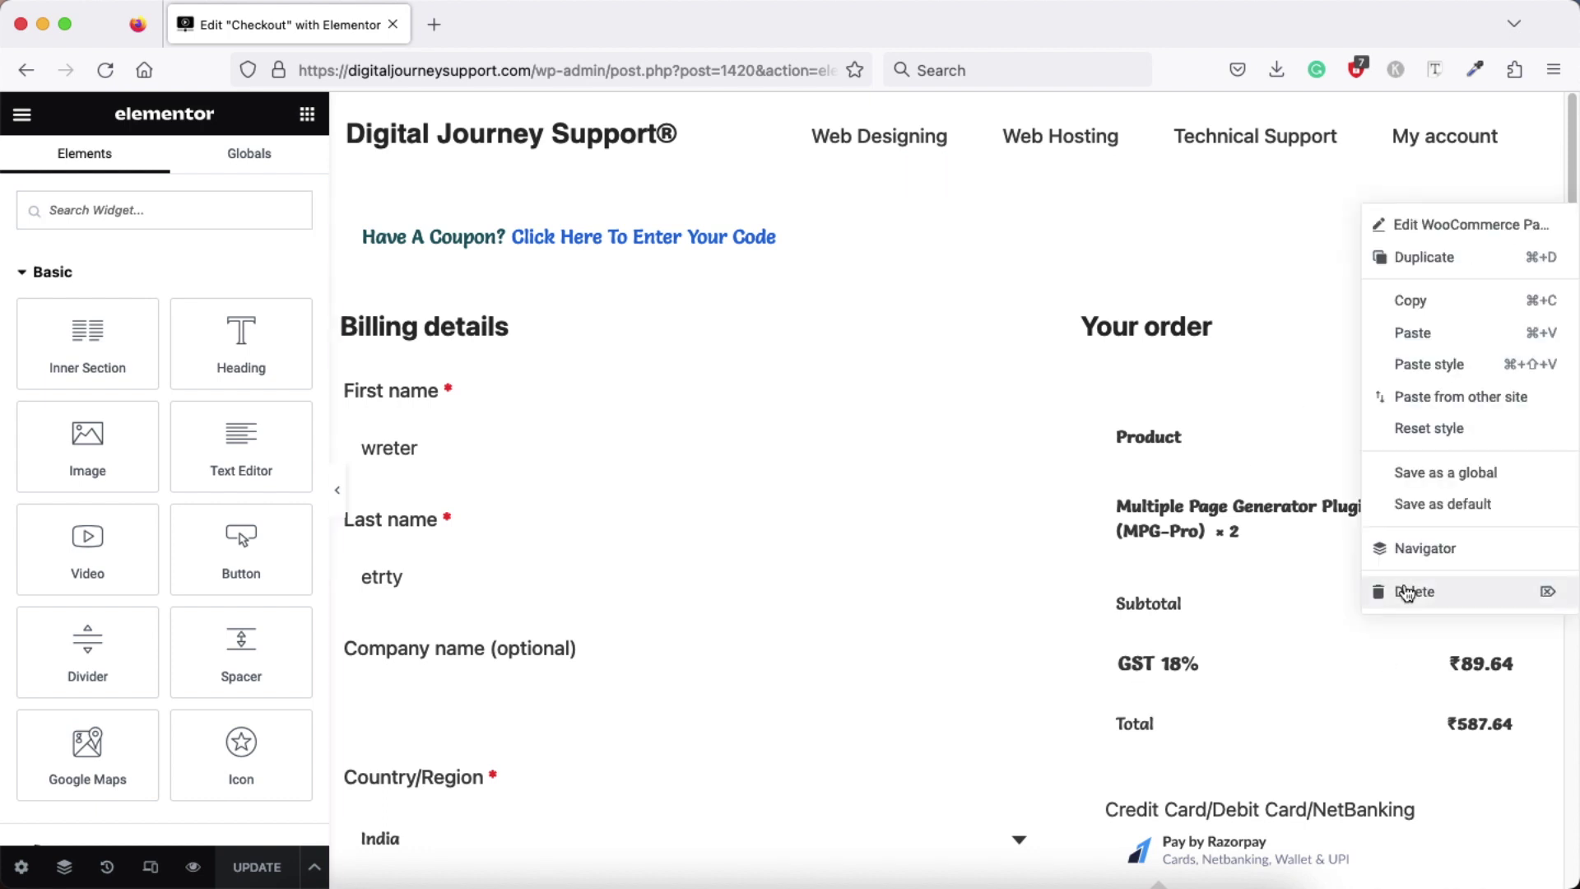
left_click(1407, 594)
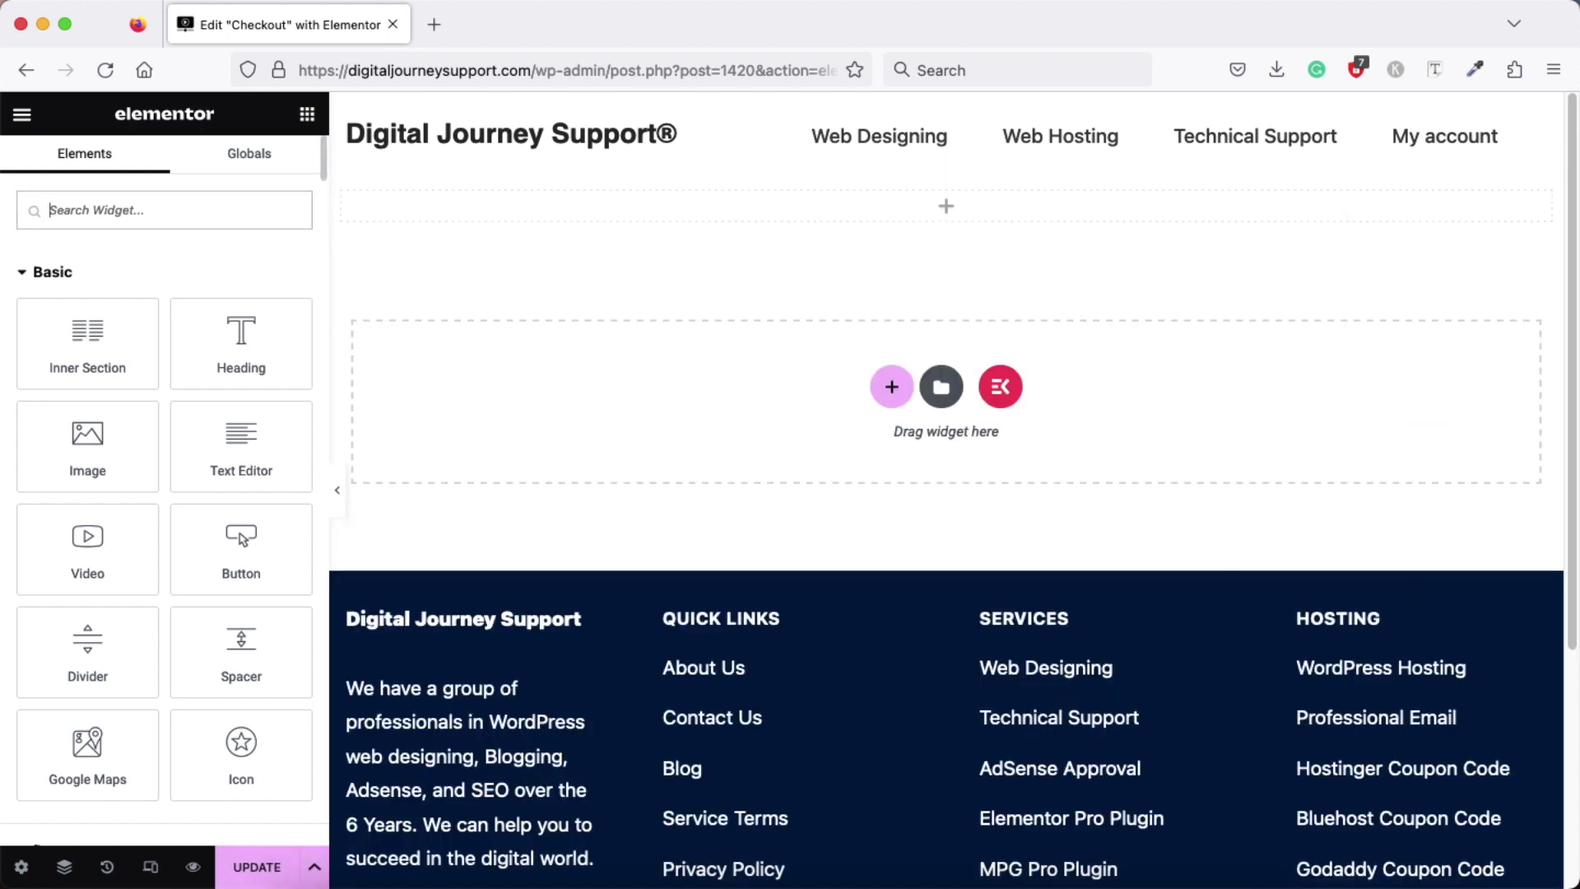
type("check")
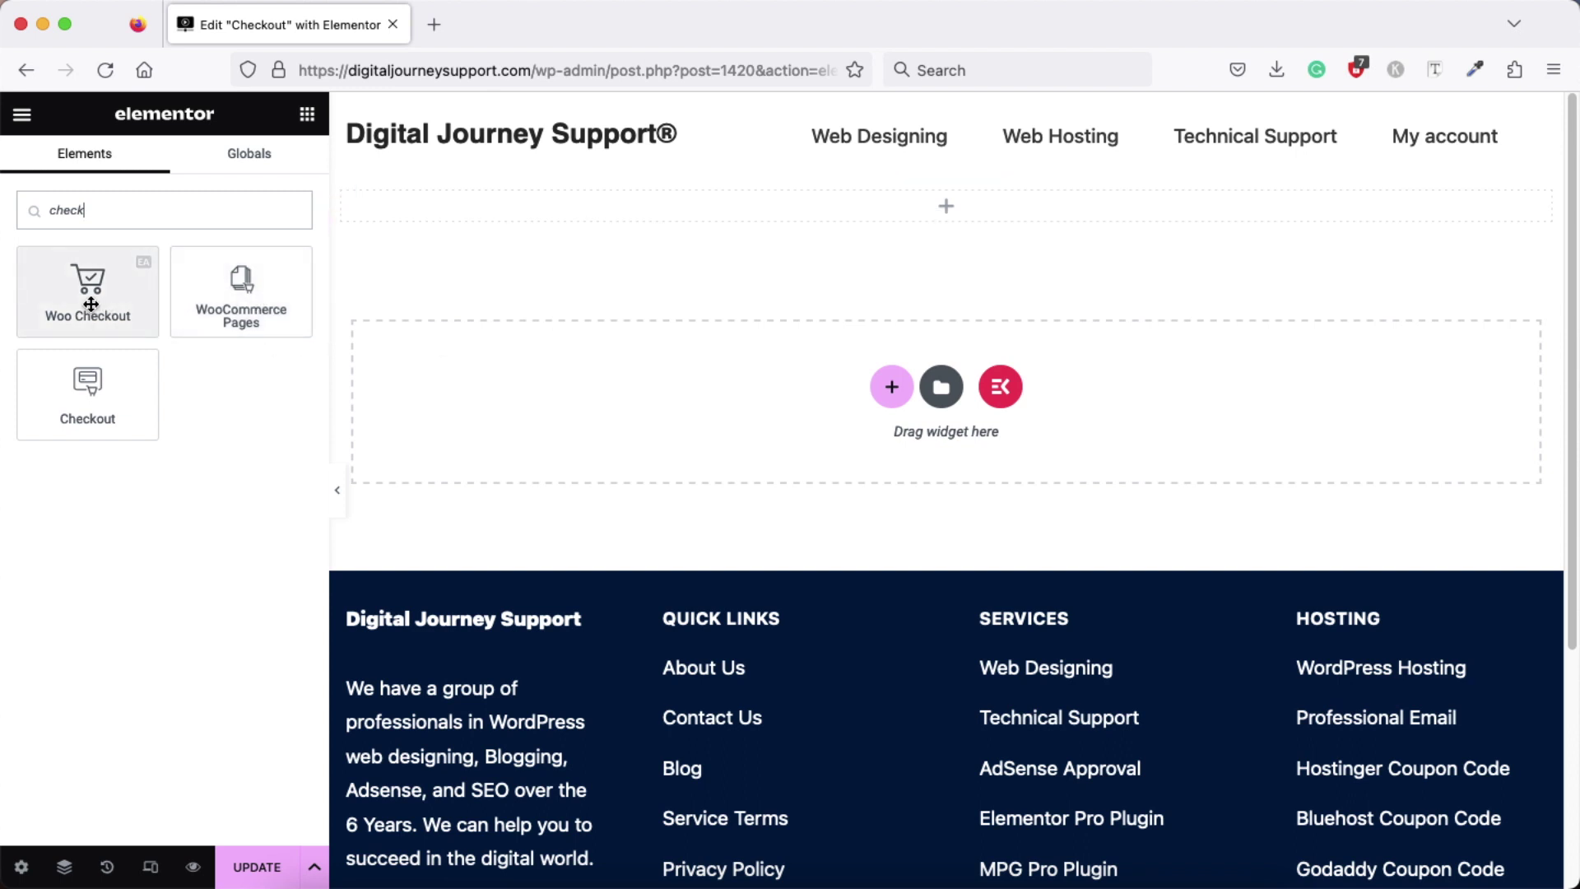
left_click_drag(92, 305, 968, 213)
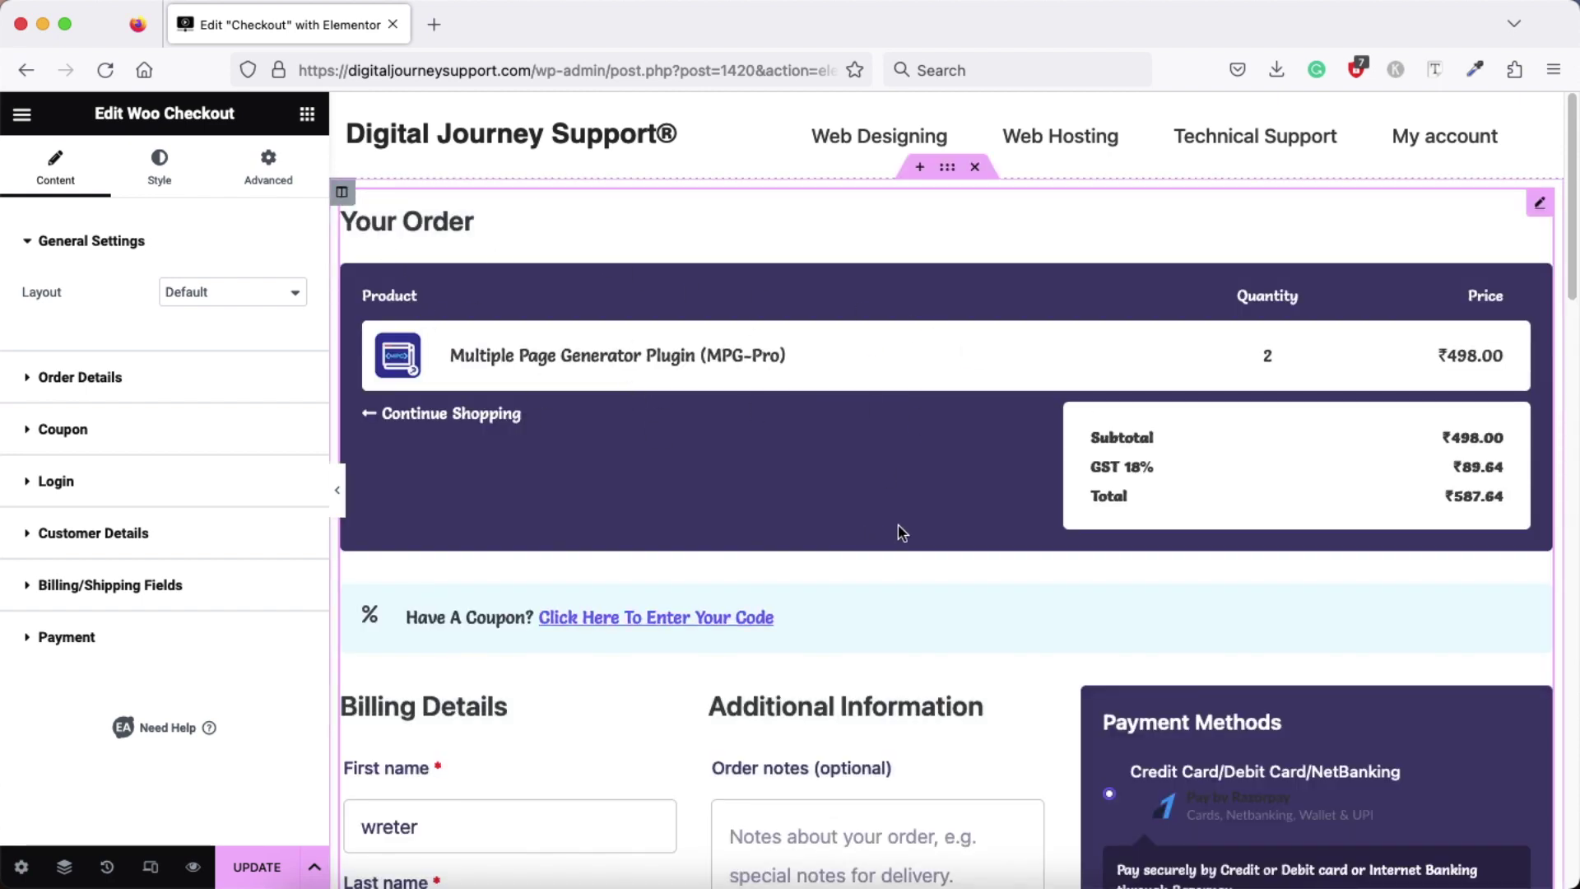
Review the Woo Checkout layout on the page, including order details, coupon, billing fields and payment methods
scroll(914, 523, "down", 2)
scroll(924, 509, "down", 9)
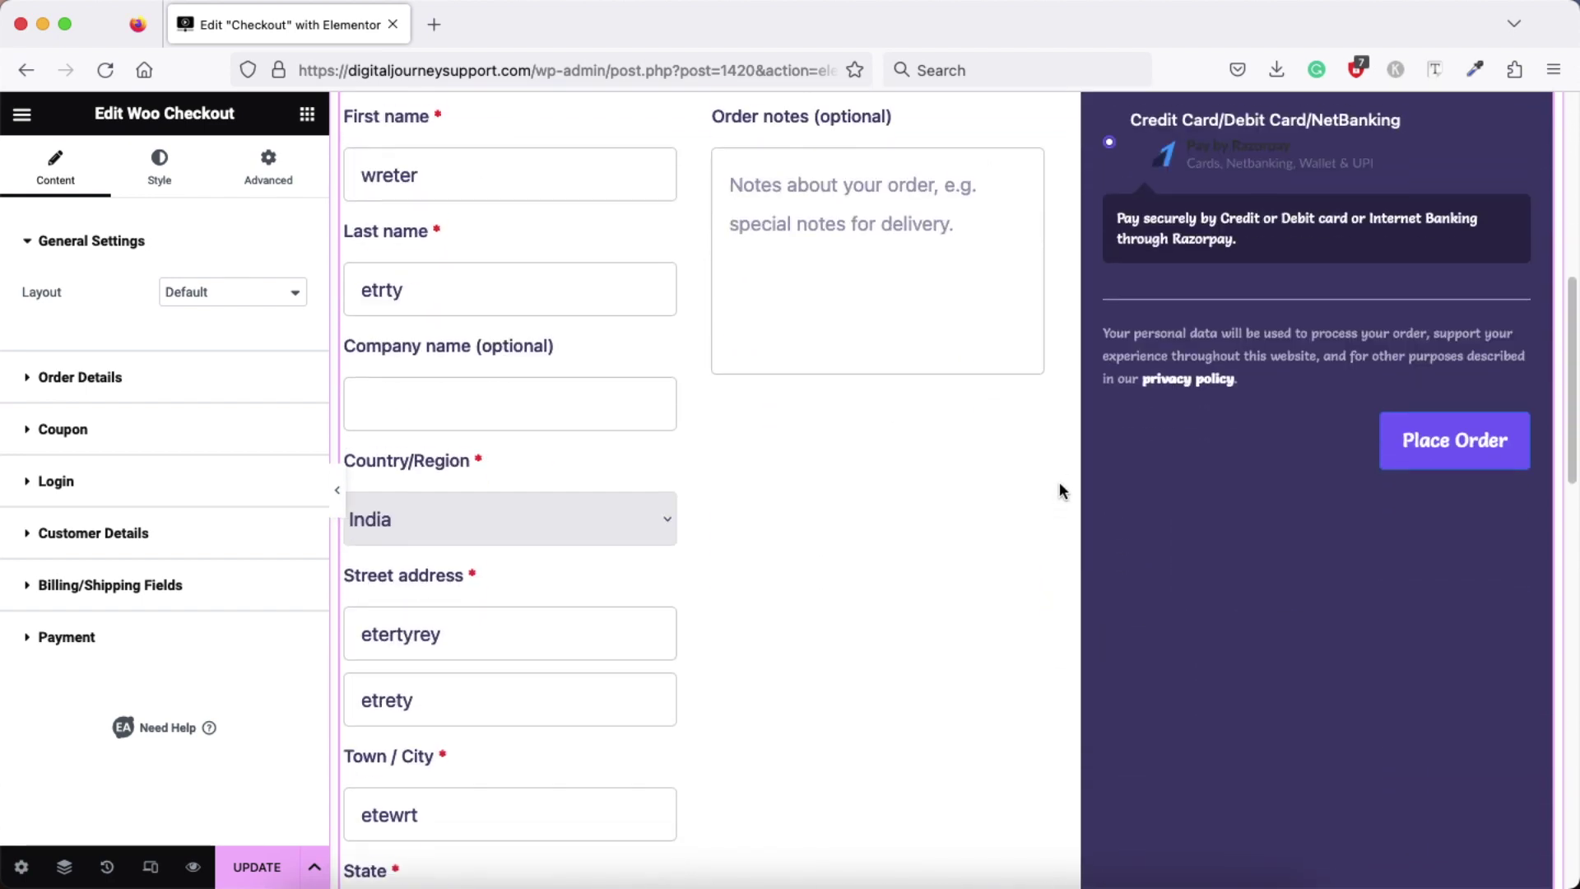
scroll(1053, 491, "down", 2)
scroll(1053, 490, "up", 11)
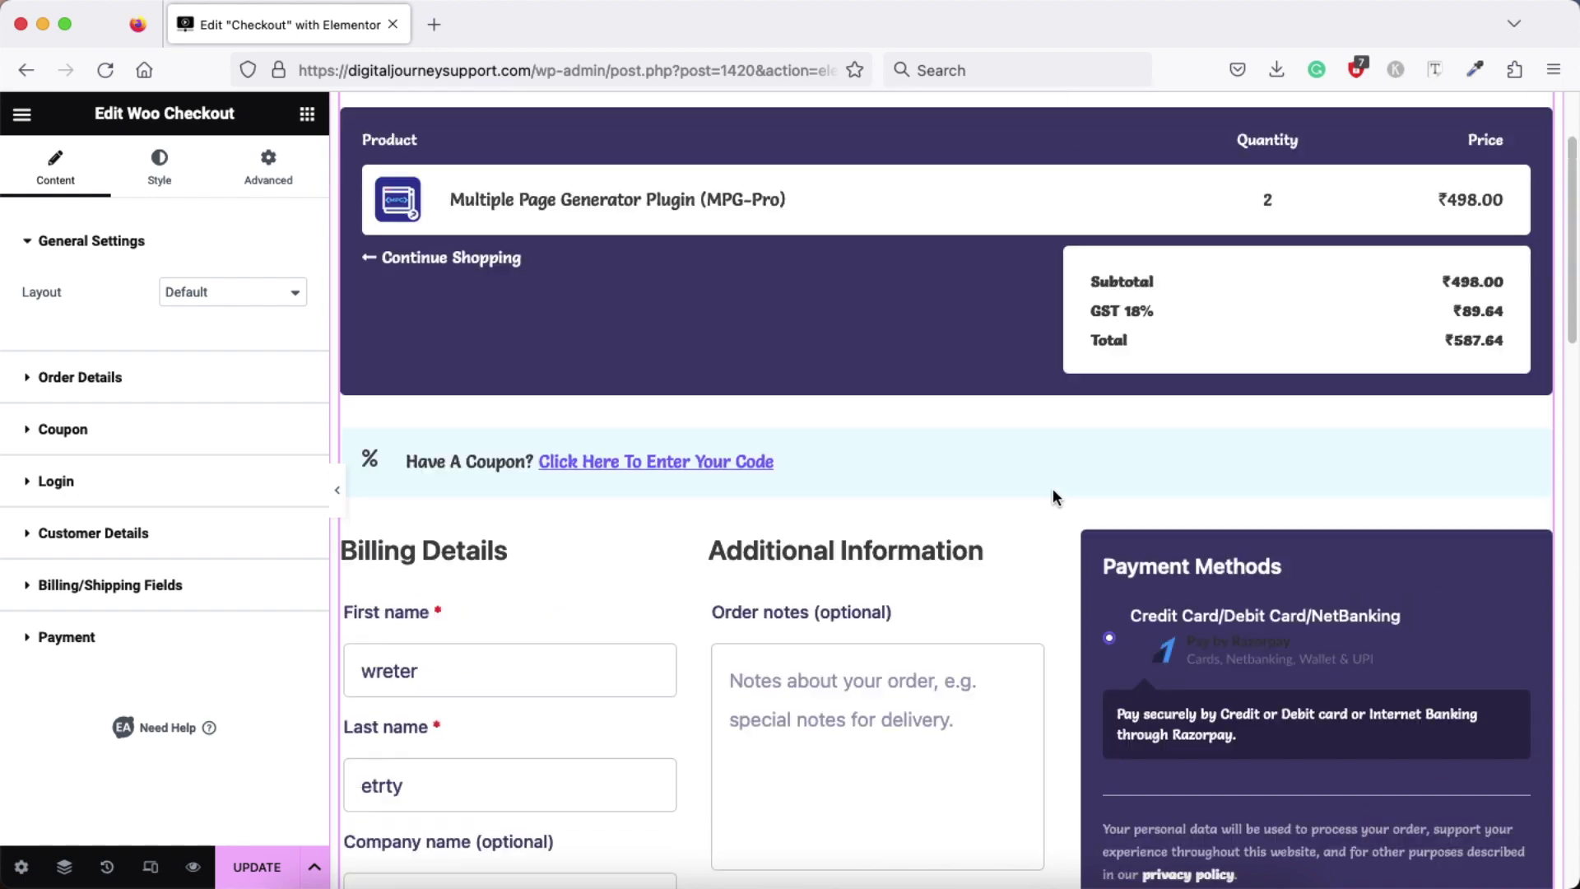
scroll(1051, 490, "up", 2)
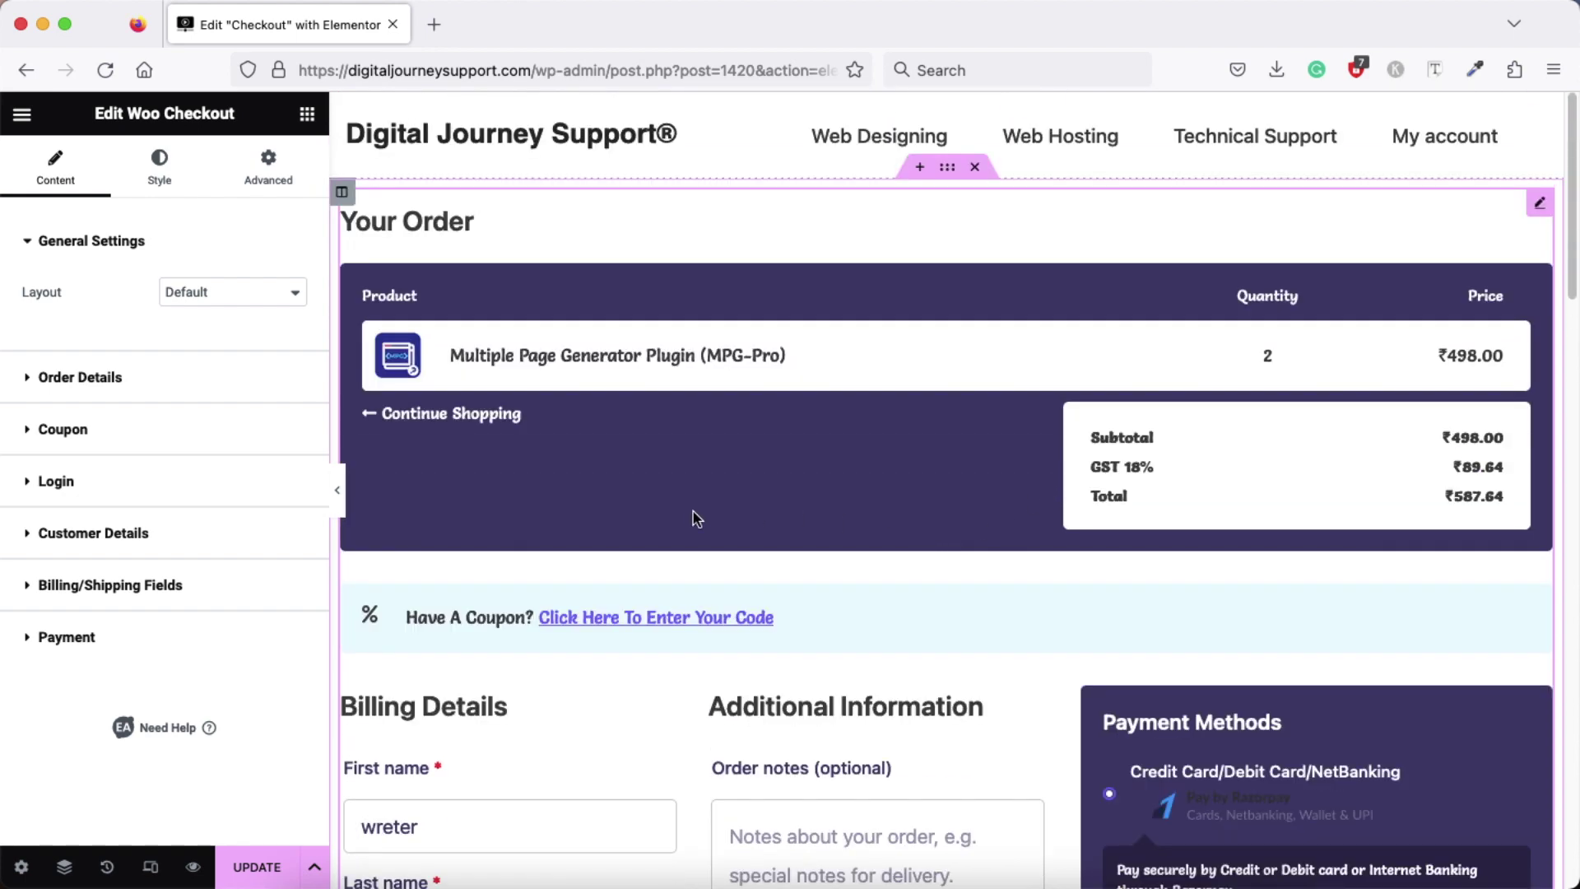
scroll(767, 502, "down", 1)
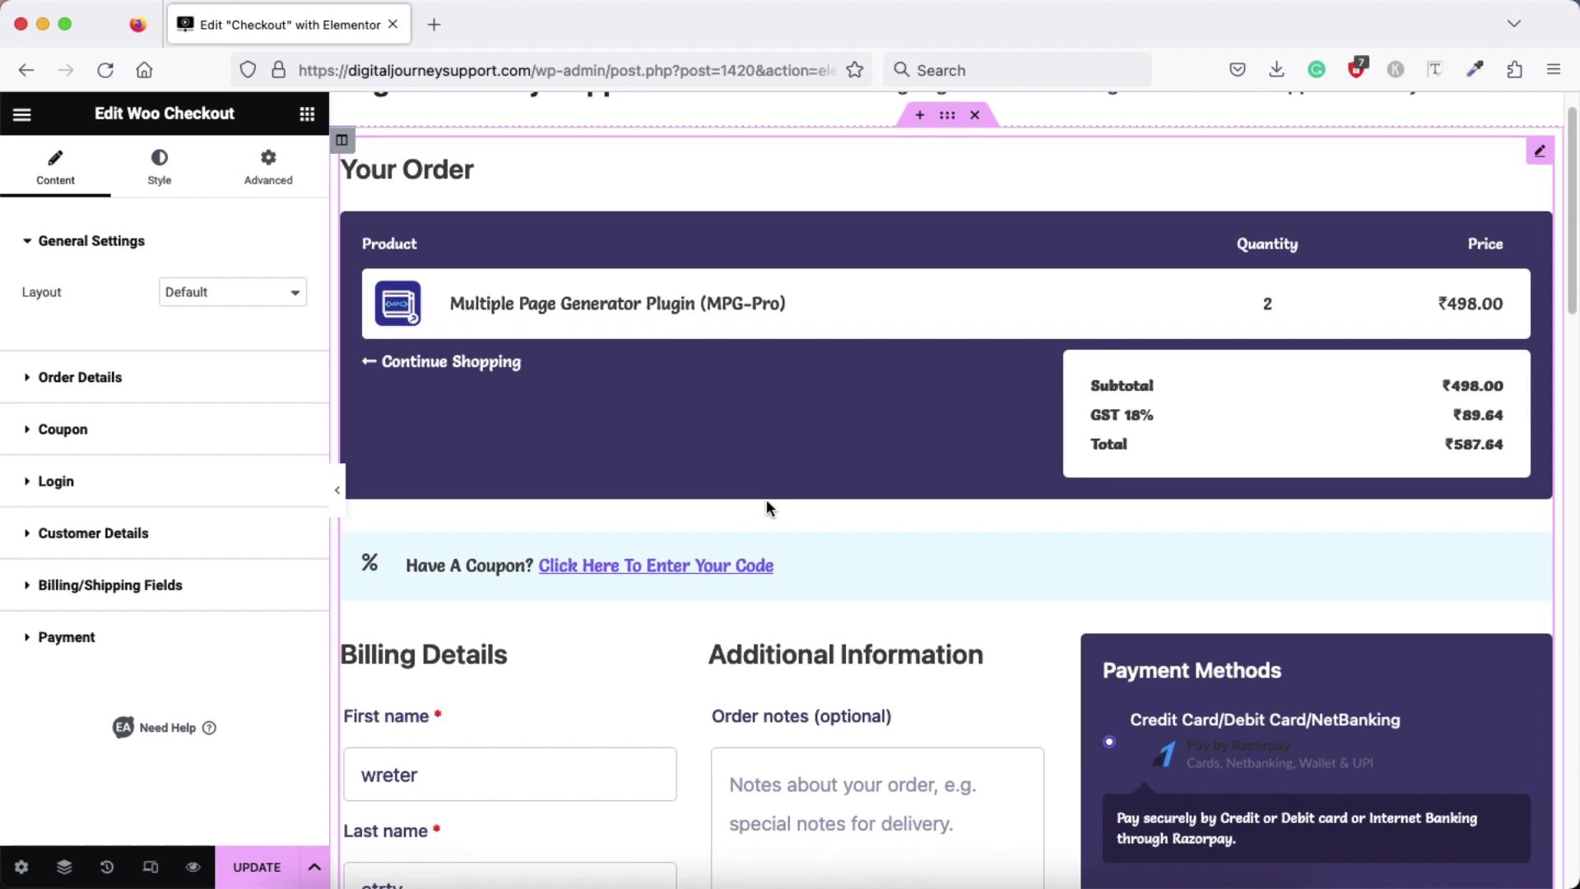
scroll(941, 555, "down", 5)
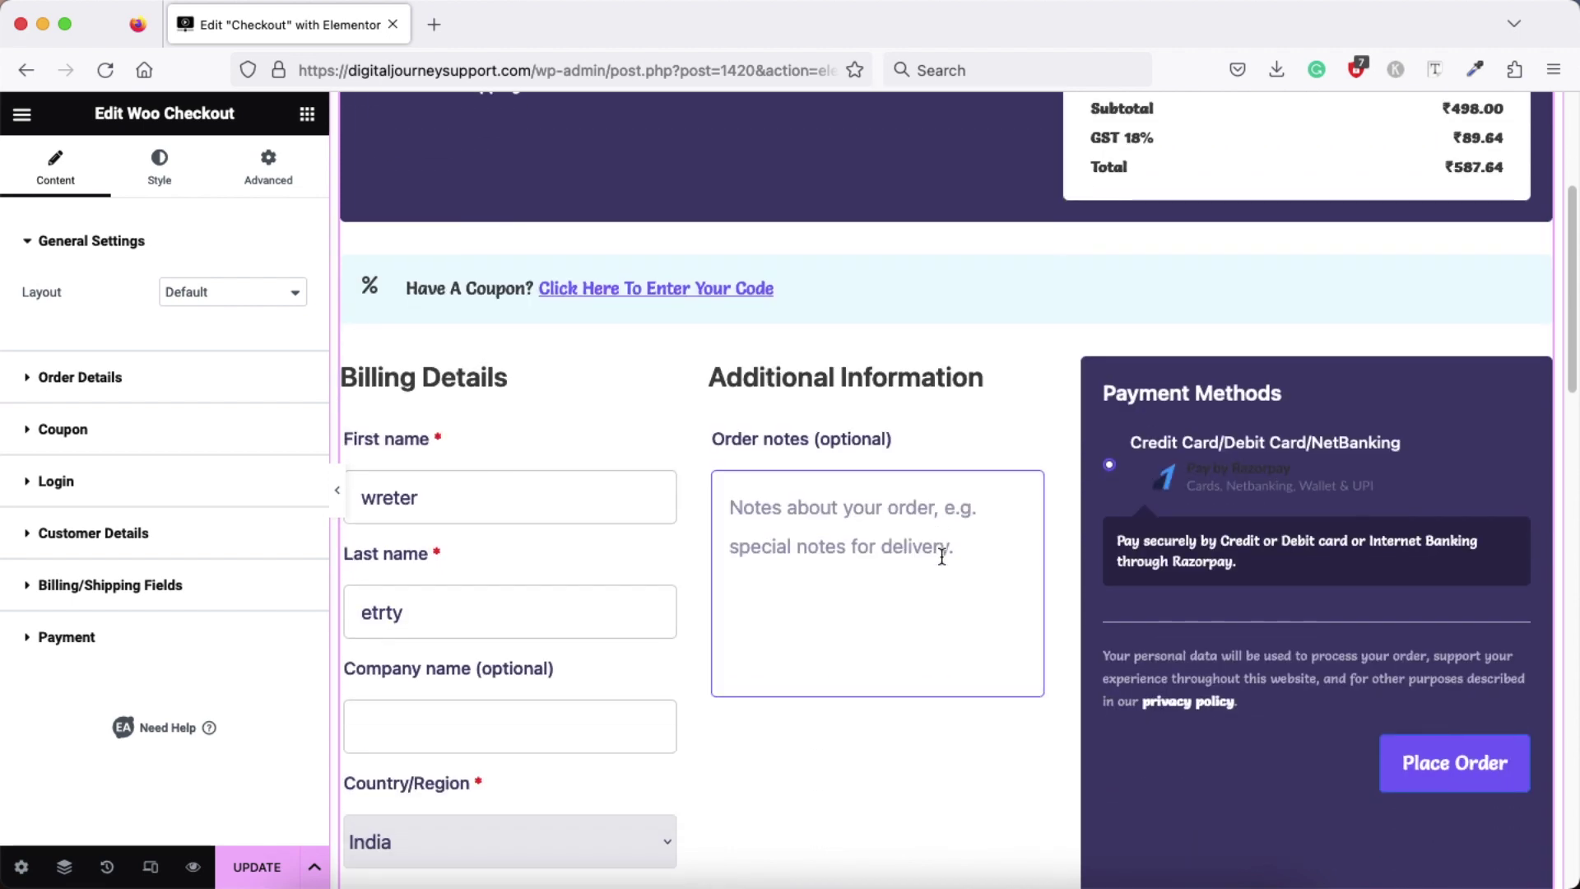
Insert a single-column section above the Woo Checkout section and place an Inner Section in it
scroll(941, 554, "up", 6)
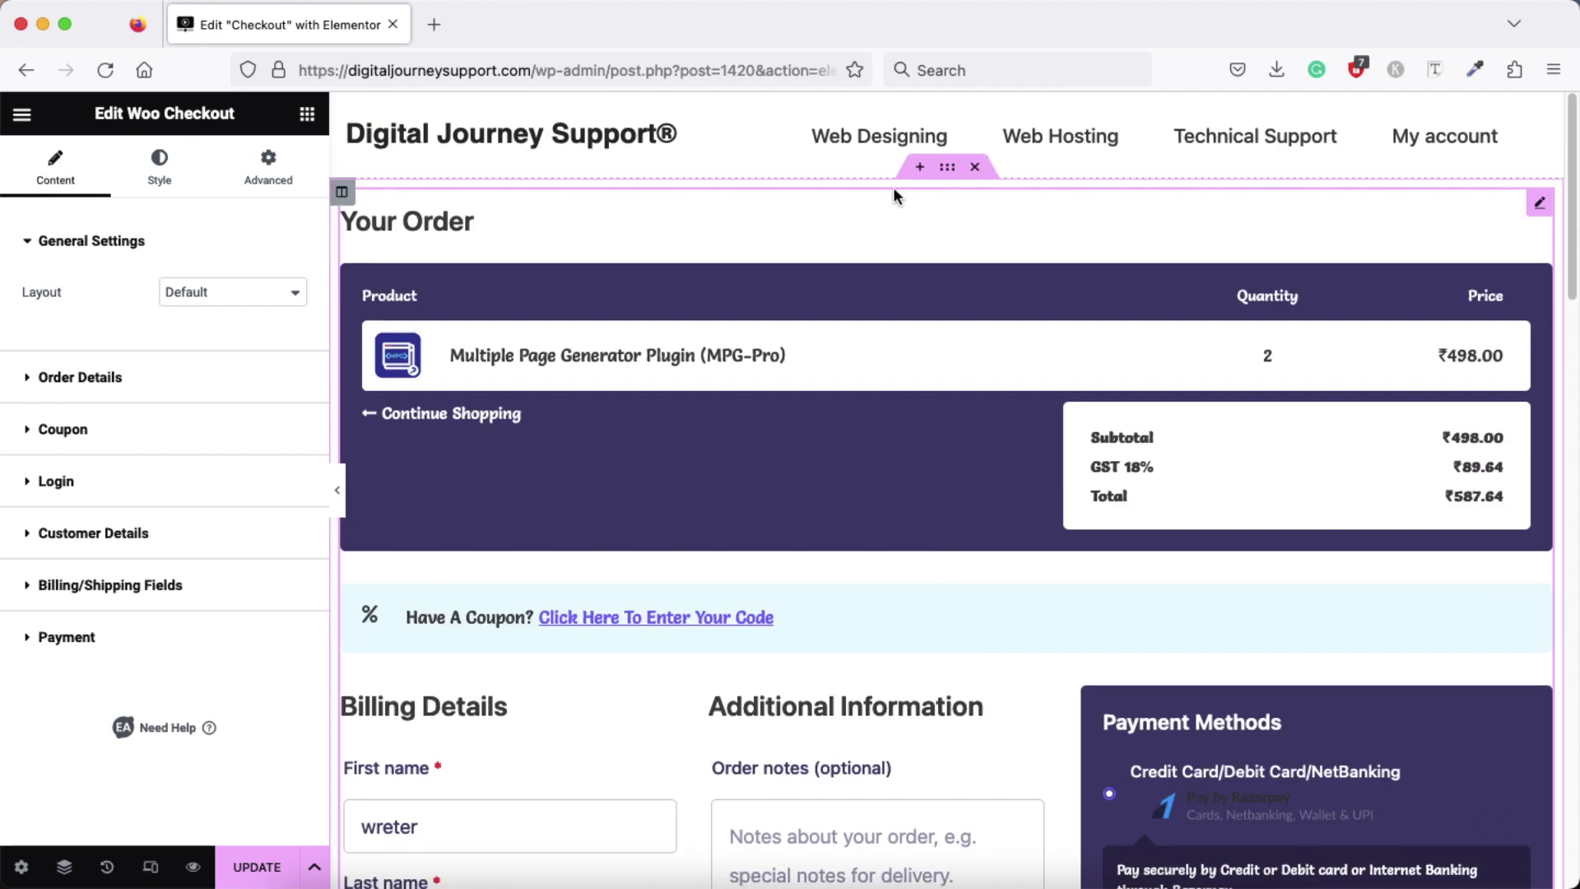
left_click(914, 170)
left_click(895, 277)
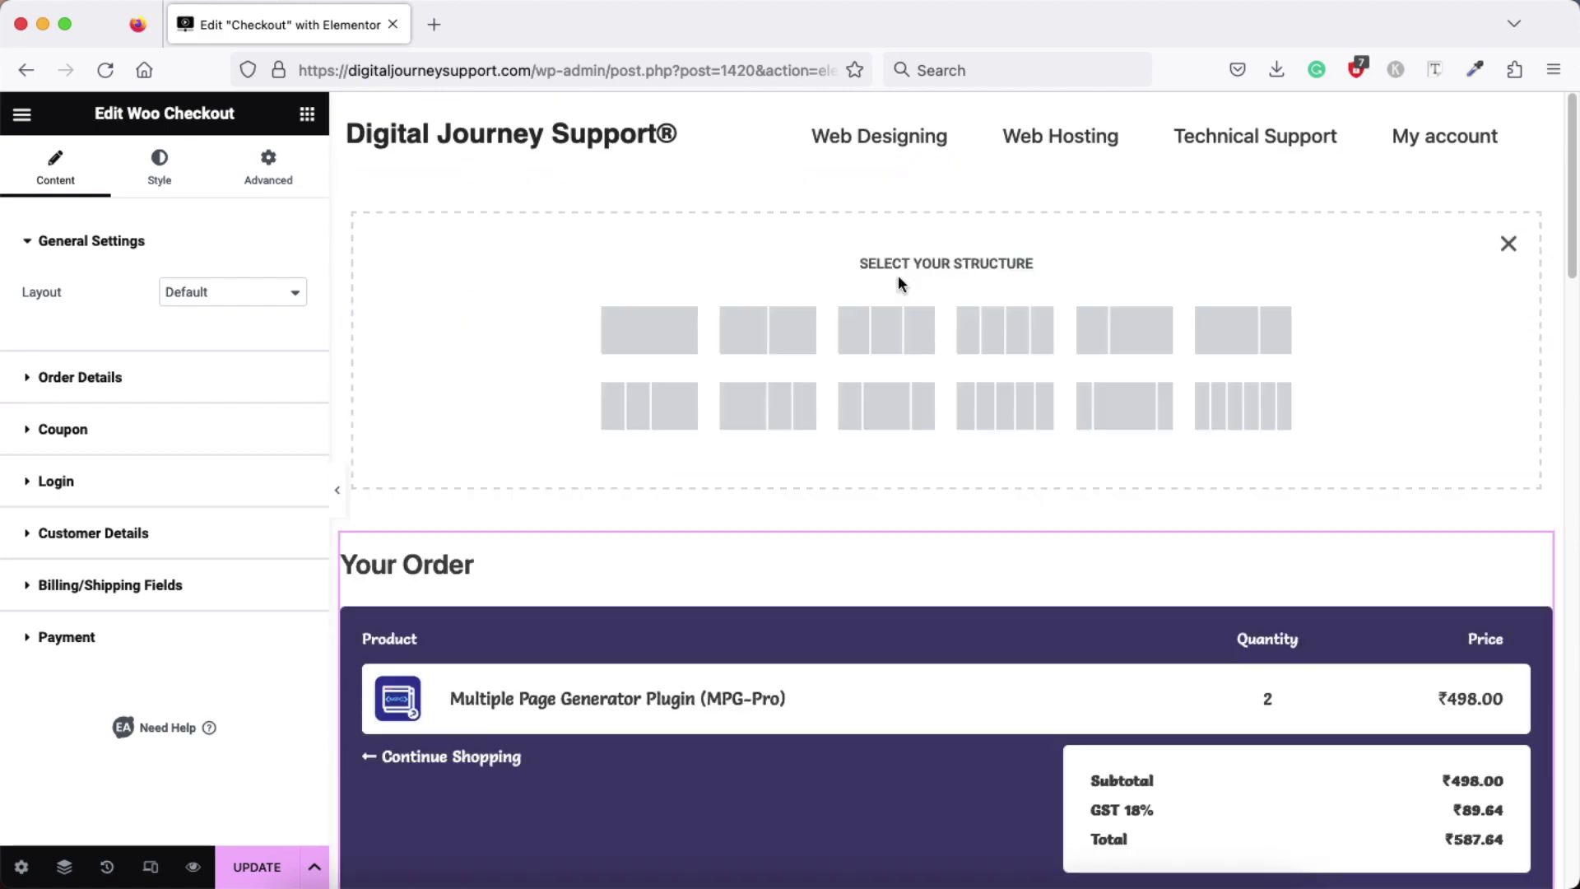
left_click(665, 337)
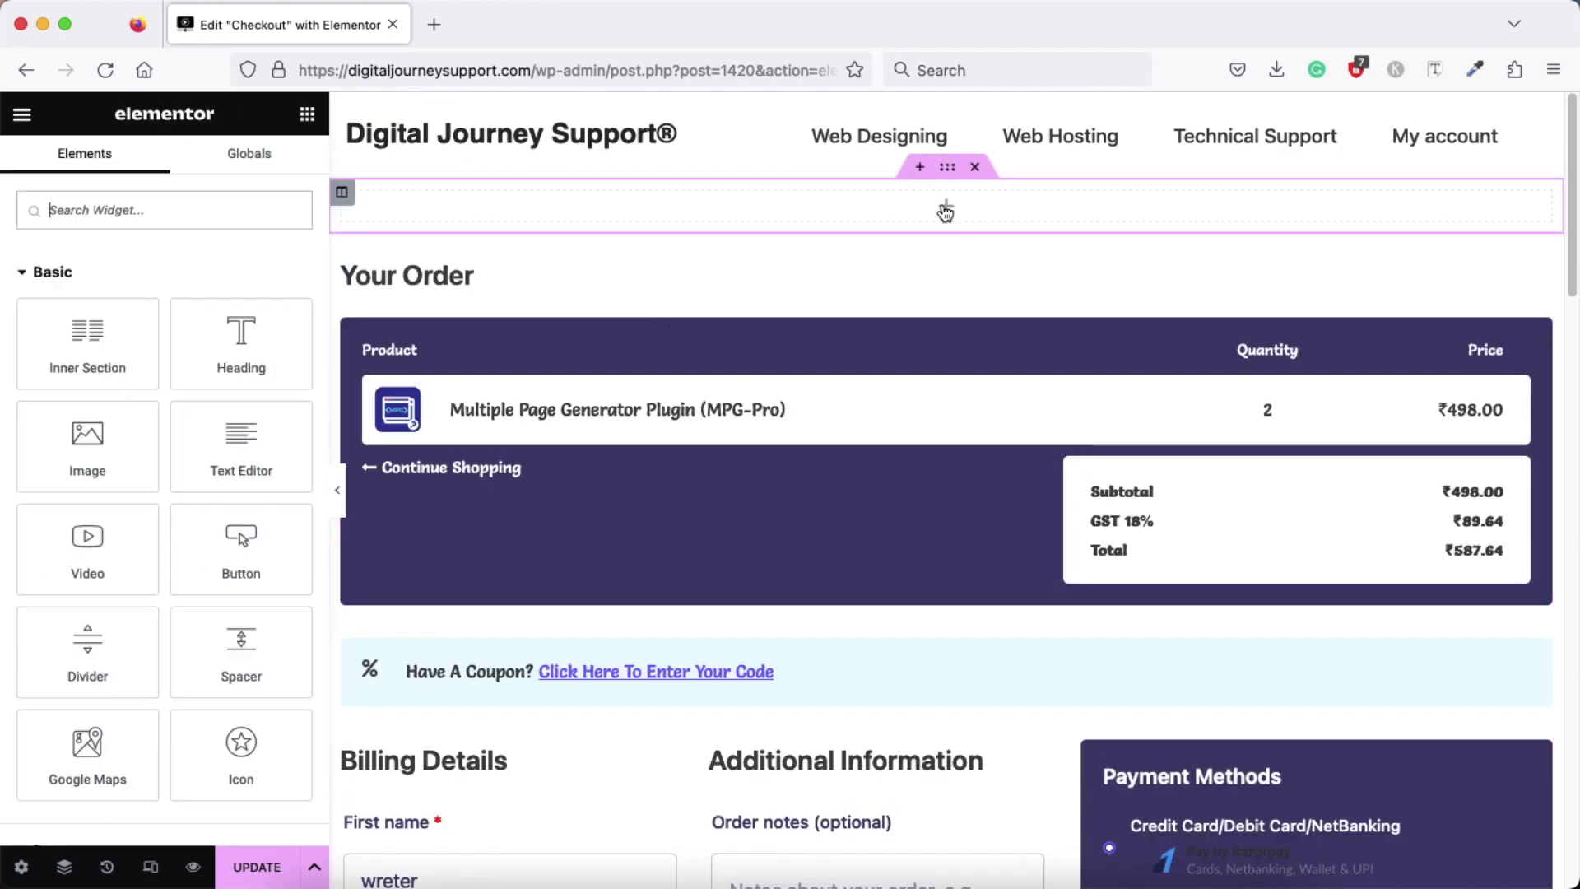
left_click_drag(87, 346, 903, 221)
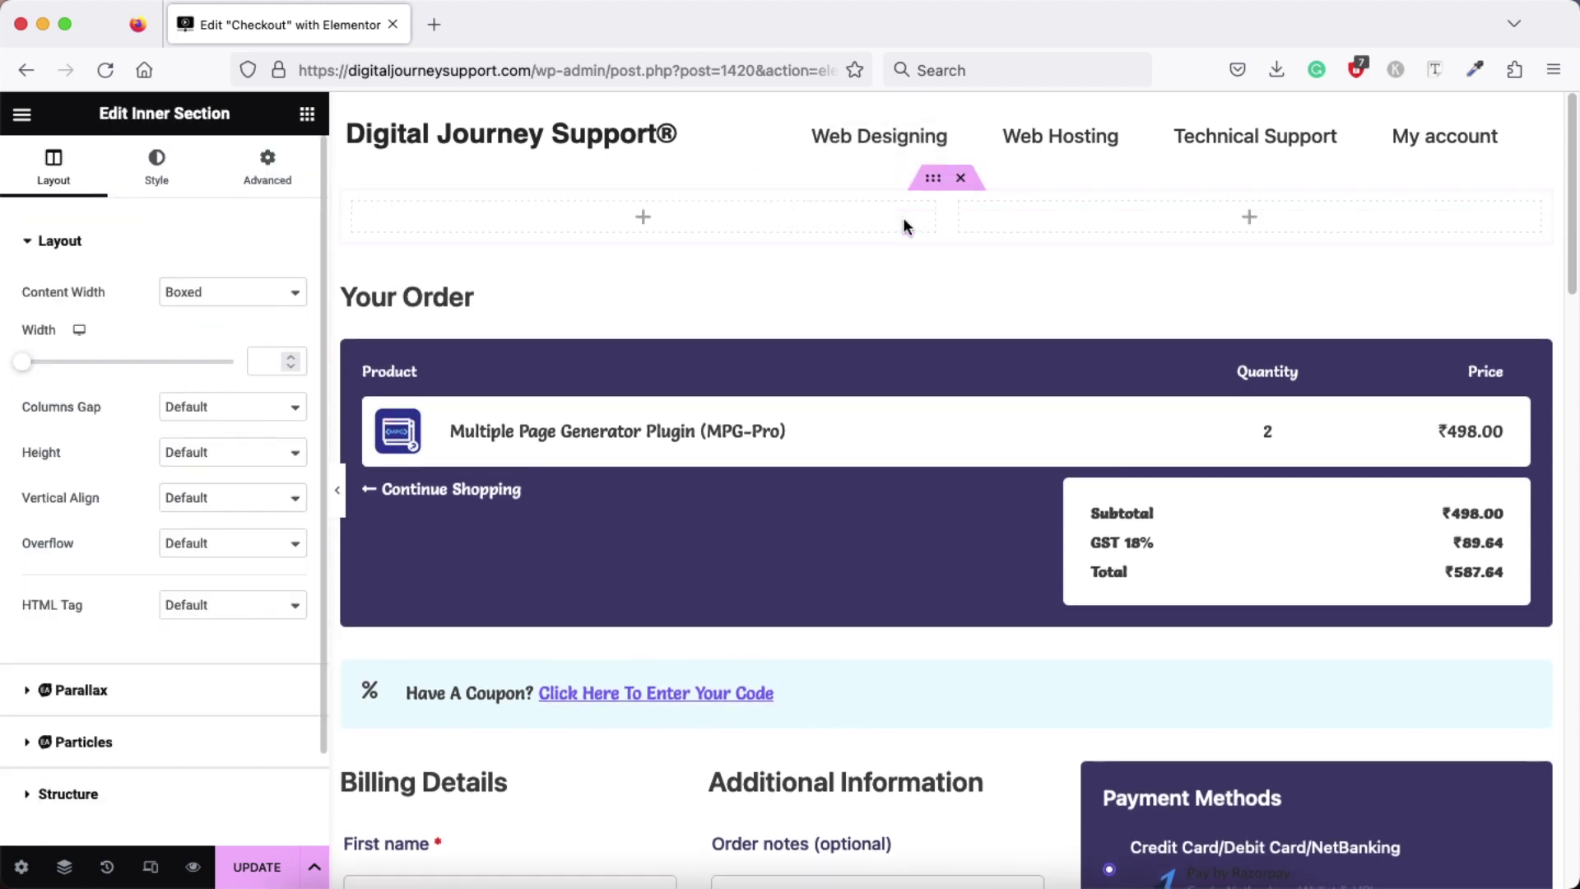
Add an Image Box to the inner section's first column and position its image to the left of the text
left_click(643, 218)
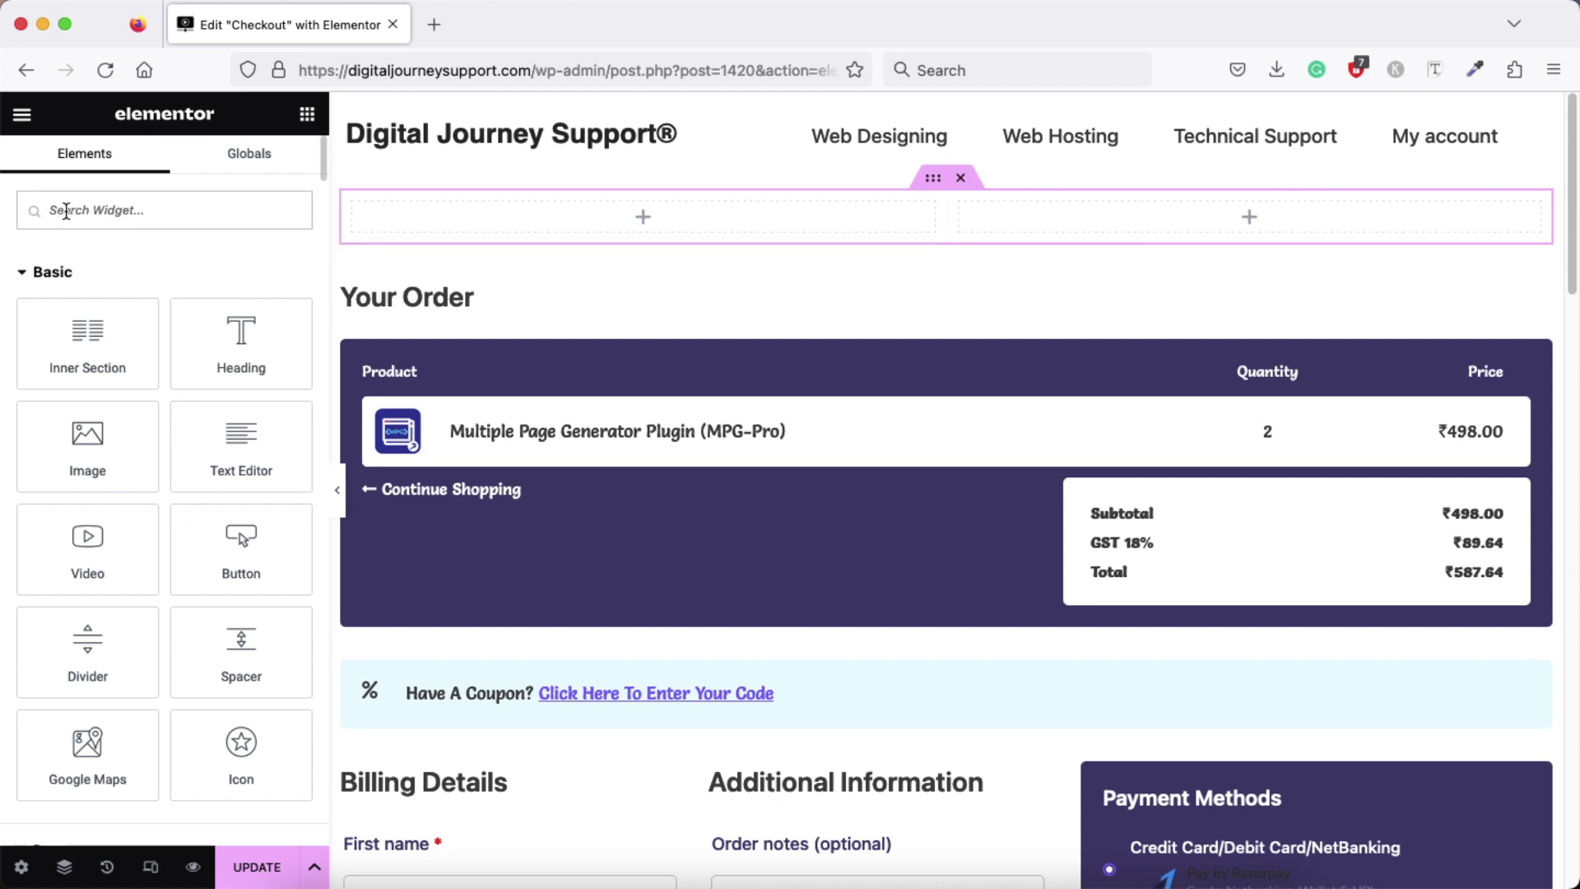
type("ima")
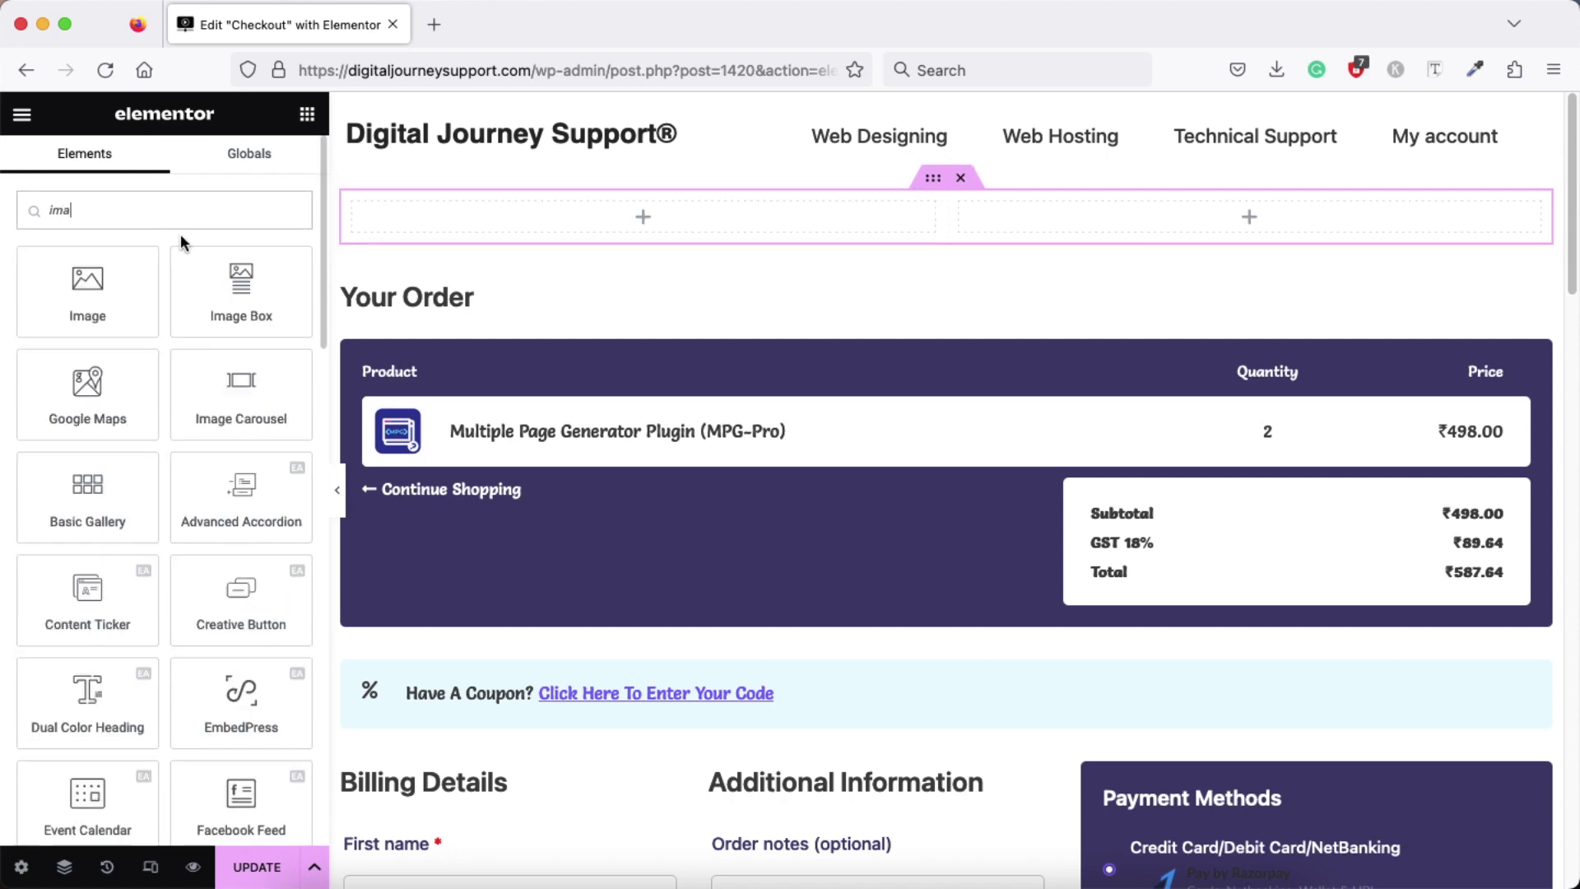
left_click_drag(227, 303, 643, 233)
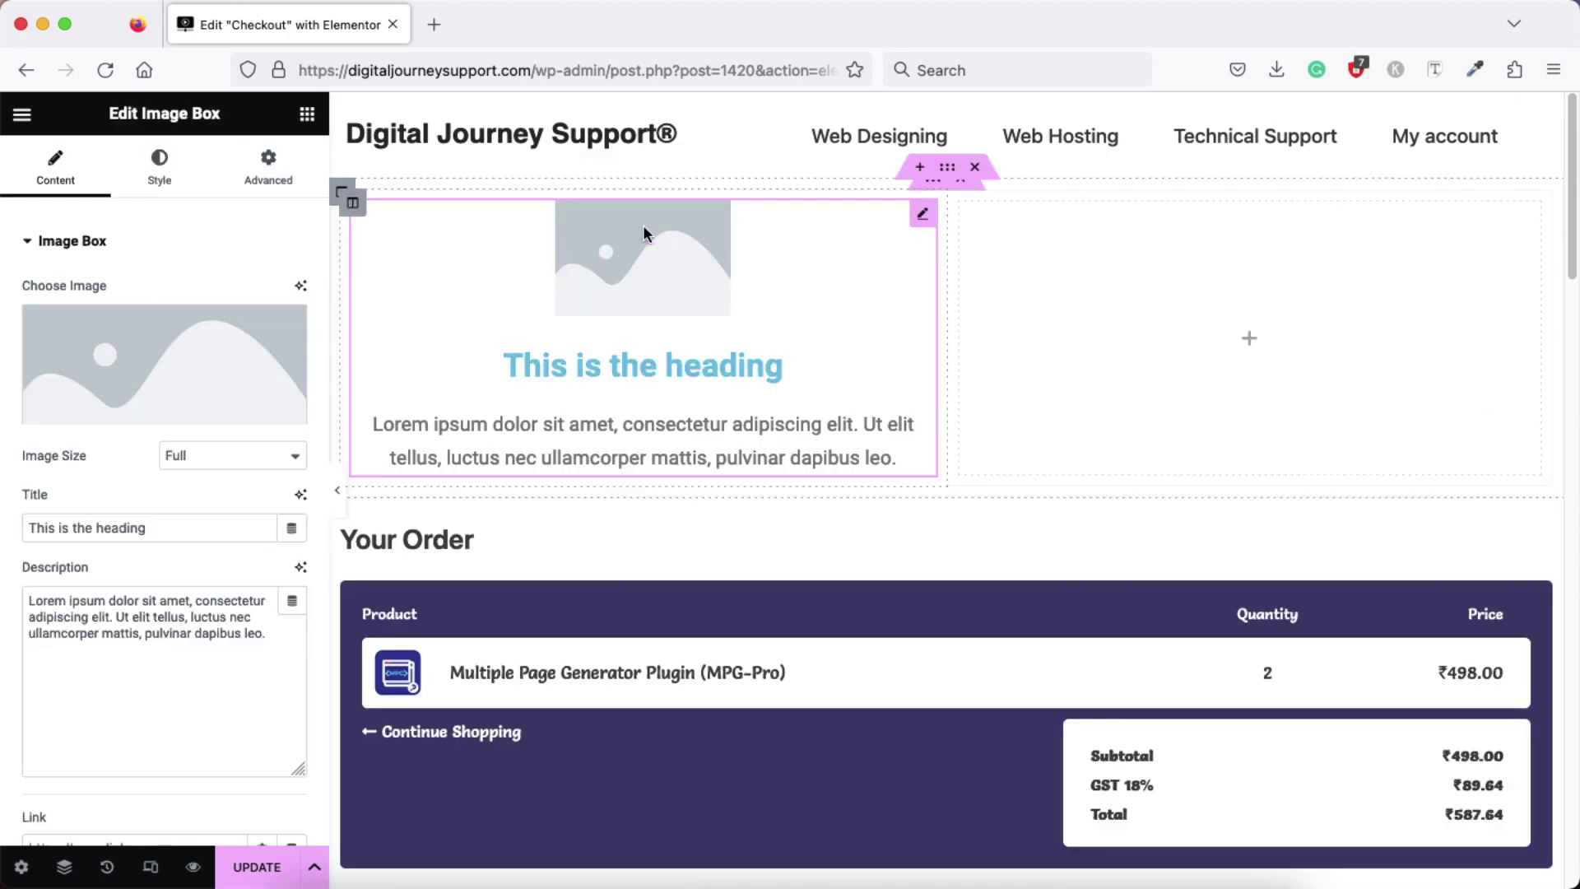
scroll(230, 550, "down", 5)
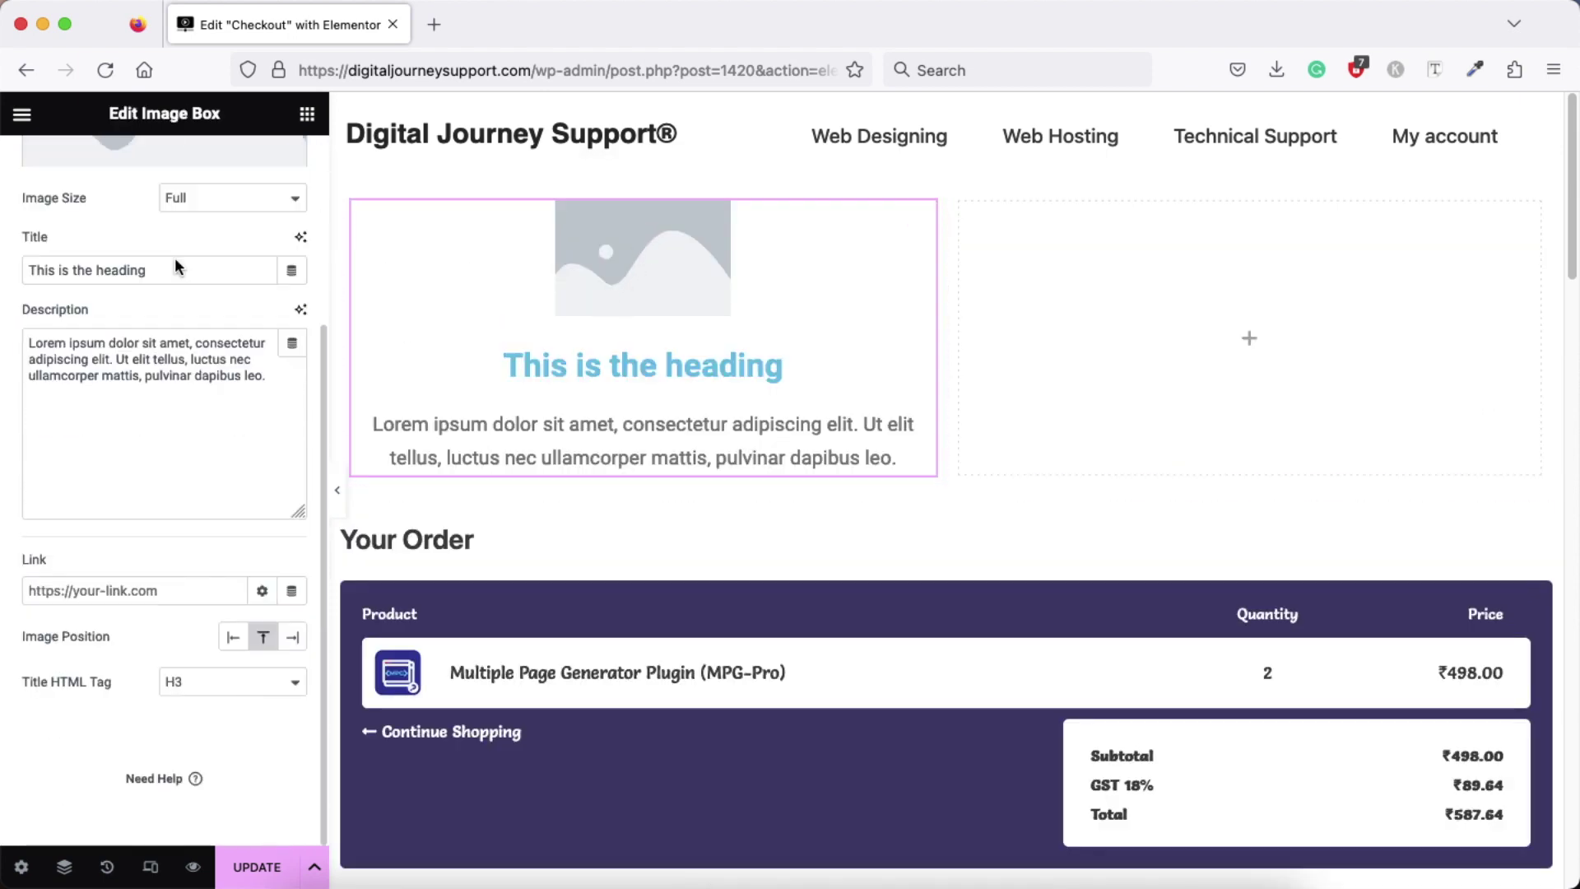
left_click(233, 637)
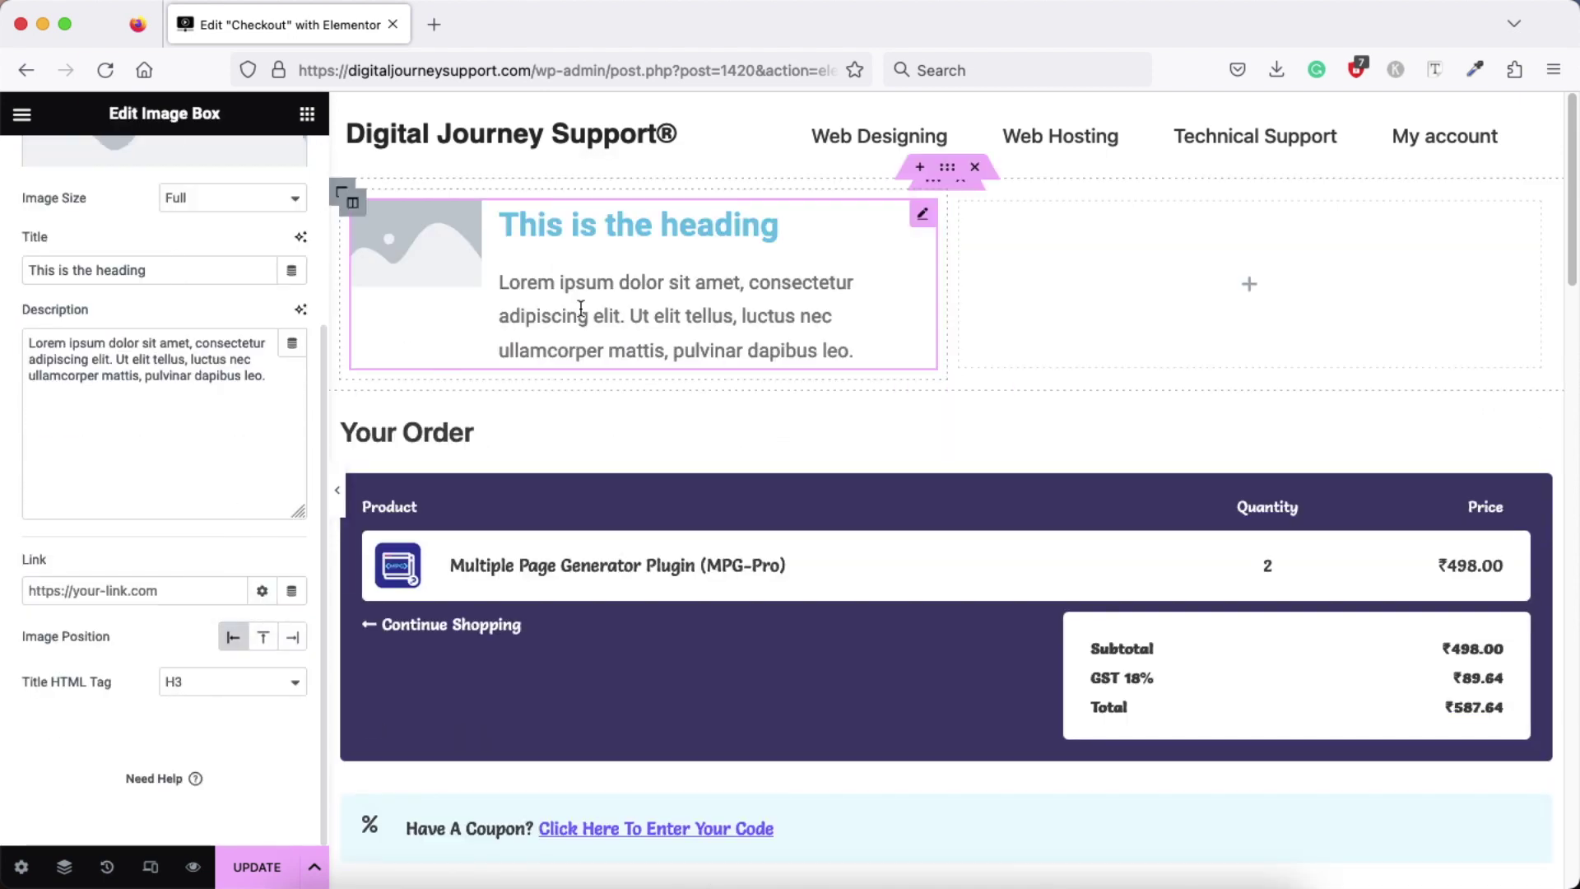
Give the Image Box an empty description, the assurance.png image and the title "Quality Assurance"
triple_click(149, 363)
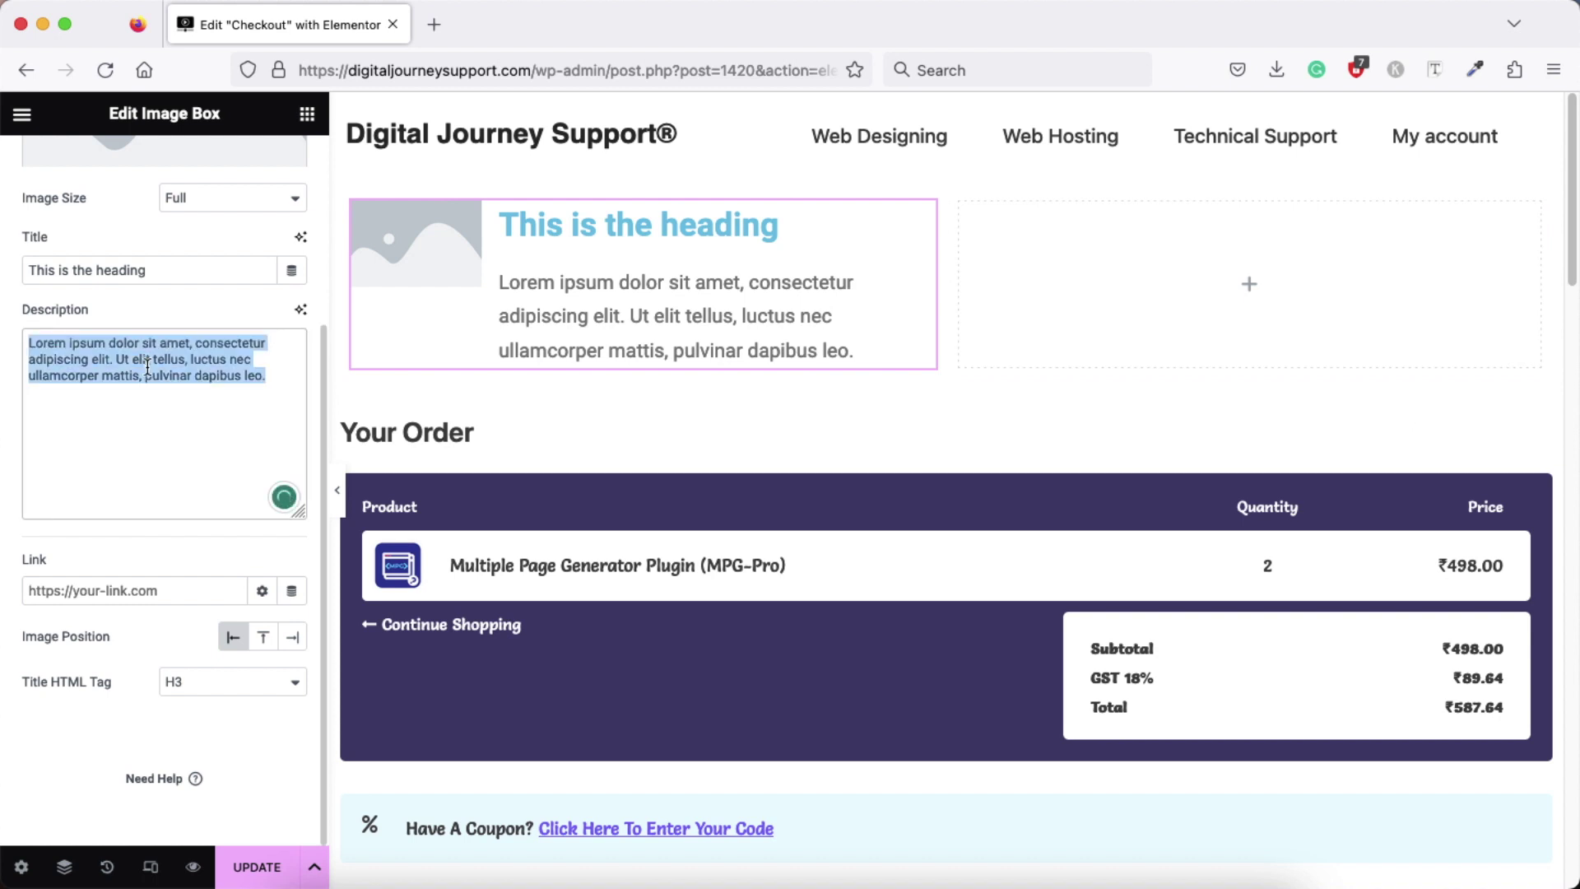
key("BackSpace")
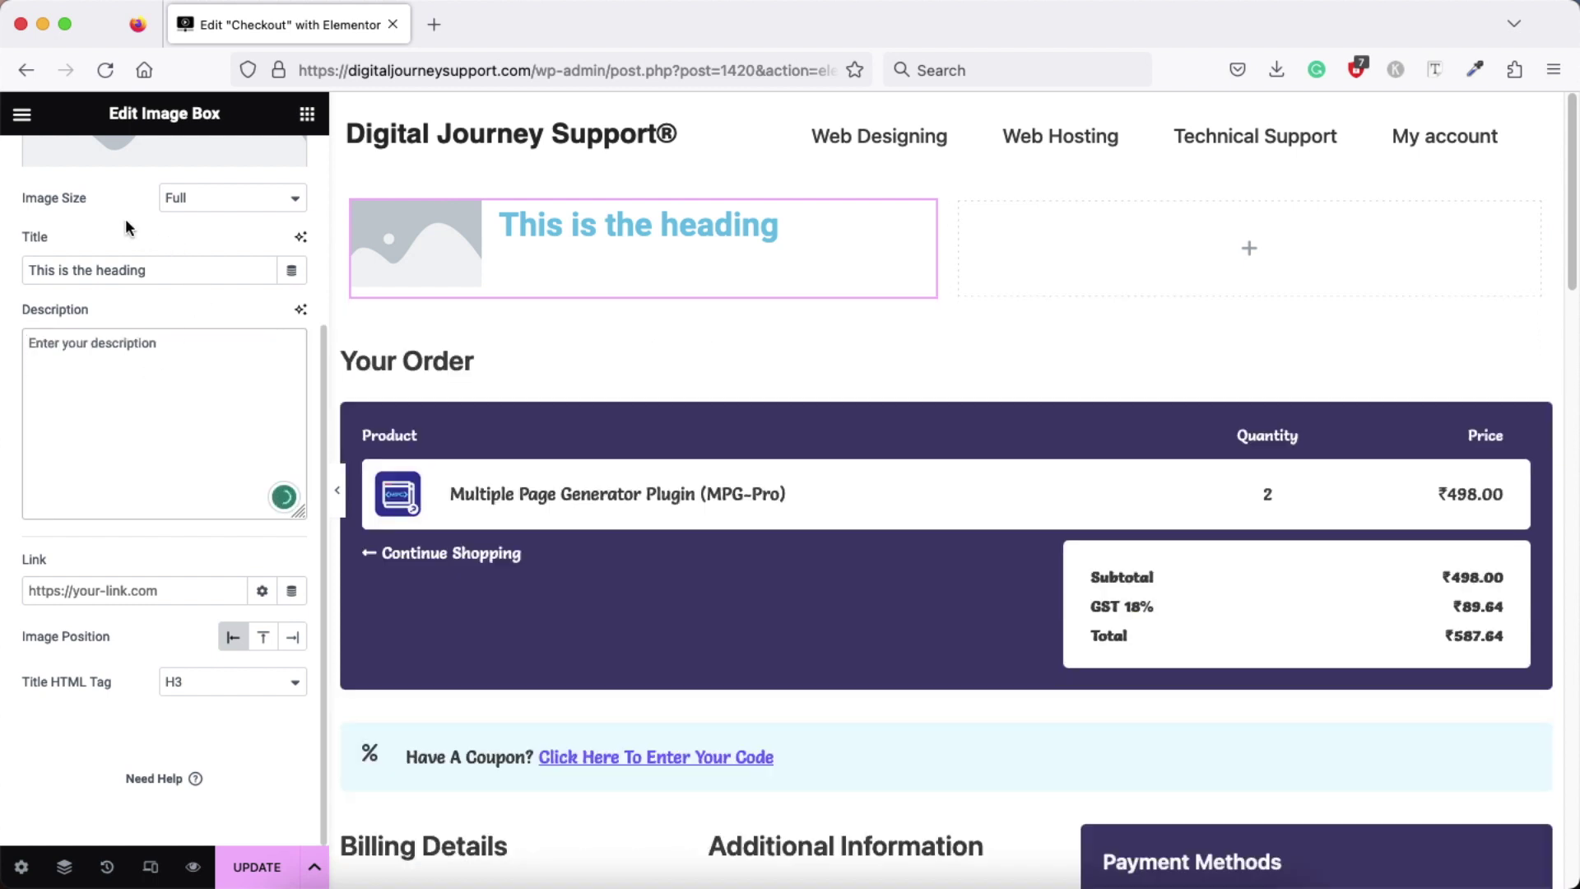
scroll(125, 219, "up", 3)
left_click(125, 337)
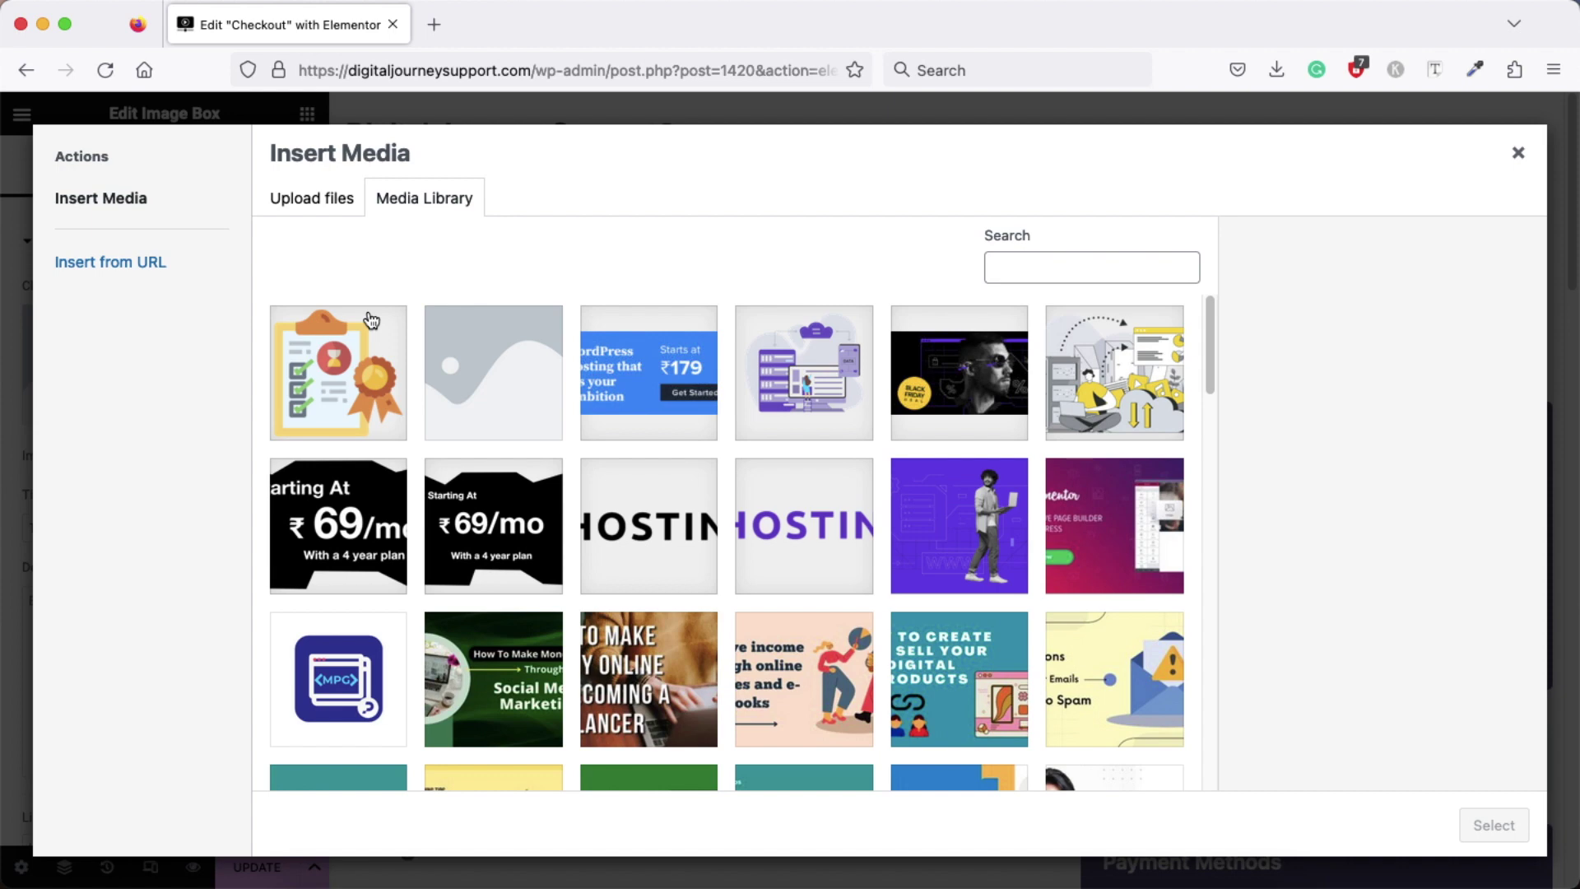
left_click(345, 359)
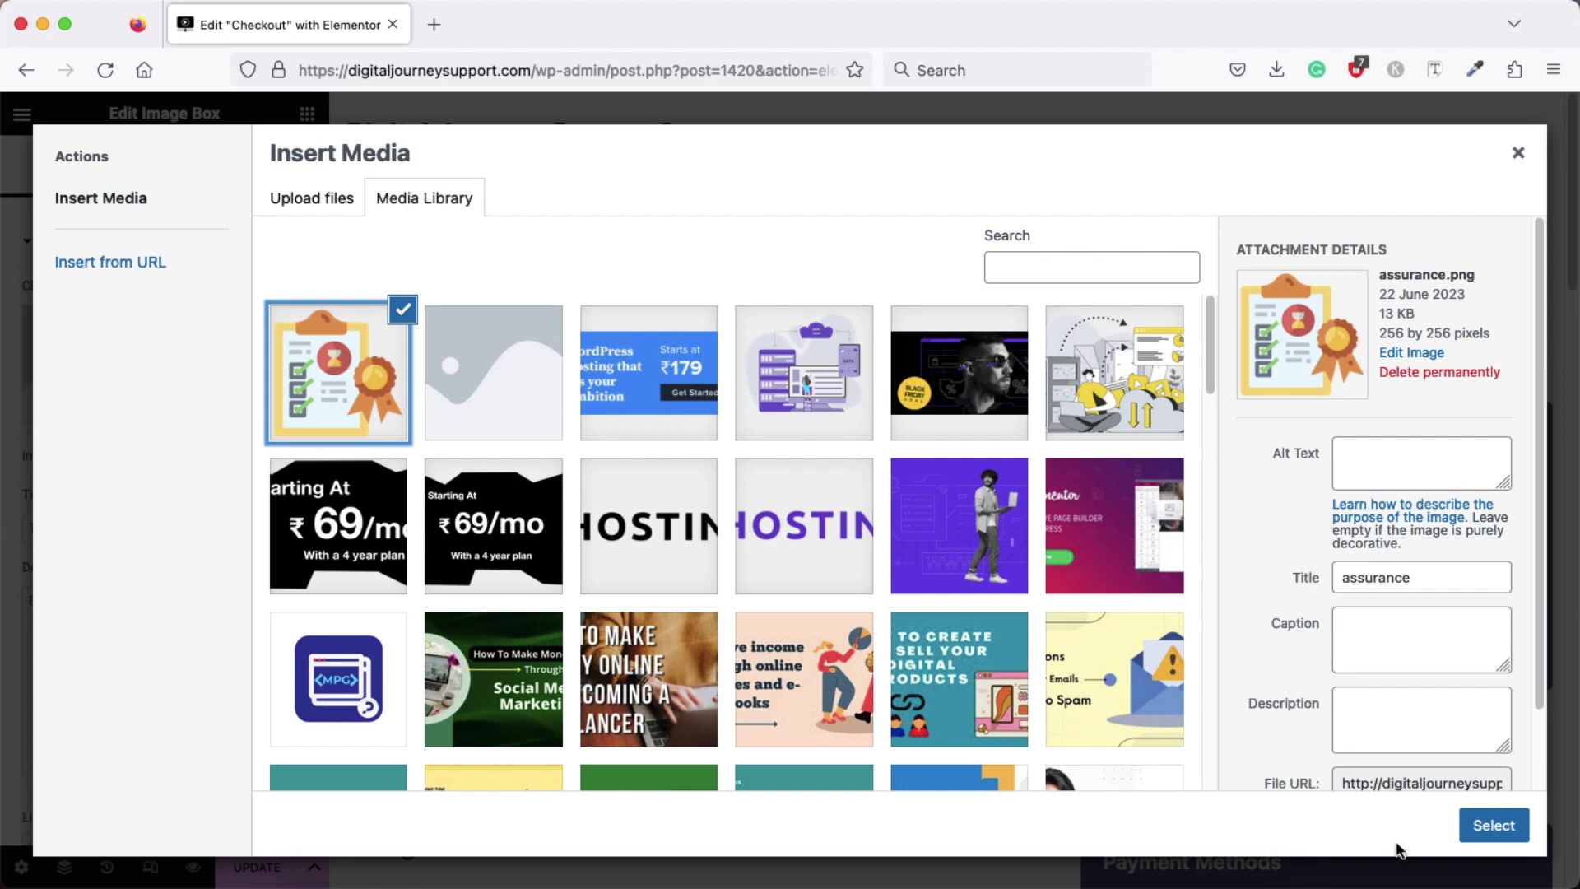
left_click(1492, 825)
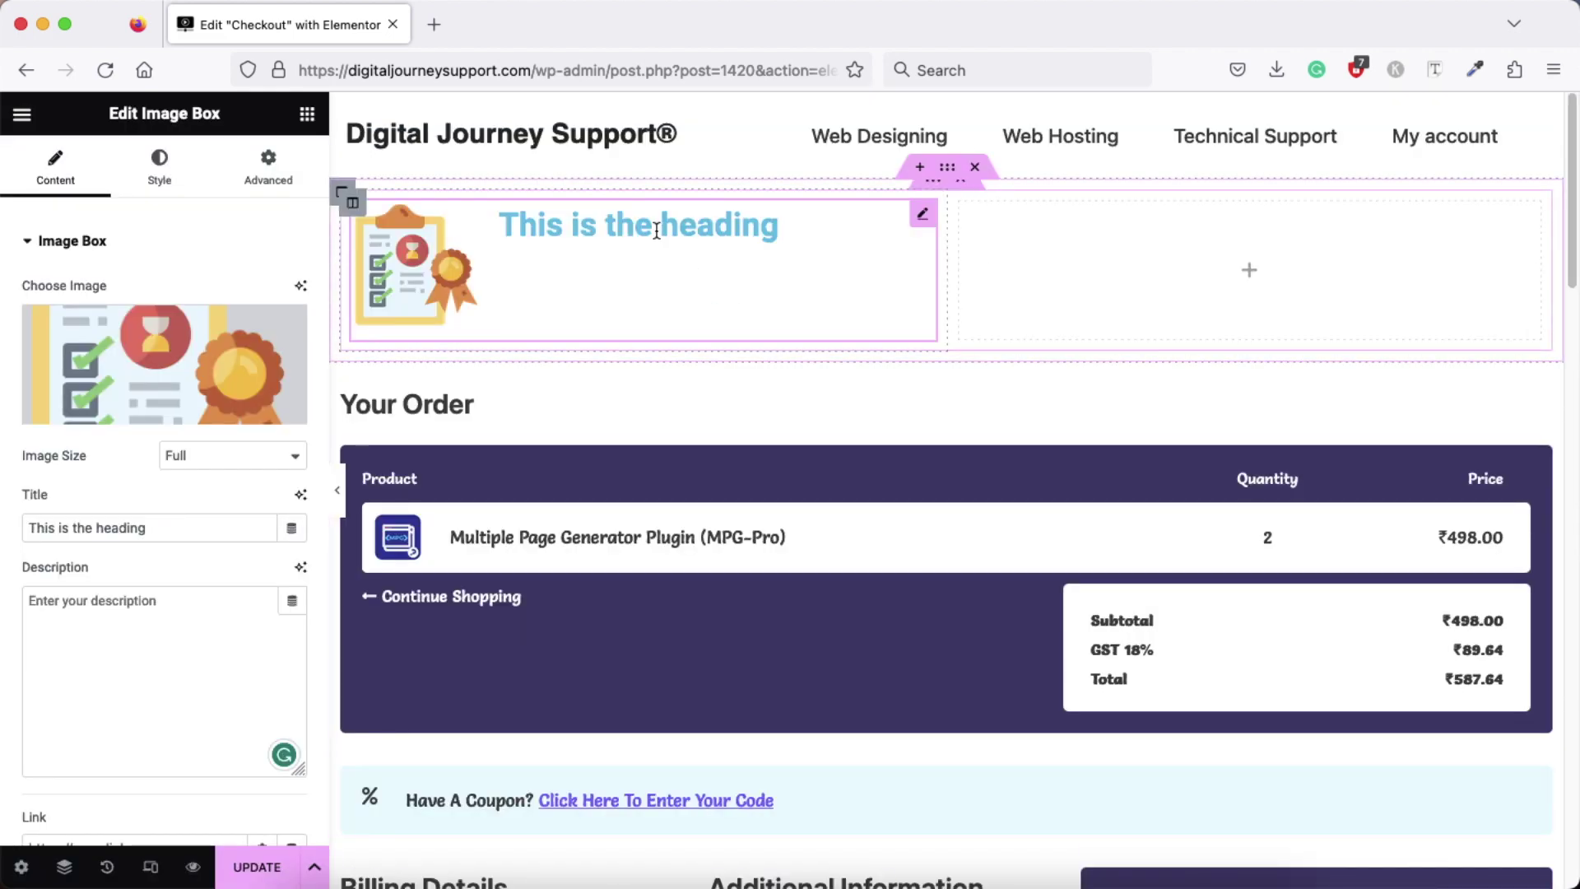
triple_click(153, 529)
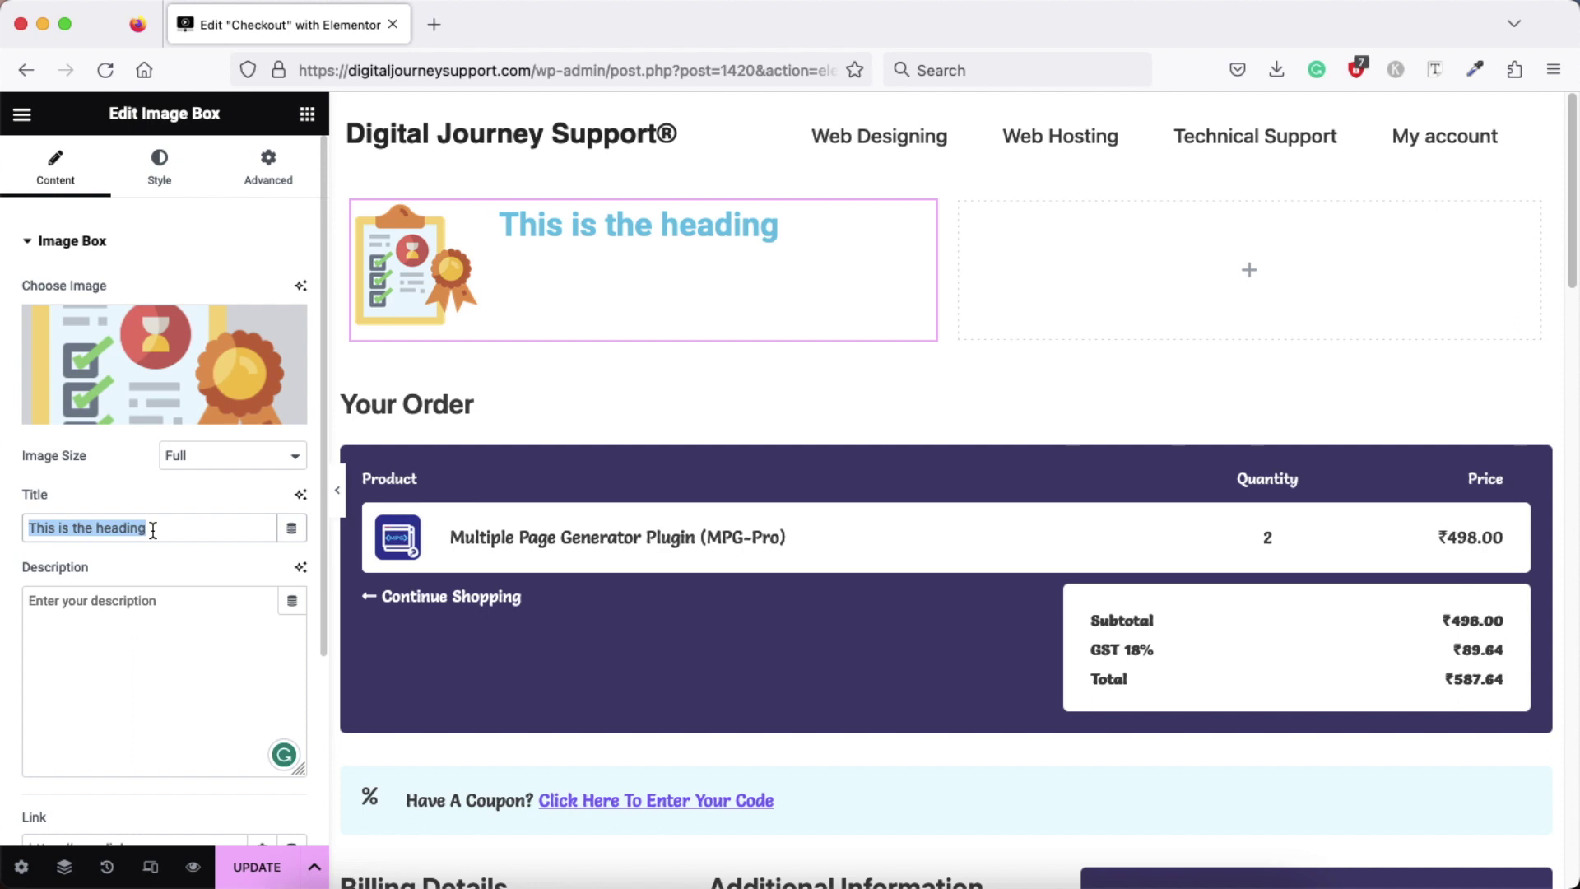
type("Quality Assurance")
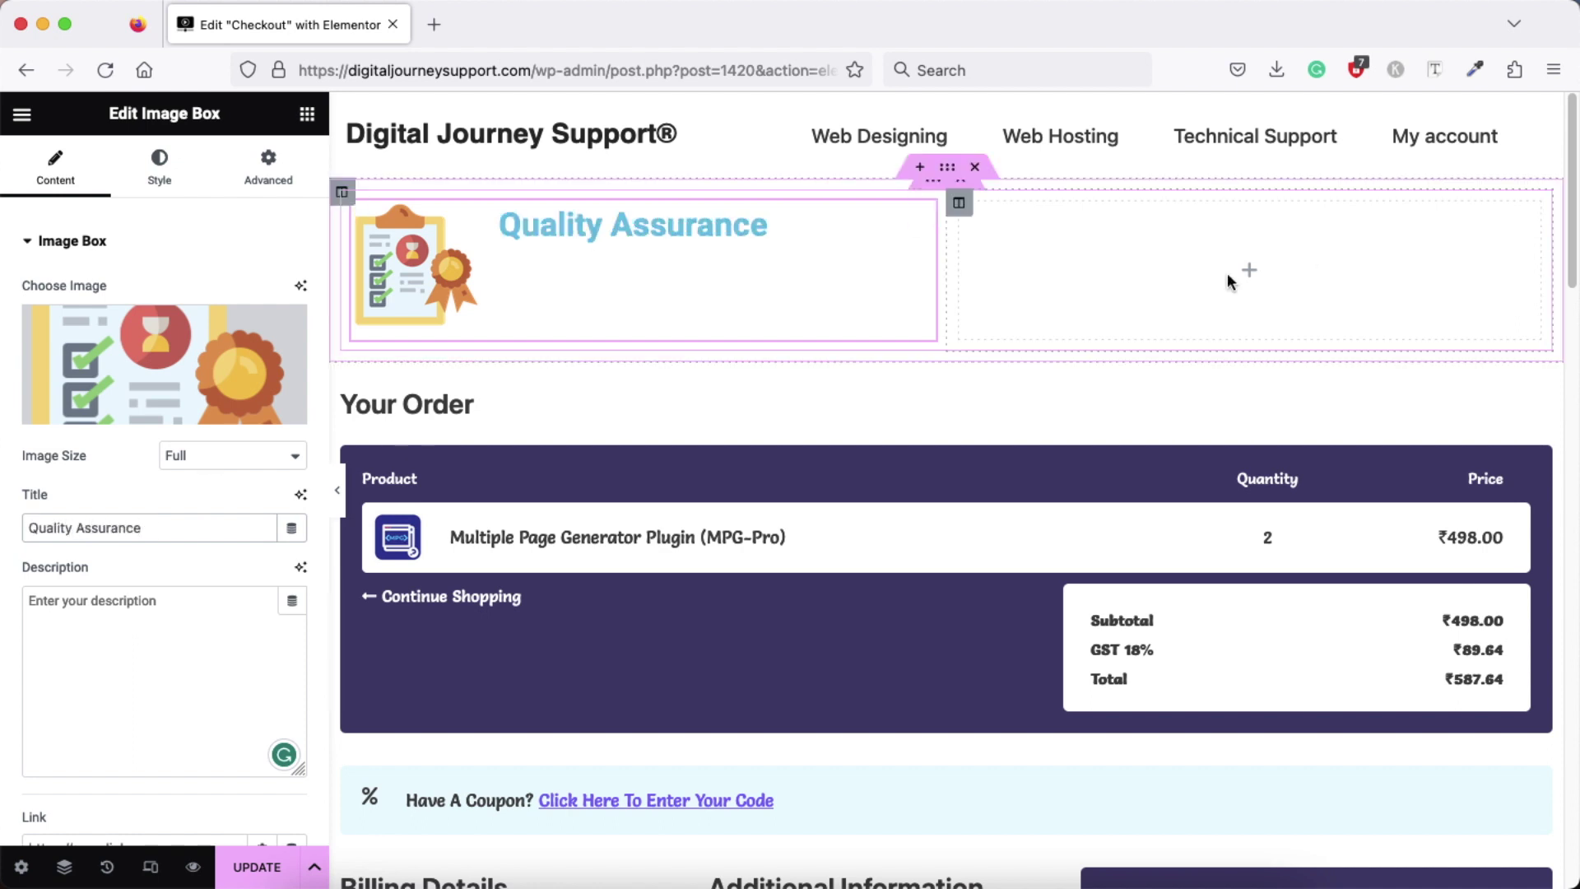
Add a Heading with an Icon List below it to the inner section's second column
left_click(1248, 270)
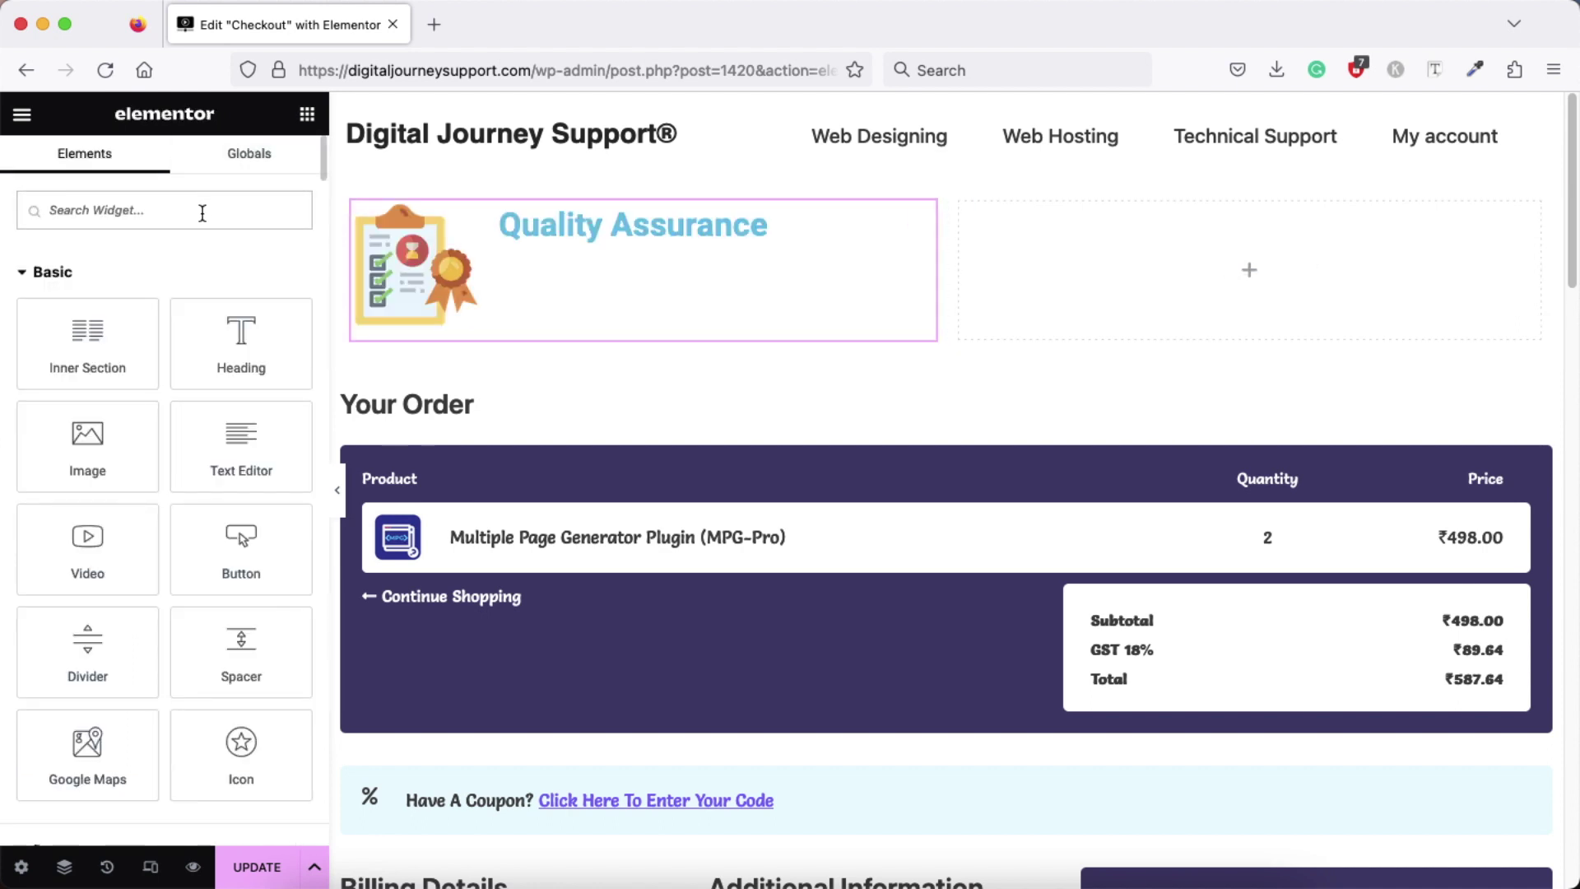
left_click_drag(236, 334, 1195, 258)
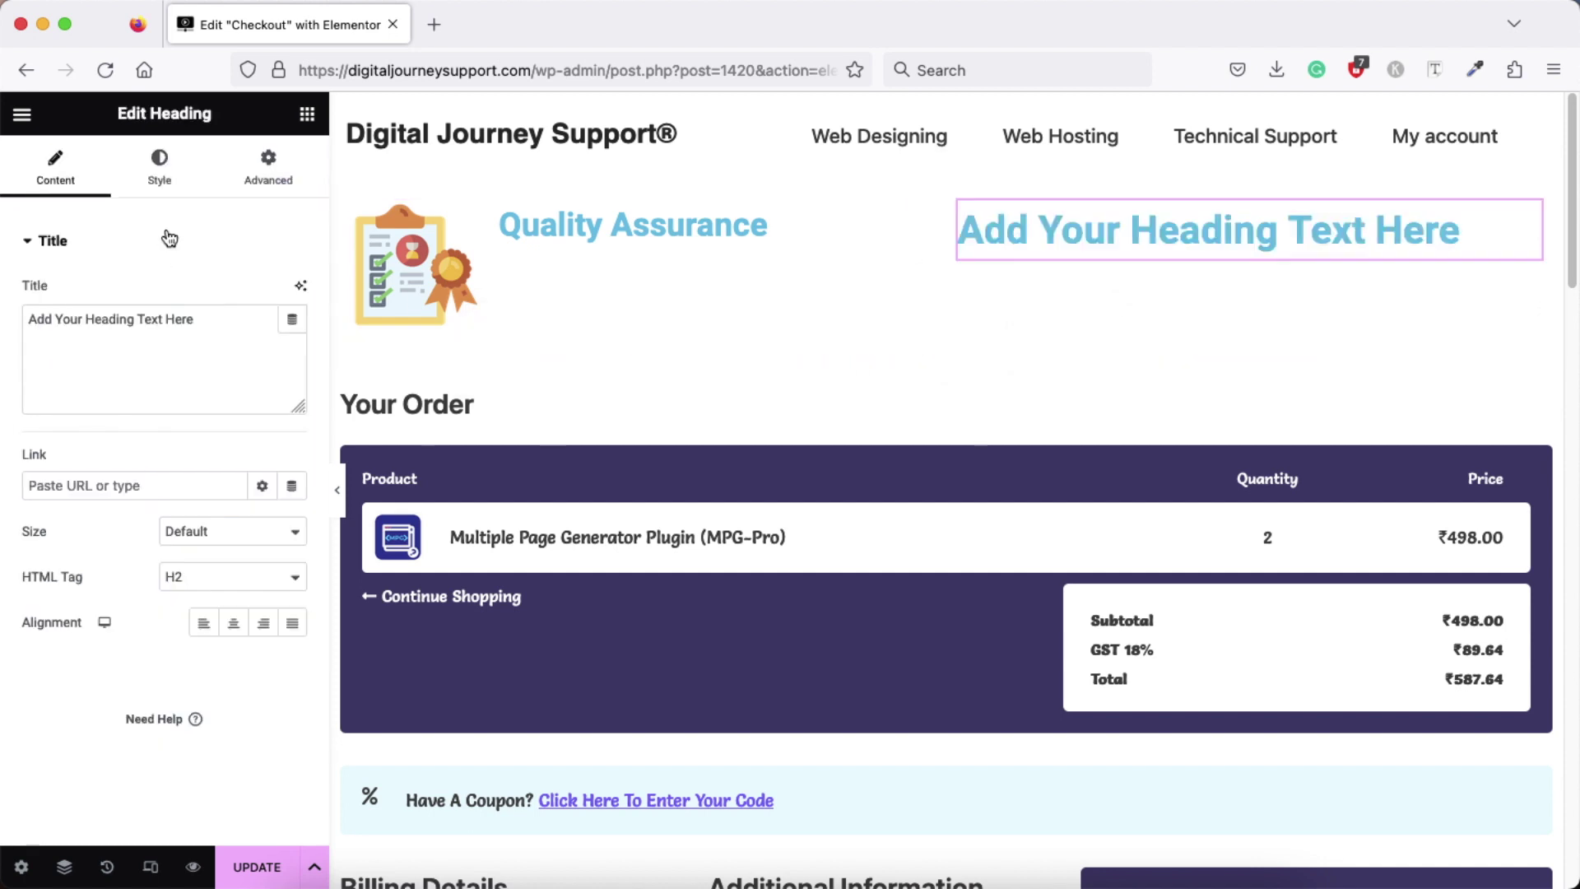
left_click(308, 120)
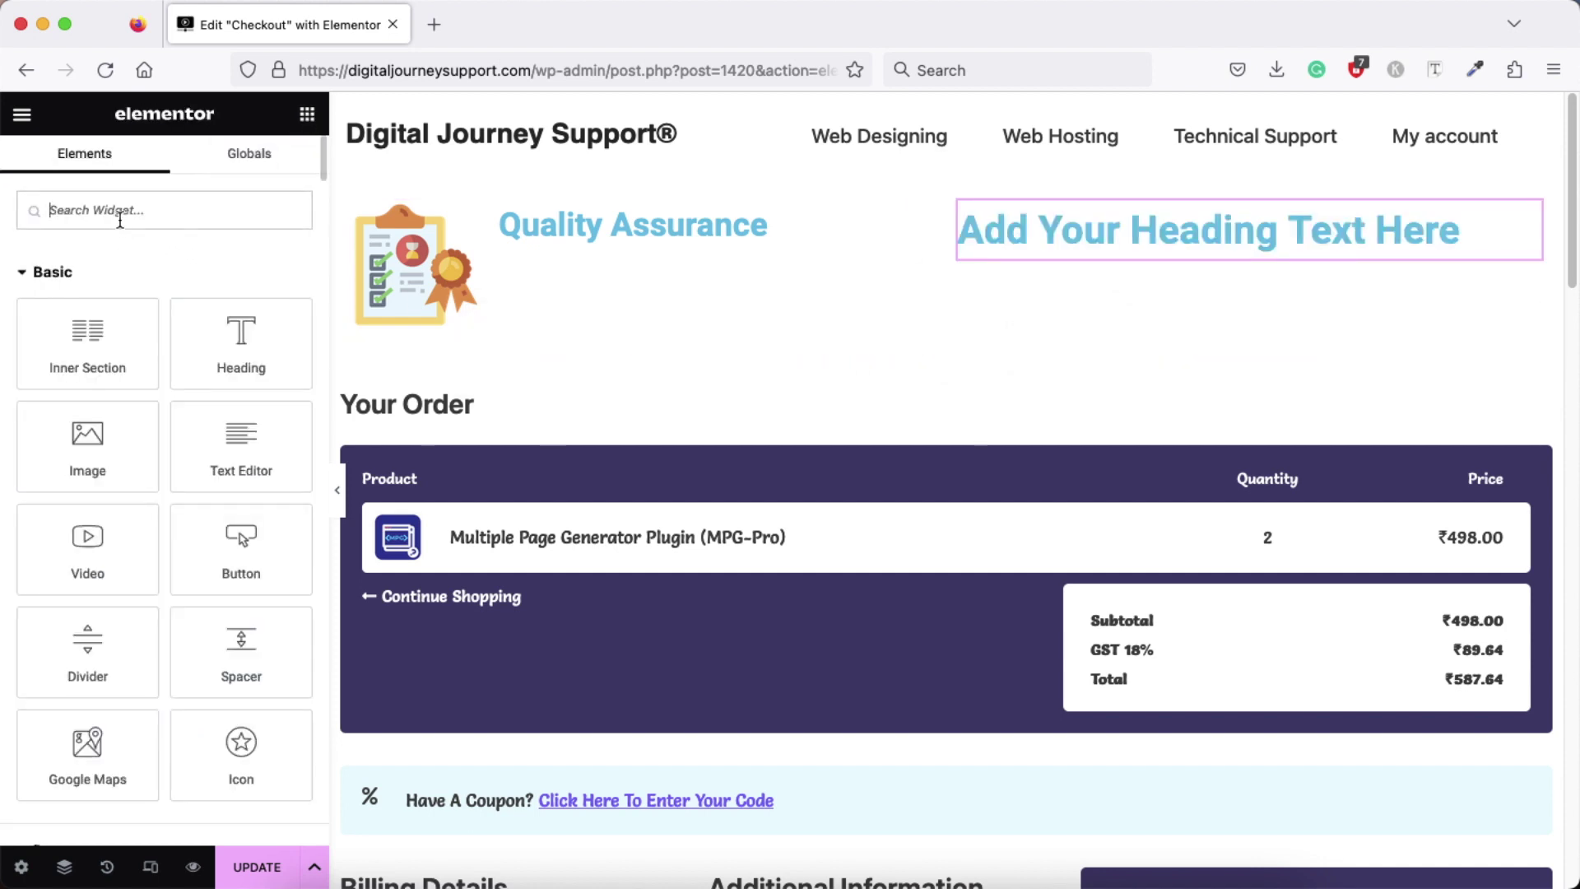
type("i")
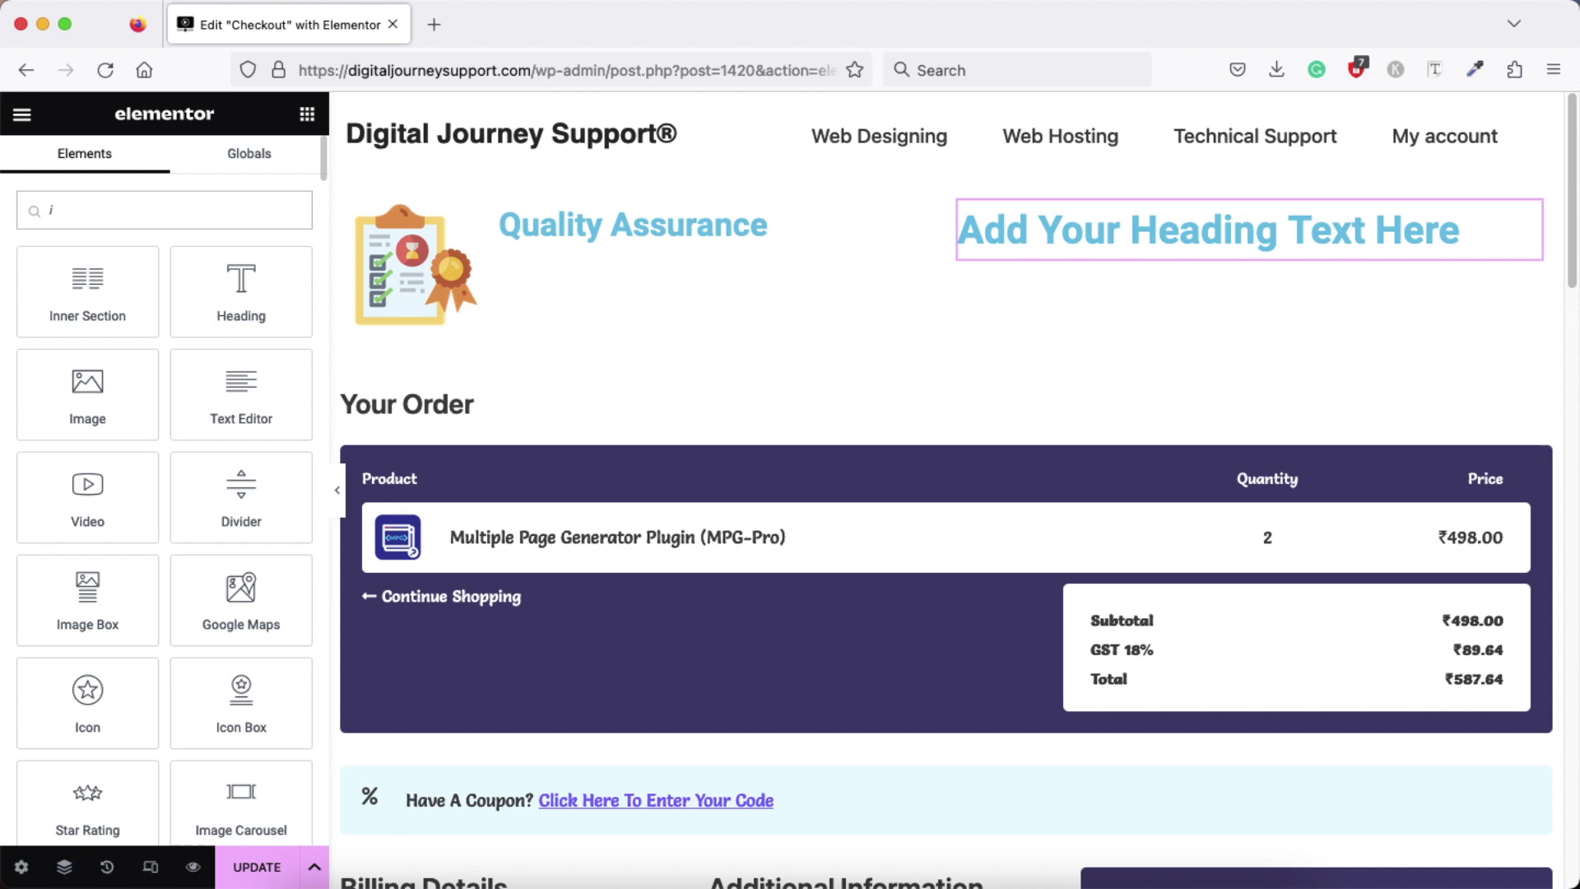
type("con")
left_click_drag(99, 406, 1111, 273)
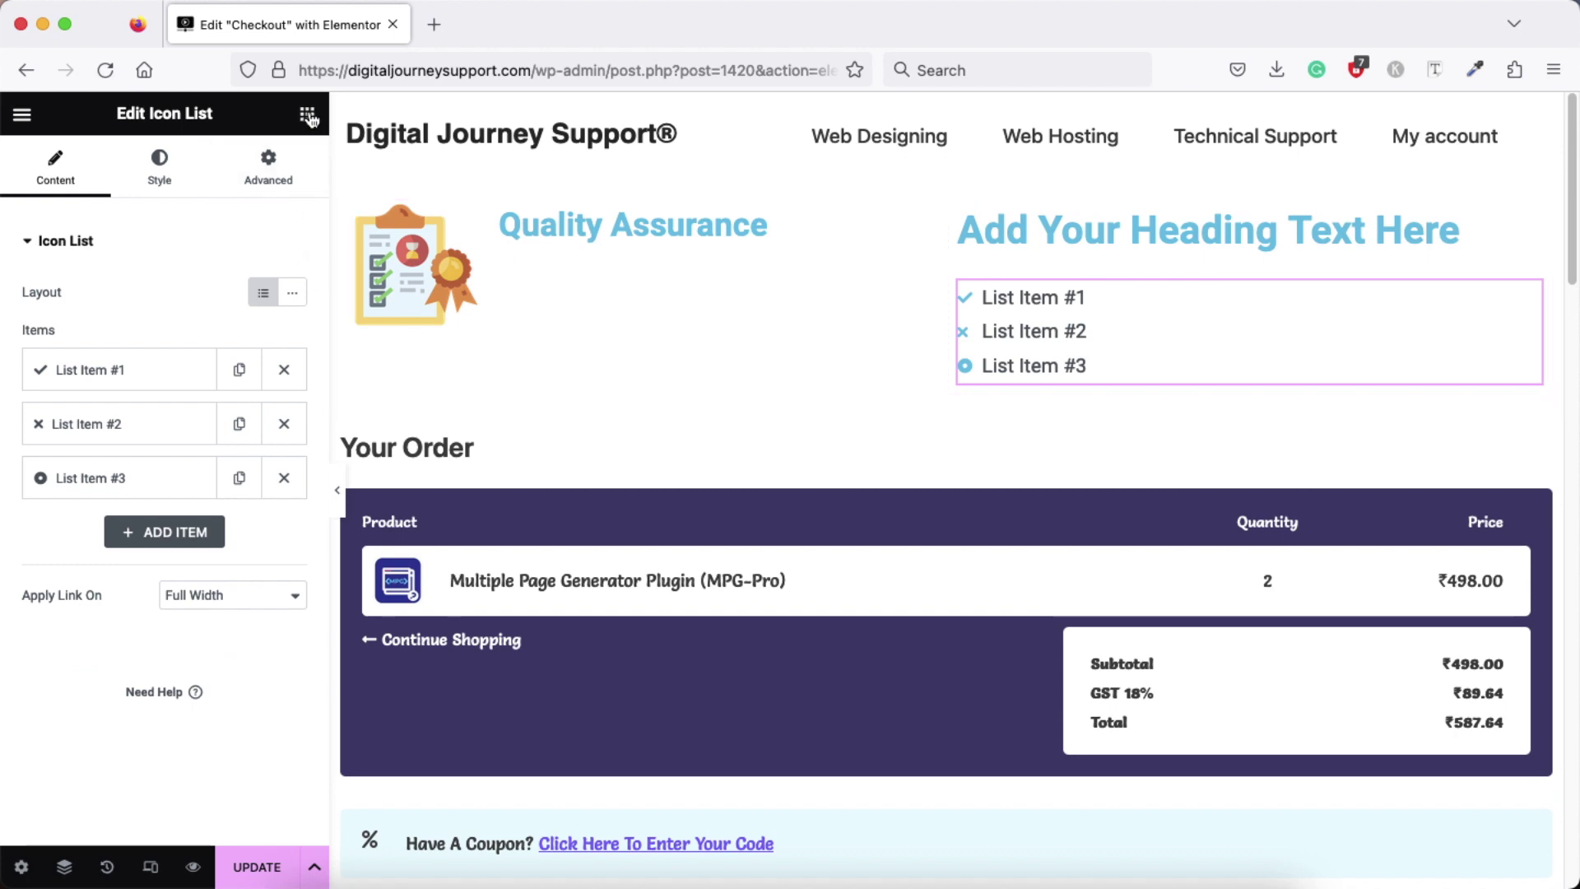
Add a full-width Heading and a Text Editor paragraph above the inner section
left_click(307, 115)
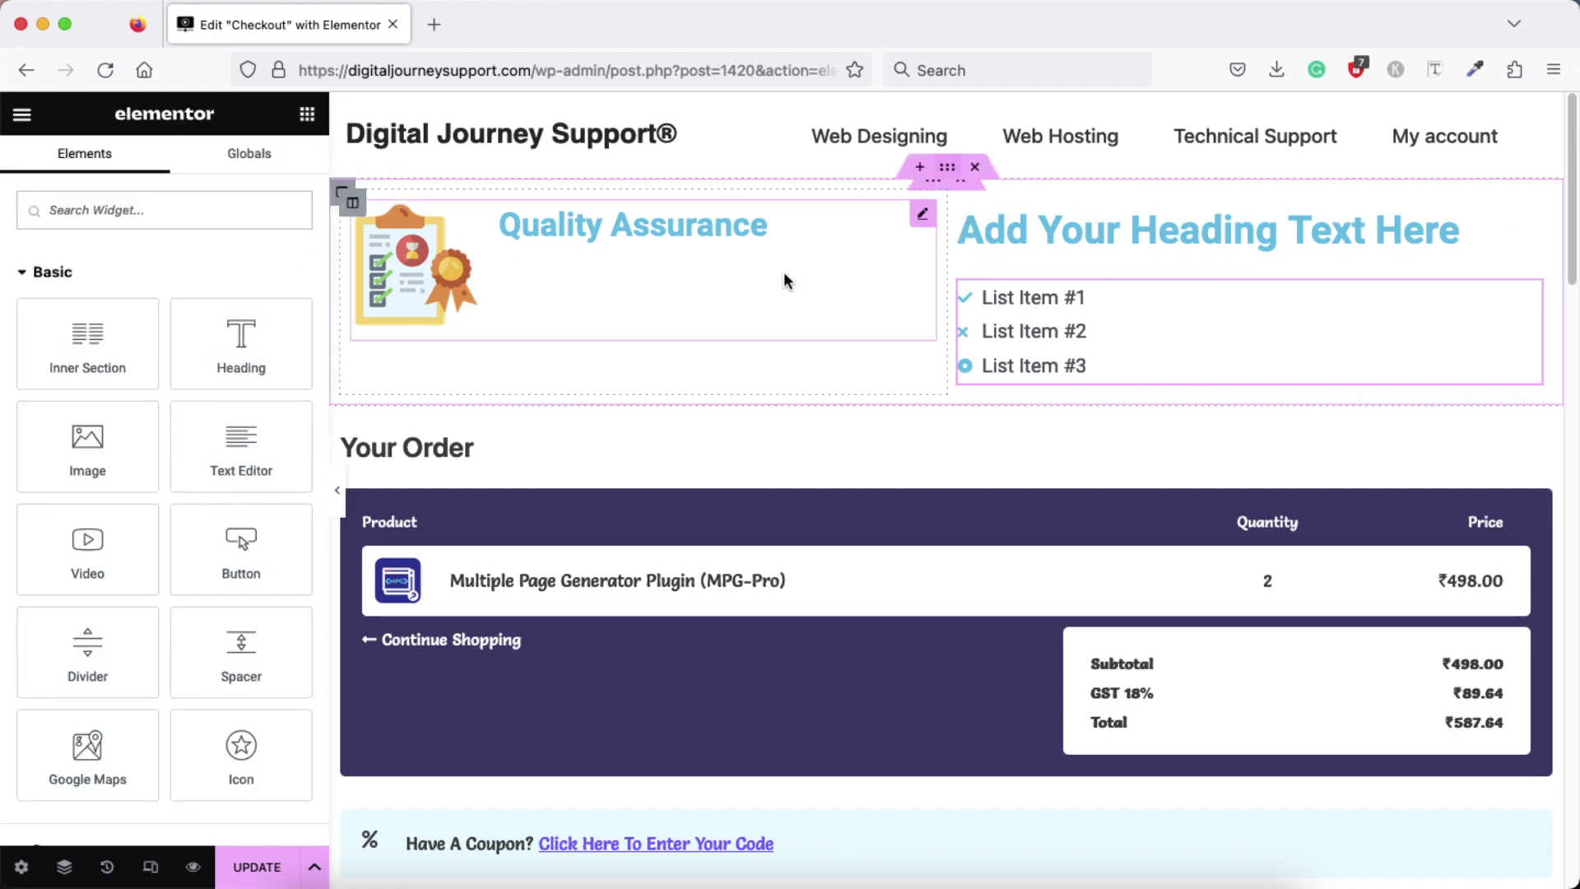
left_click_drag(236, 365, 978, 190)
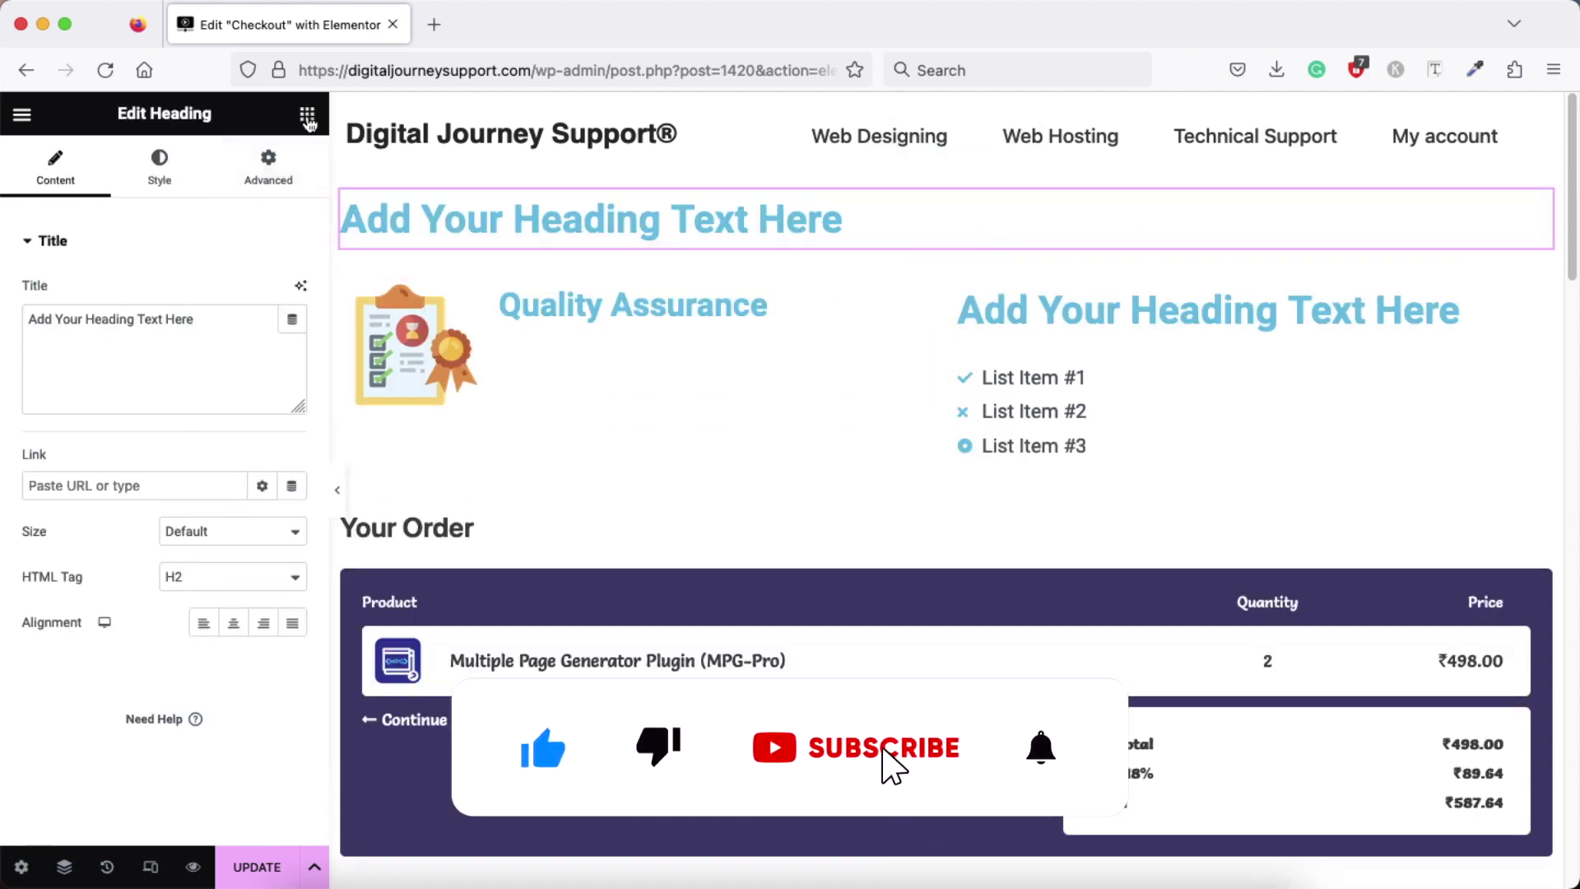
left_click_drag(241, 460, 910, 240)
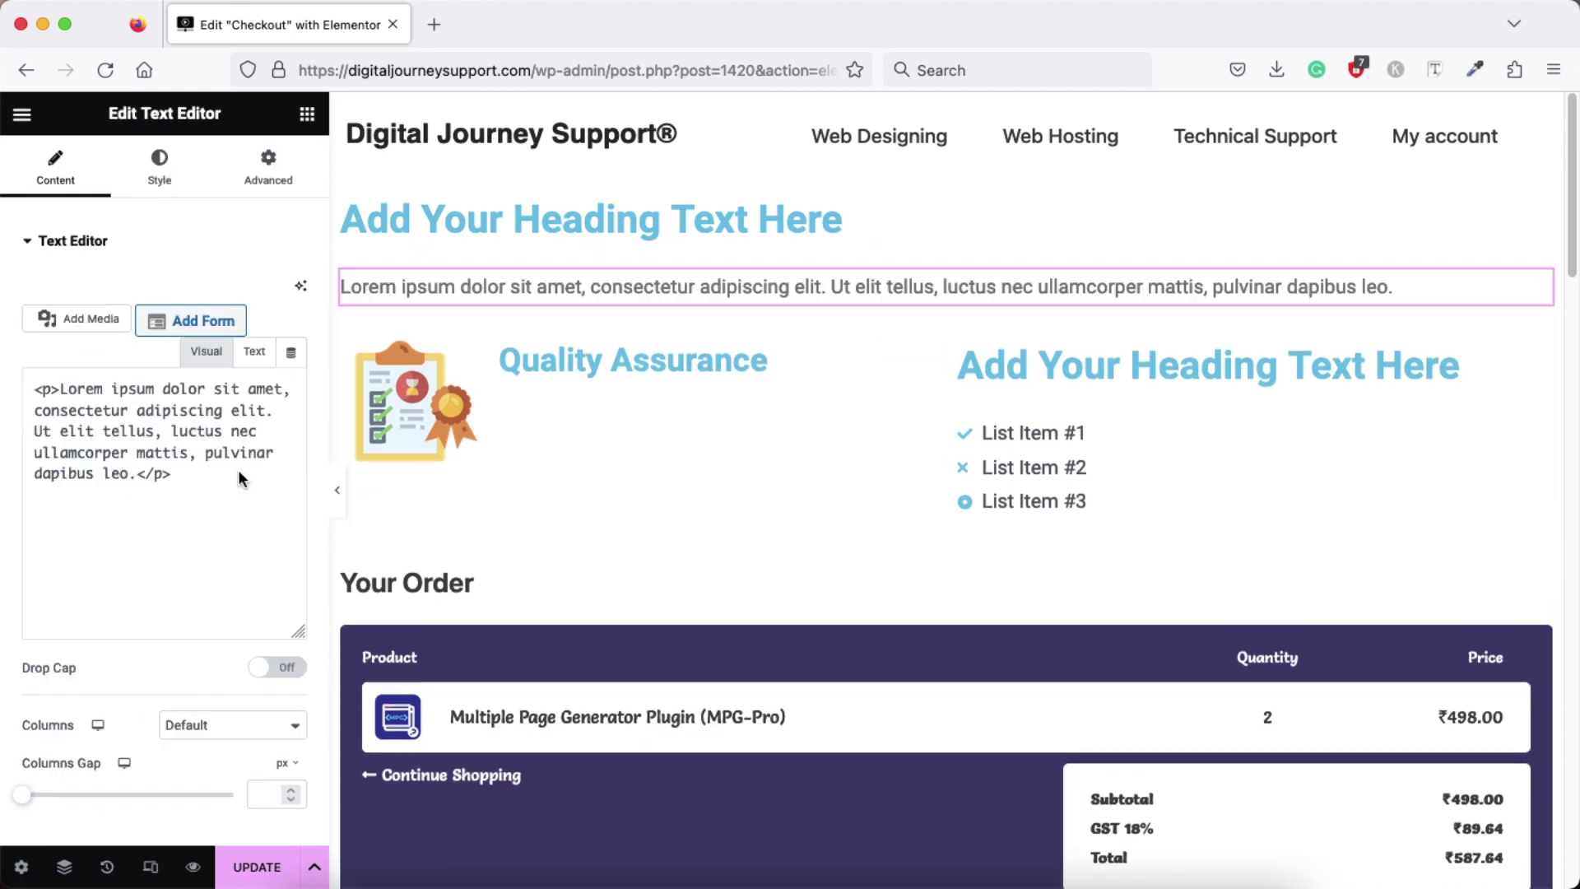
Change the top heading's text to "Billing & Shipping" and centre it
left_click(673, 220)
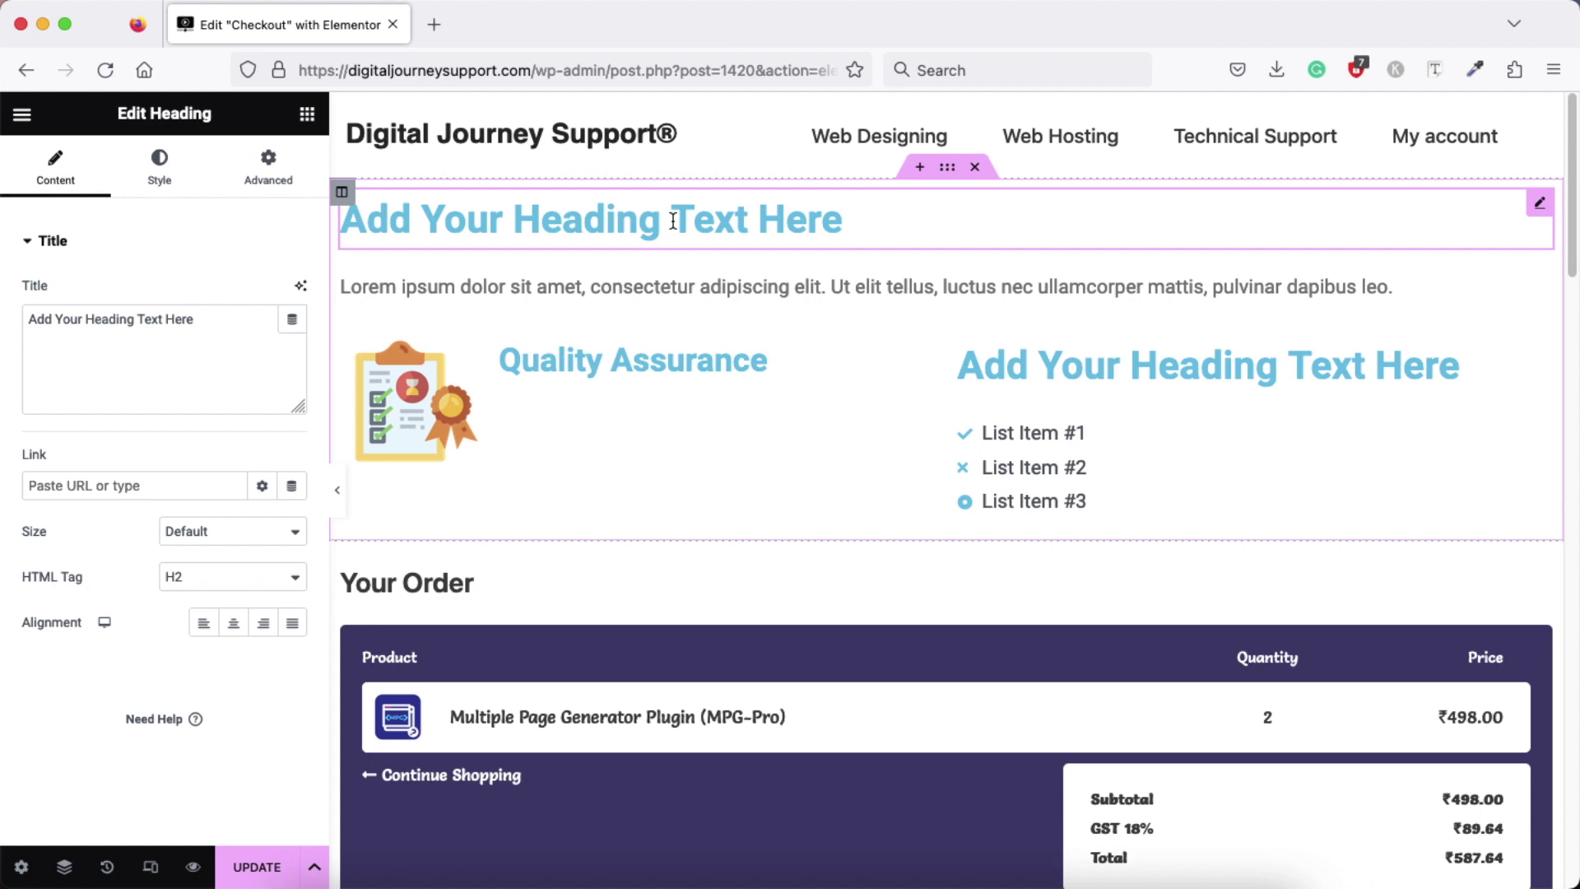
triple_click(673, 220)
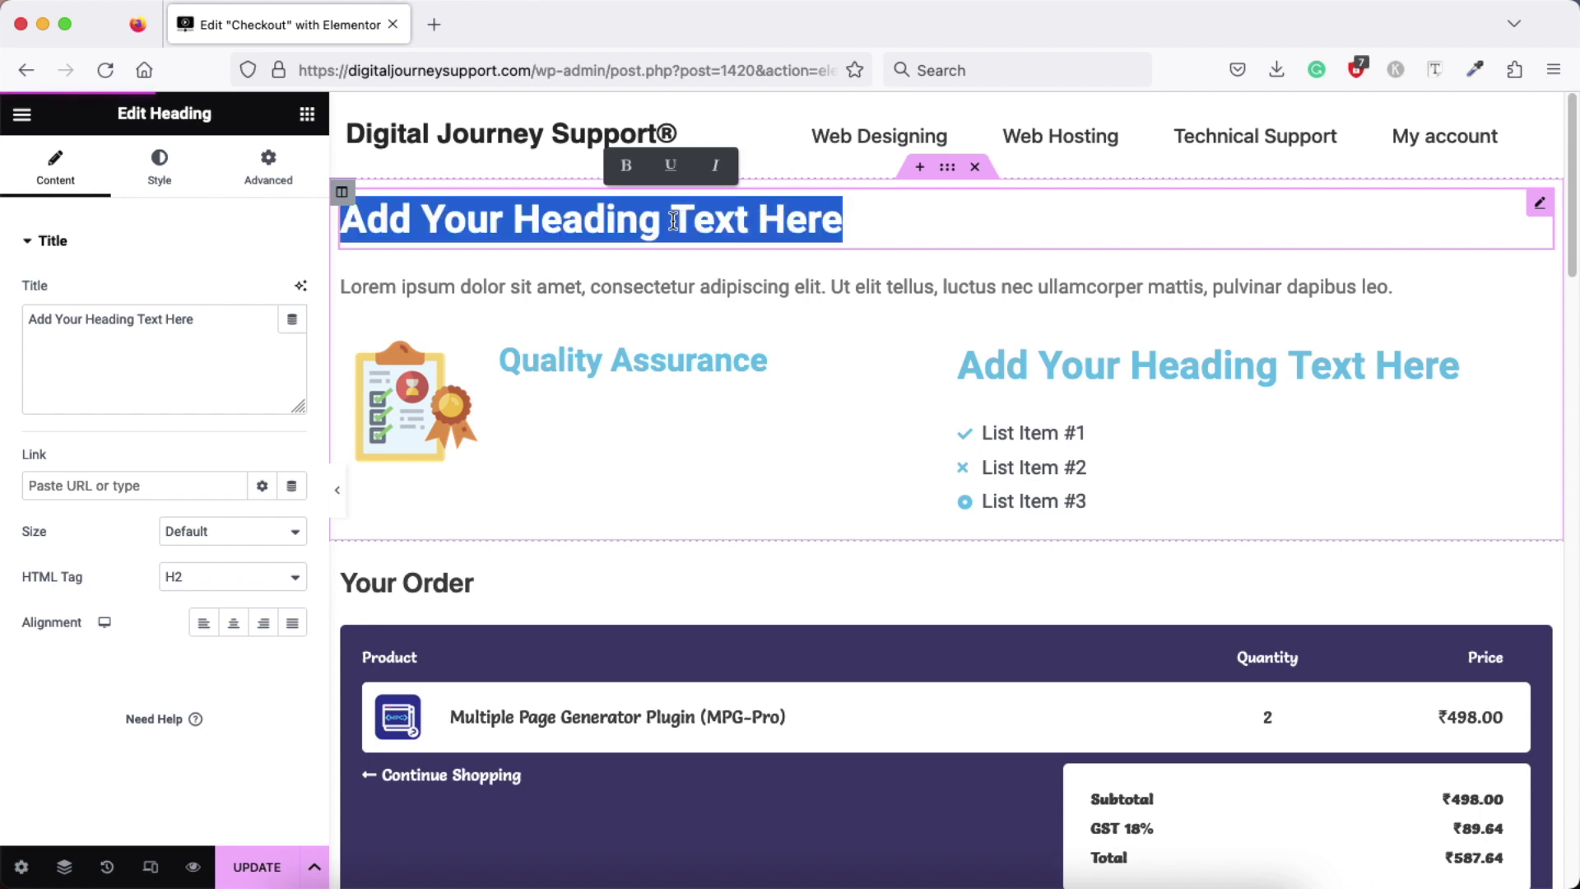
triple_click(107, 318)
type("Billing & Shipping")
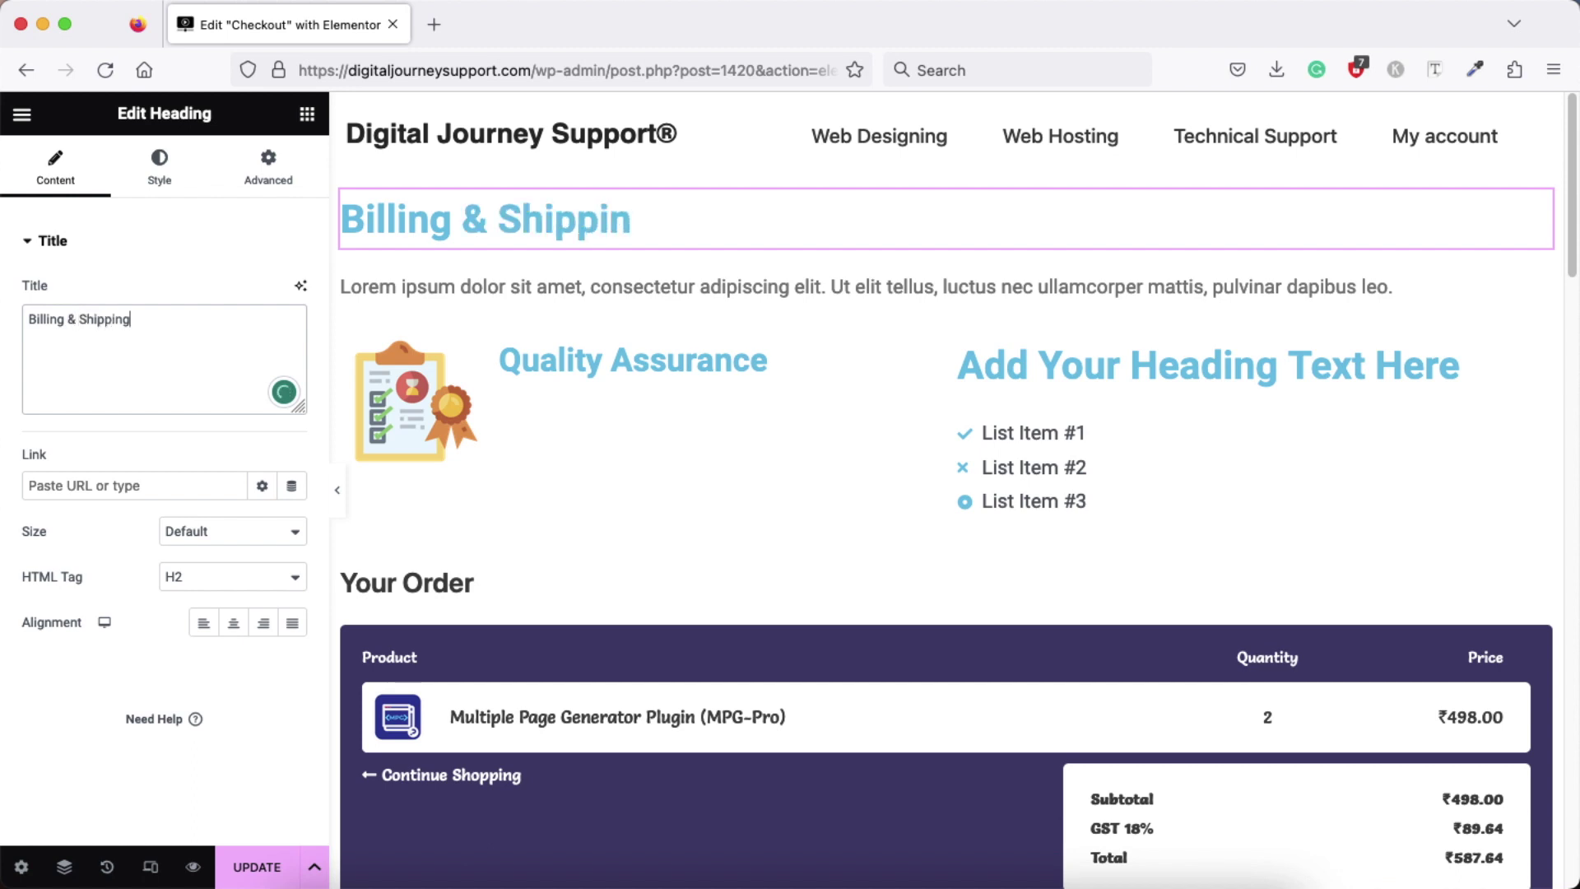
left_click(235, 627)
Set the font size of the "Billing & Shipping" heading to 30 px
left_click(161, 169)
left_click(292, 337)
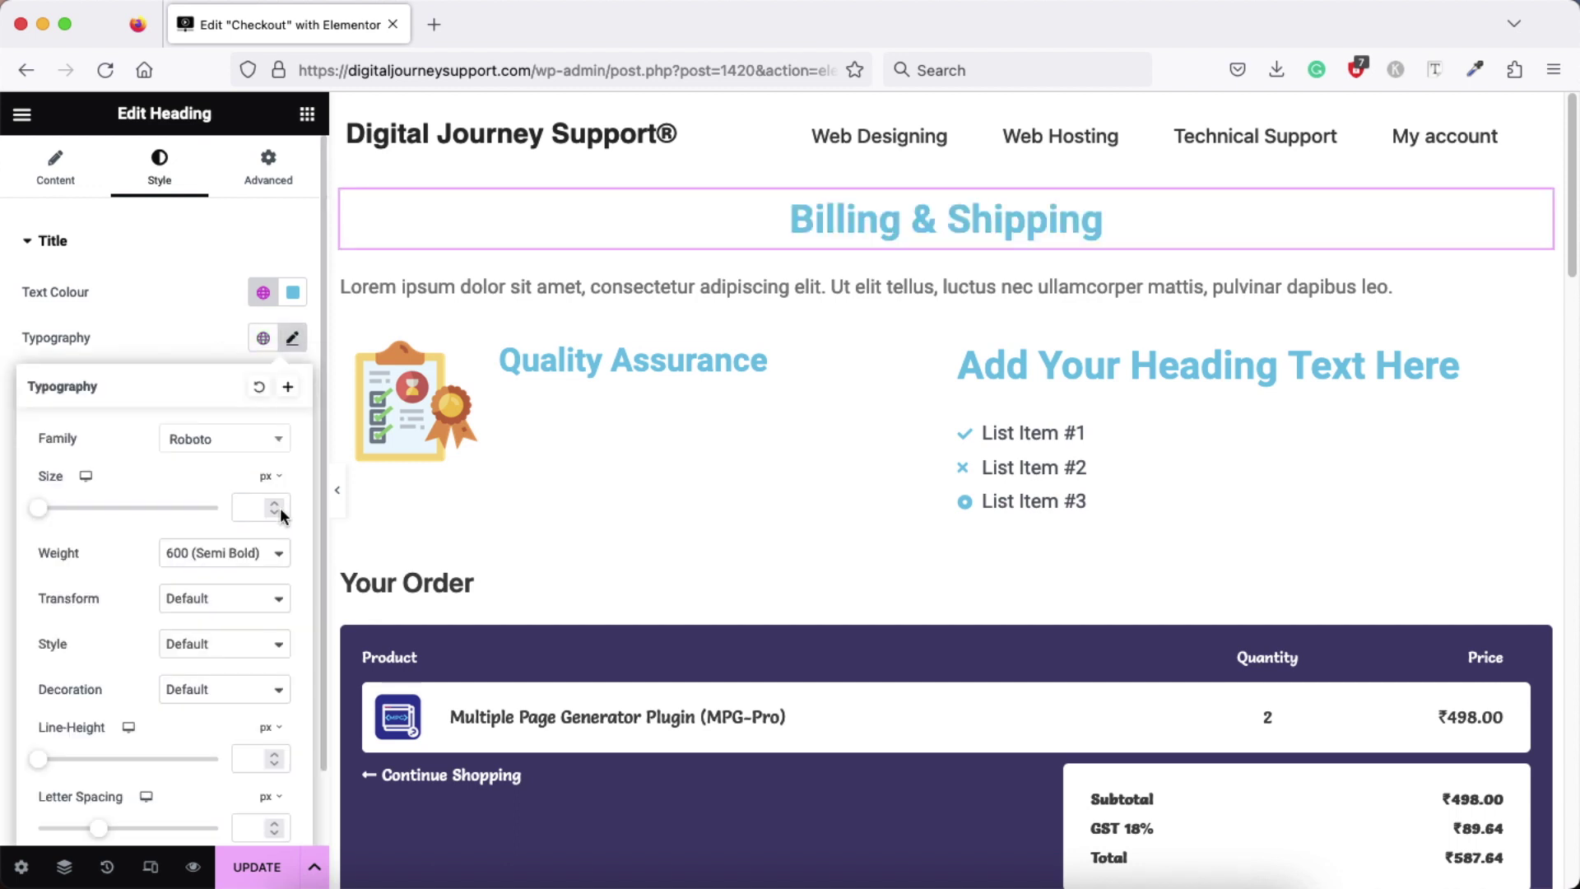
left_click(255, 506)
type("35")
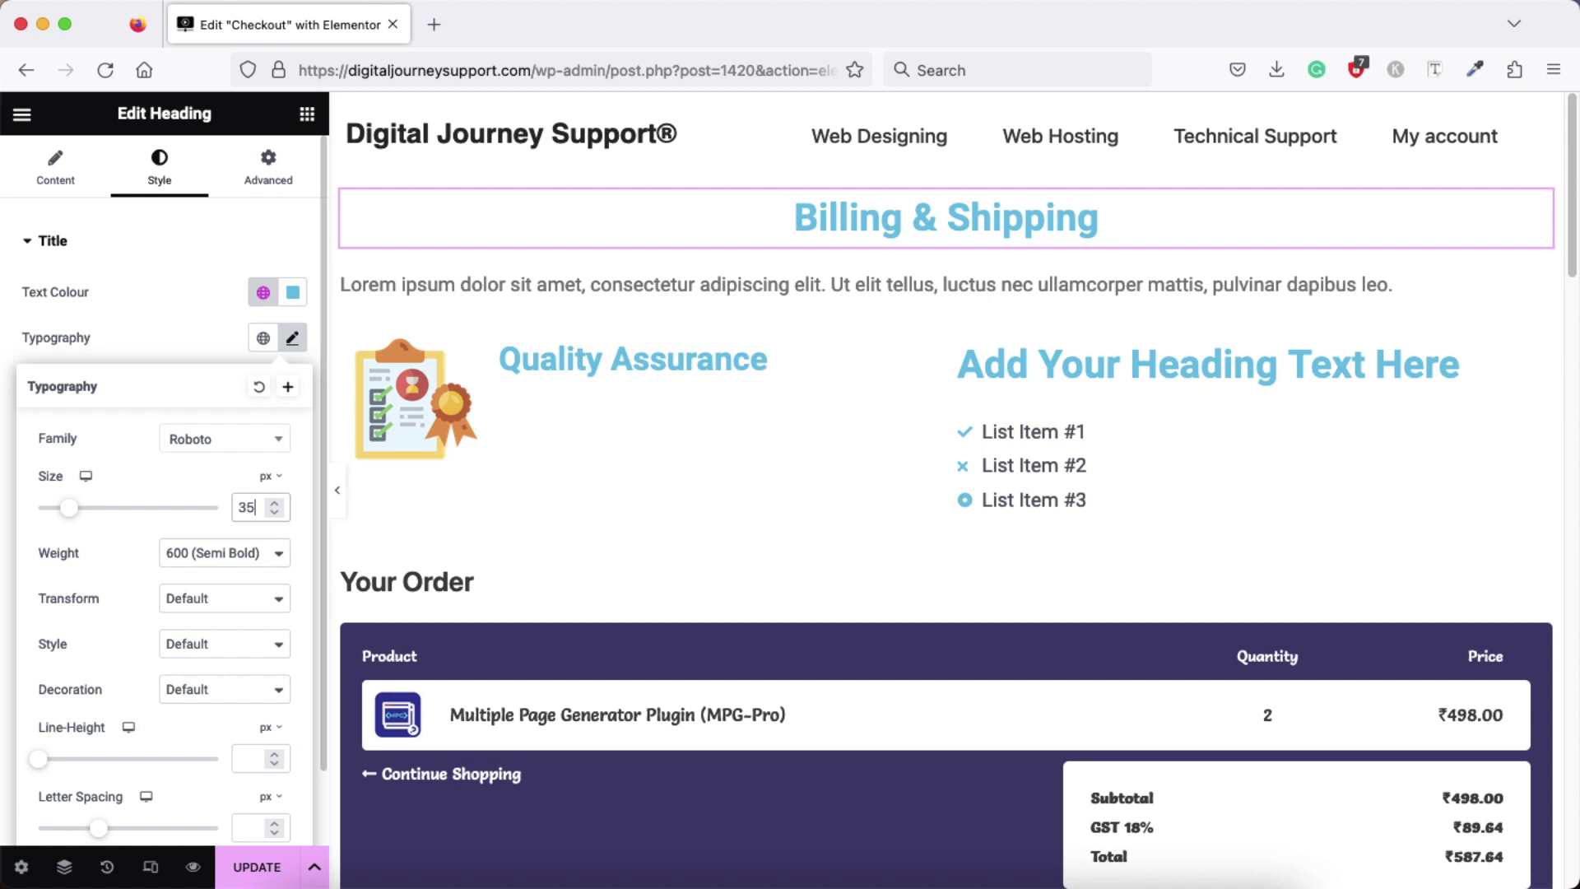
left_click(274, 512)
left_click(274, 512)
left_click(274, 512)
left_click(273, 512)
left_click(274, 511)
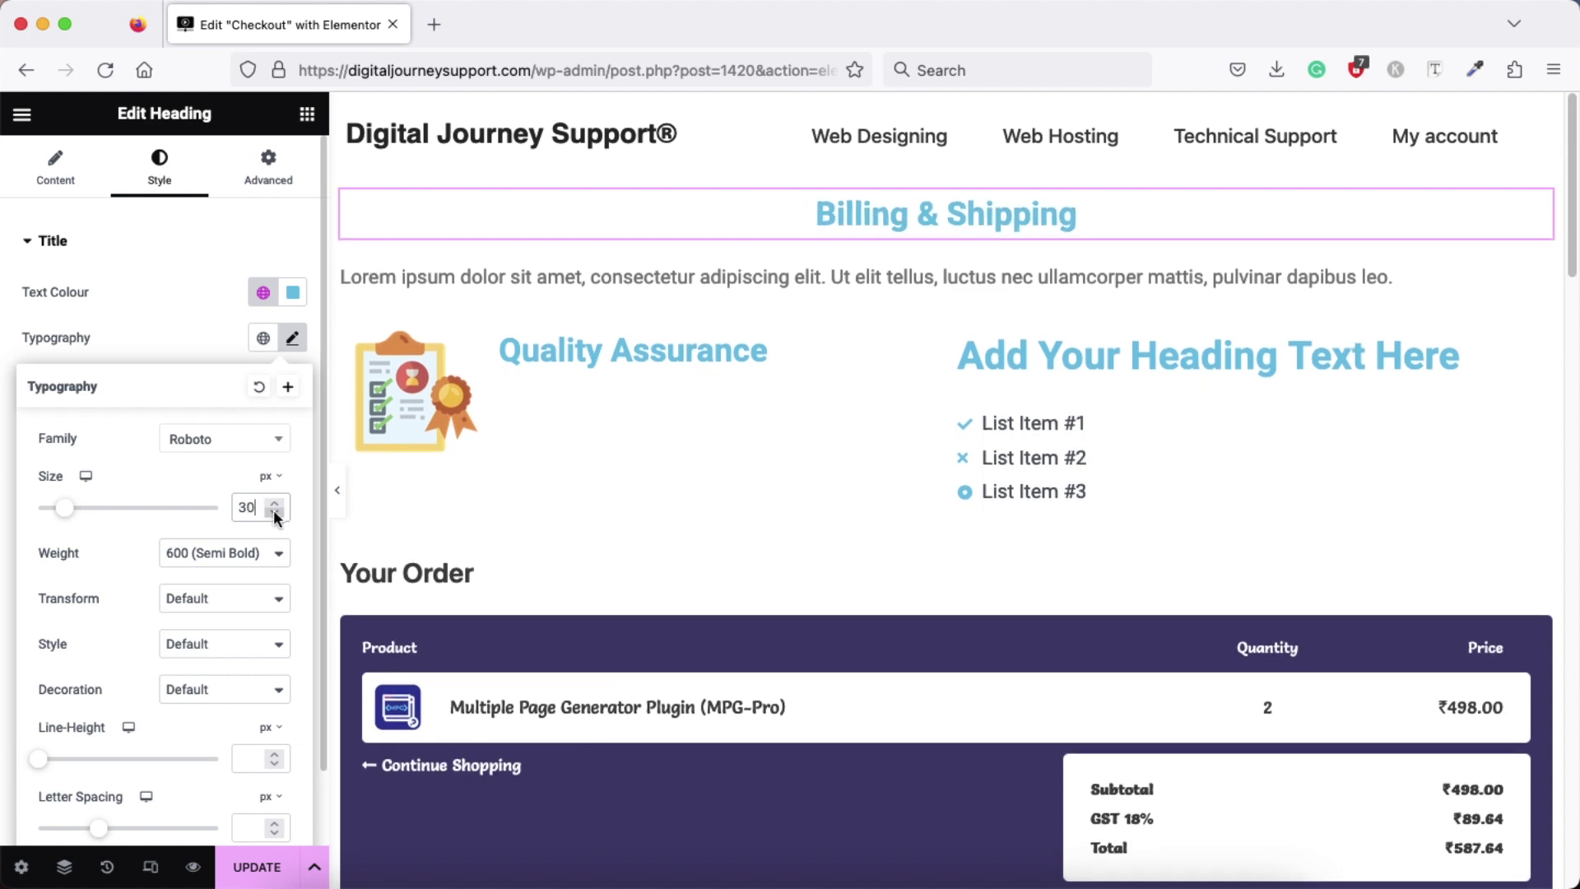
Set the text colour of the "Billing & Shipping" heading to pink #E46EC0
left_click(292, 292)
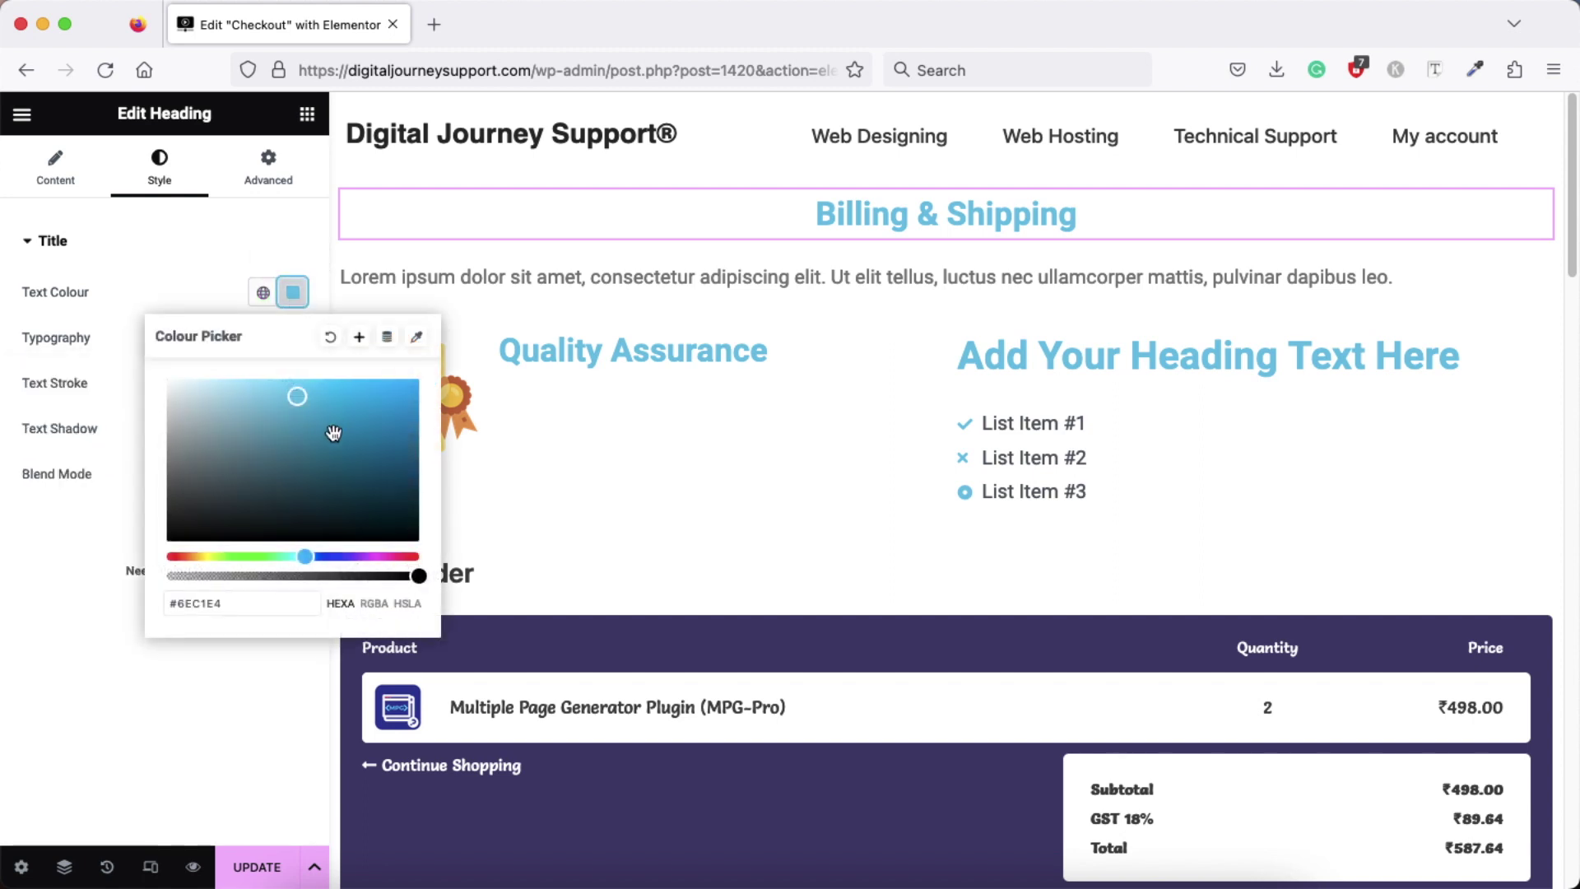
left_click(390, 556)
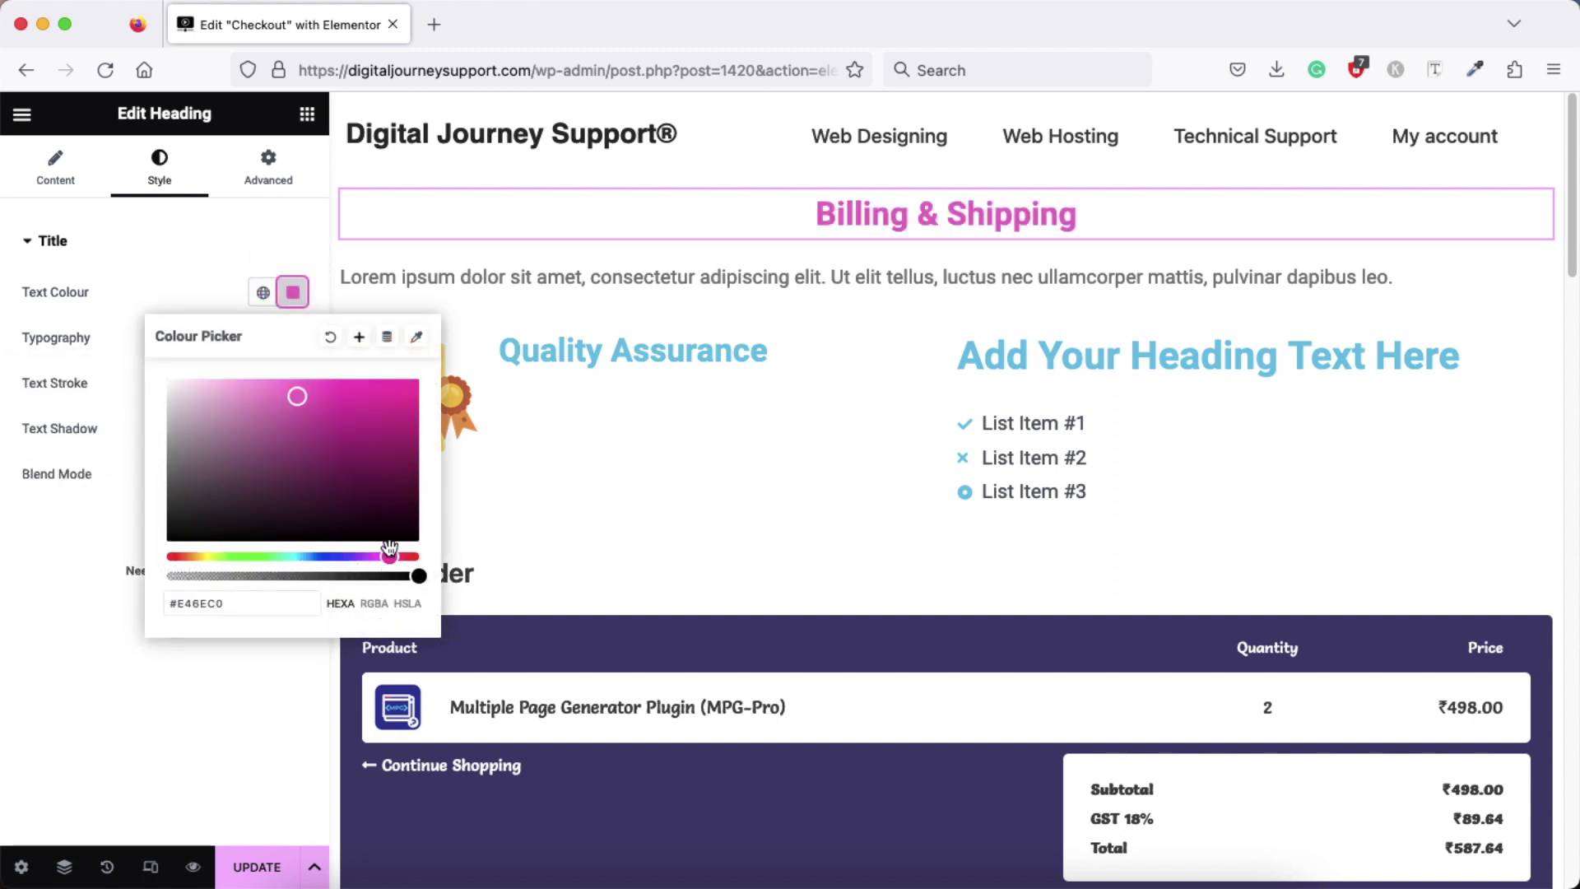
left_click(295, 296)
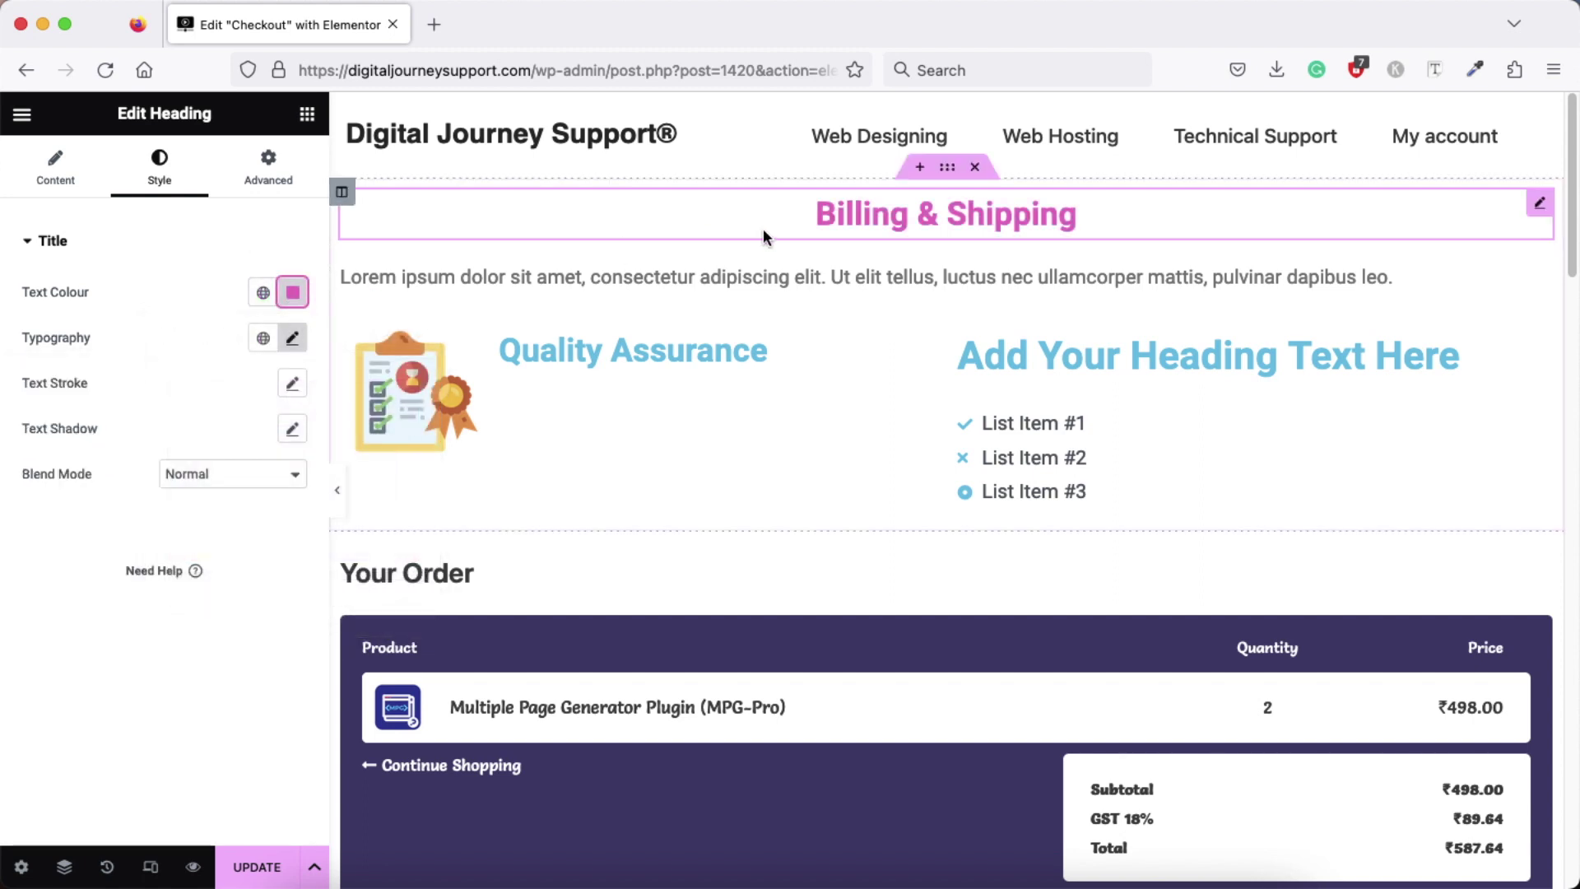
Replace the placeholder paragraph under "Billing & Shipping" with "Provide your billing & shipping details to complete your order." and centre it
left_click(744, 280)
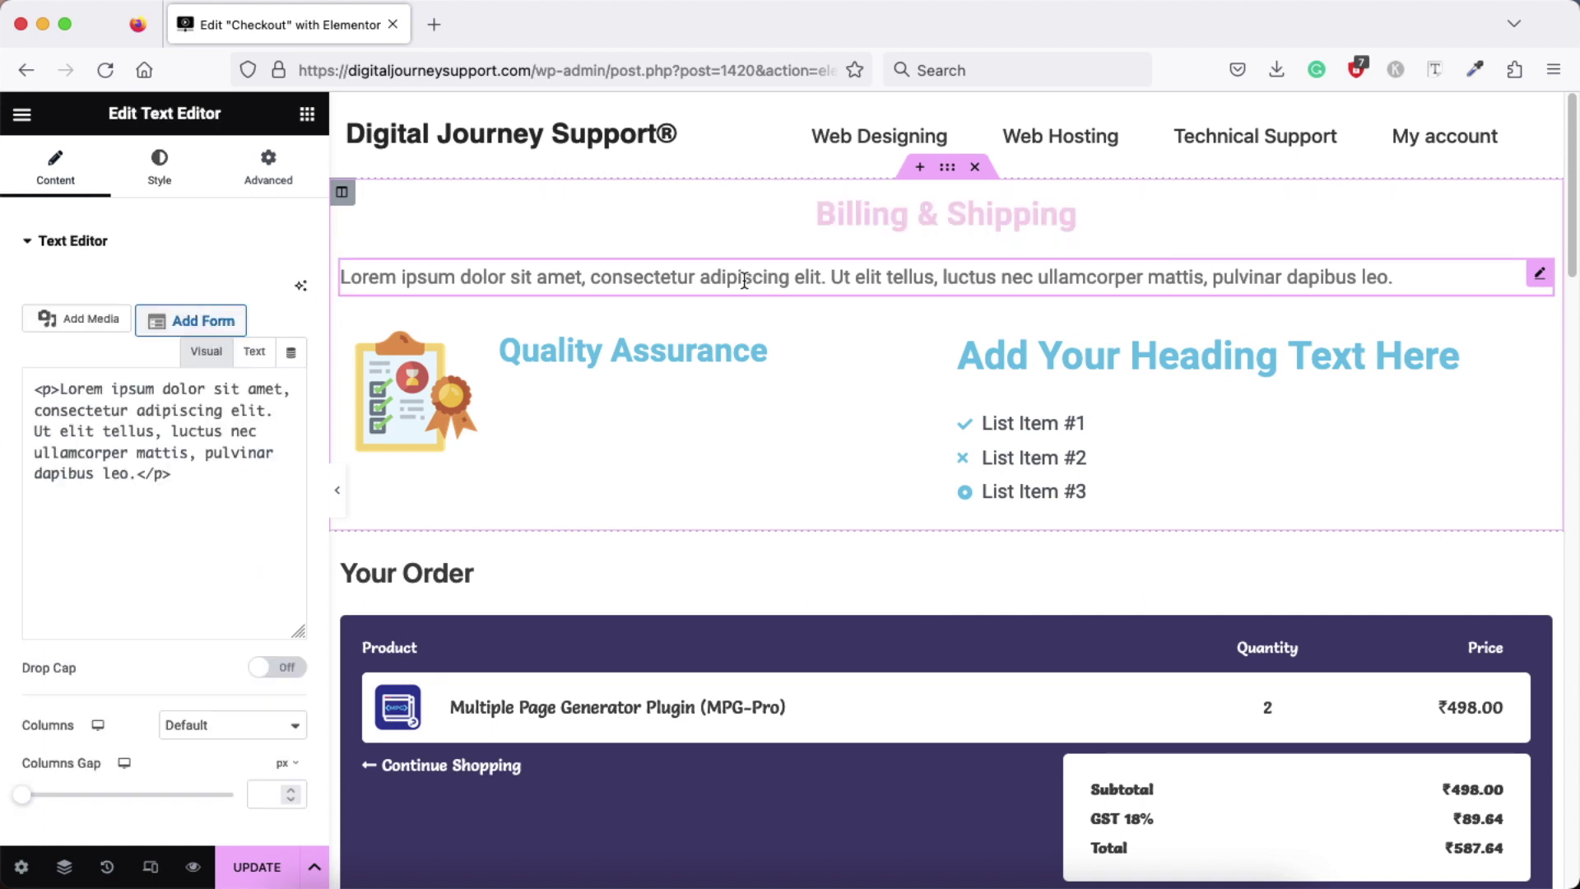
left_click(123, 534)
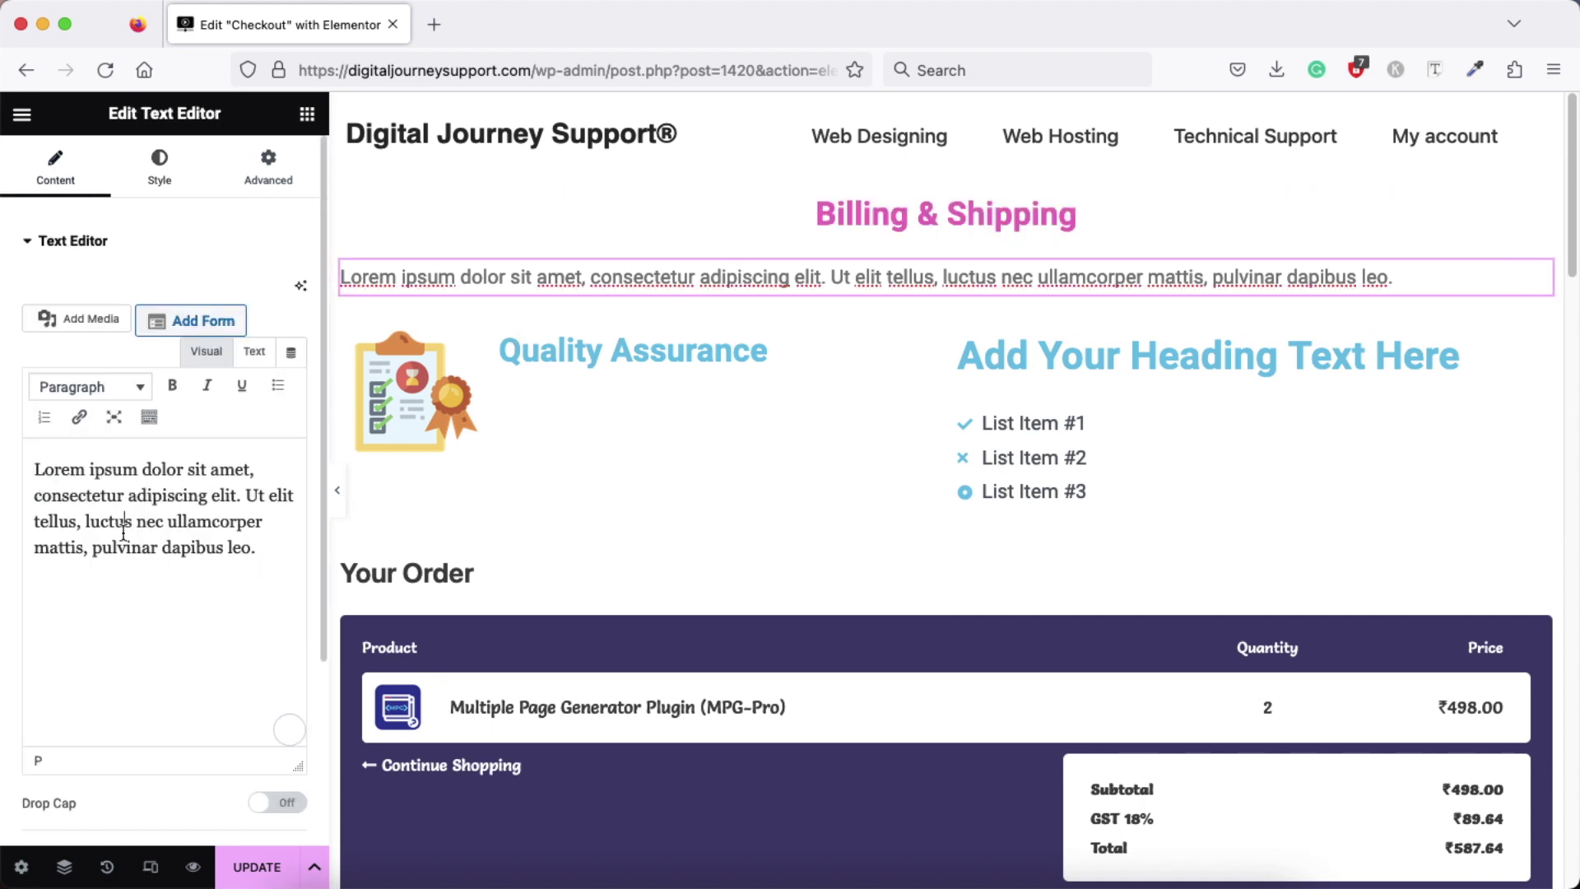
key("ctrl+a")
type("Provide your billing &")
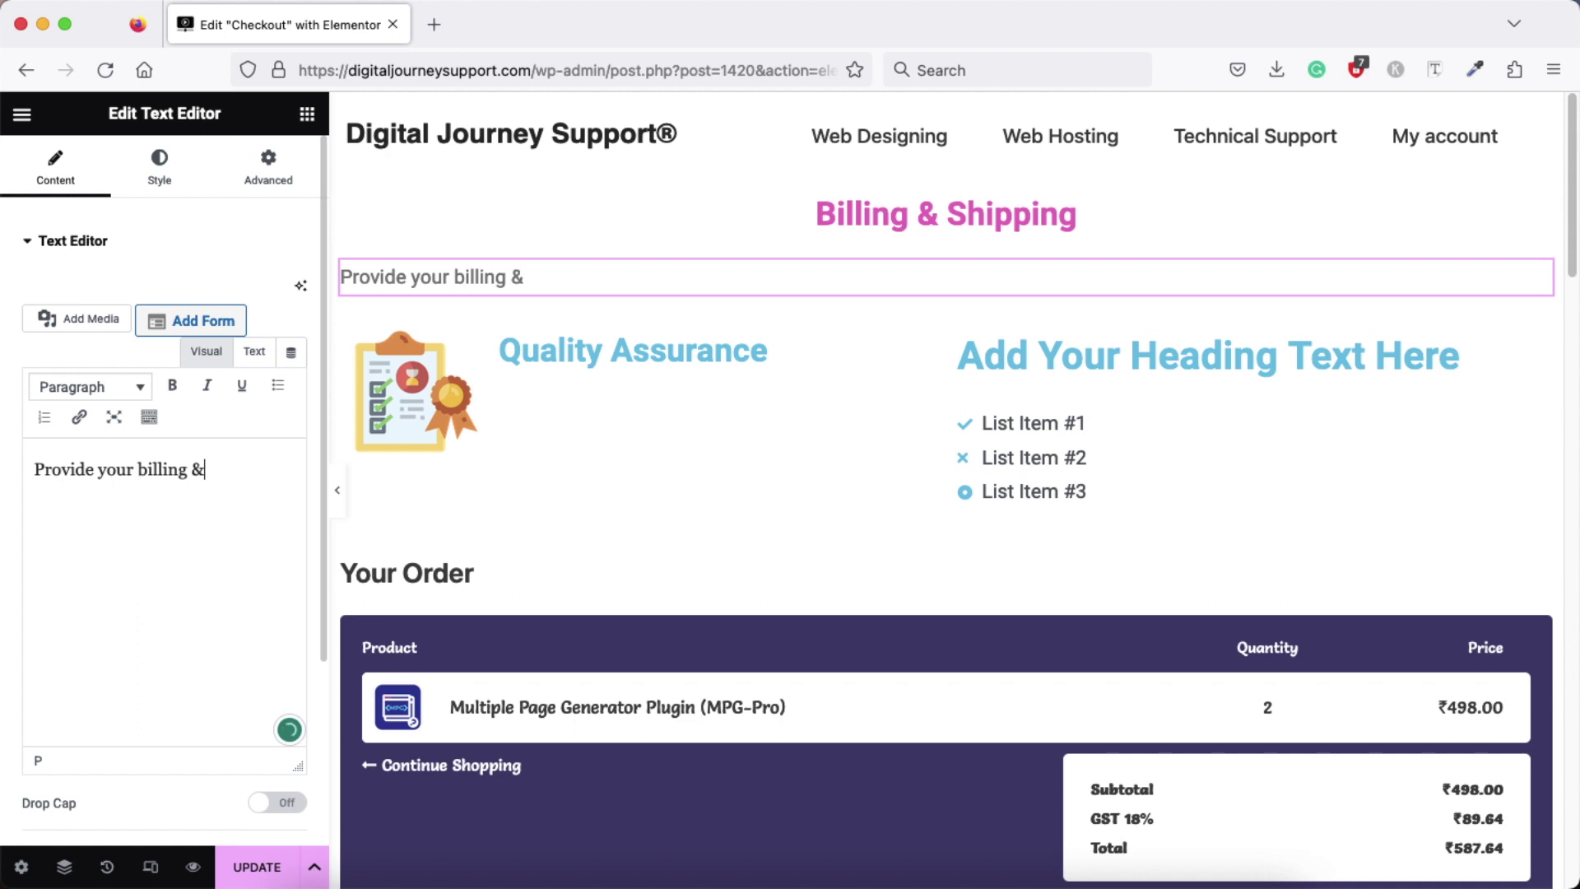
type(" shipping details to complete yoyr order.")
left_click(208, 547)
left_click(159, 167)
left_click(236, 296)
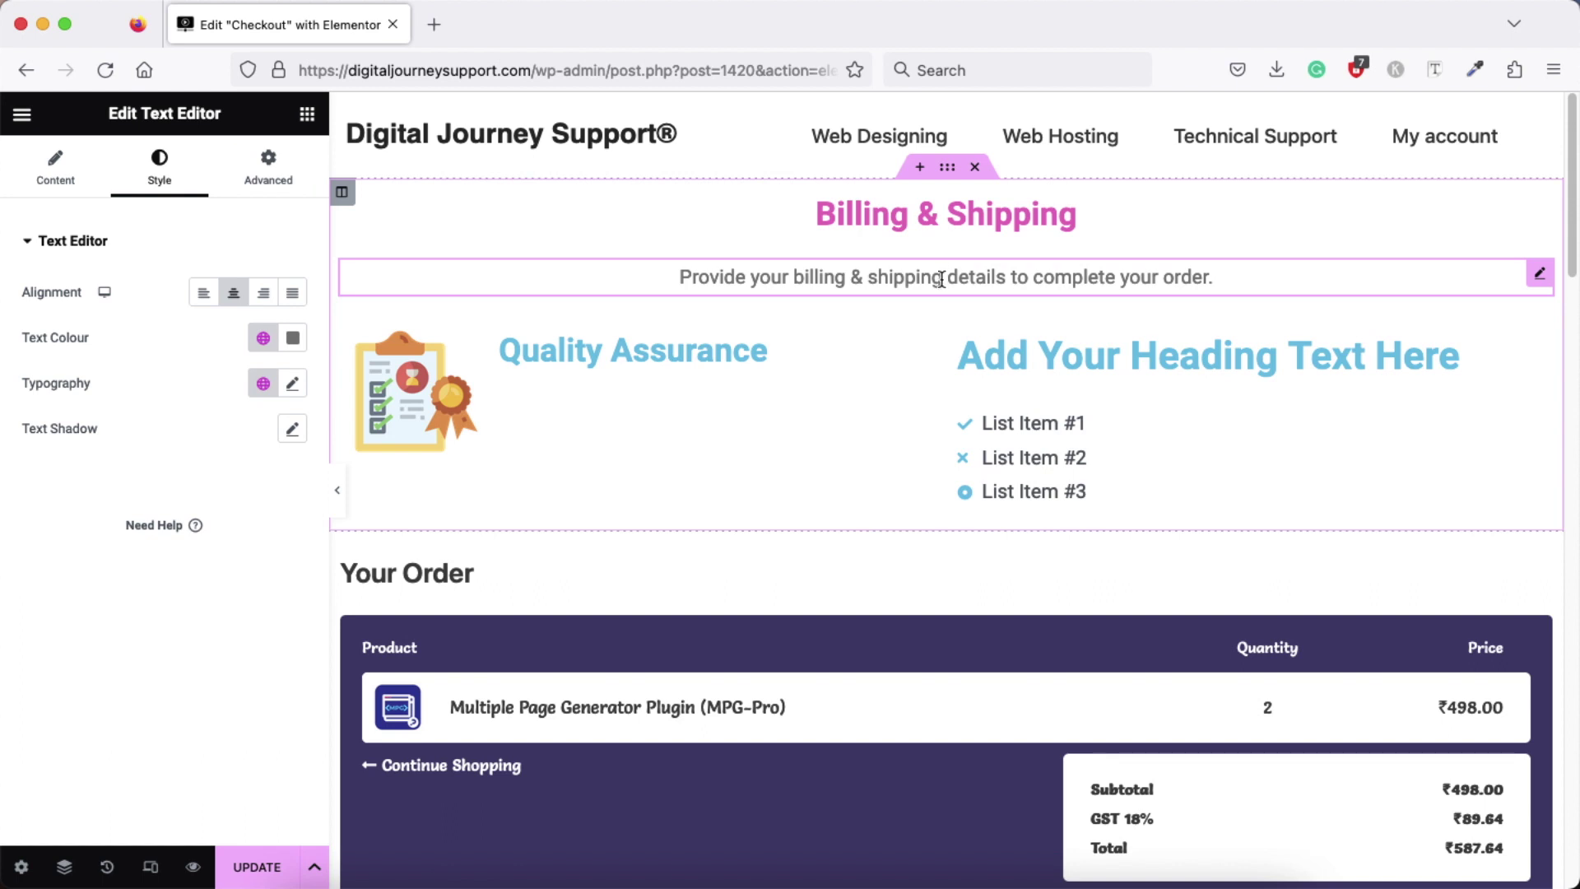
Unlink the billing paragraph's margin values and set its top margin to -18 px
left_click(268, 163)
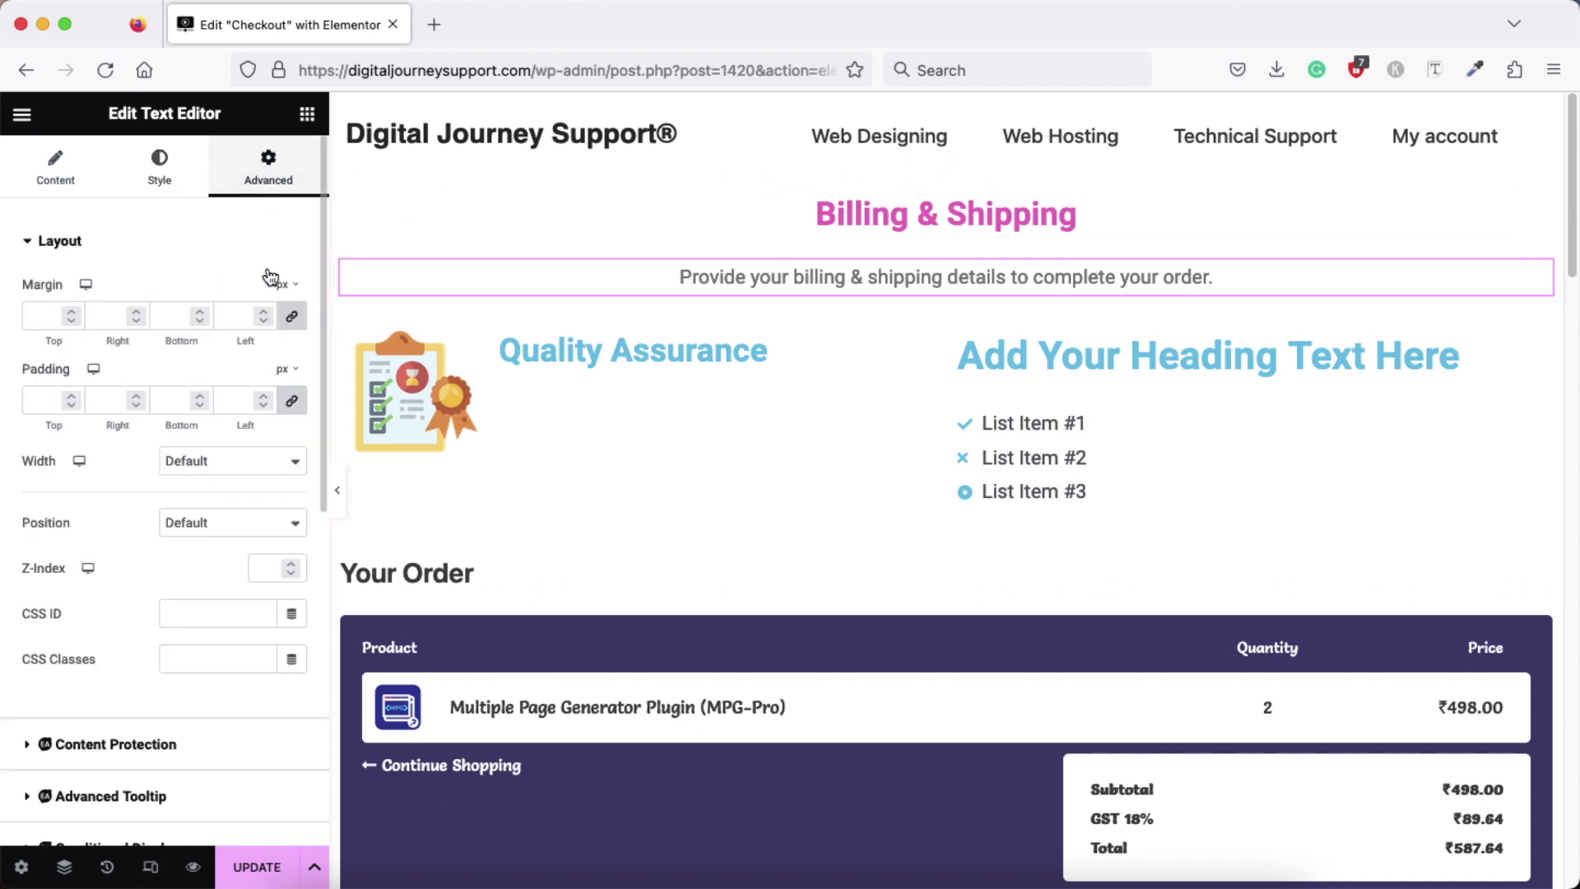
left_click(292, 319)
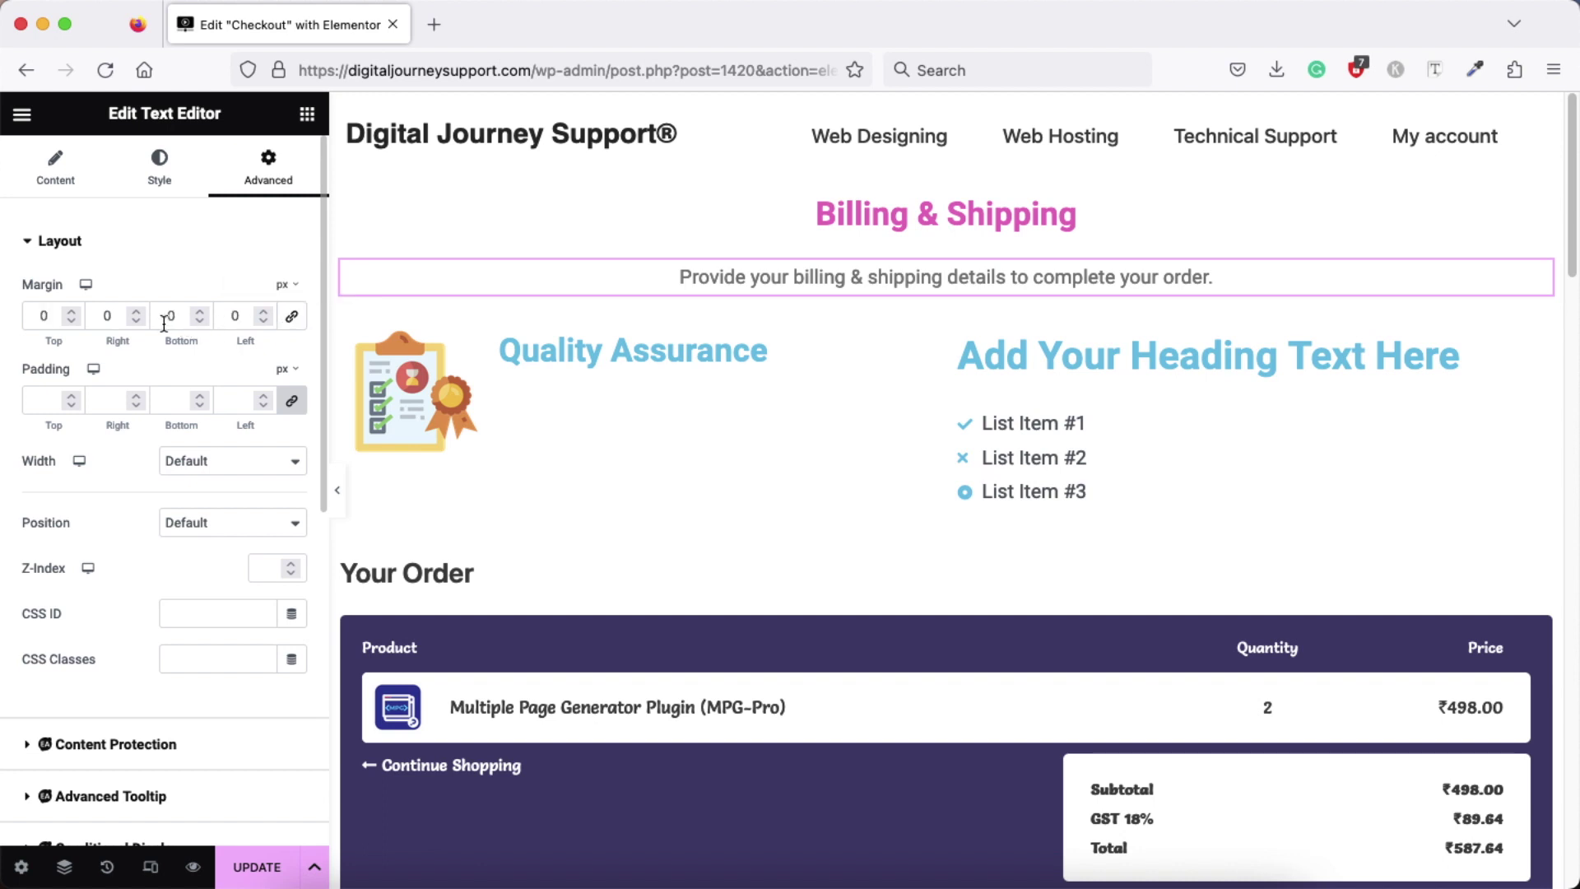
left_click(71, 323)
left_click(70, 323)
left_click(70, 322)
left_click(71, 323)
left_click(70, 322)
left_click(71, 322)
left_click(70, 322)
left_click(71, 323)
left_click(71, 322)
left_click(71, 323)
left_click(71, 323)
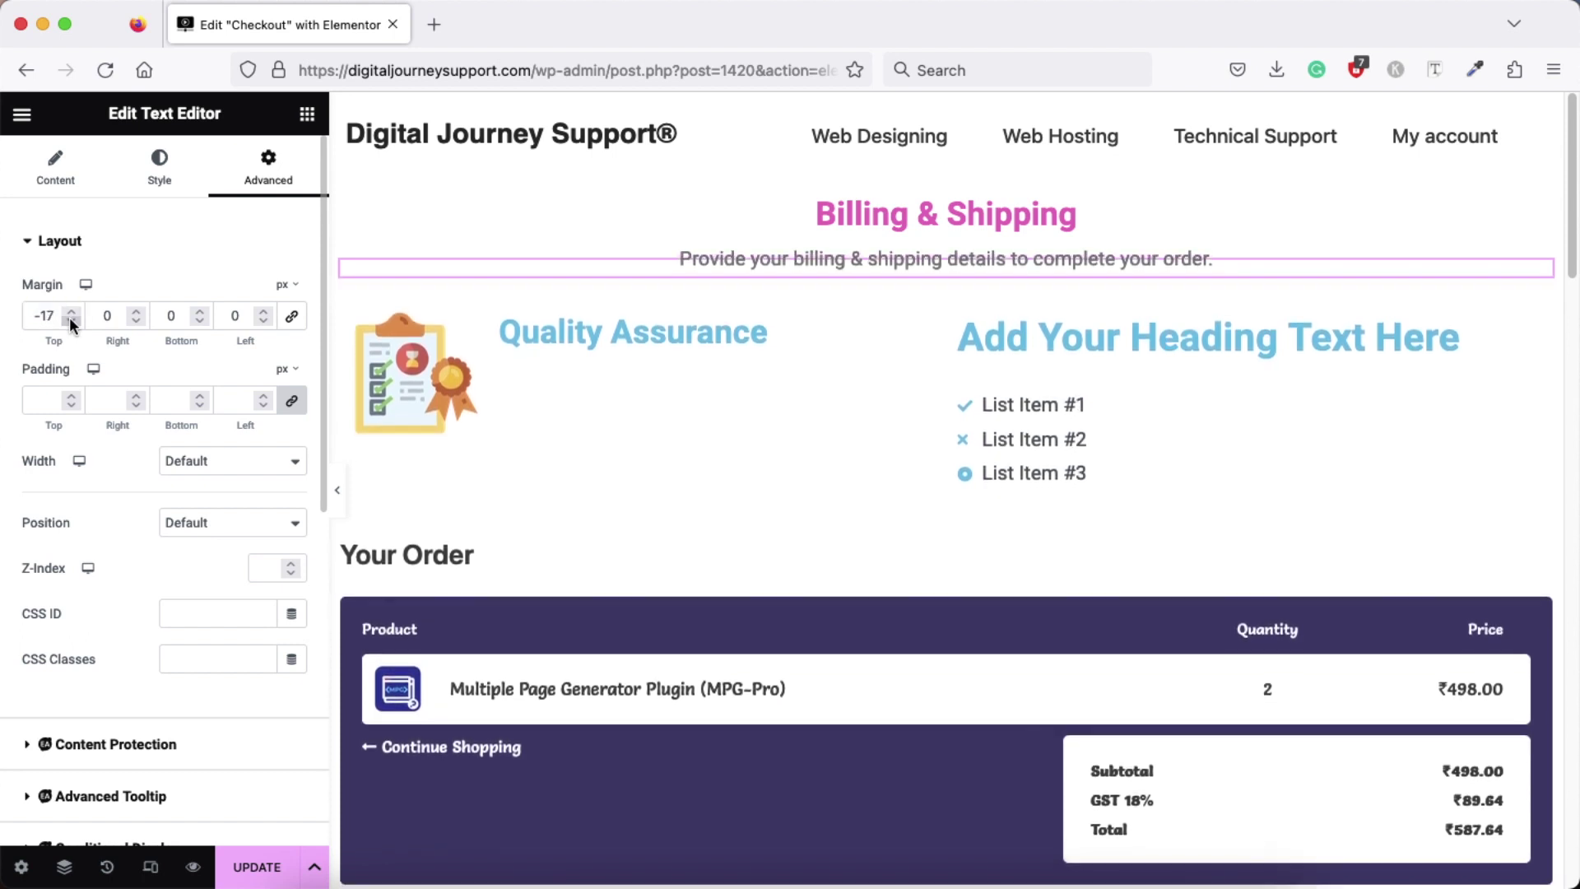
left_click(71, 322)
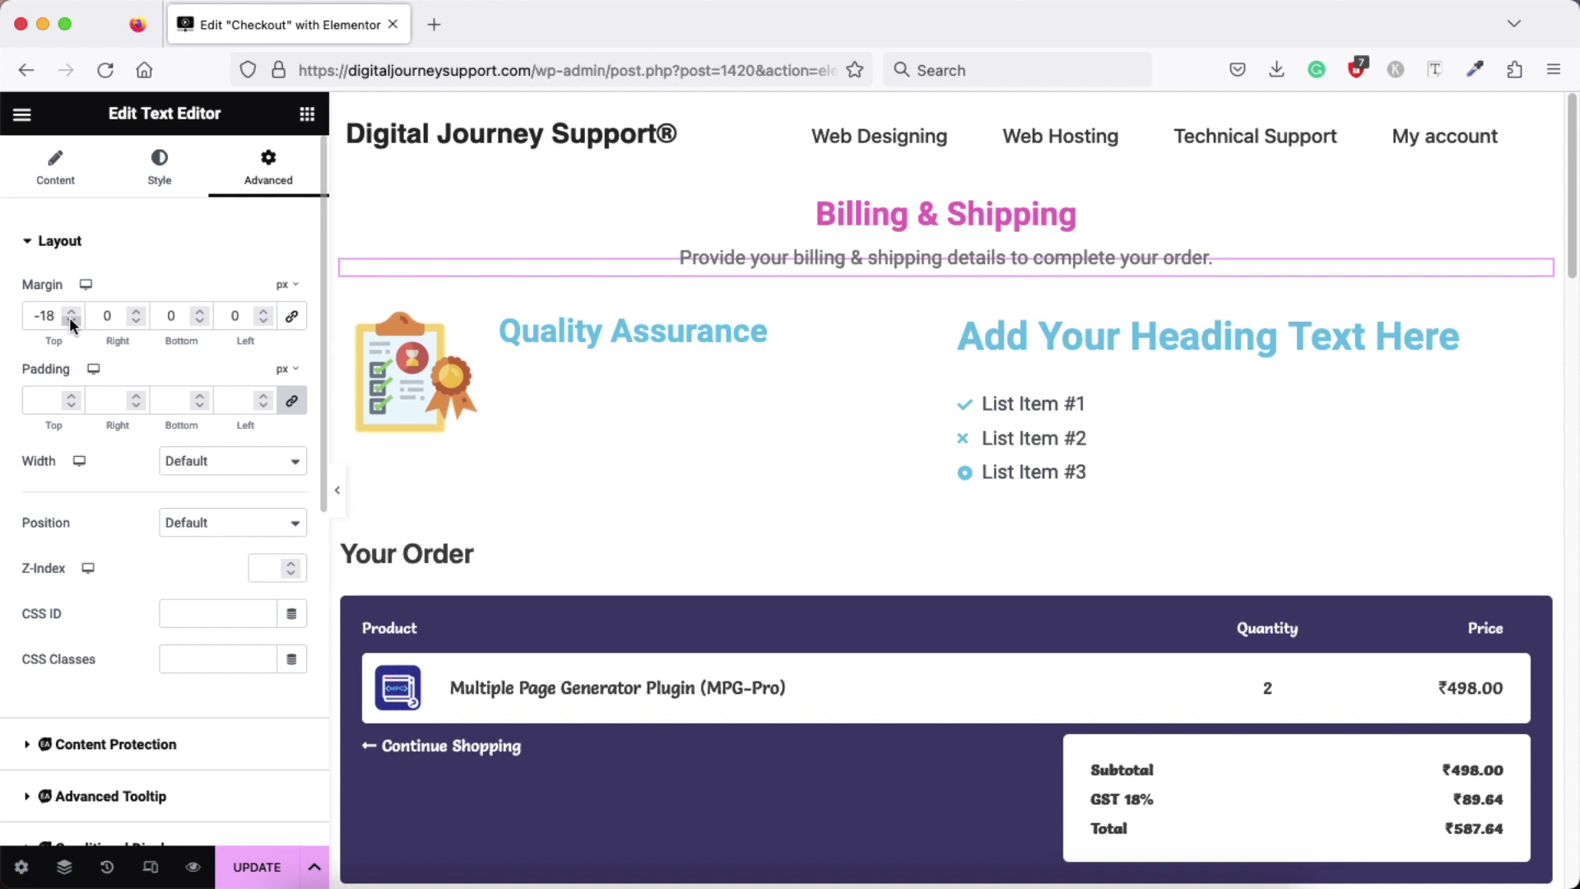
Set the text colour of the billing and shipping paragraph to near-black
left_click(160, 178)
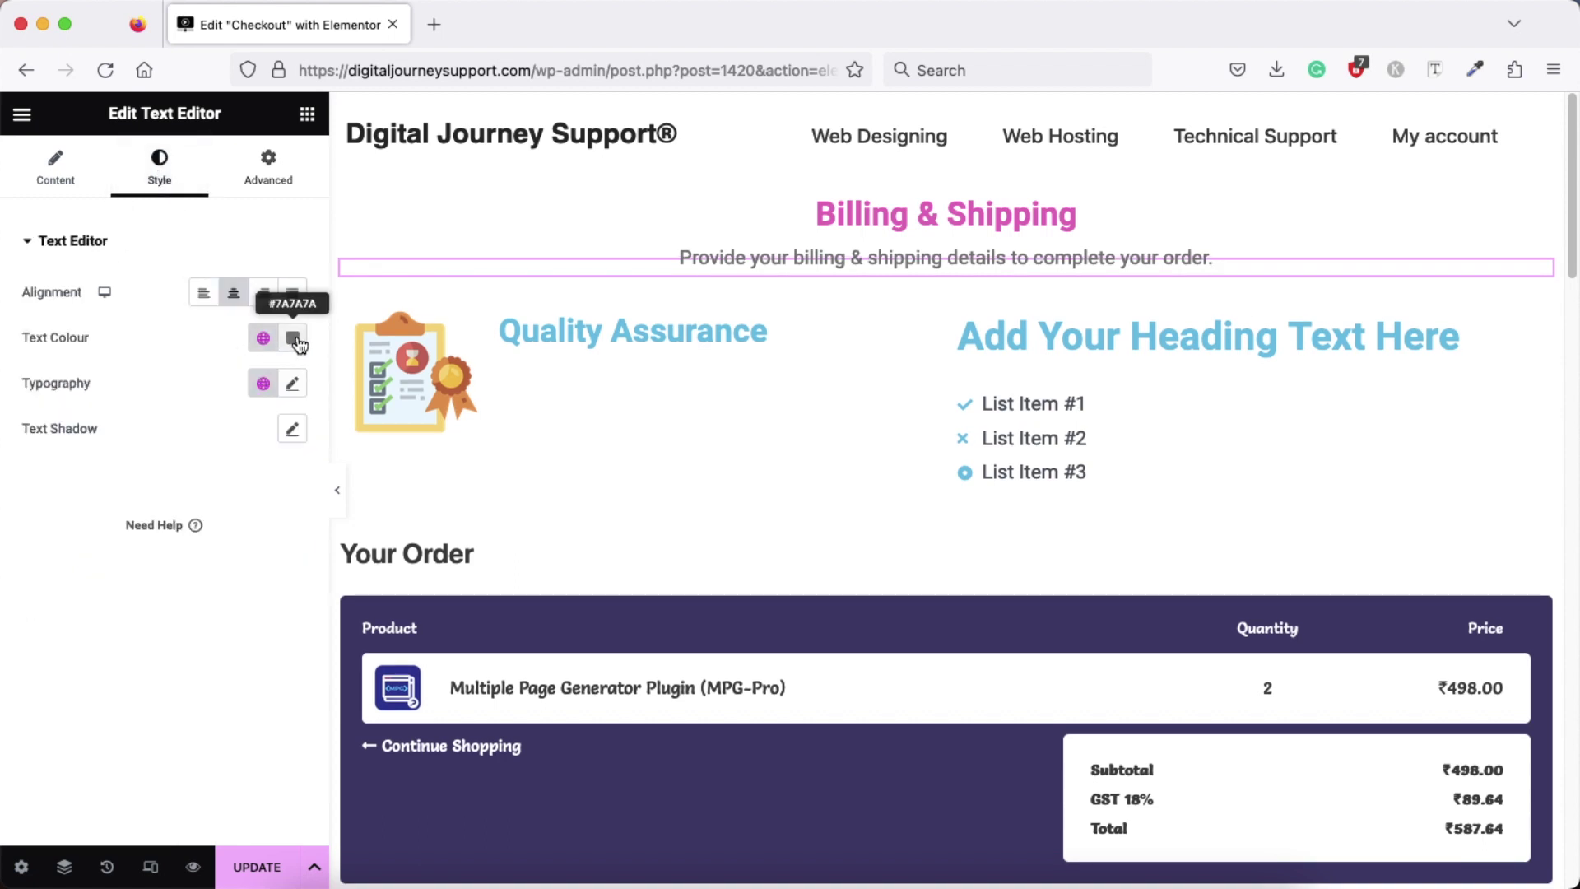
left_click(292, 337)
left_click(174, 575)
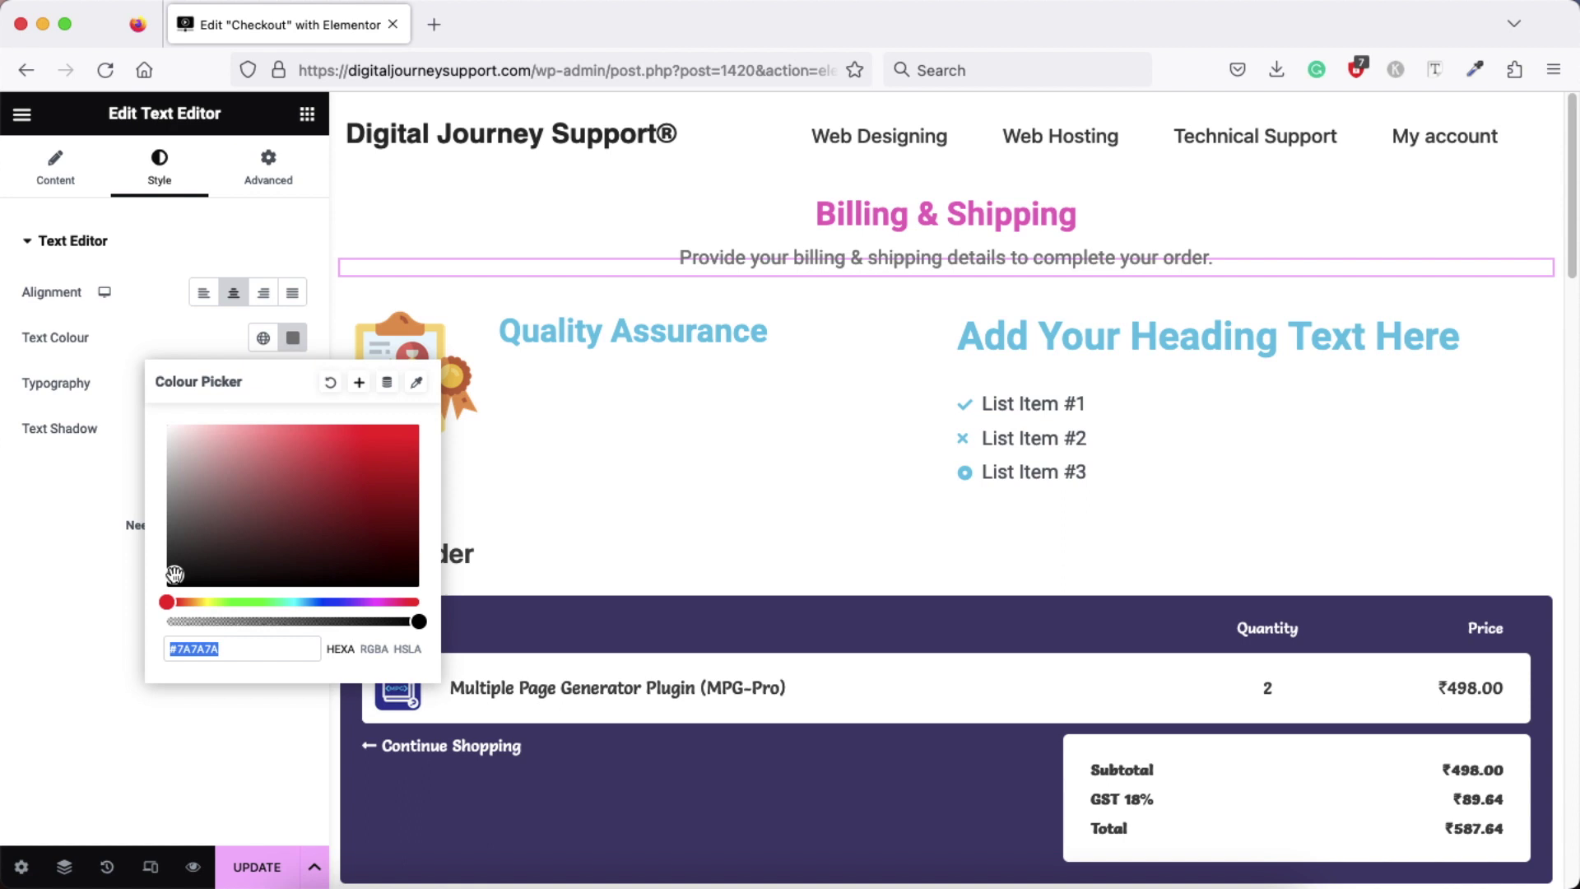
left_click(293, 338)
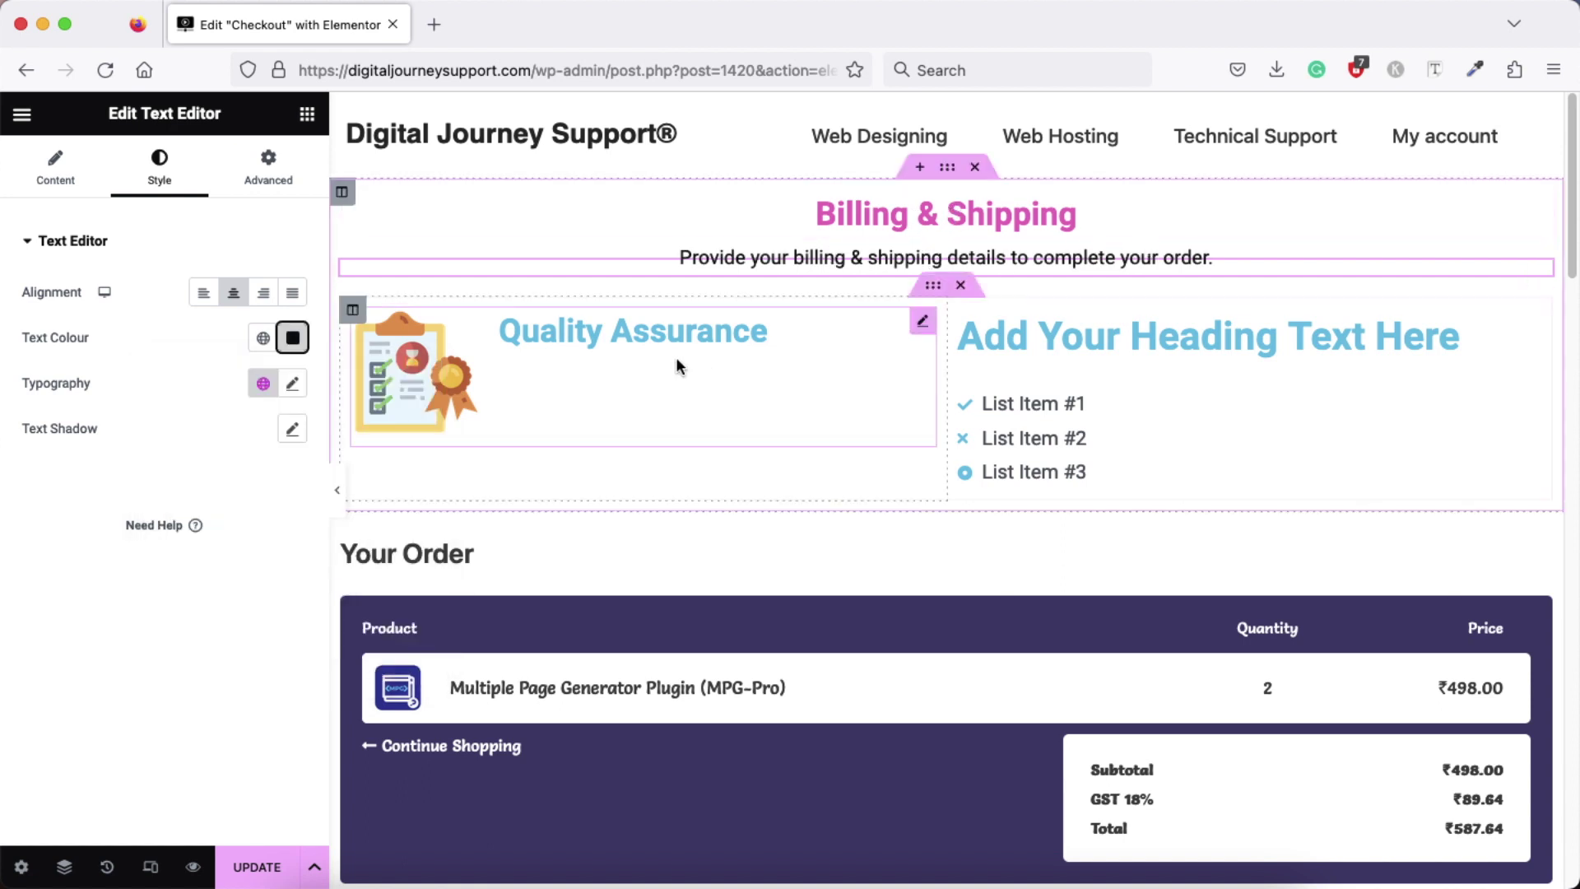
Set the "Quality Assurance" image box title colour to #141414 and align its content vertically to the middle
left_click(607, 341)
double_click(609, 338)
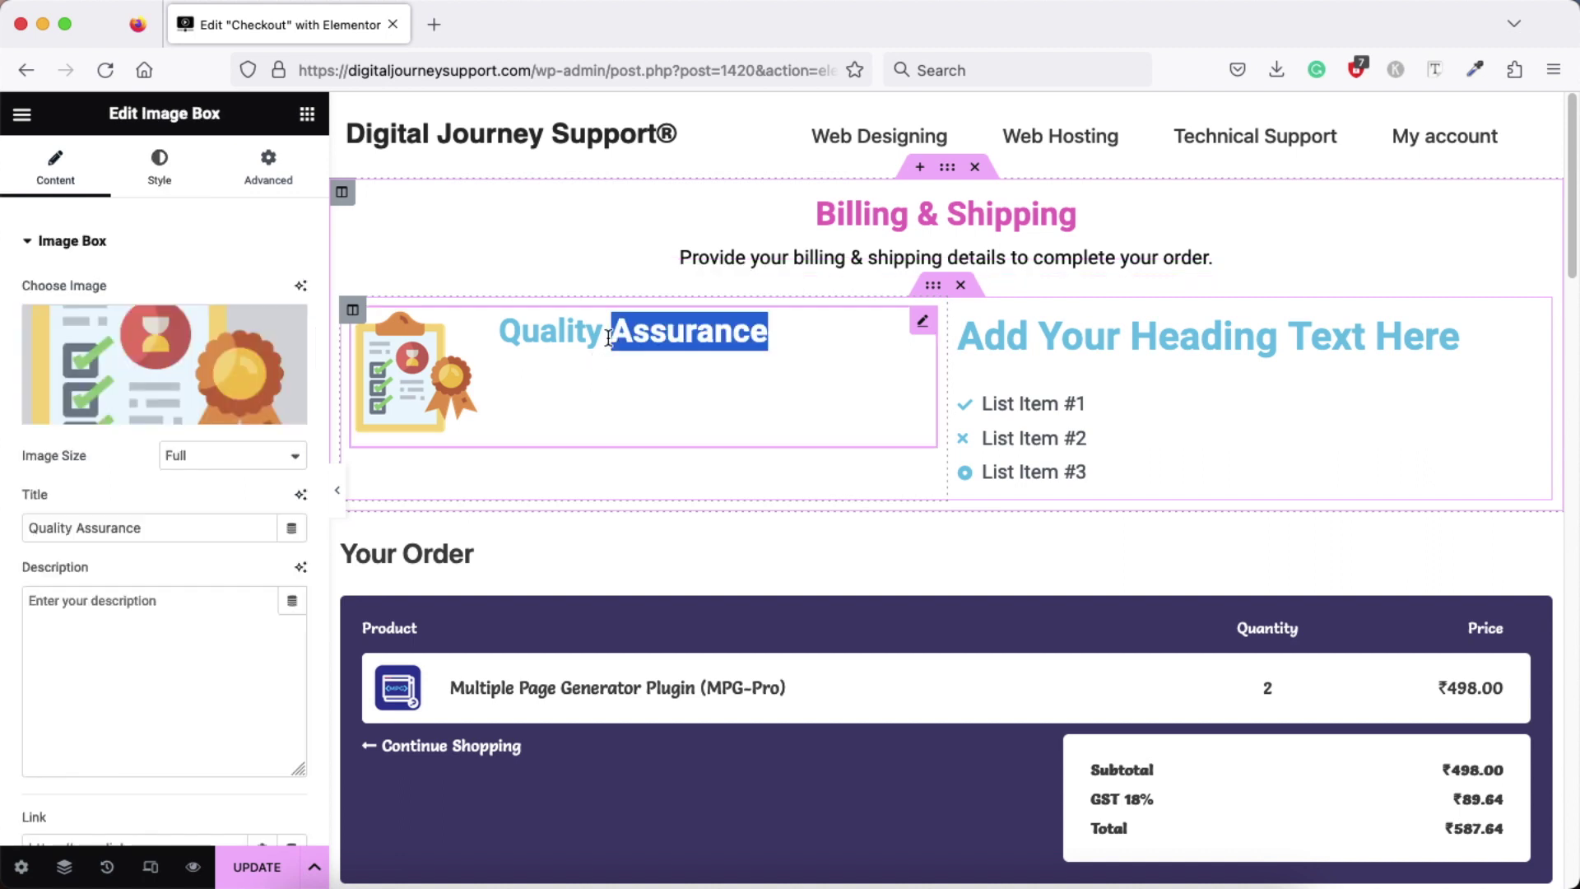
left_click(609, 338)
left_click(159, 165)
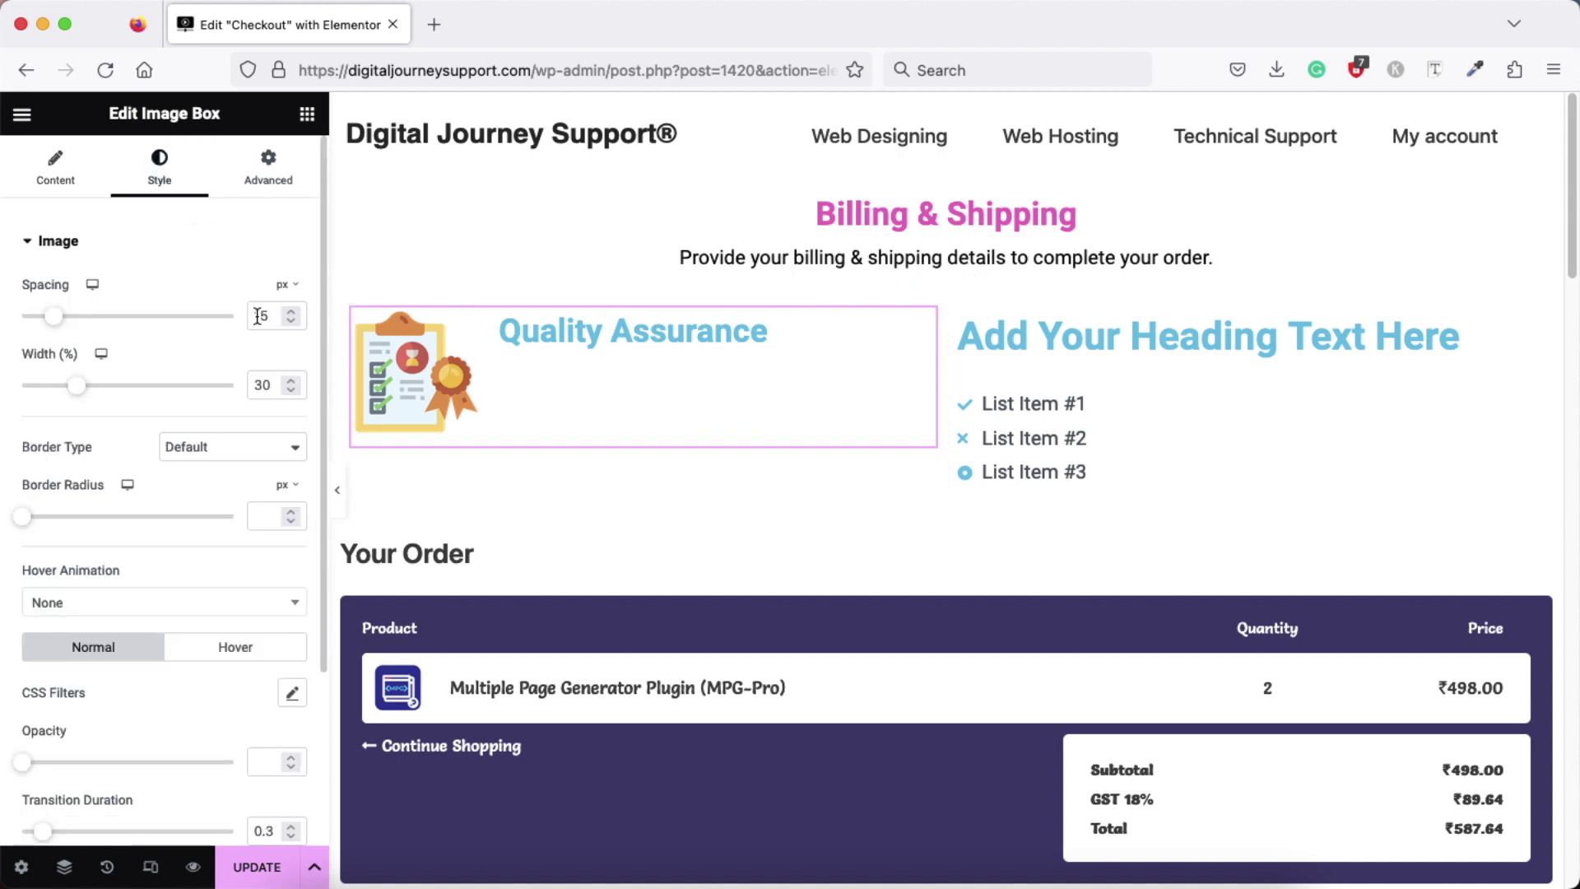
left_click(85, 240)
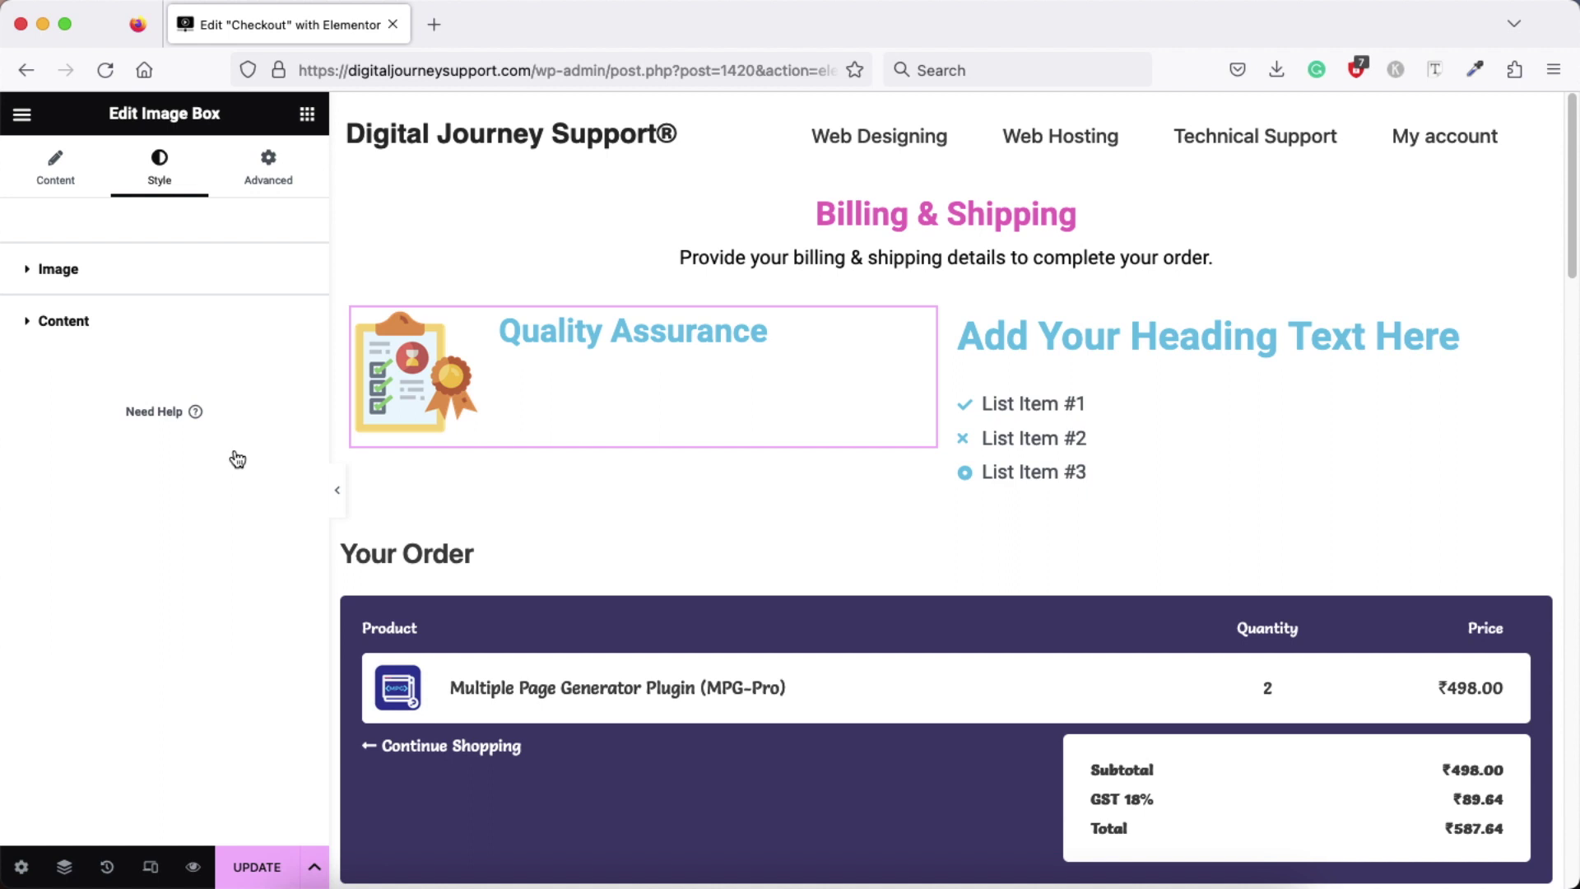
left_click(292, 580)
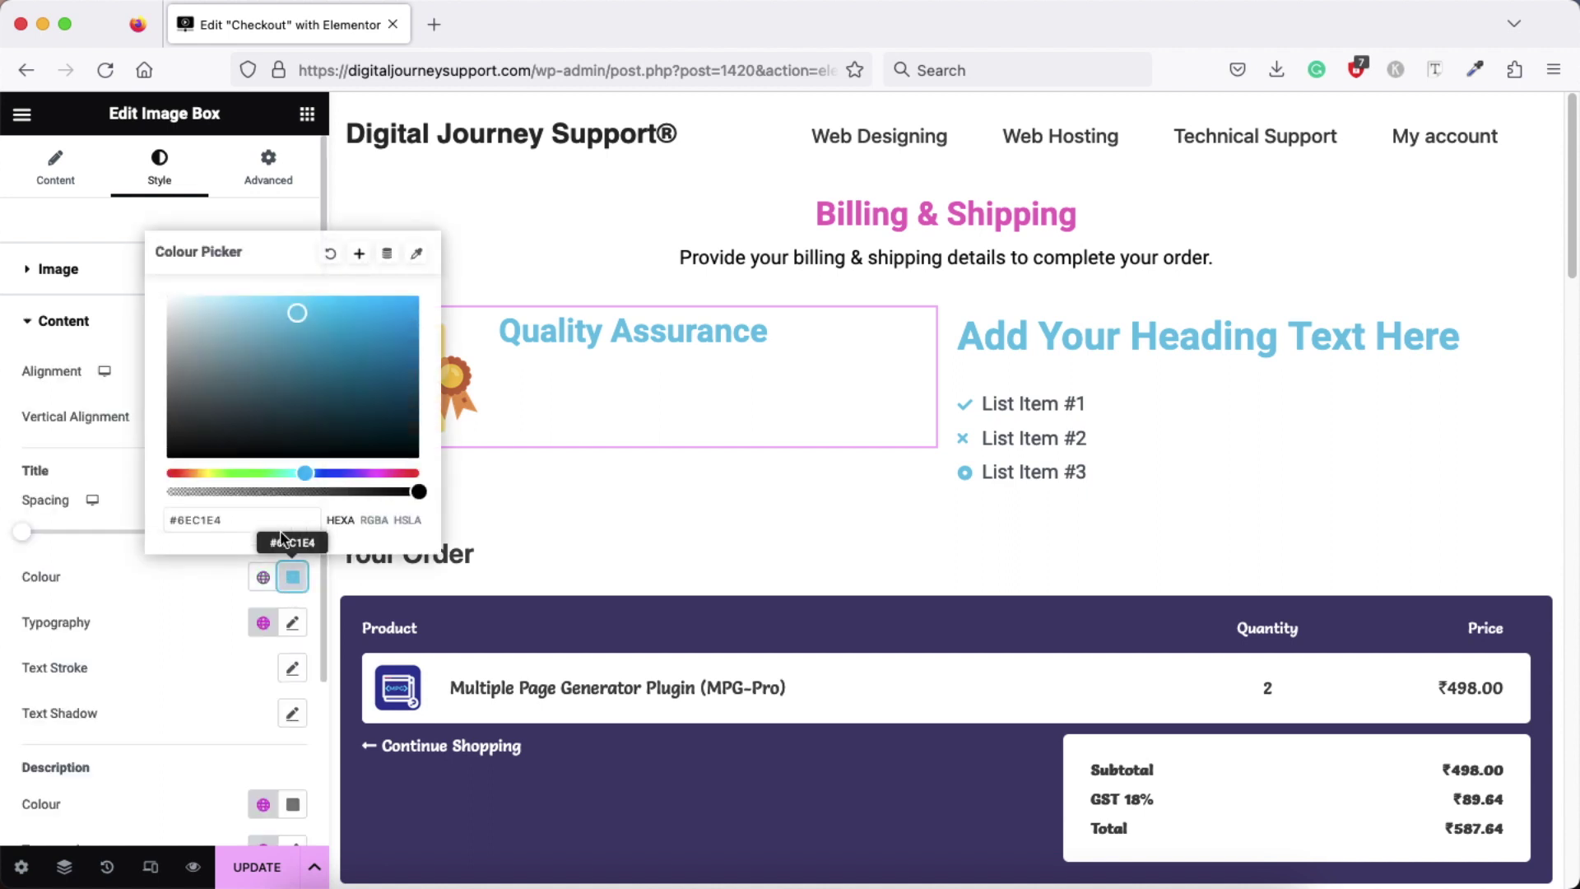
left_click(175, 445)
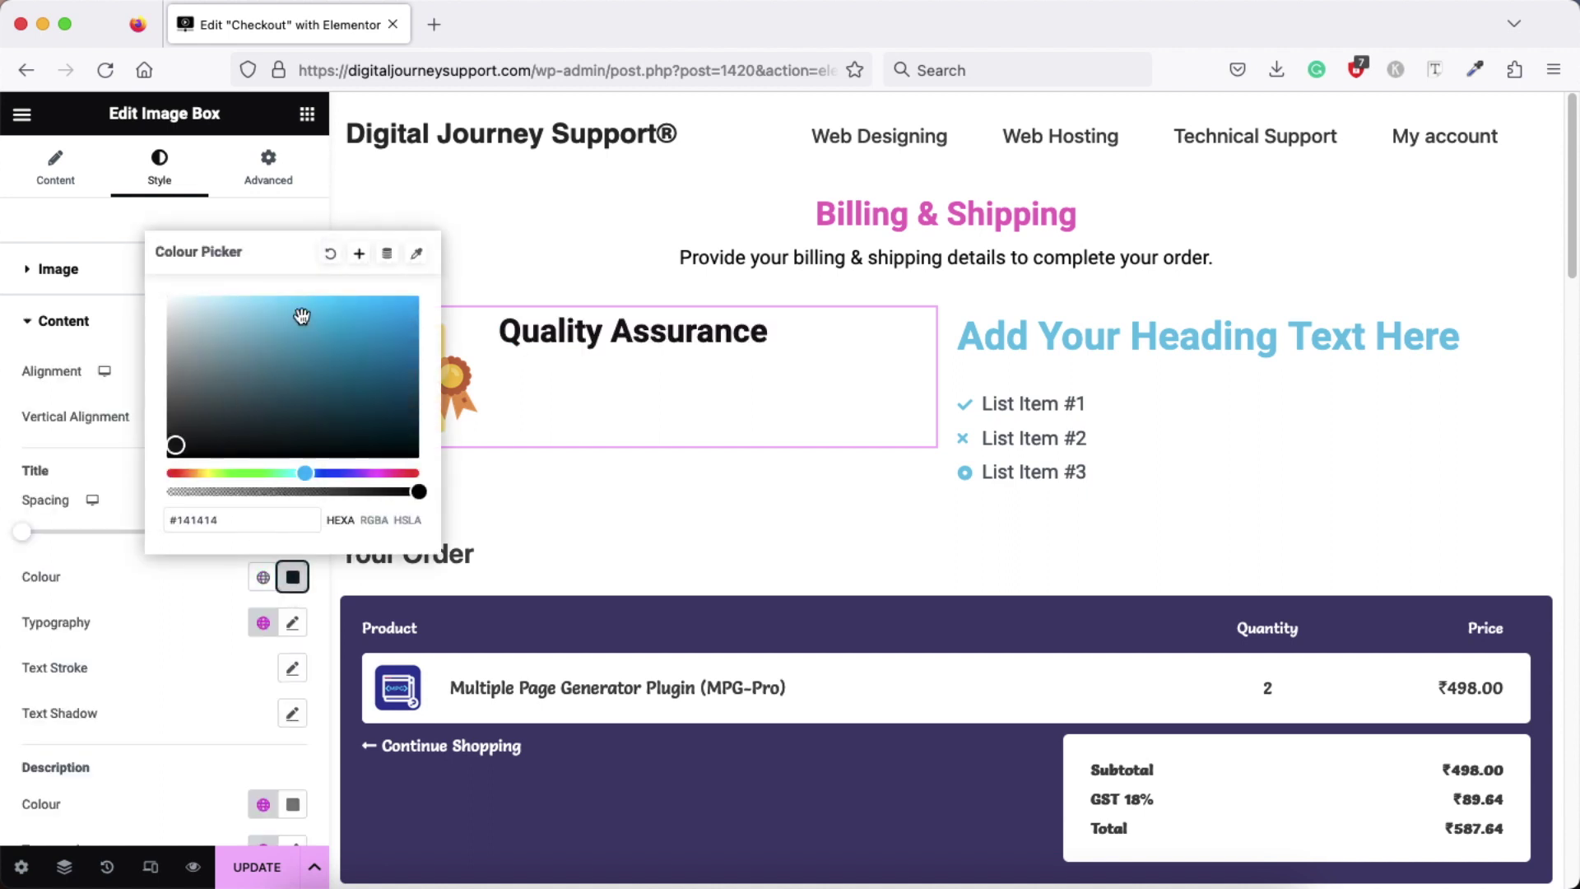
left_click(80, 332)
left_click(263, 417)
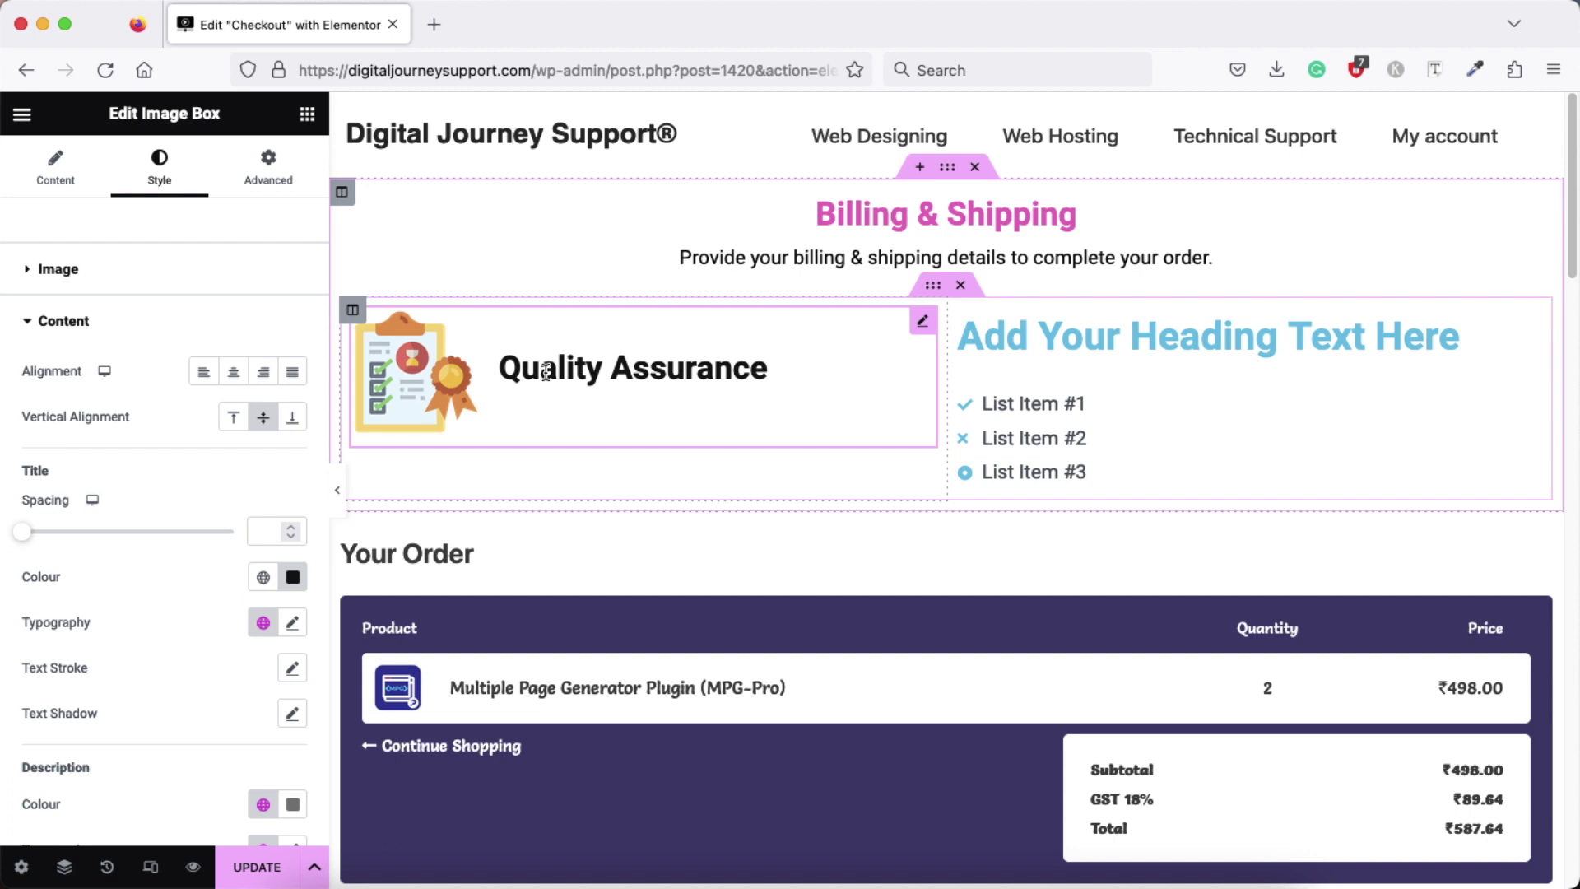
Change the placeholder heading above the icon list to "Why buy with us"
left_click(1190, 324)
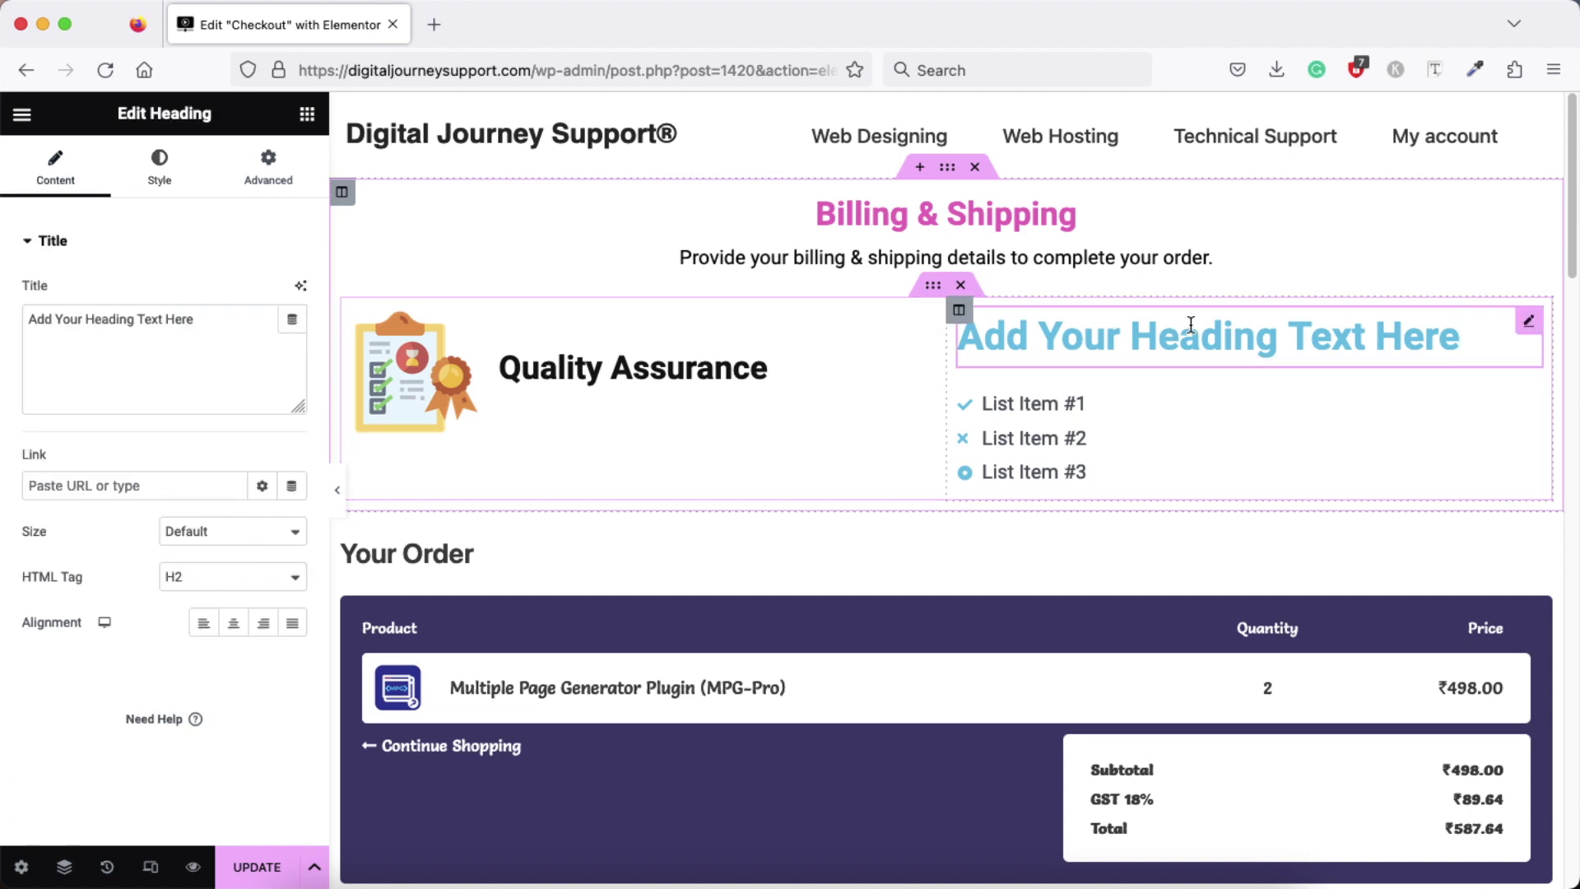
triple_click(1188, 335)
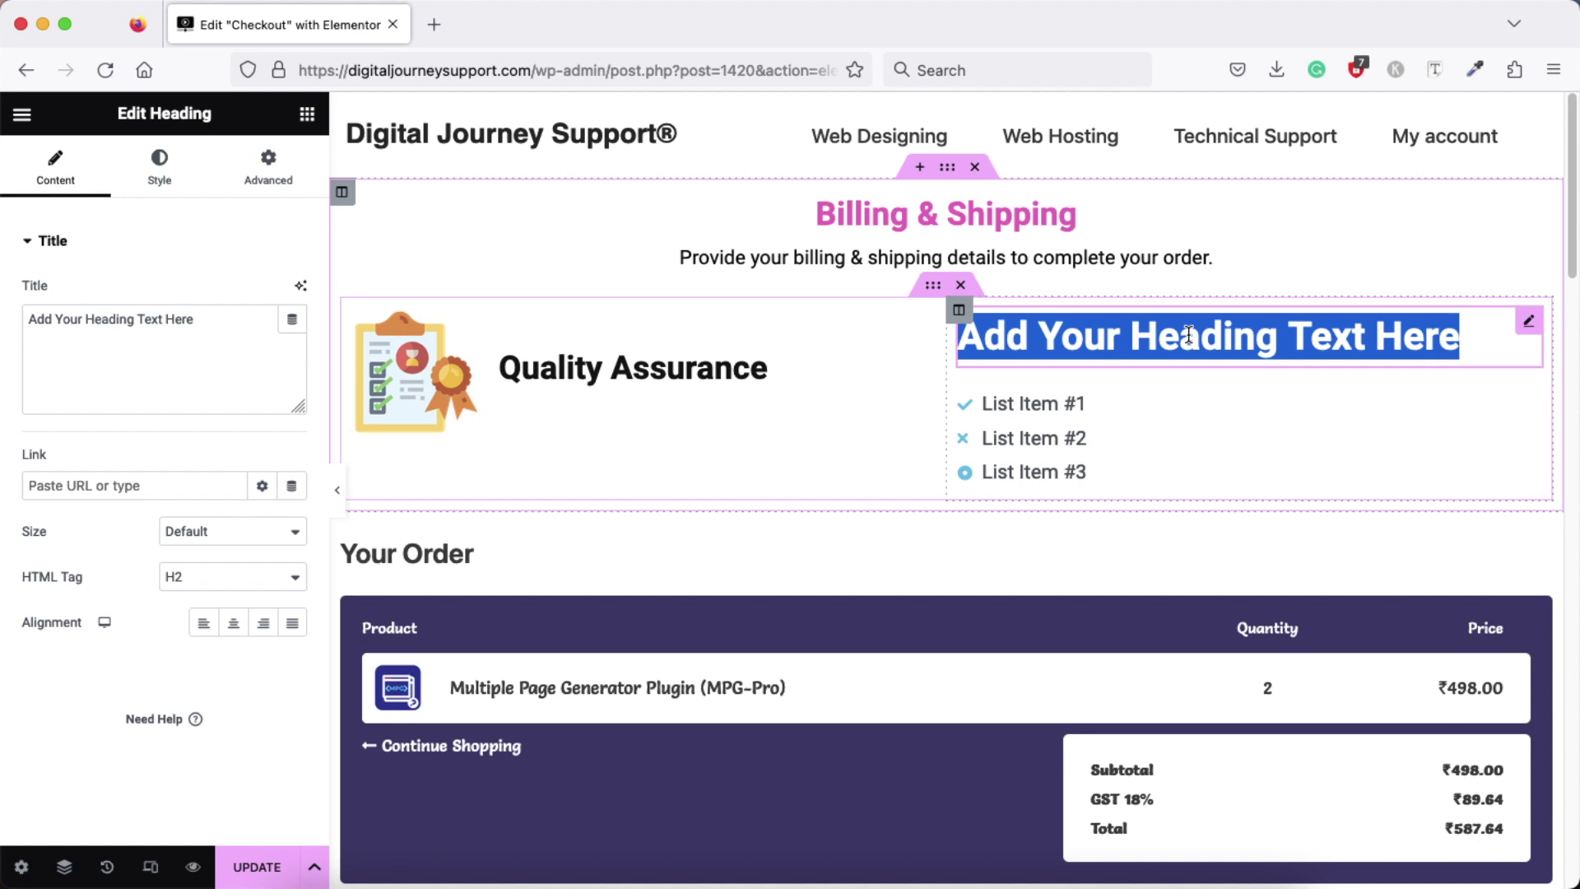
type("Why buy with us")
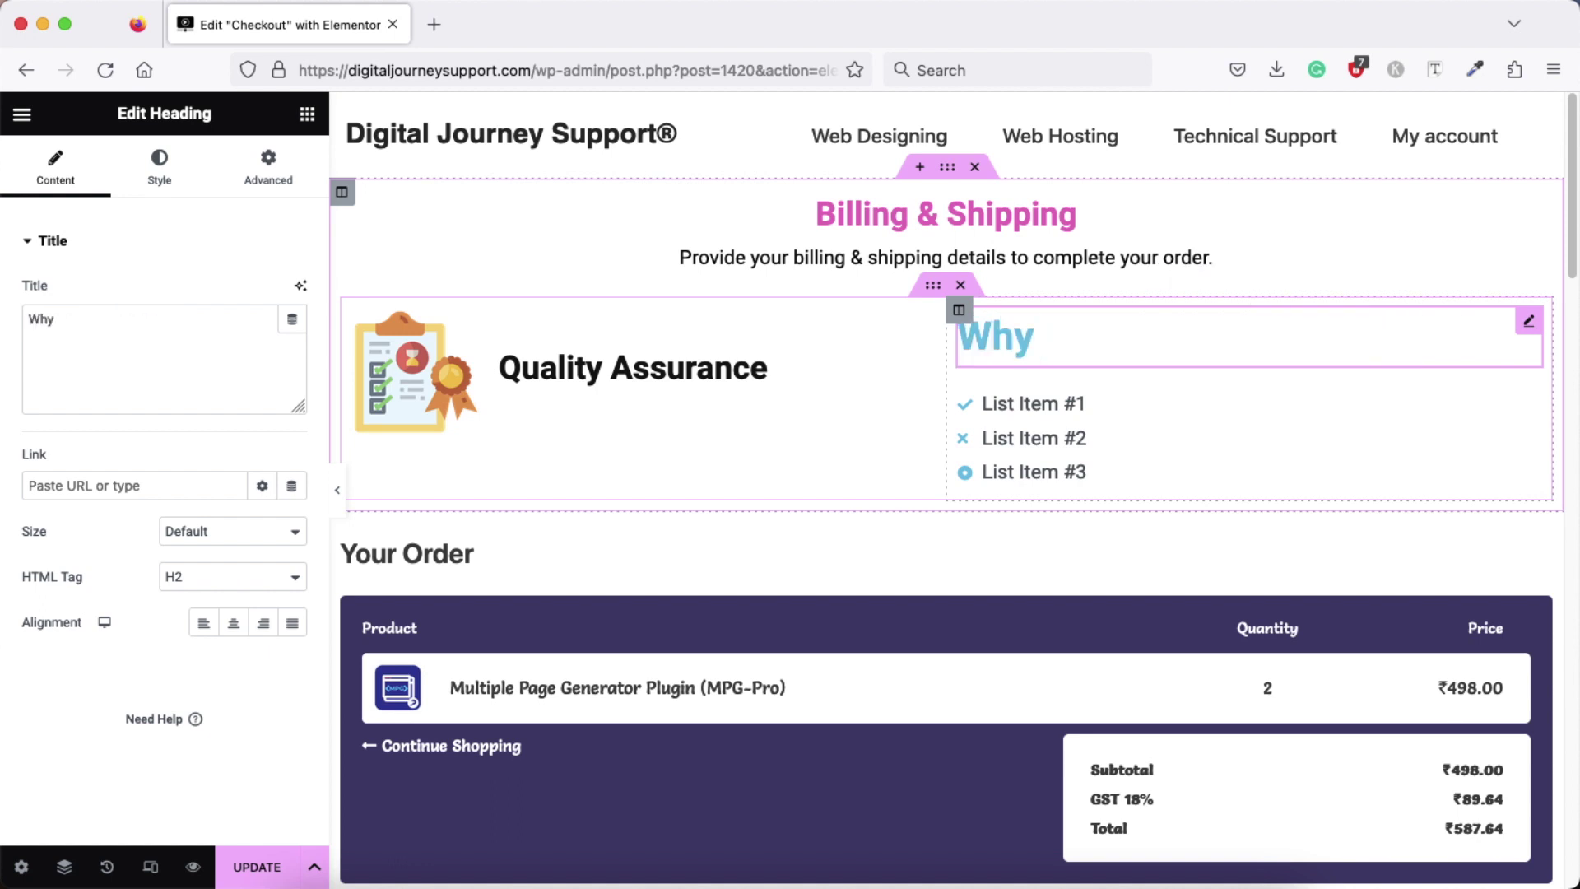
Set the font size of the "Why buy with us" heading to 20 px
left_click(162, 181)
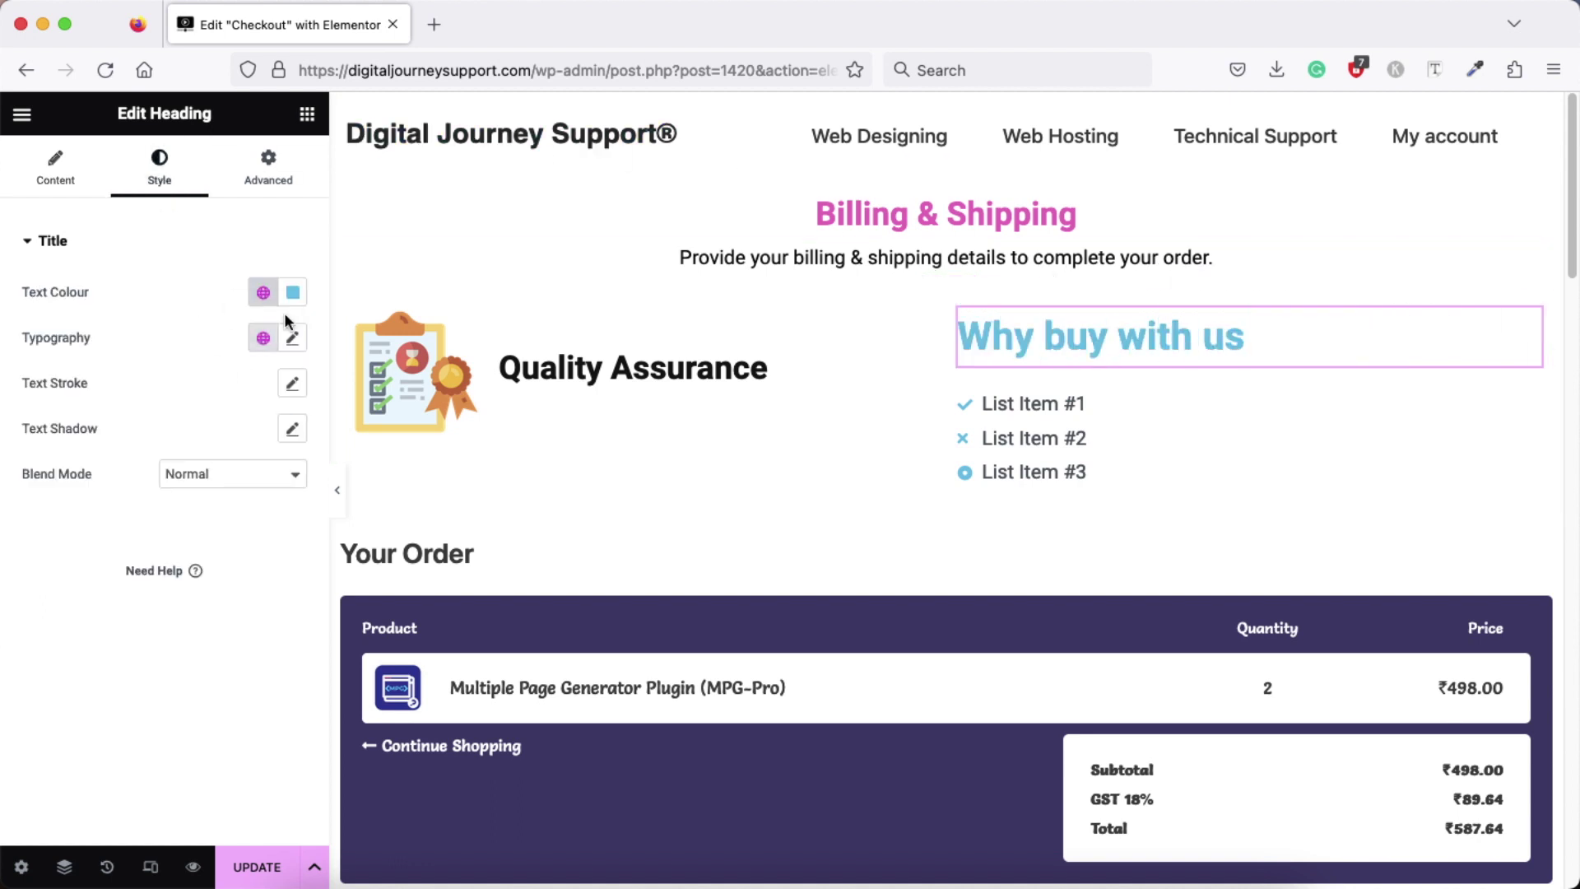
left_click(292, 337)
left_click(246, 504)
type("15")
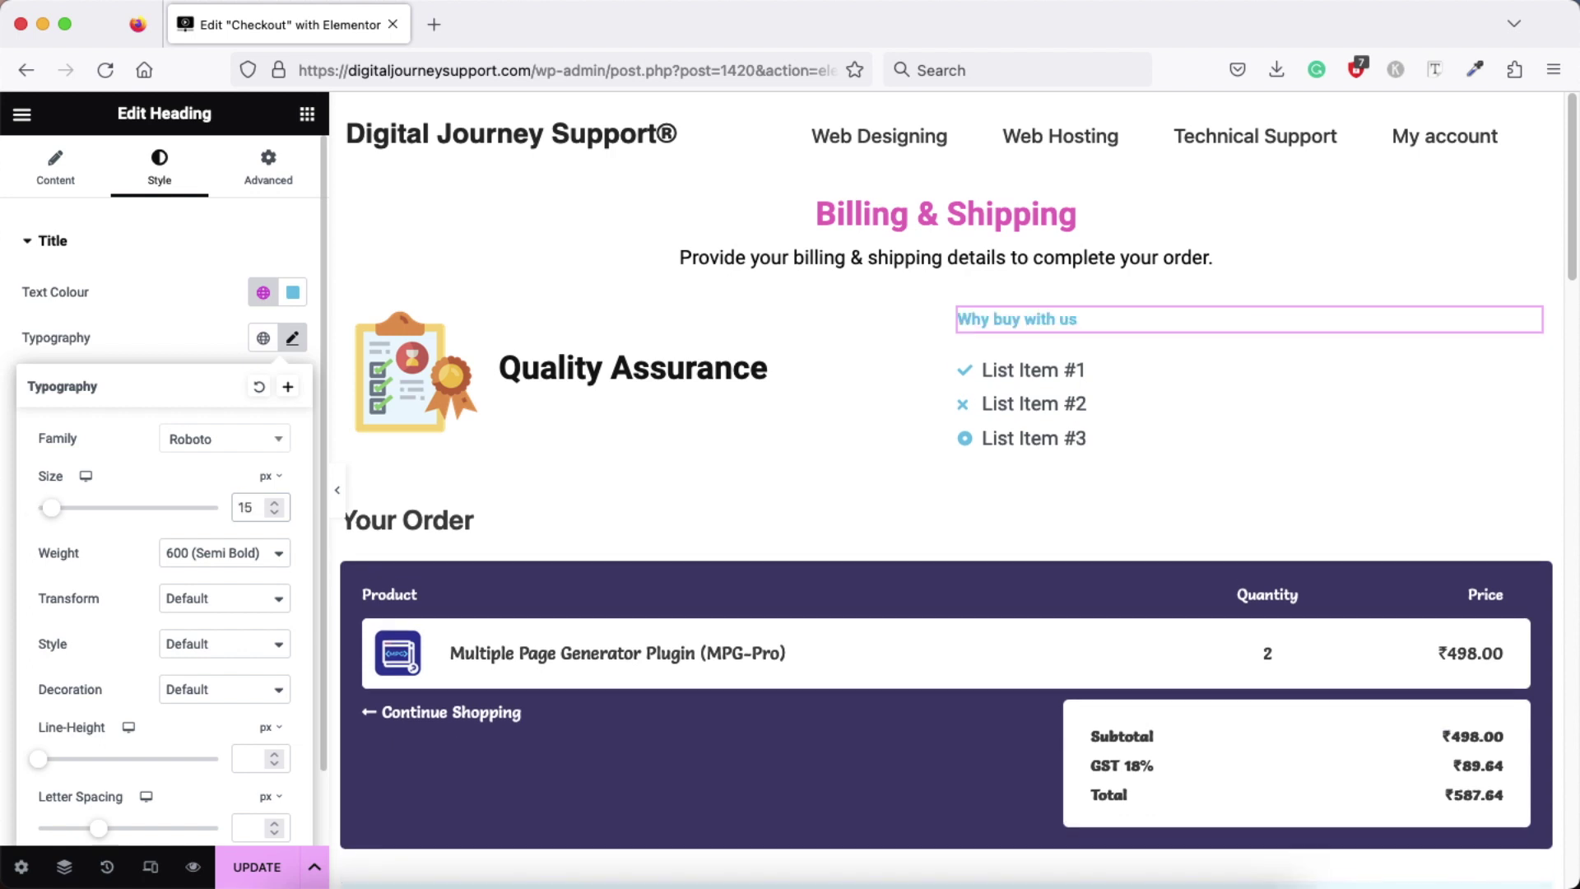
key("BackSpace")
key("BackSpace")
type("20")
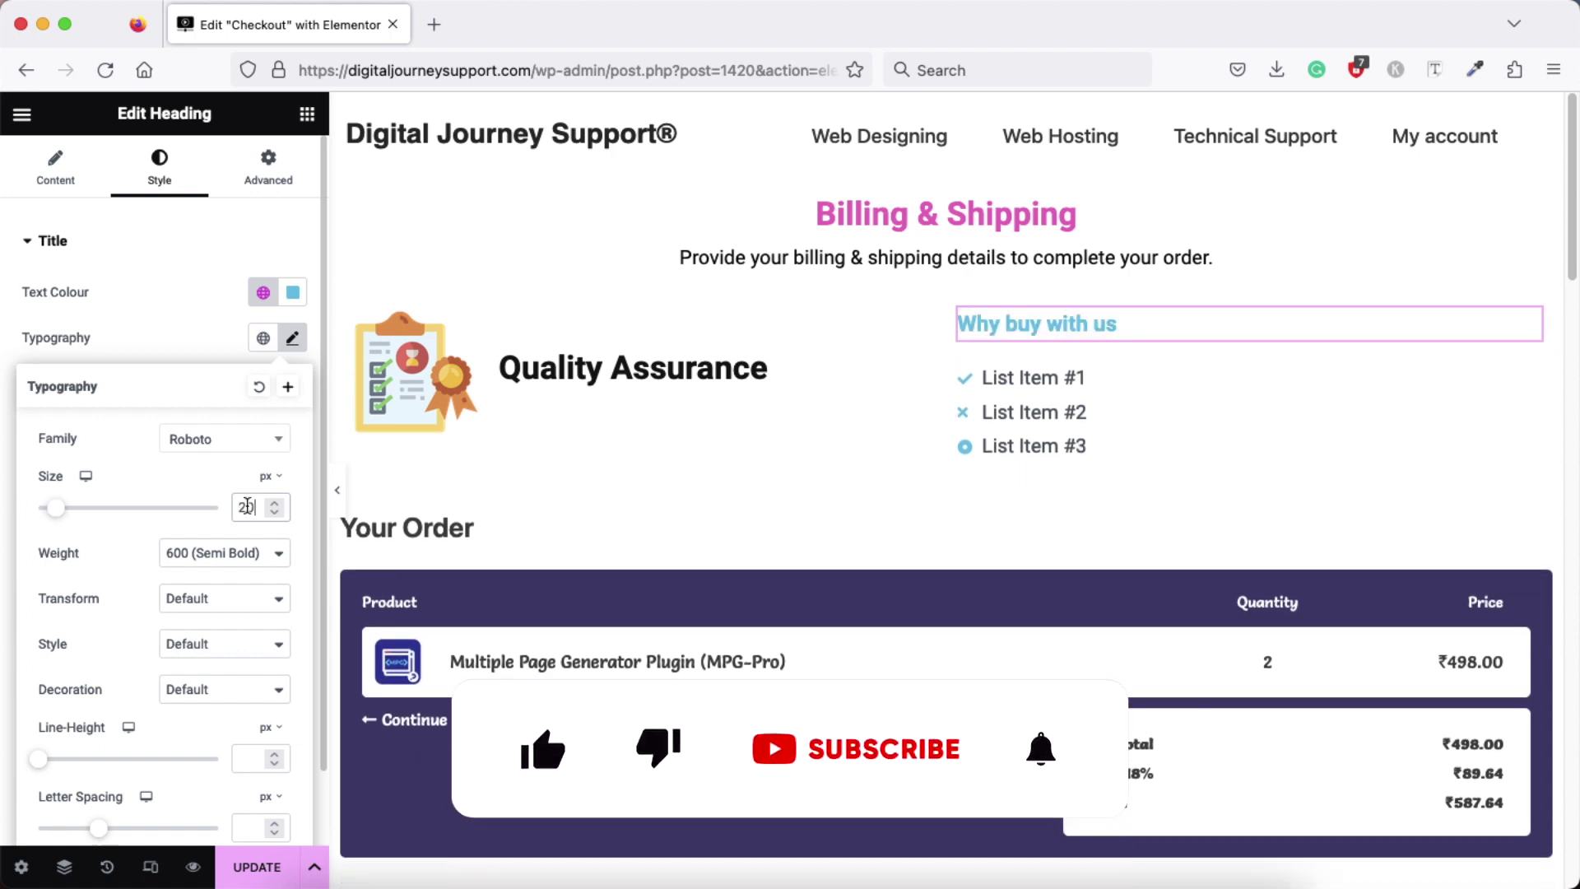
Set the text colour of the "Why buy with us" heading to near-black #050505
left_click(280, 290)
left_click(173, 530)
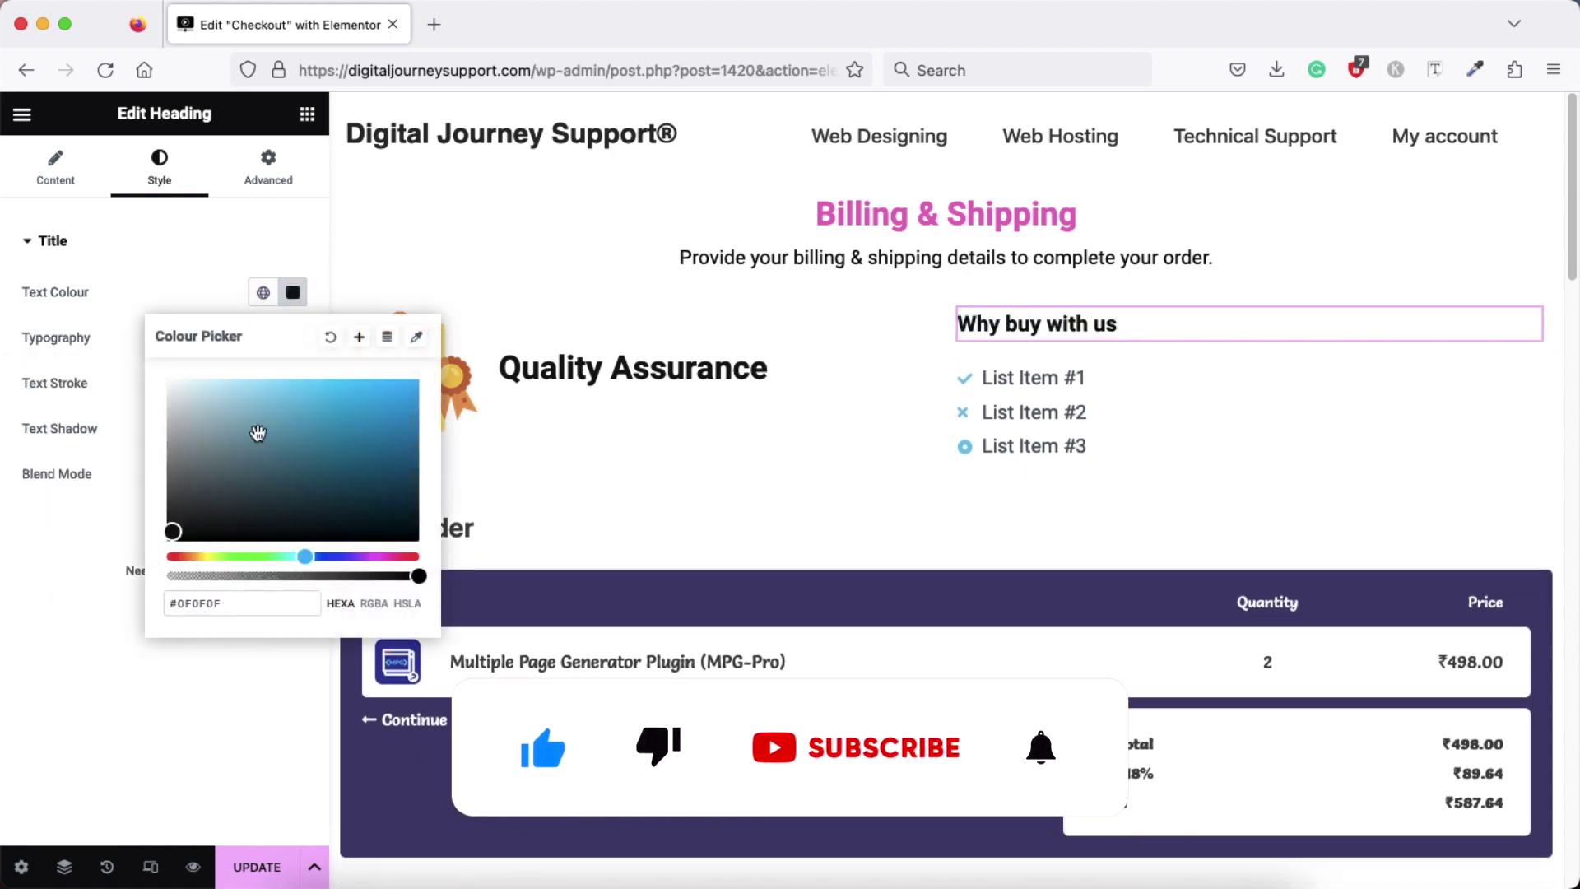
left_click(172, 537)
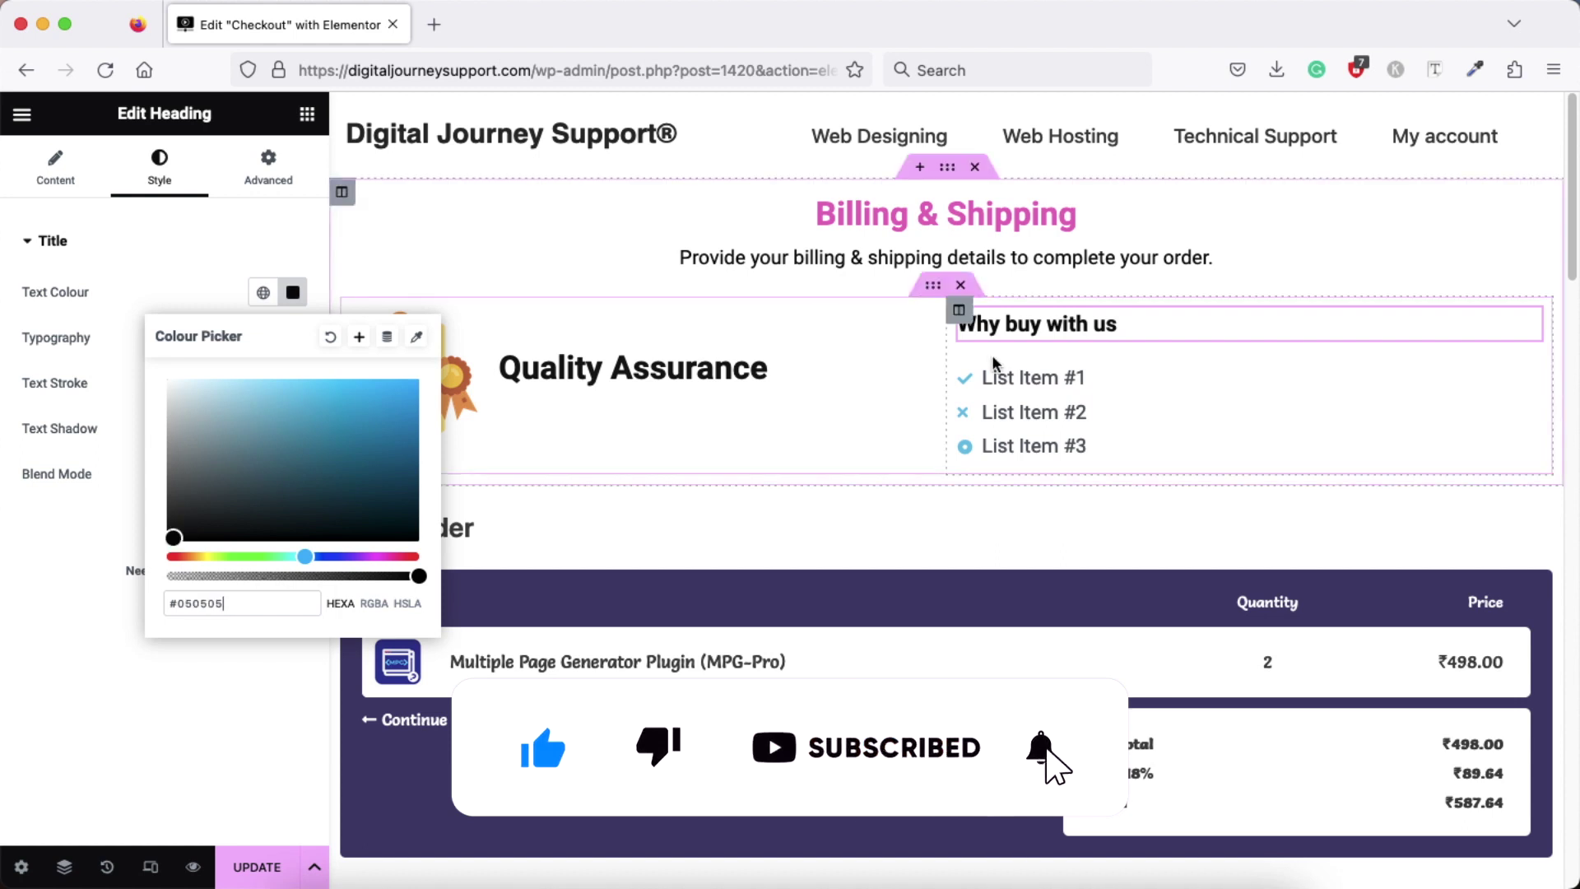
Unlink the margin and padding values of the "Why buy with us" heading and set its left padding to 280 px
left_click(268, 169)
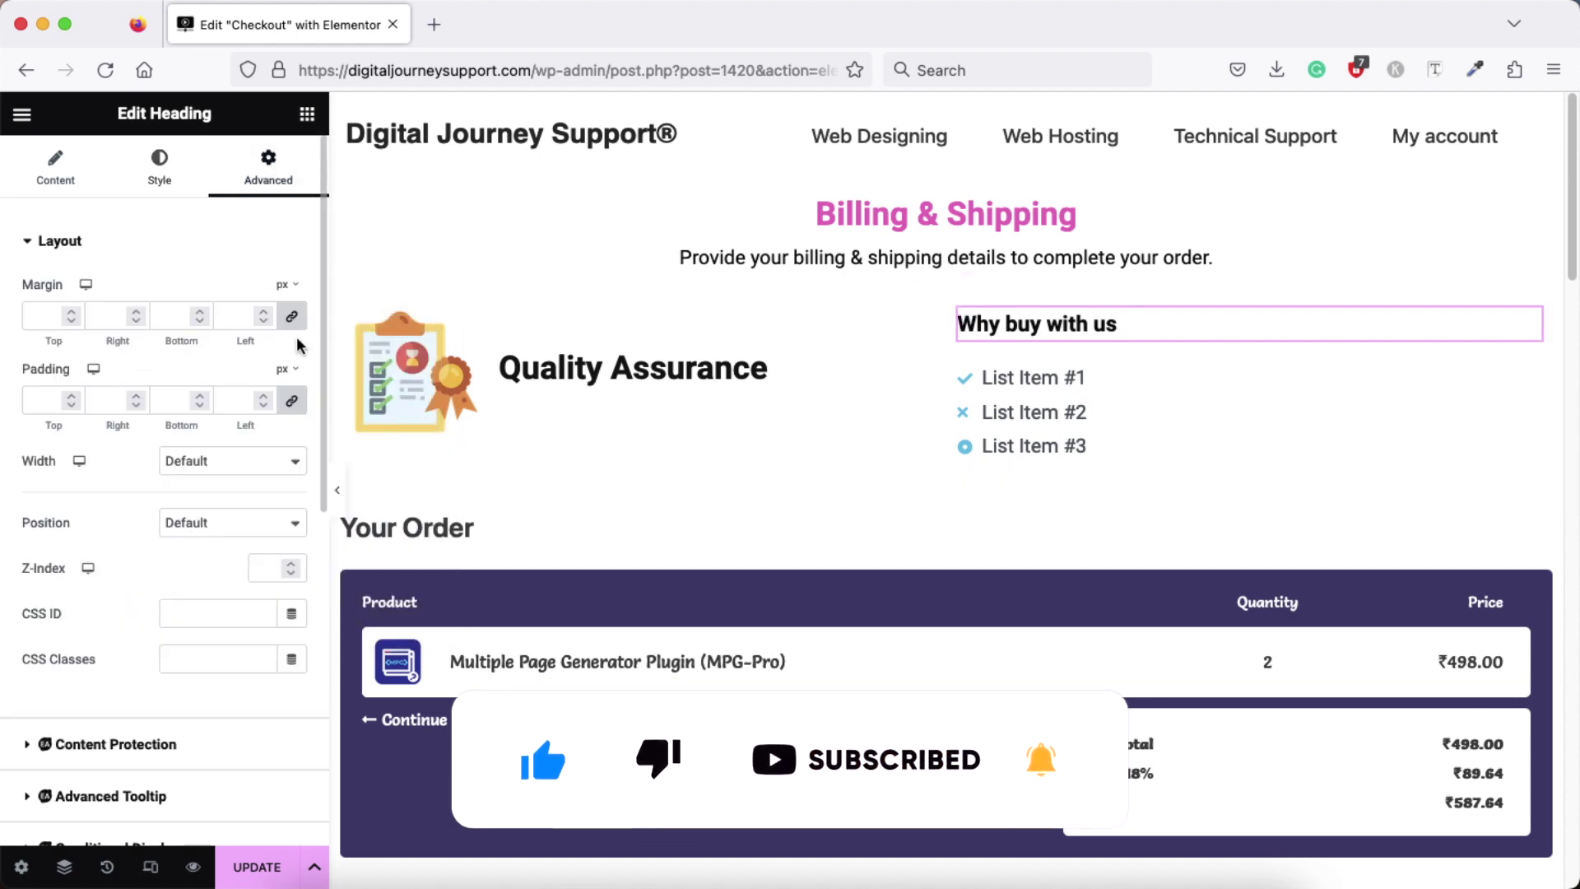
left_click(292, 318)
left_click(292, 401)
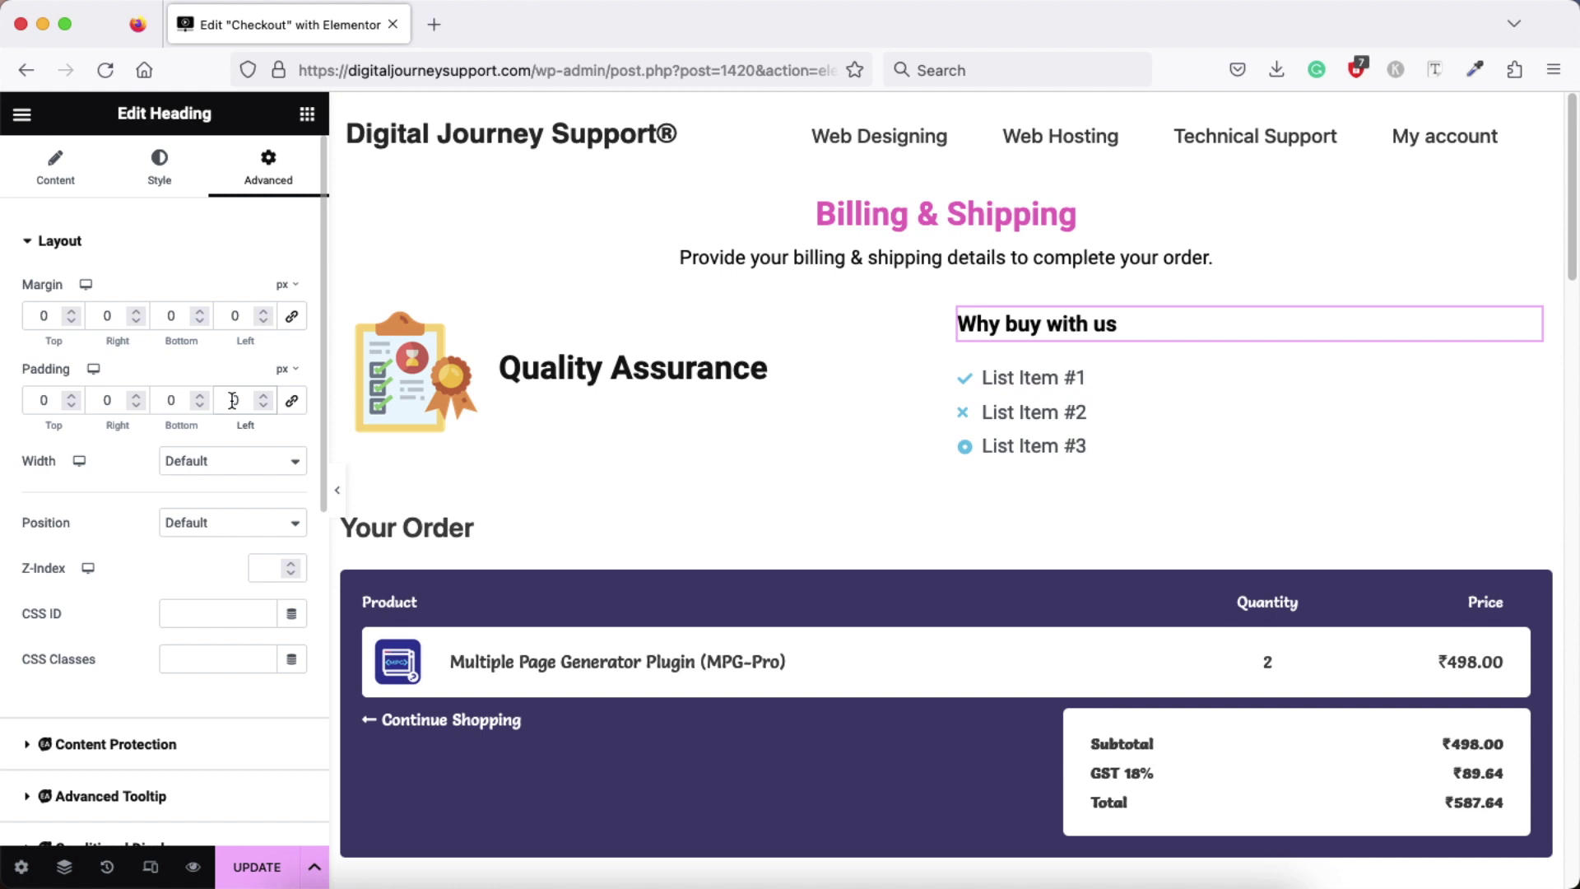
type("2800")
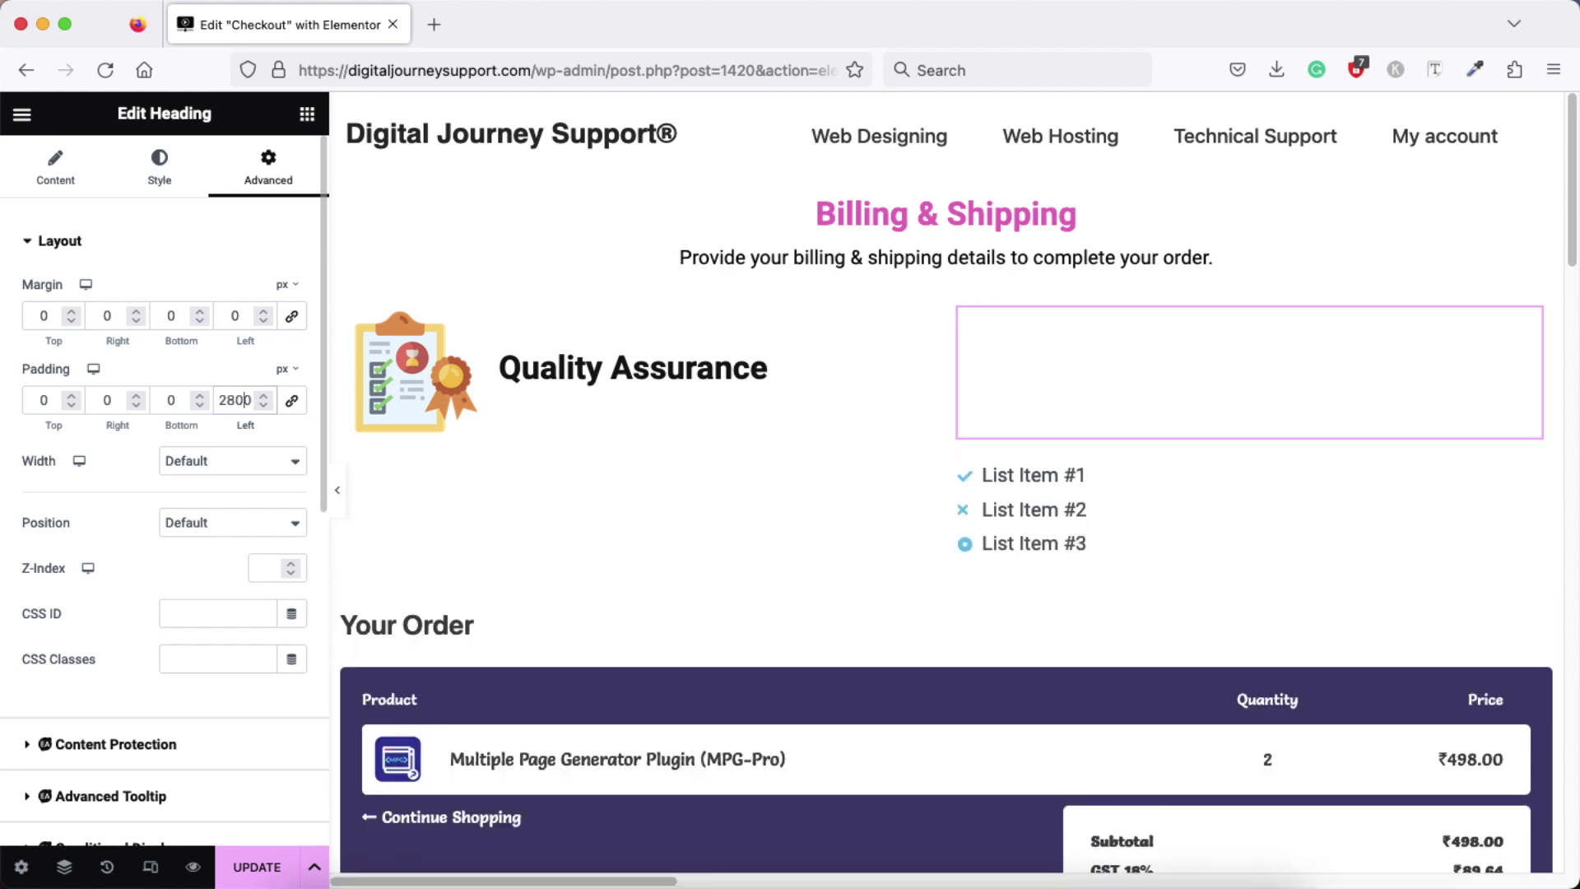
key("Delete")
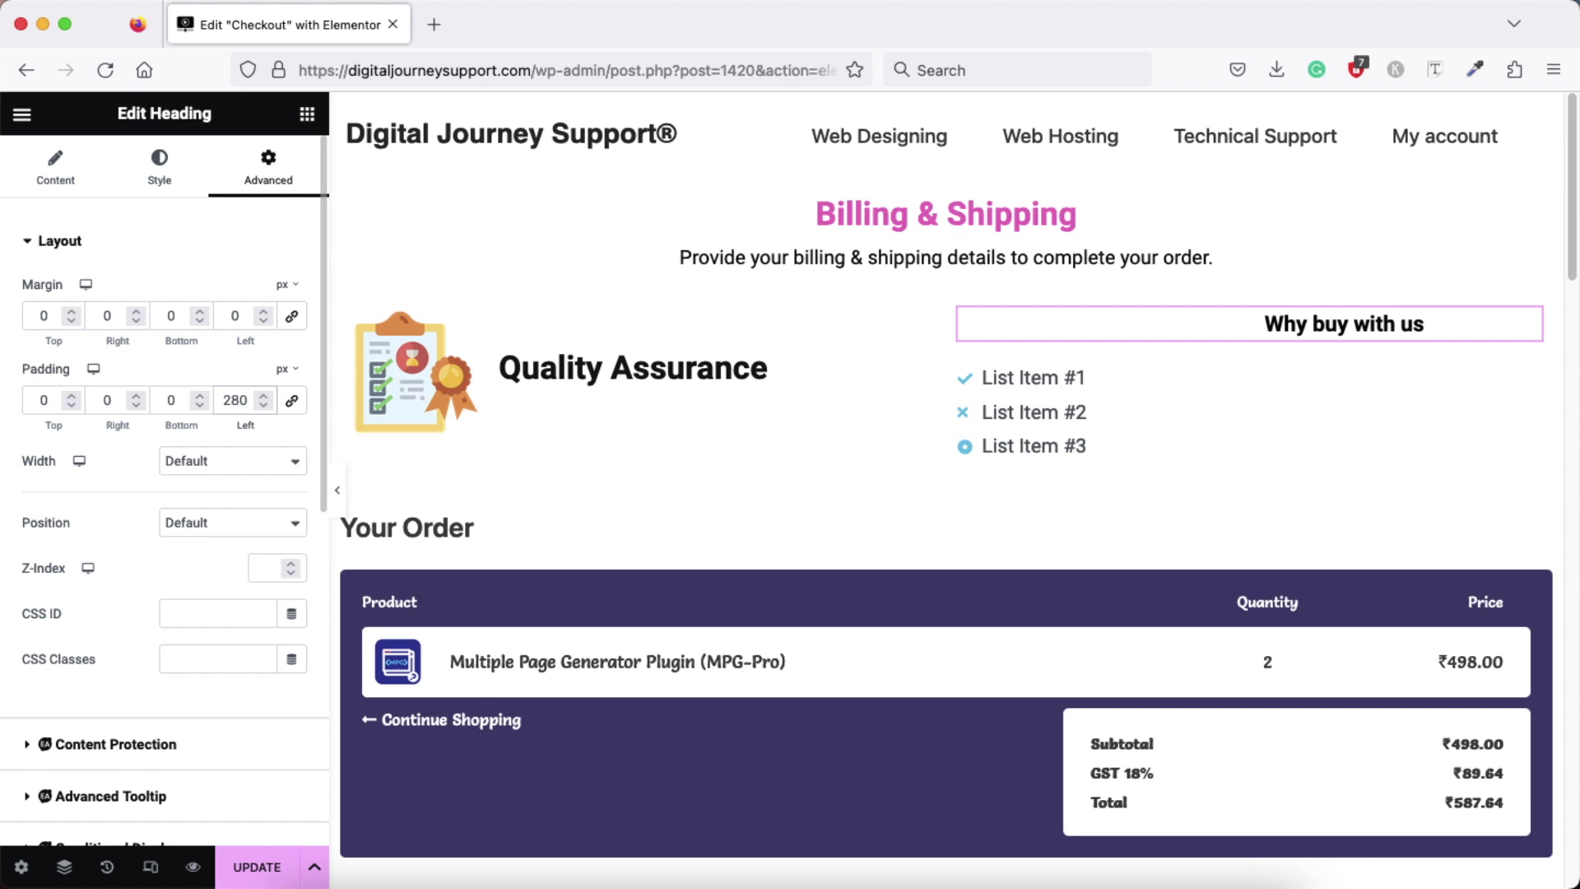
Unlink the icon list's padding values and set its left padding to 280 px
left_click(1314, 373)
left_click(268, 164)
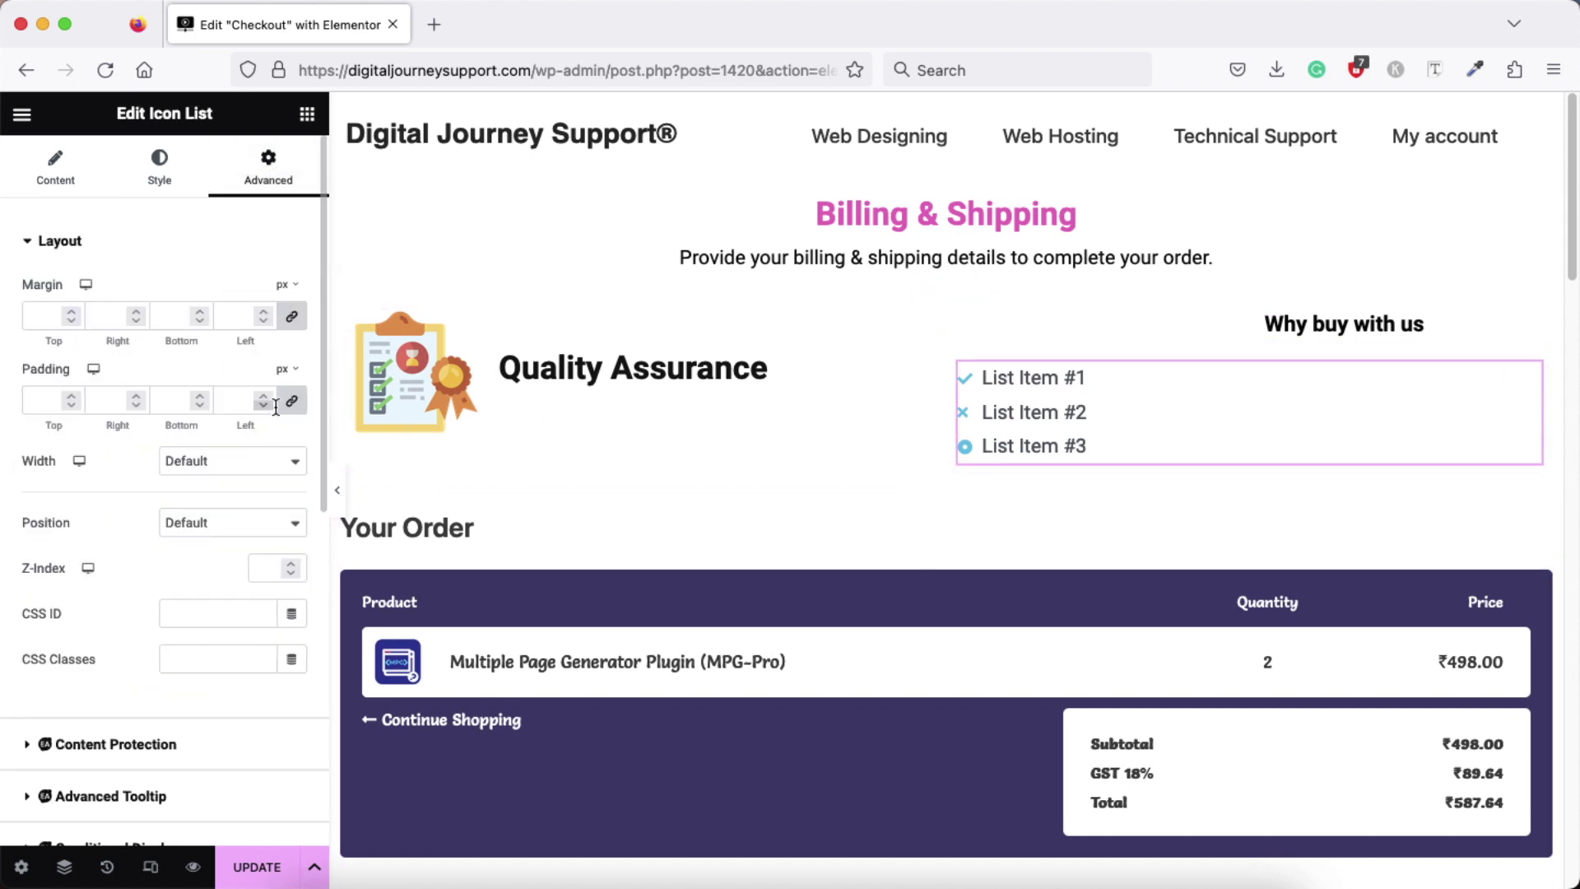
left_click(292, 400)
left_click(234, 400)
type("280")
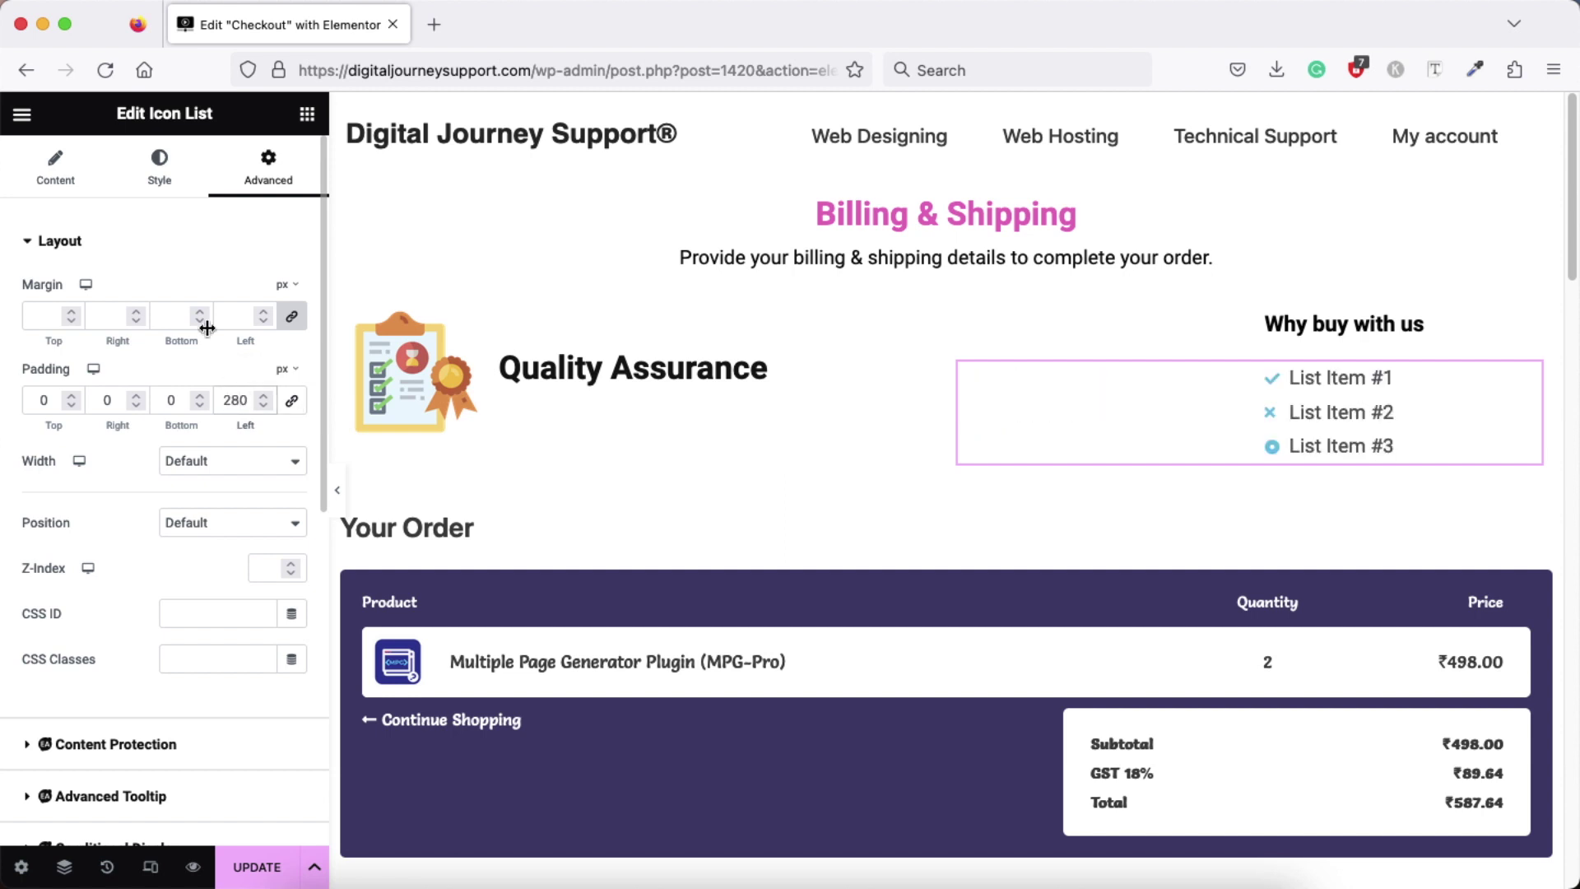
Change the text of the first icon list item to "100% virus free products"
left_click(55, 169)
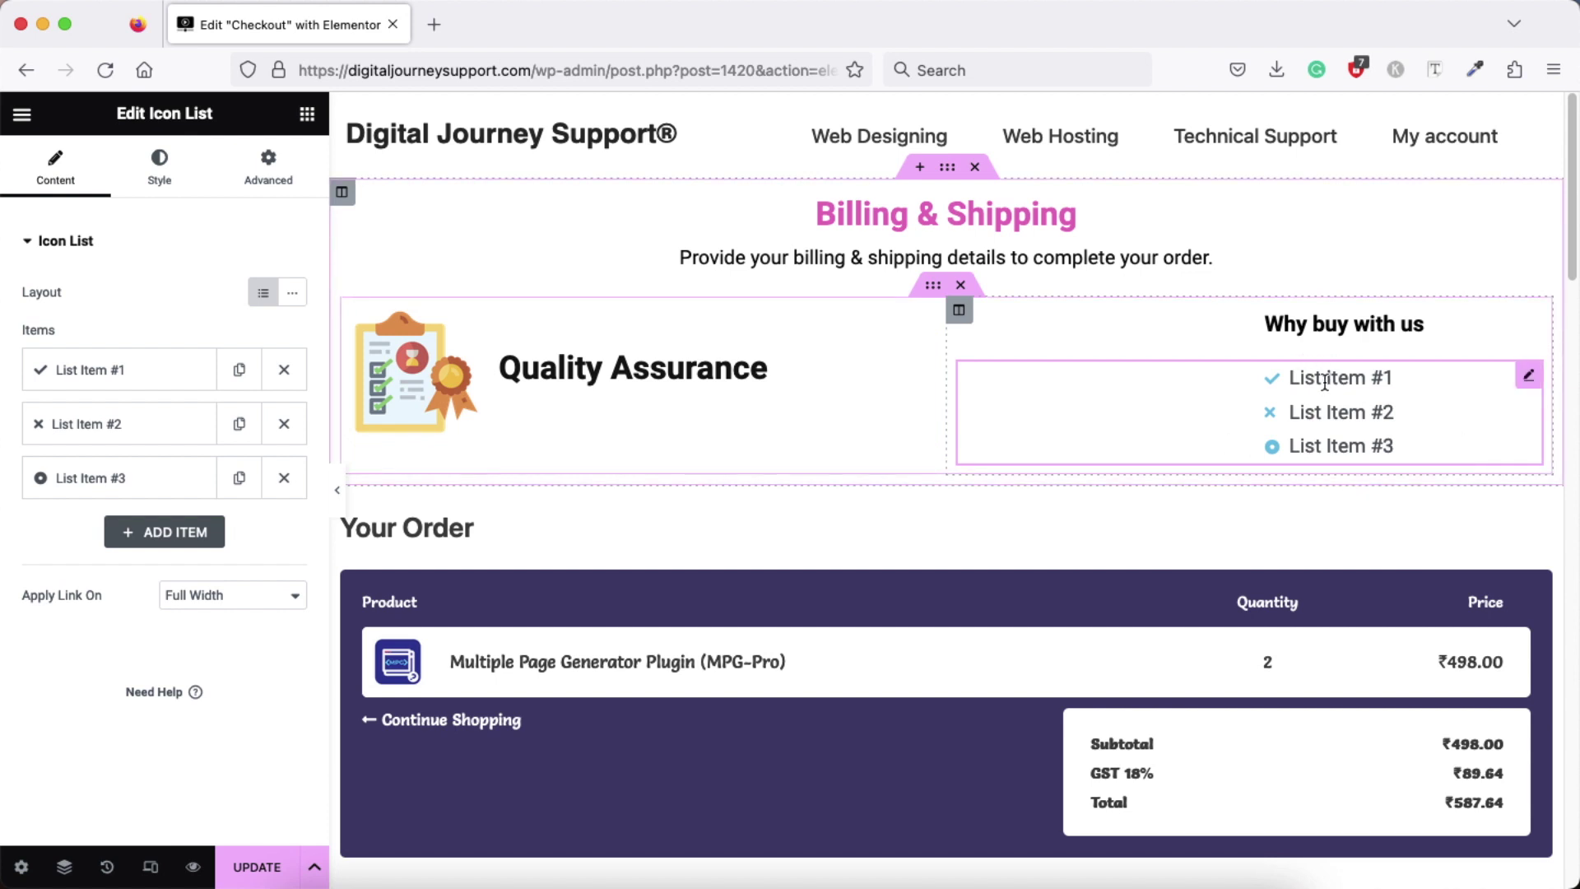
left_click(107, 370)
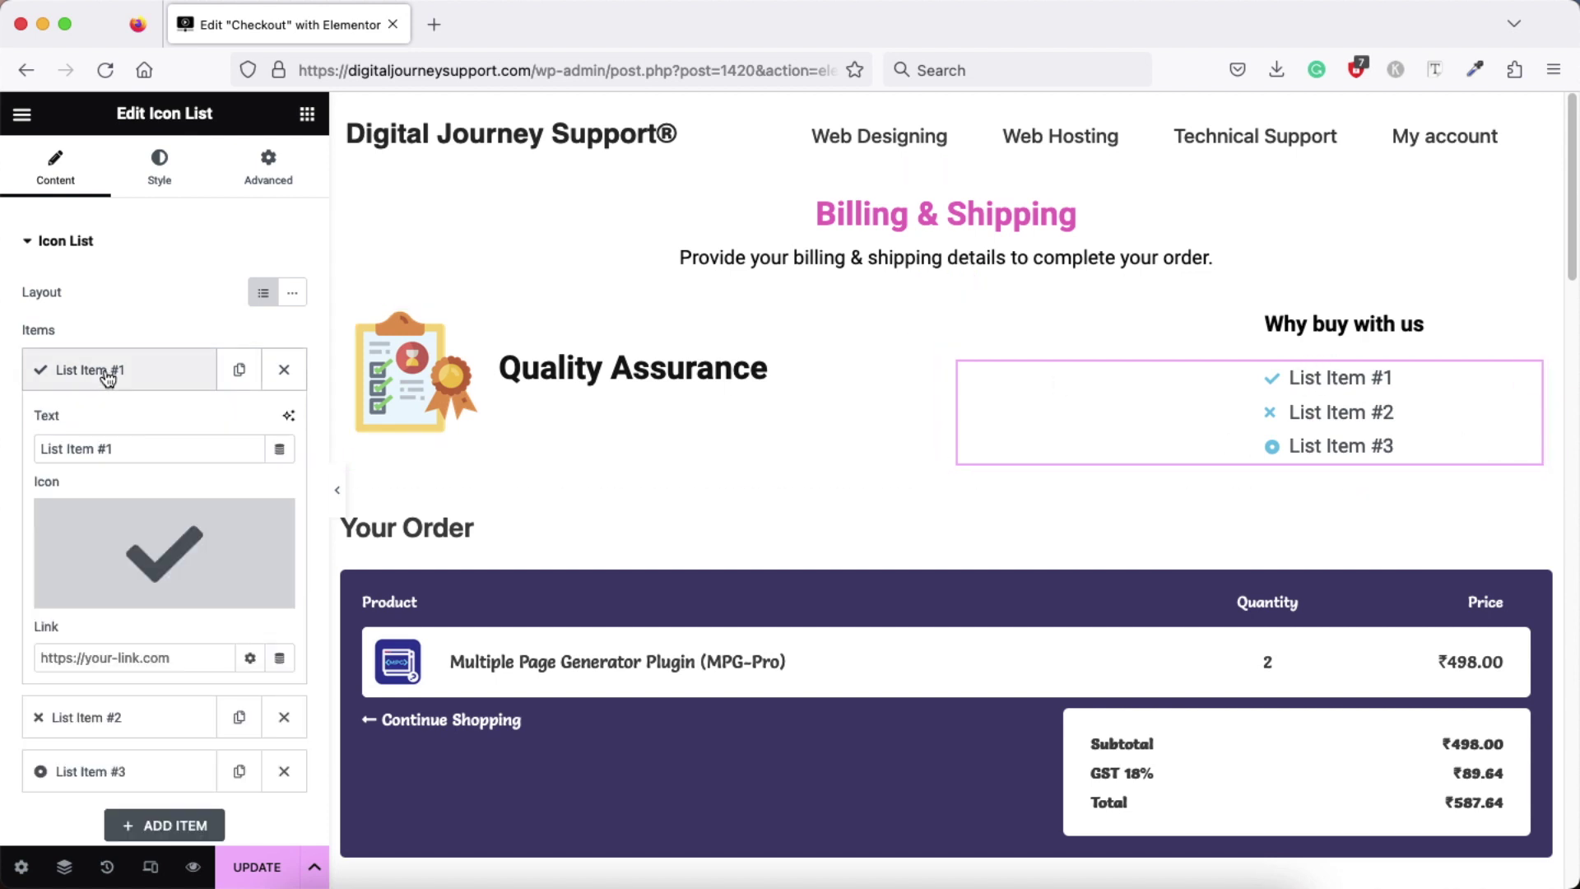
triple_click(141, 445)
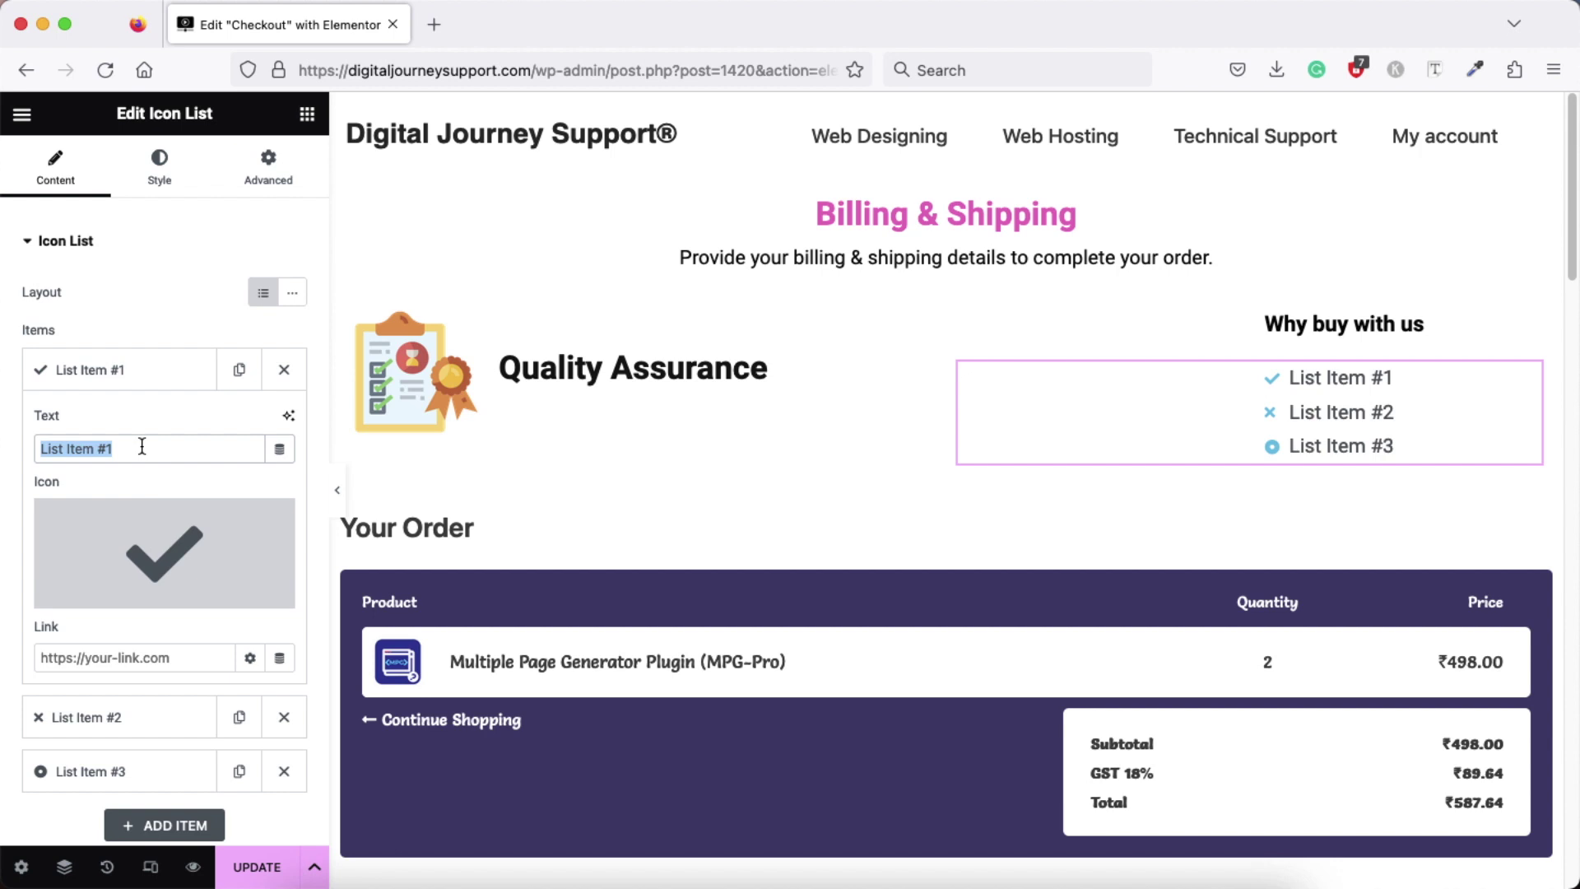
type("100% virus free products")
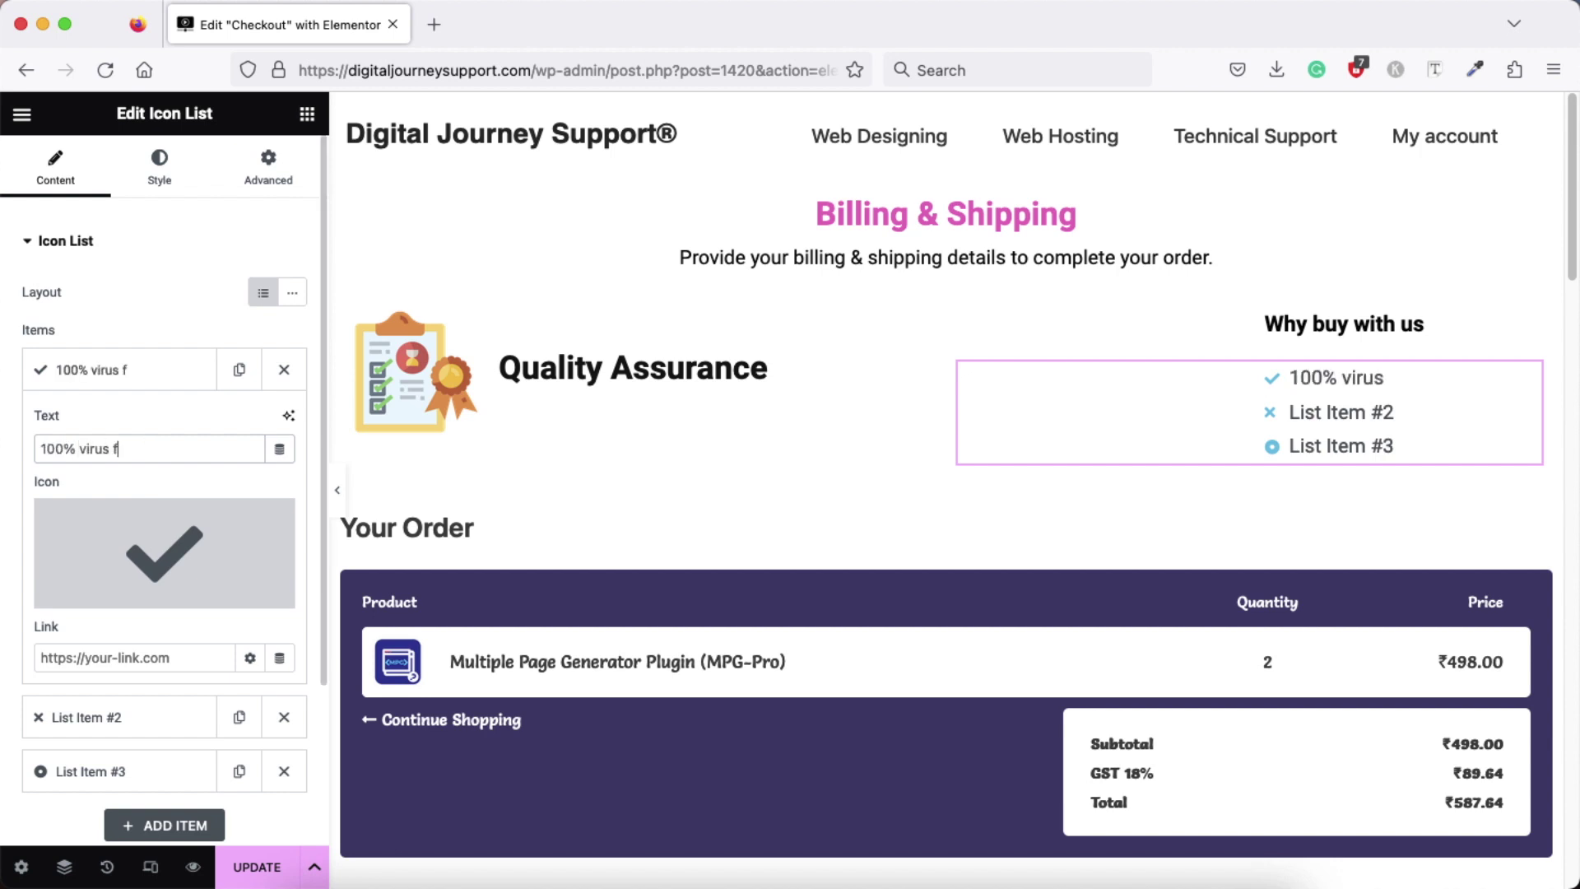
Change the second icon list item's text to "Lowest price in the market" and the third item's text to "24x7 customer support"
left_click(99, 717)
triple_click(121, 508)
type("Lowest price in the market")
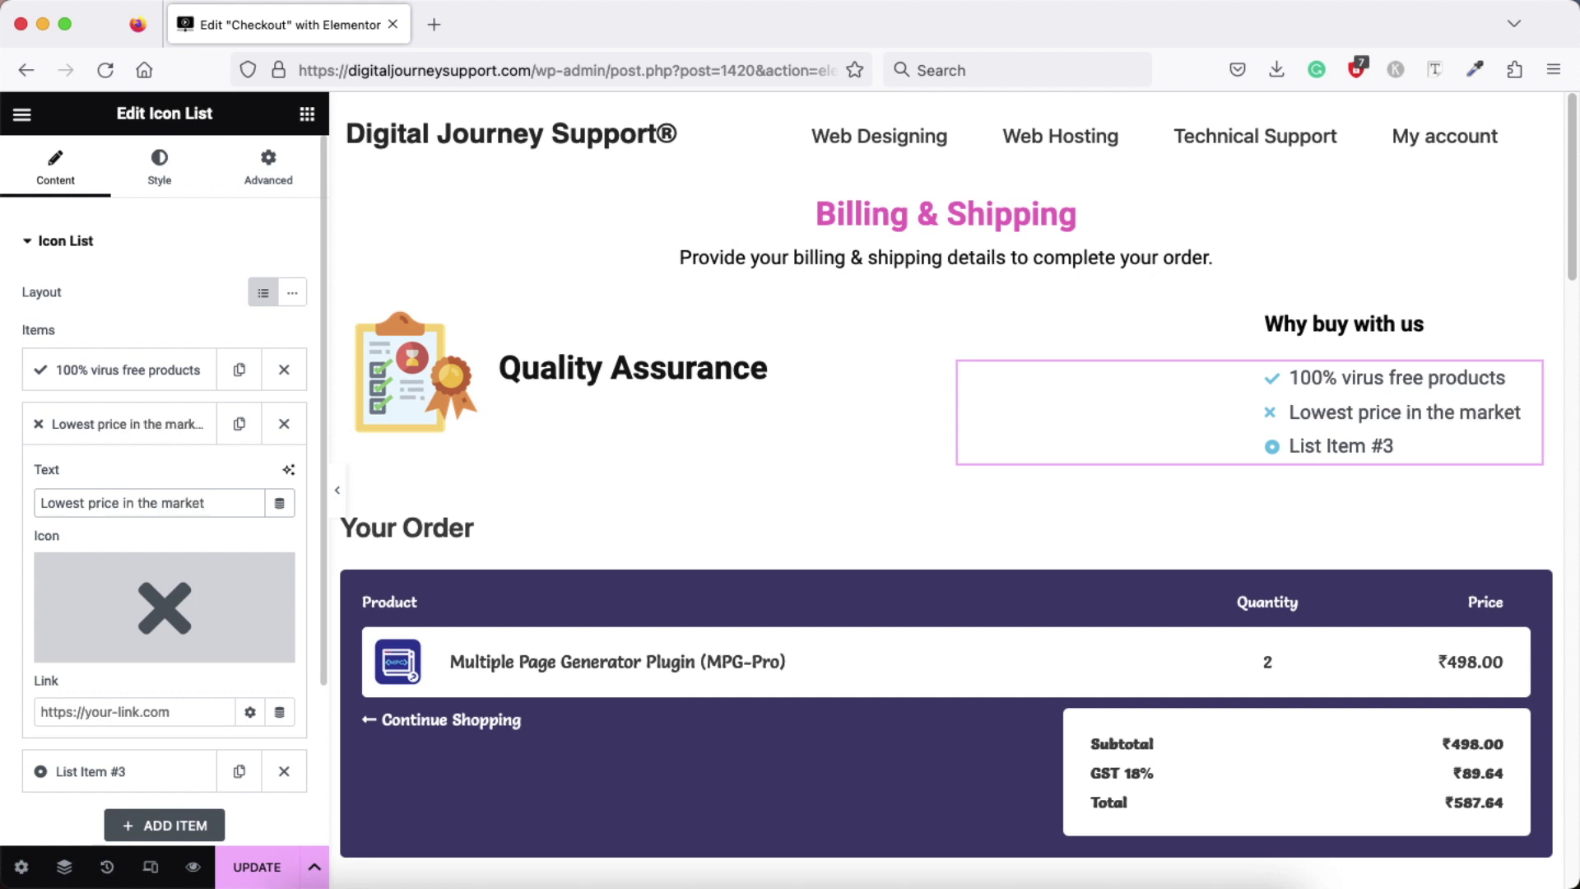
left_click(124, 771)
triple_click(74, 557)
type("24x7 customer support")
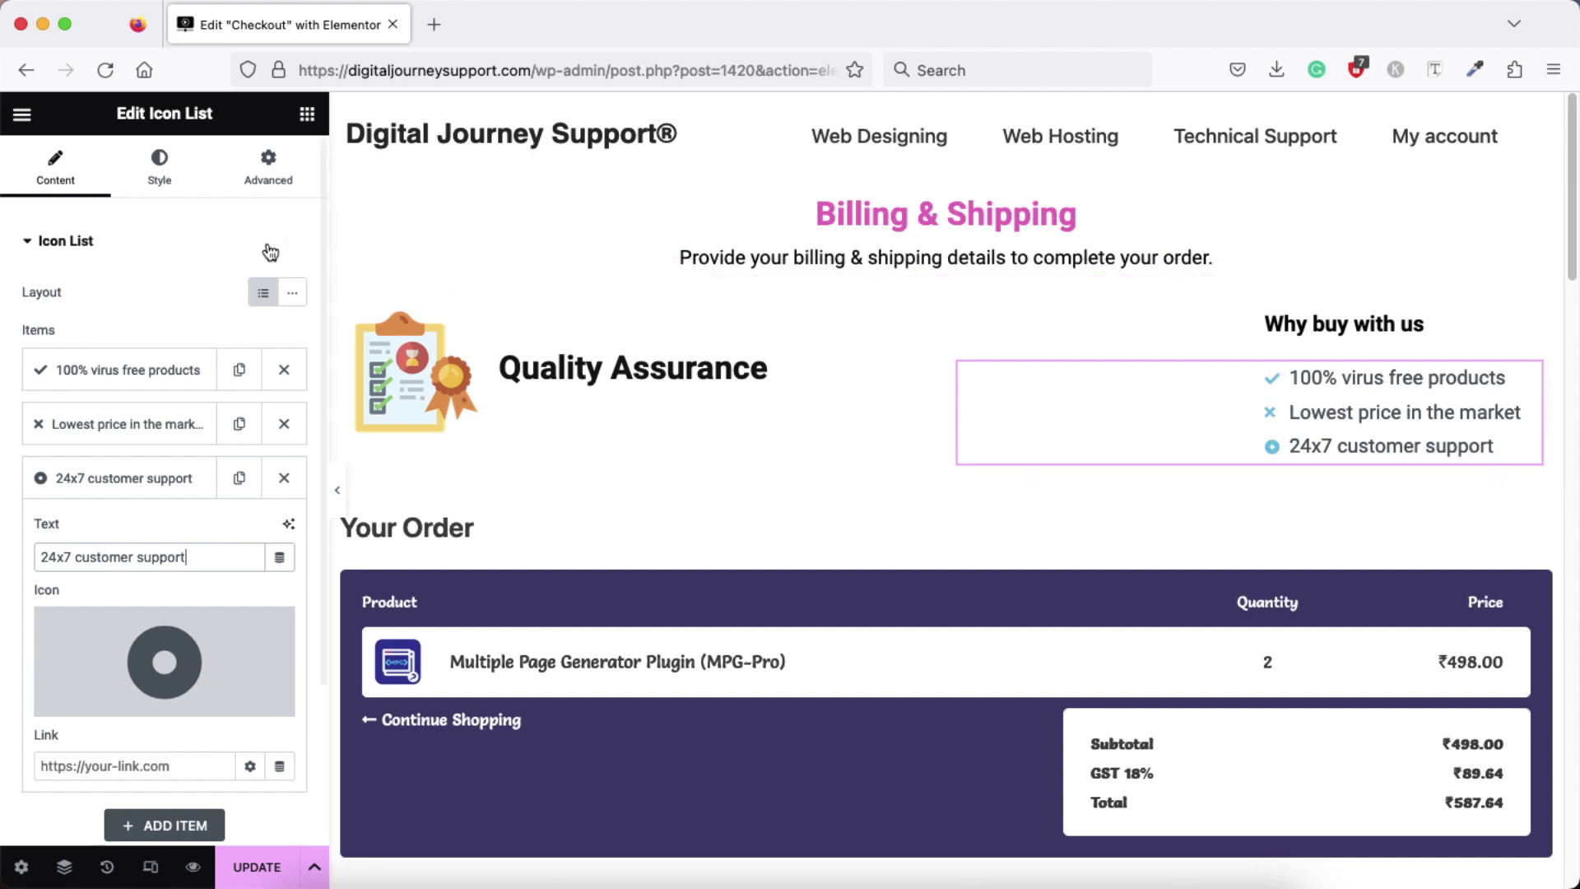
Left-align the icon list and set its normal icon colour to green
left_click(160, 182)
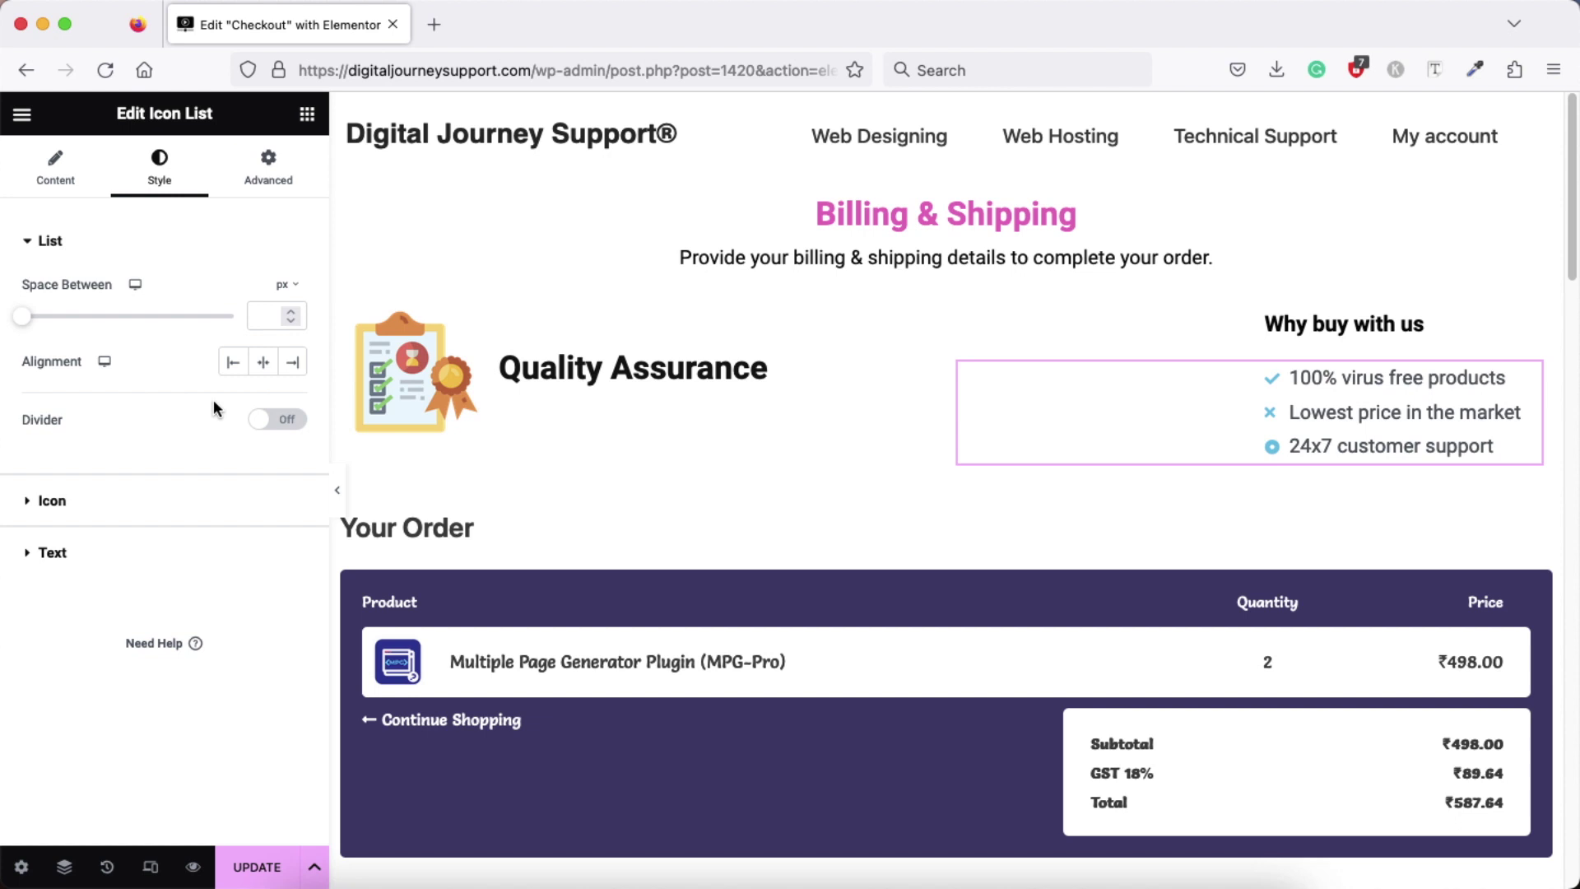
left_click(233, 362)
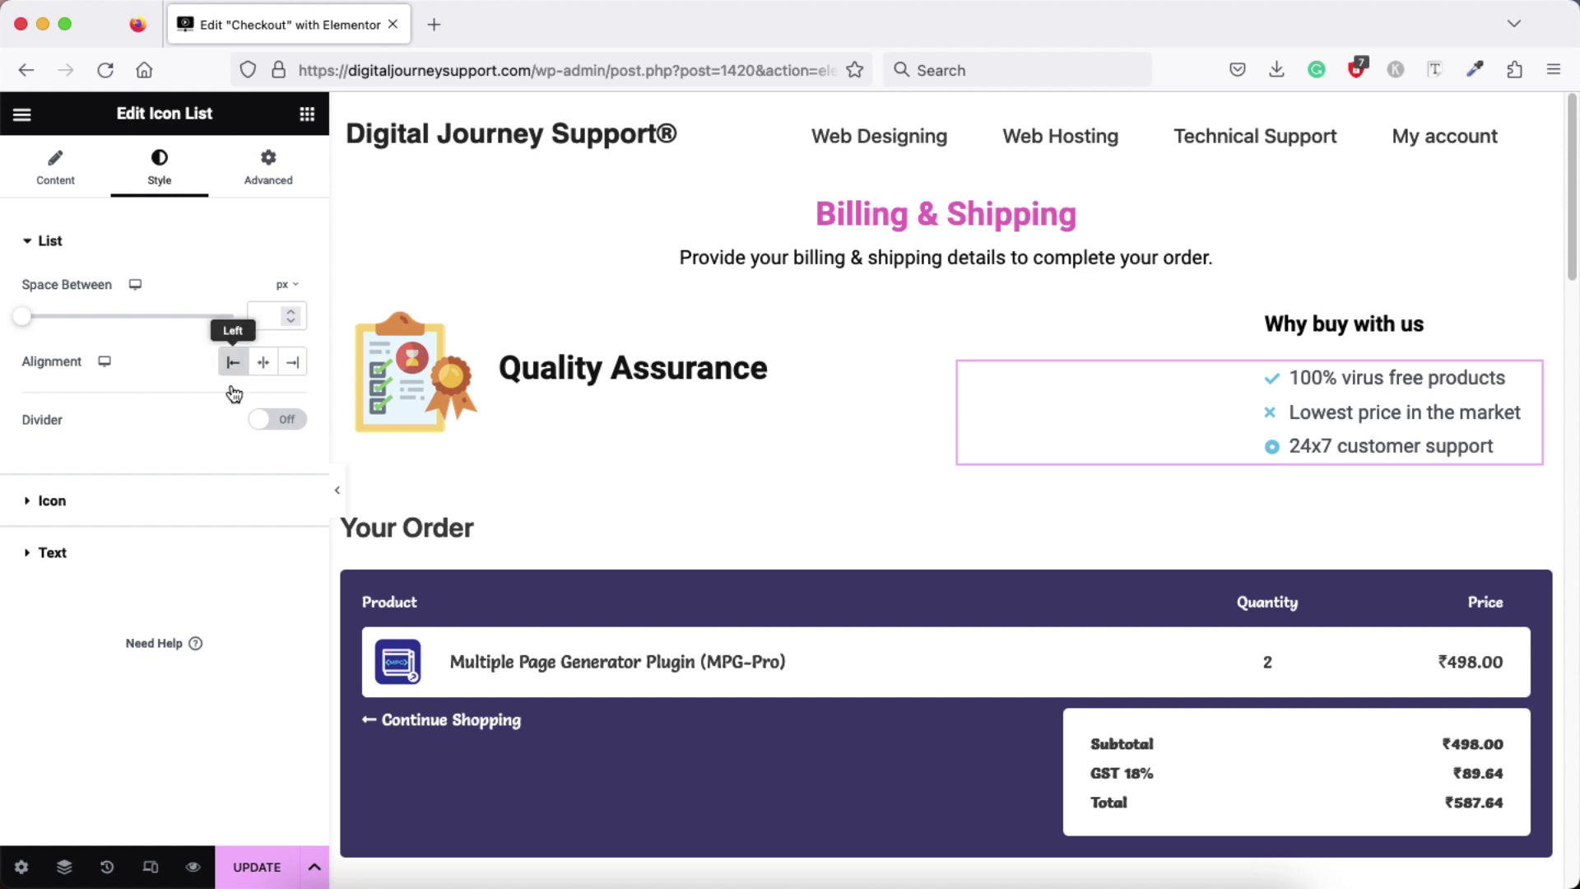
left_click(92, 506)
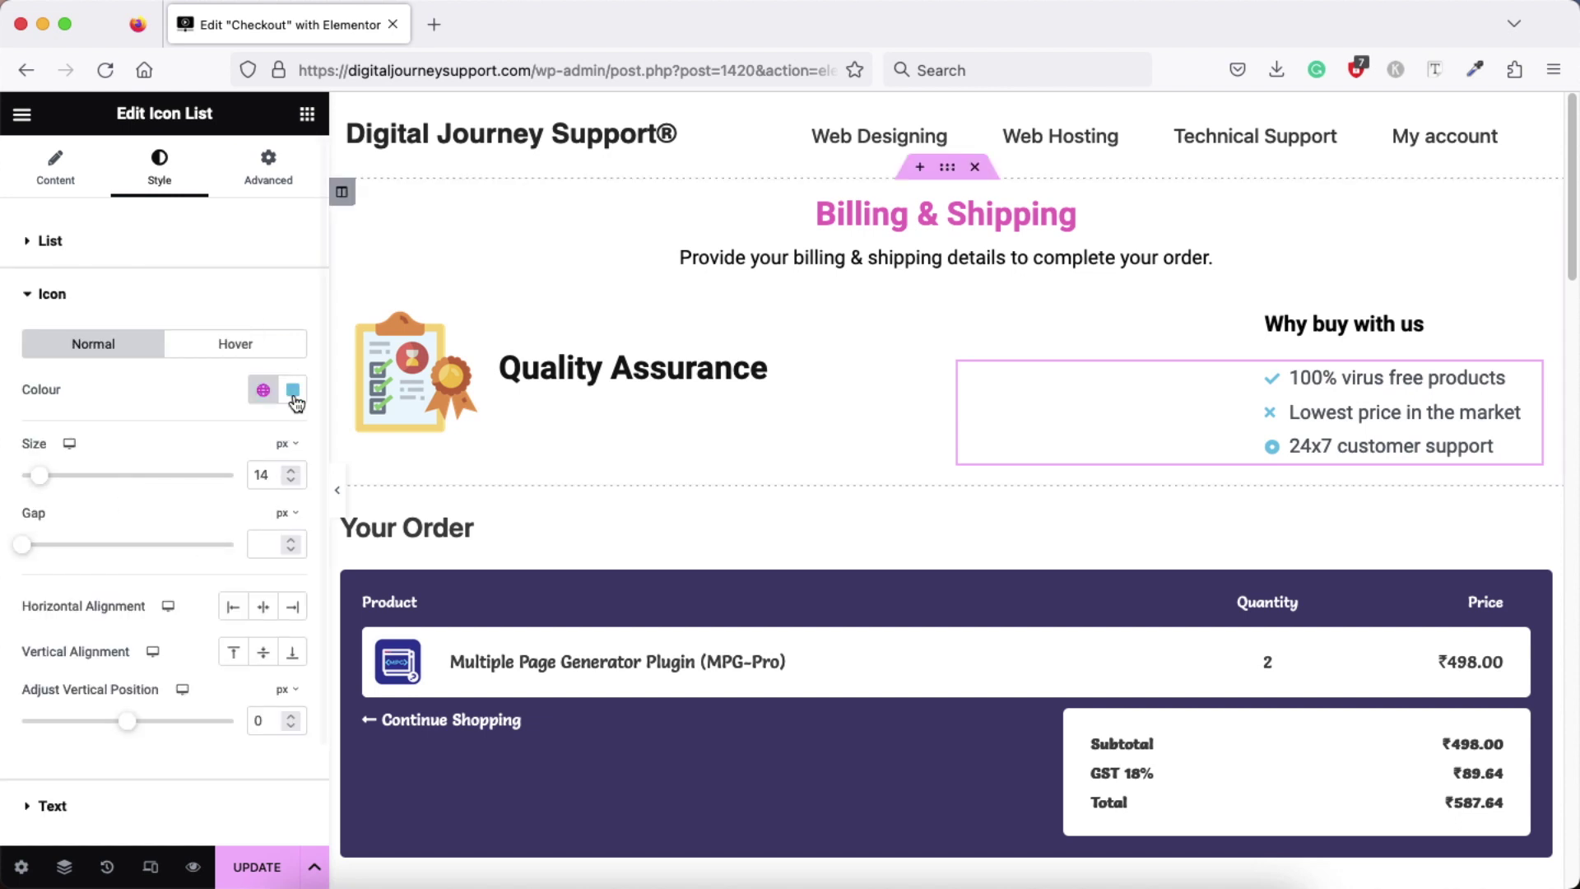
left_click(293, 392)
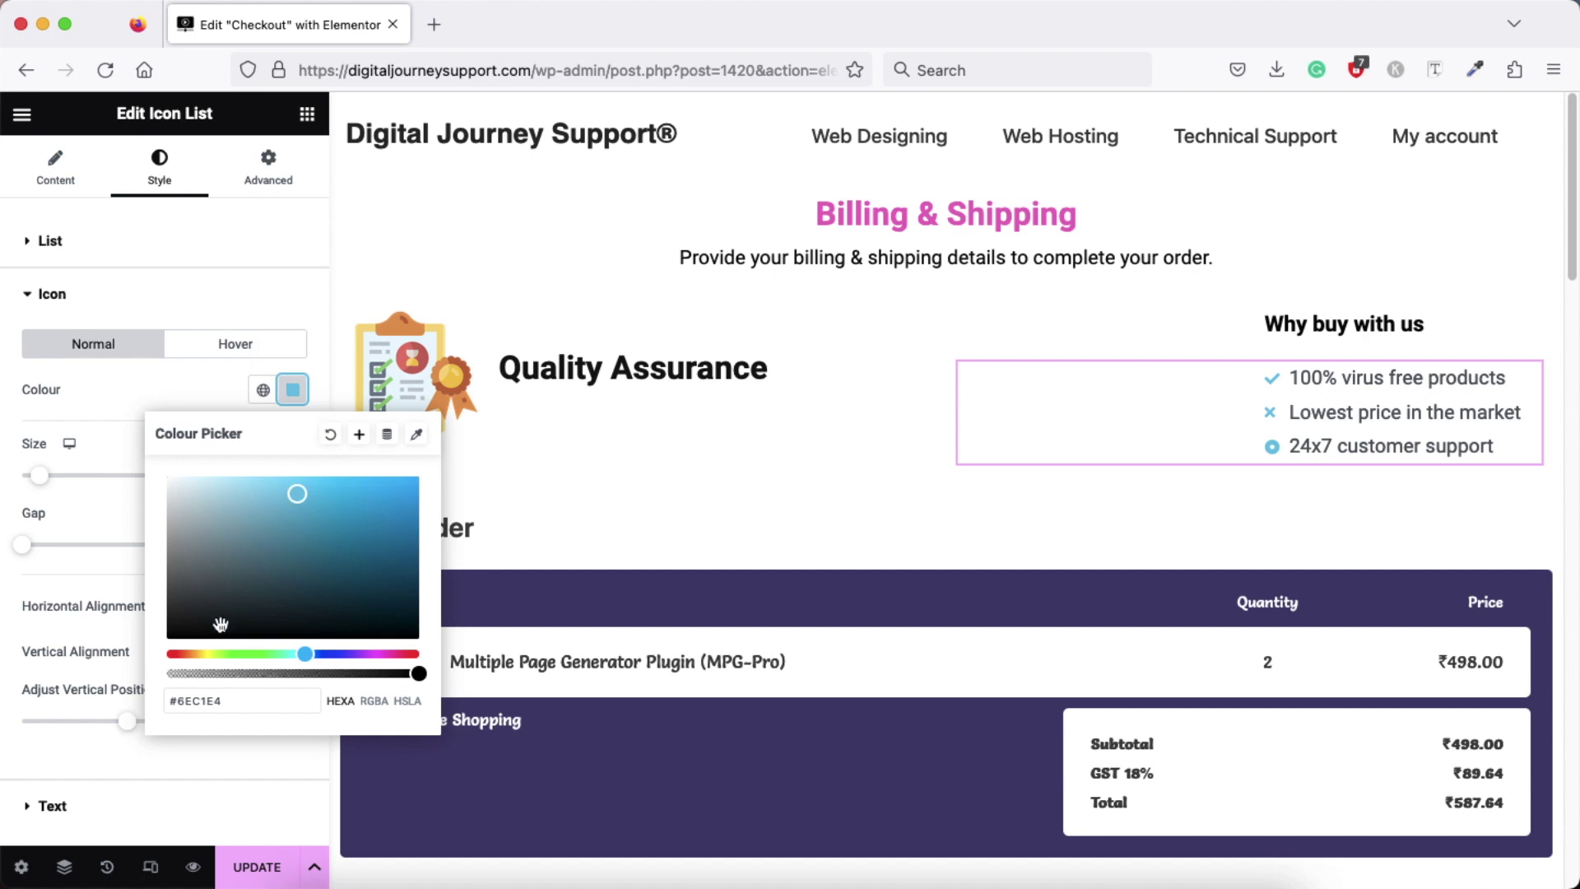
left_click(257, 651)
left_click(321, 501)
left_click(398, 521)
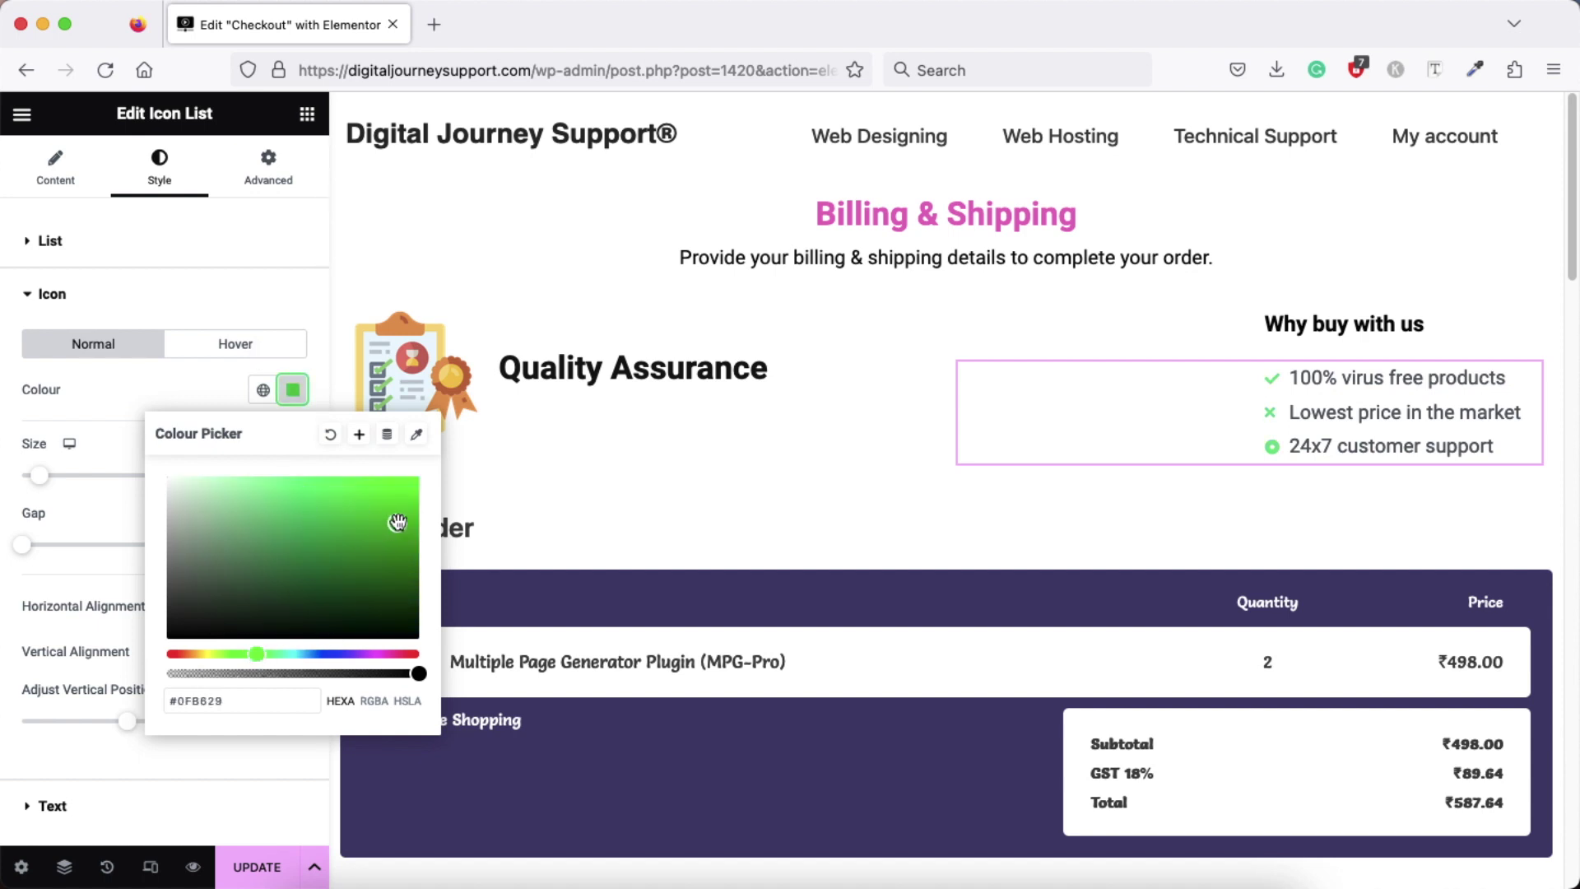
left_click(293, 389)
Replace the icon of the "100% virus free products" item with the solid check circle from the icon library
left_click(48, 179)
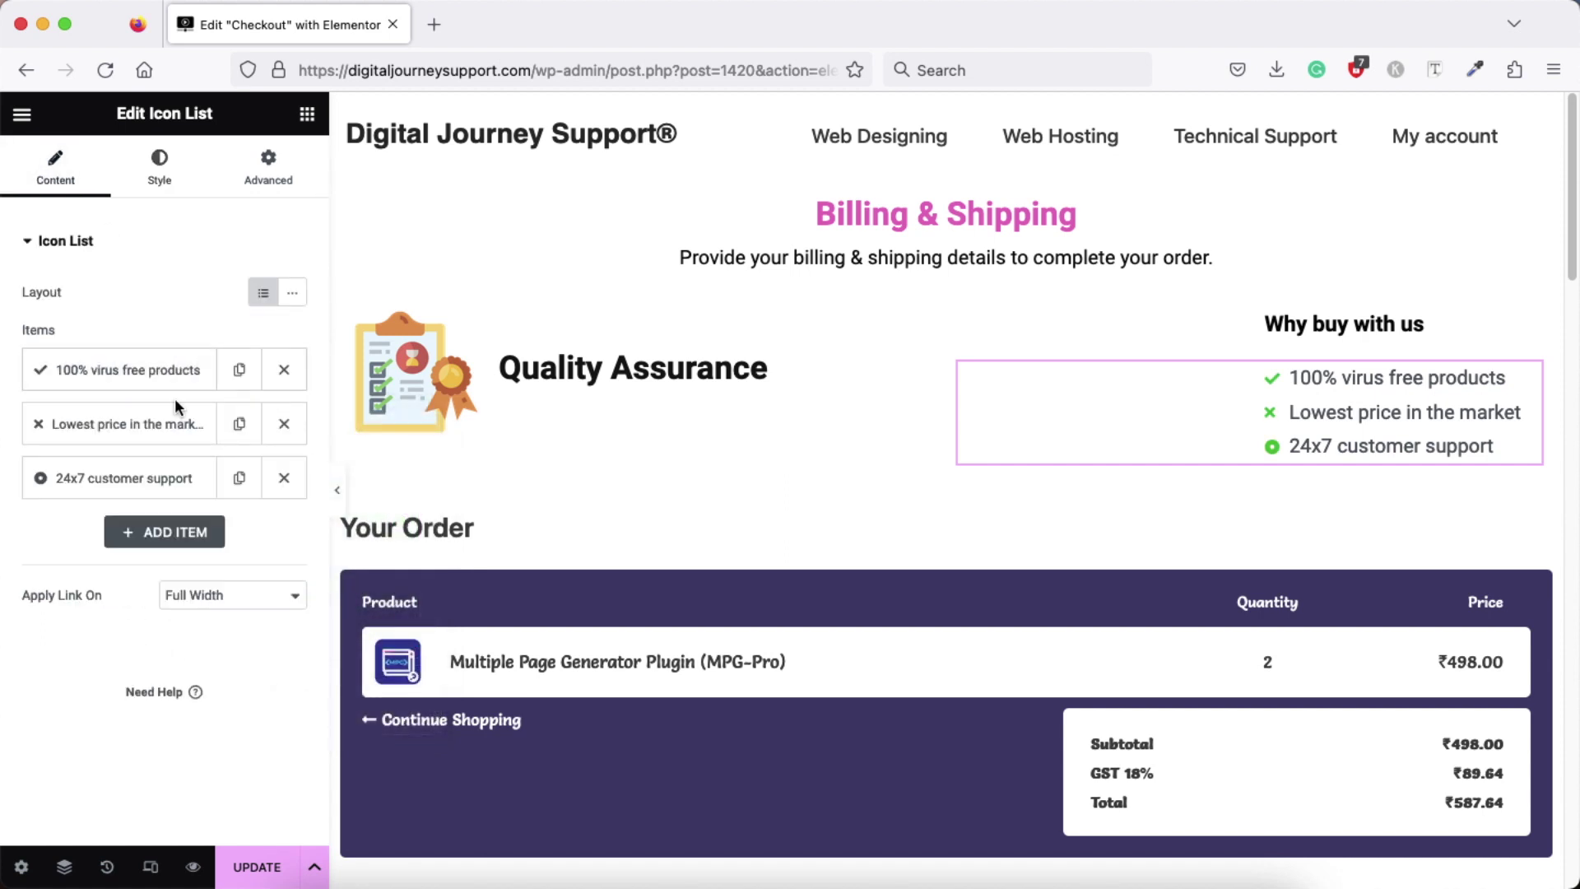
left_click(136, 374)
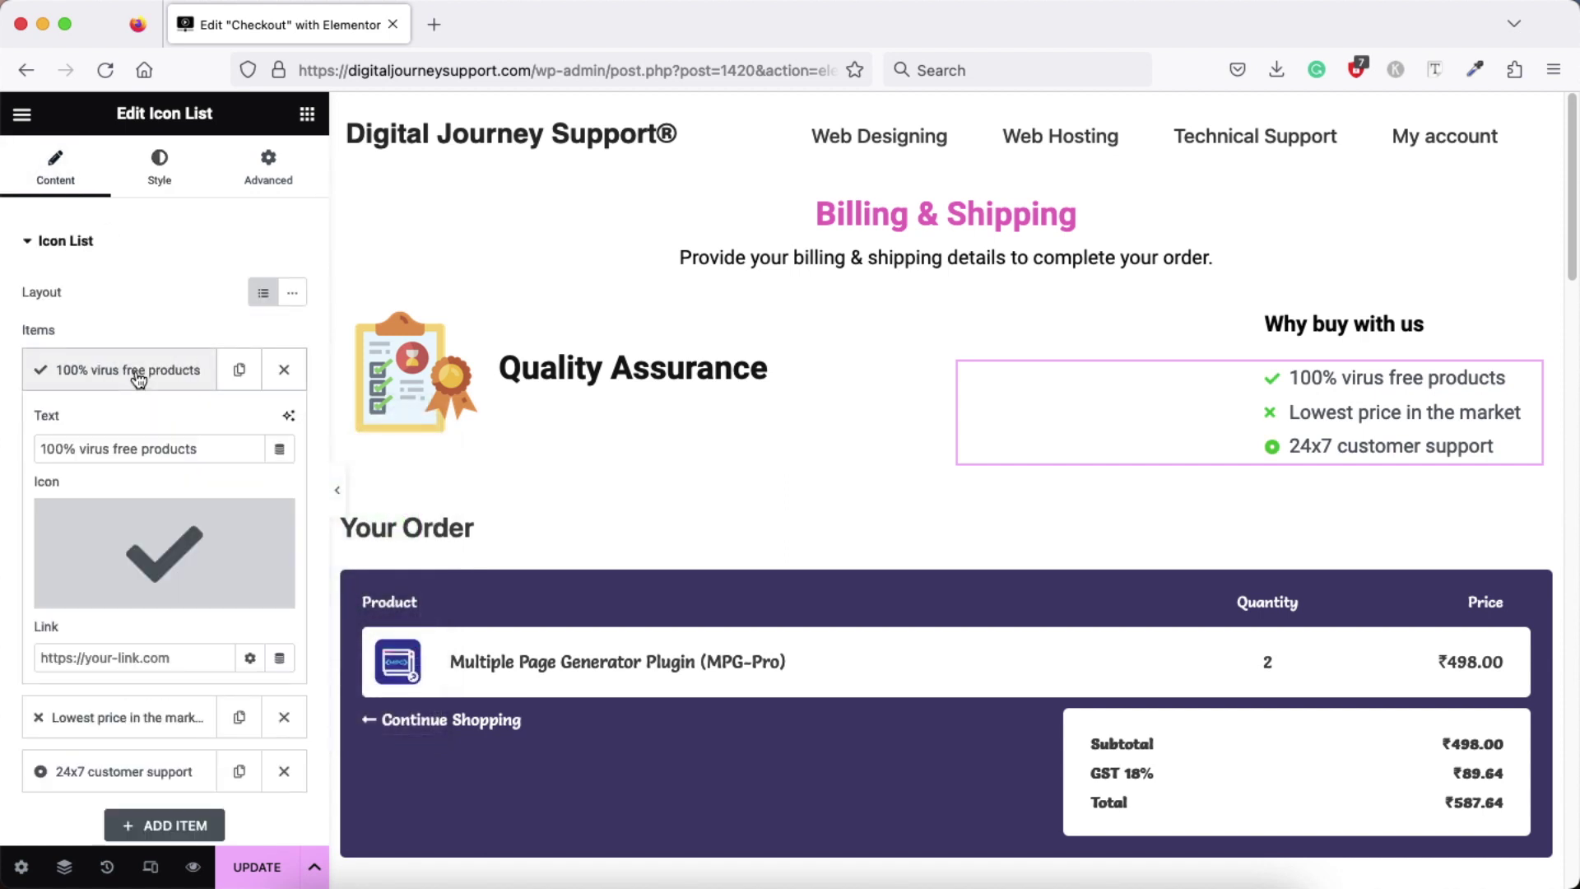
left_click(149, 542)
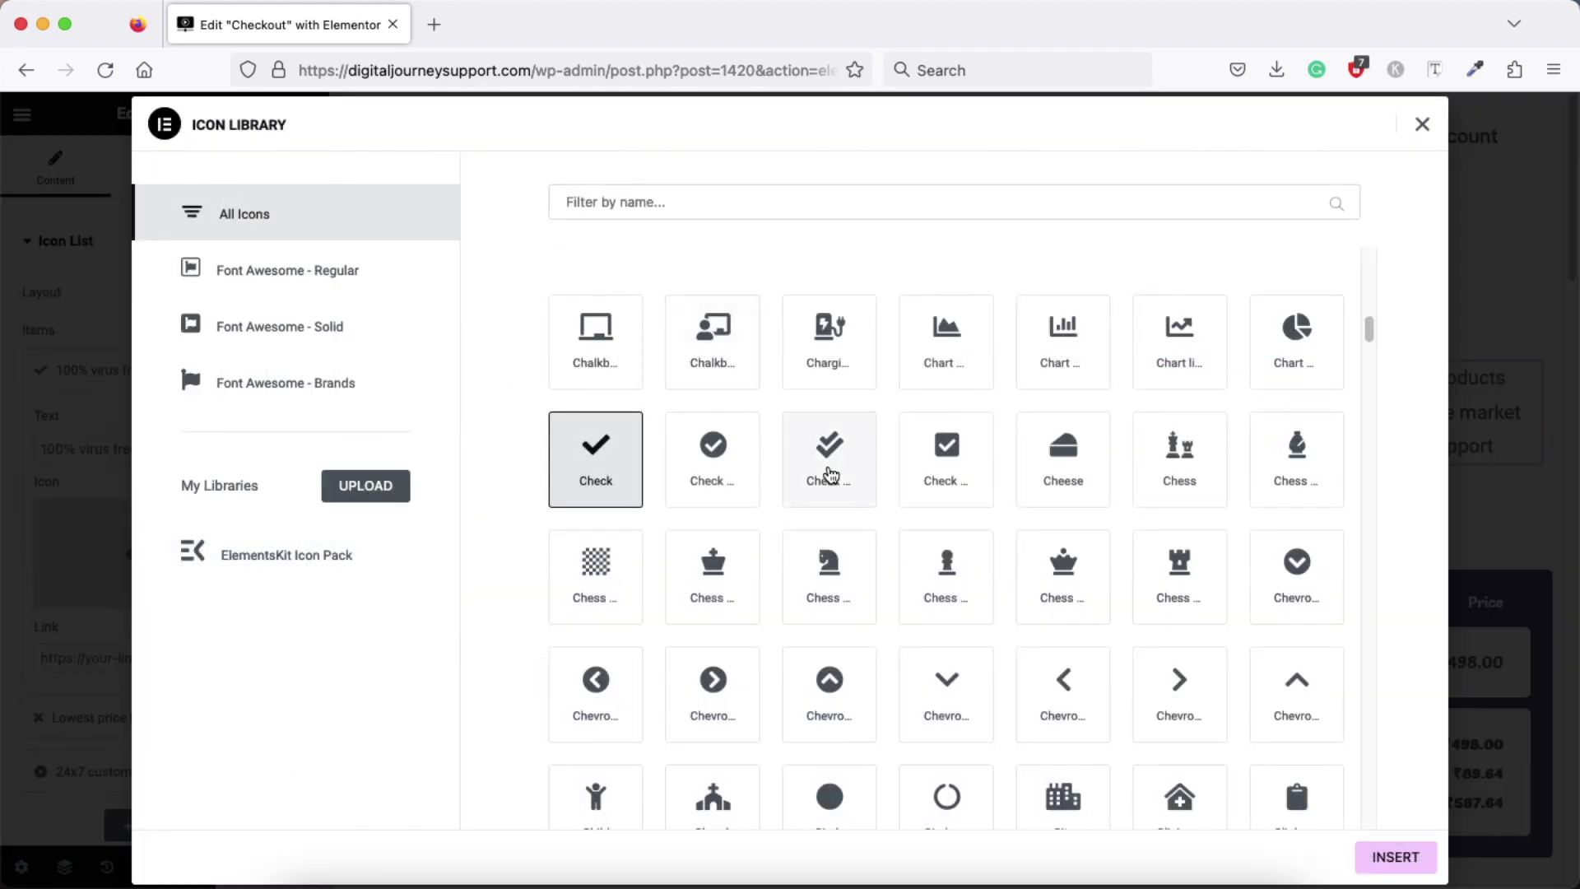
left_click(713, 467)
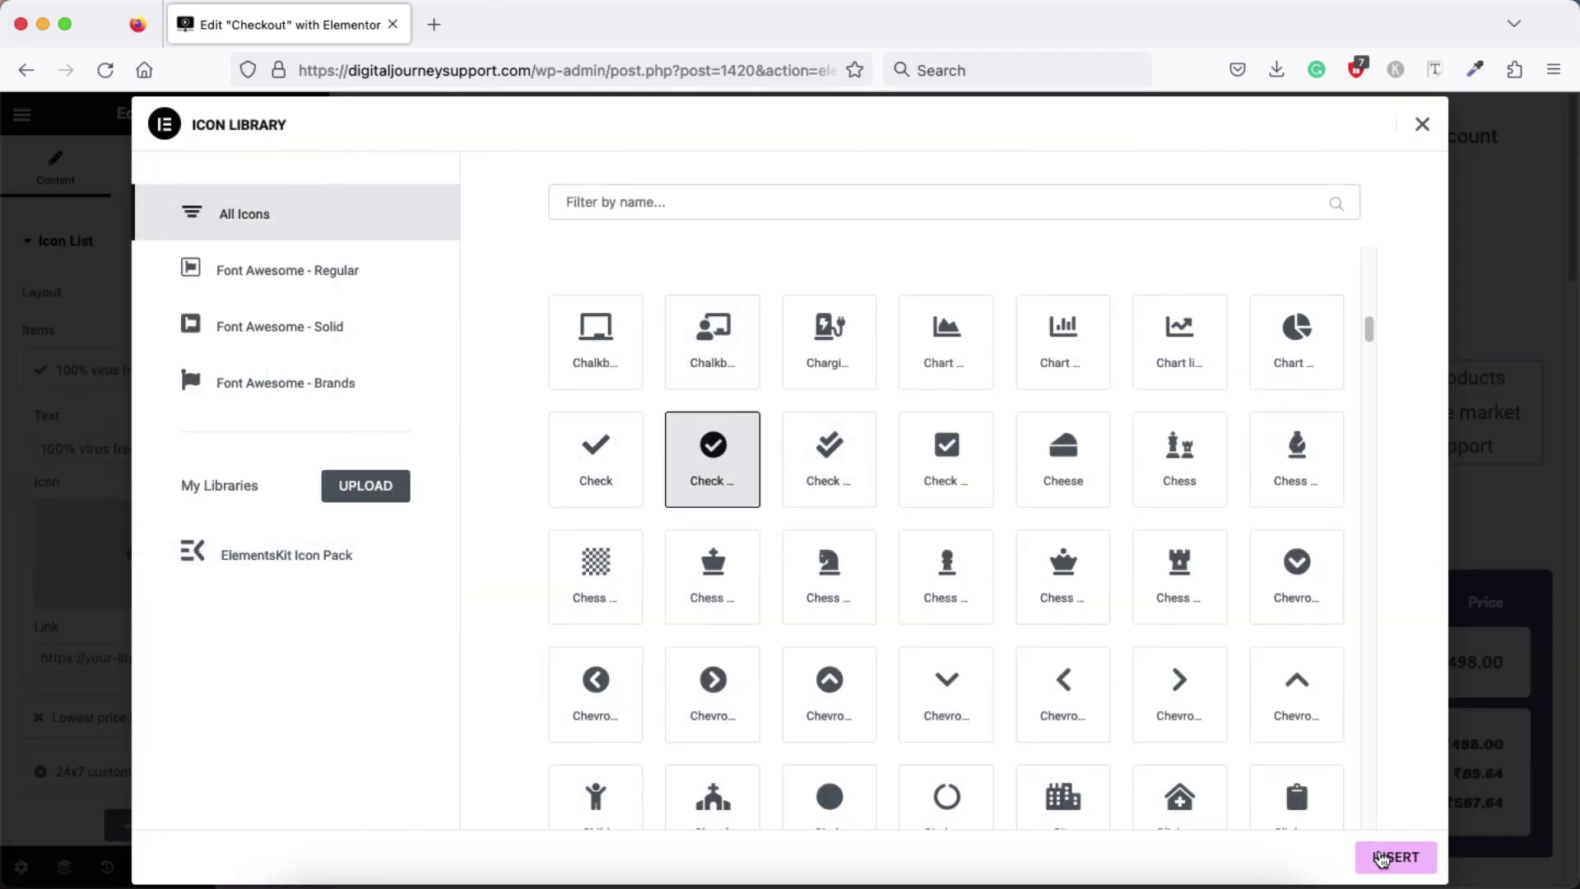
left_click(1390, 855)
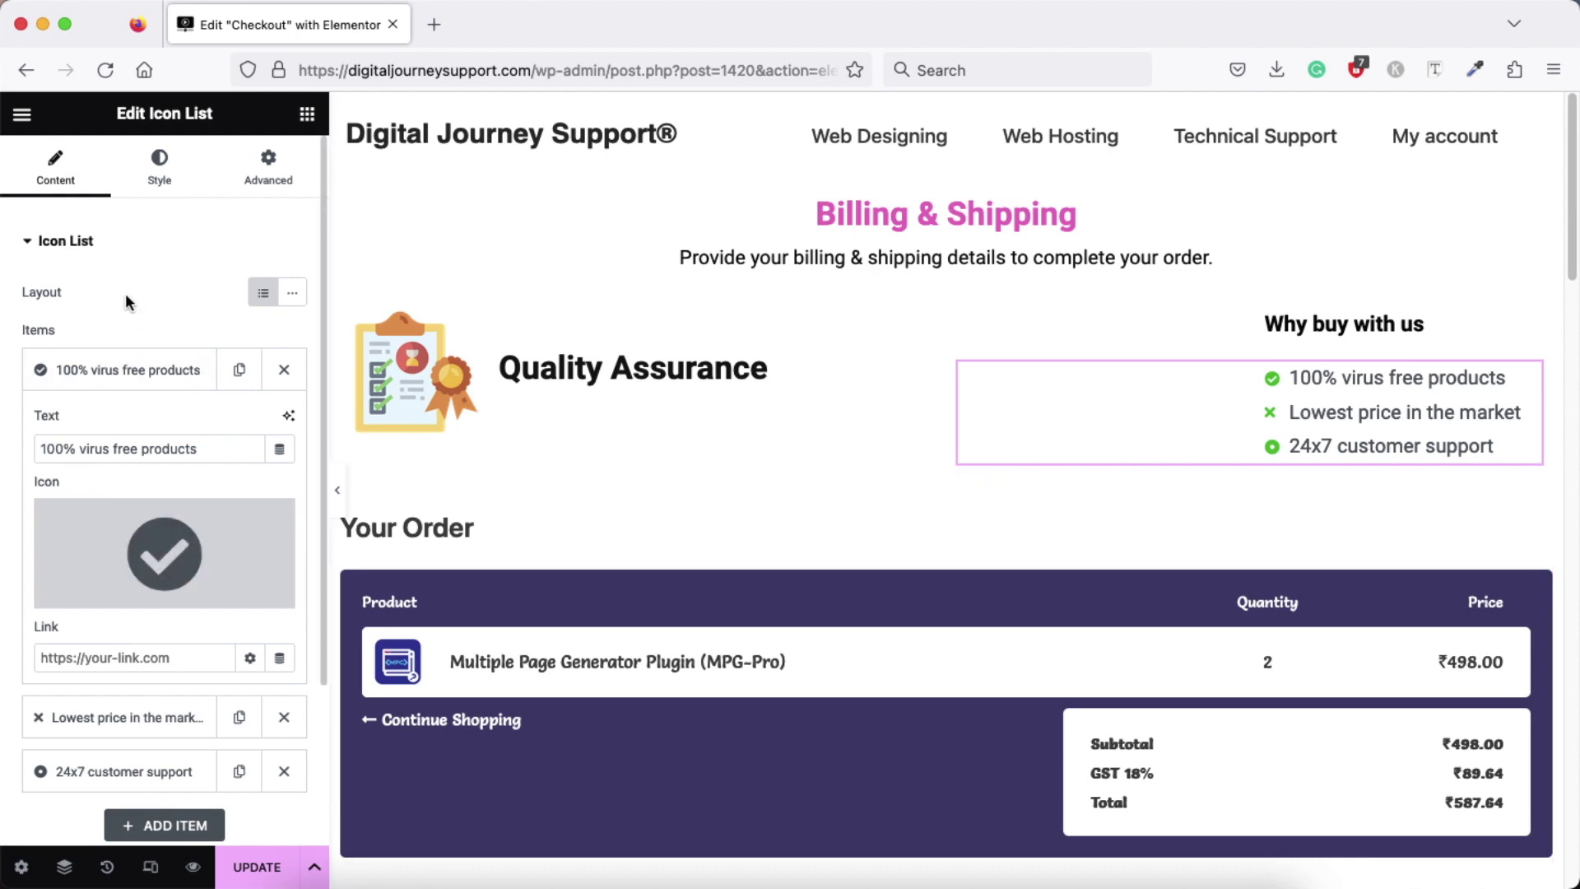
Replace the icons of the "Lowest price in the market" and "24x7 customer support" items with the check circle and preview the page
left_click(123, 716)
left_click(164, 612)
type("ch")
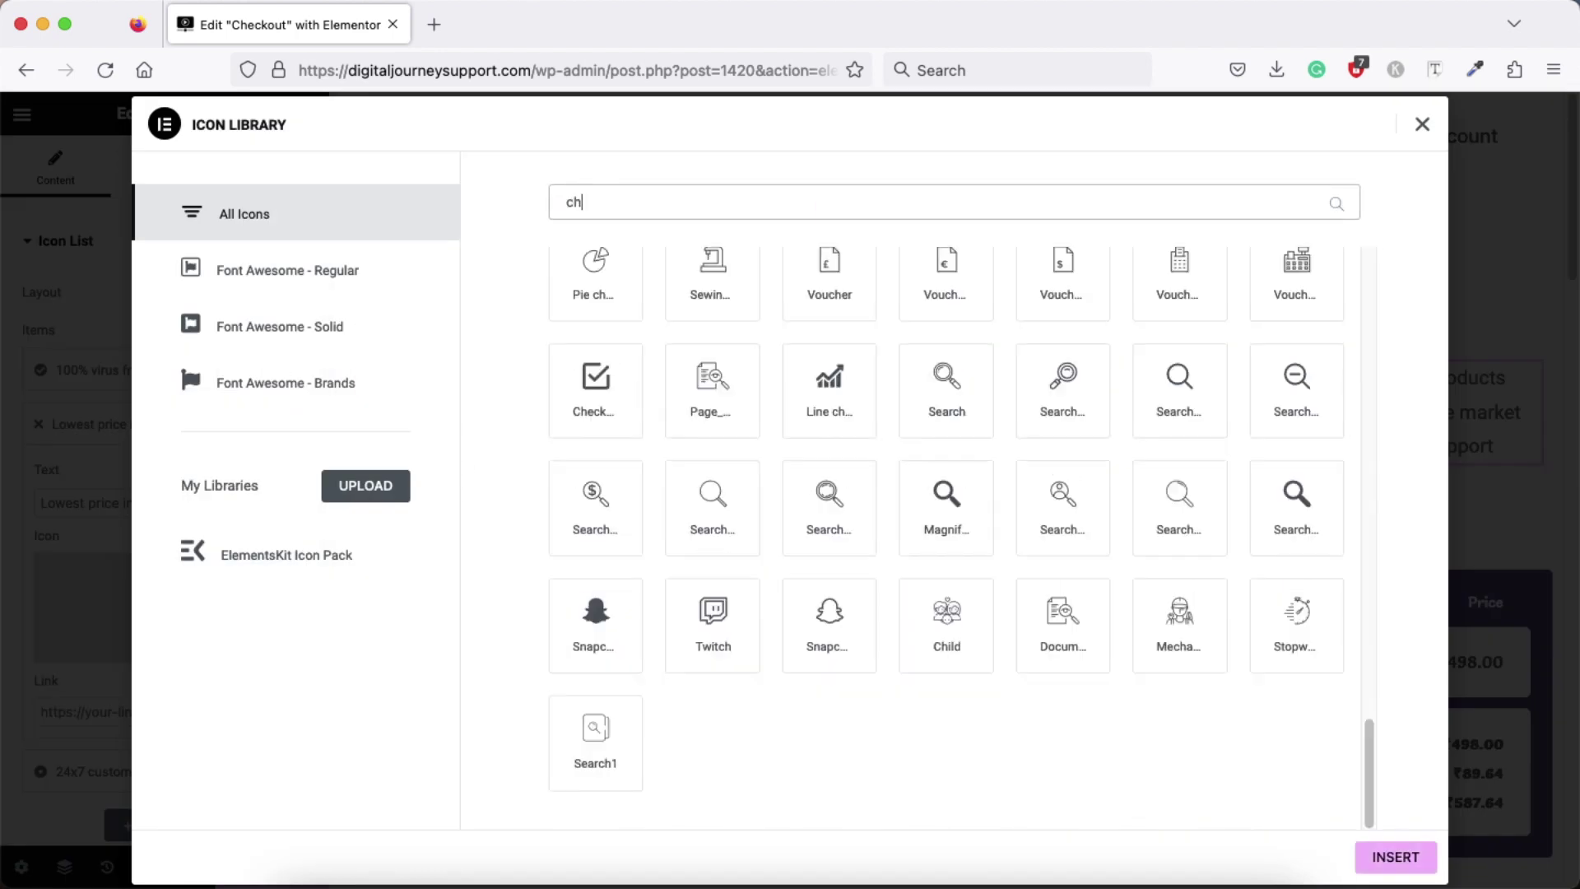
type("e")
scroll(946, 535, "up", 5)
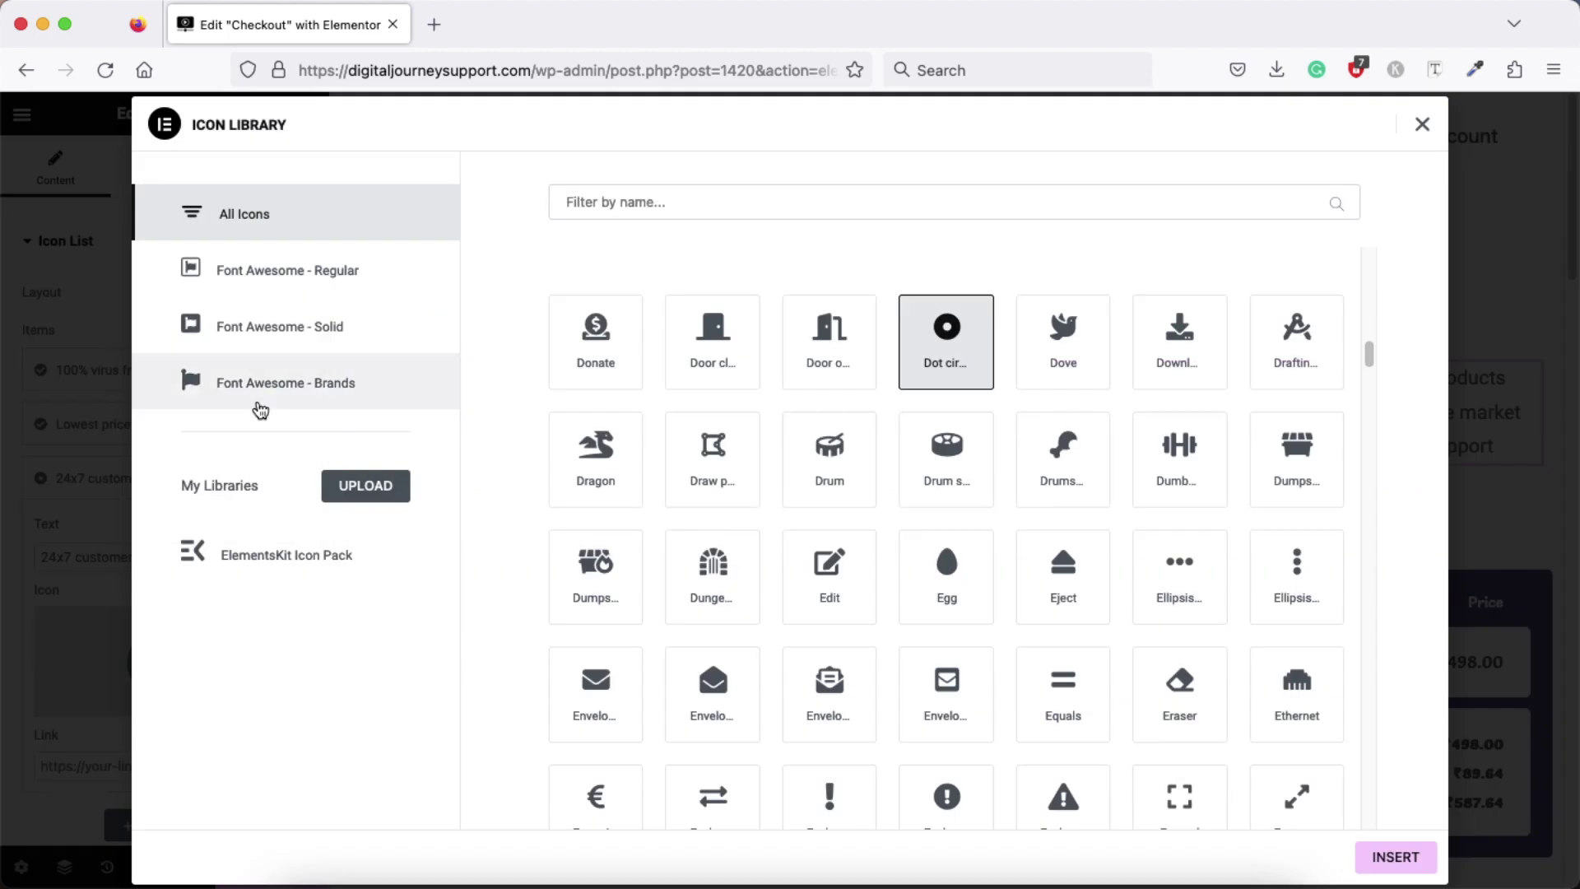
type("check")
left_click(1188, 342)
left_click(1395, 857)
left_click(338, 493)
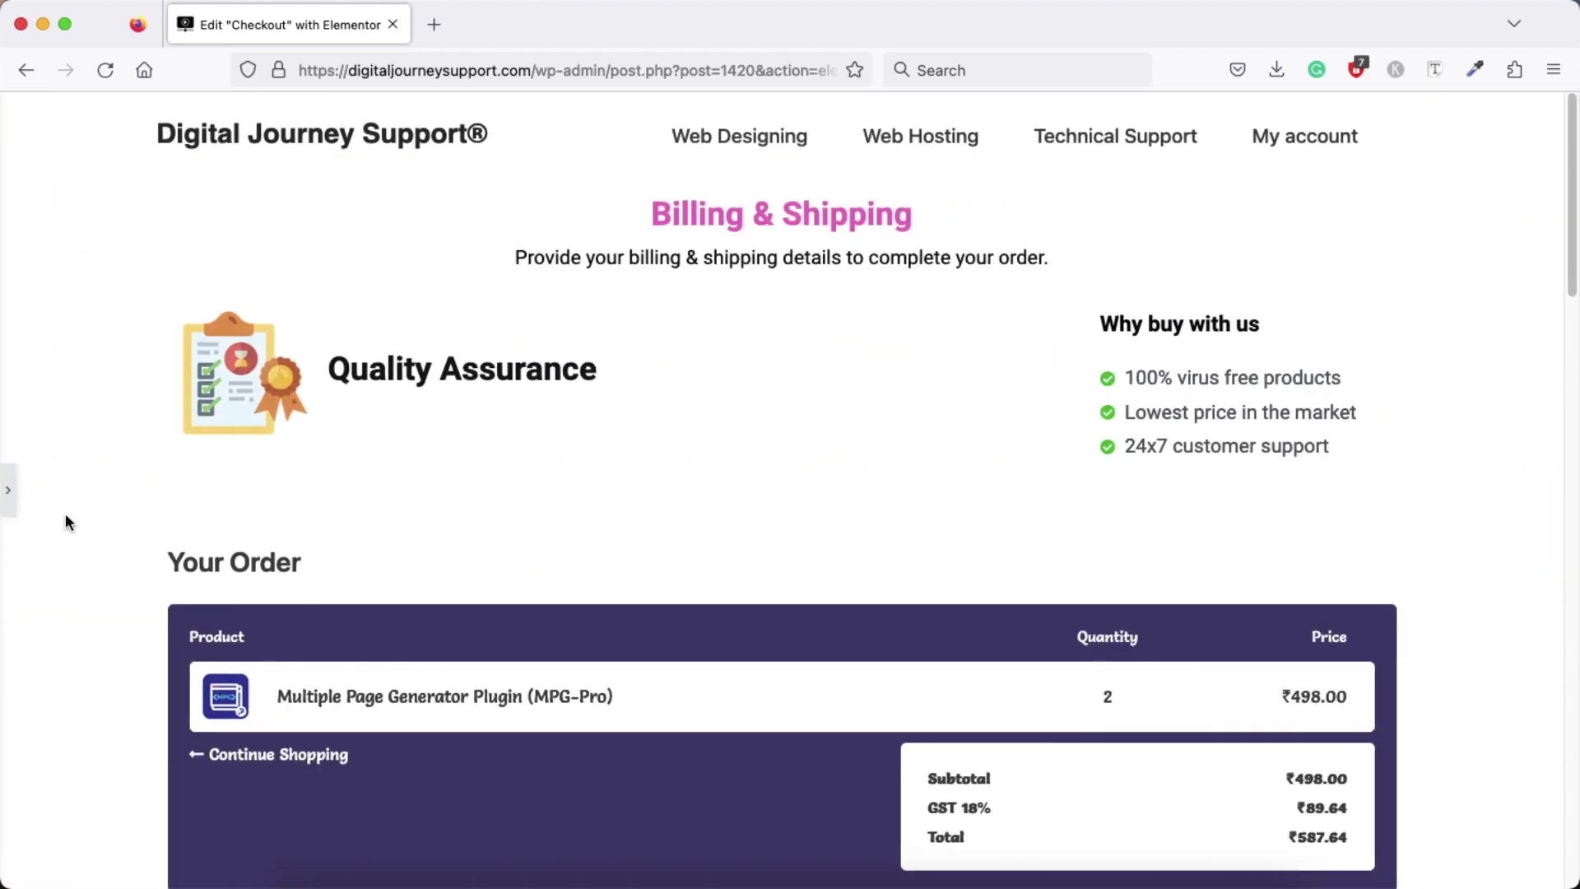
left_click(8, 494)
Set the icon list's text colour to black and its font size to 16 px
left_click(52, 552)
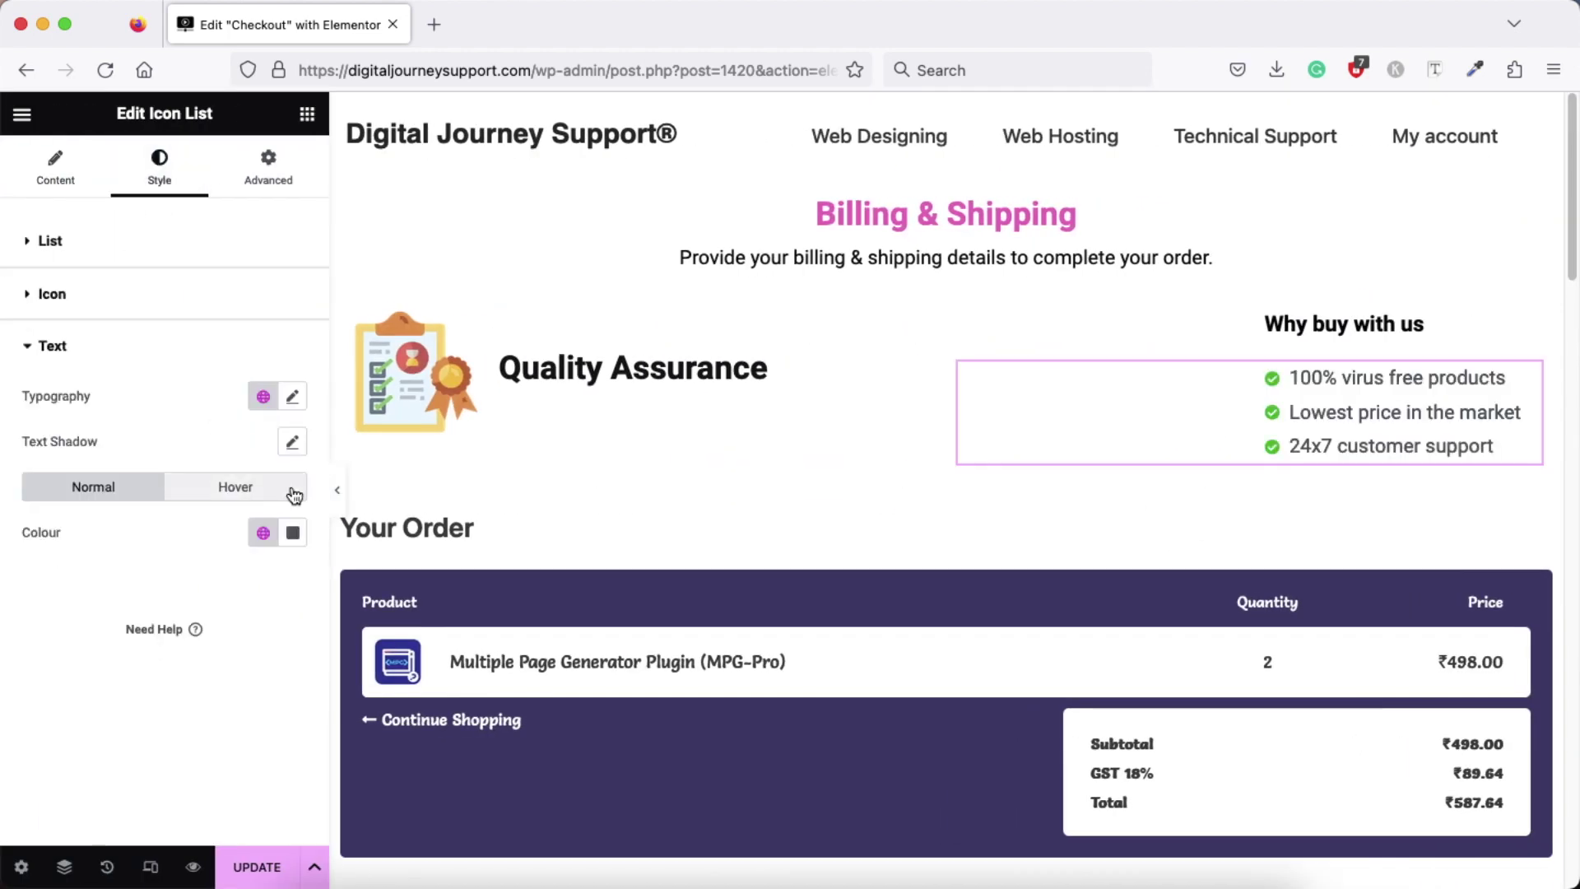
left_click(292, 529)
left_click(170, 773)
left_click(292, 396)
left_click(252, 564)
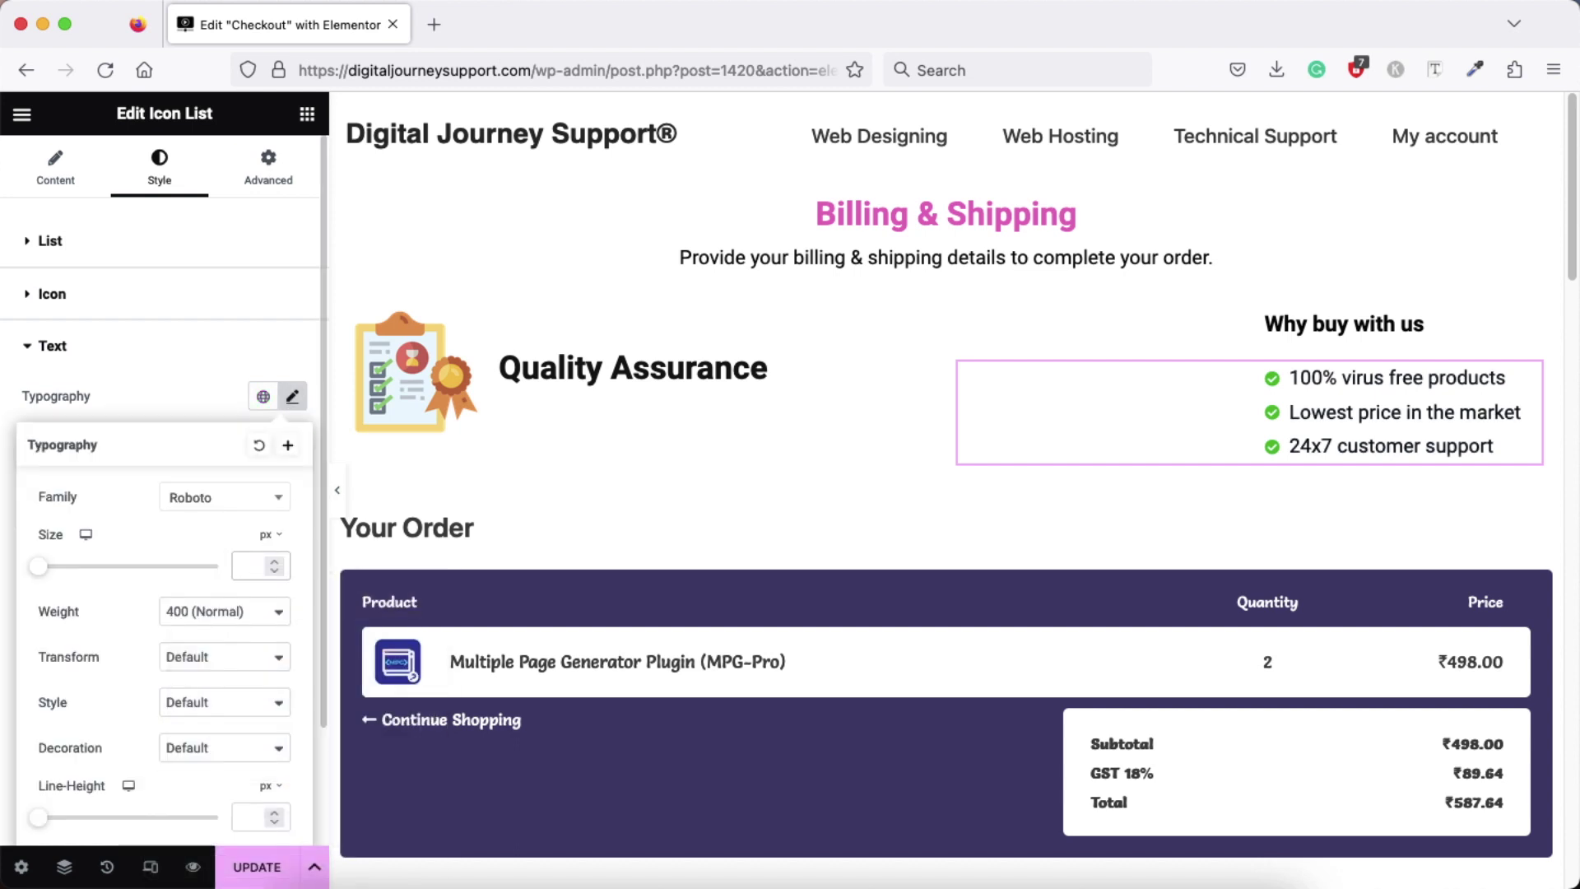
type("16")
left_click(194, 342)
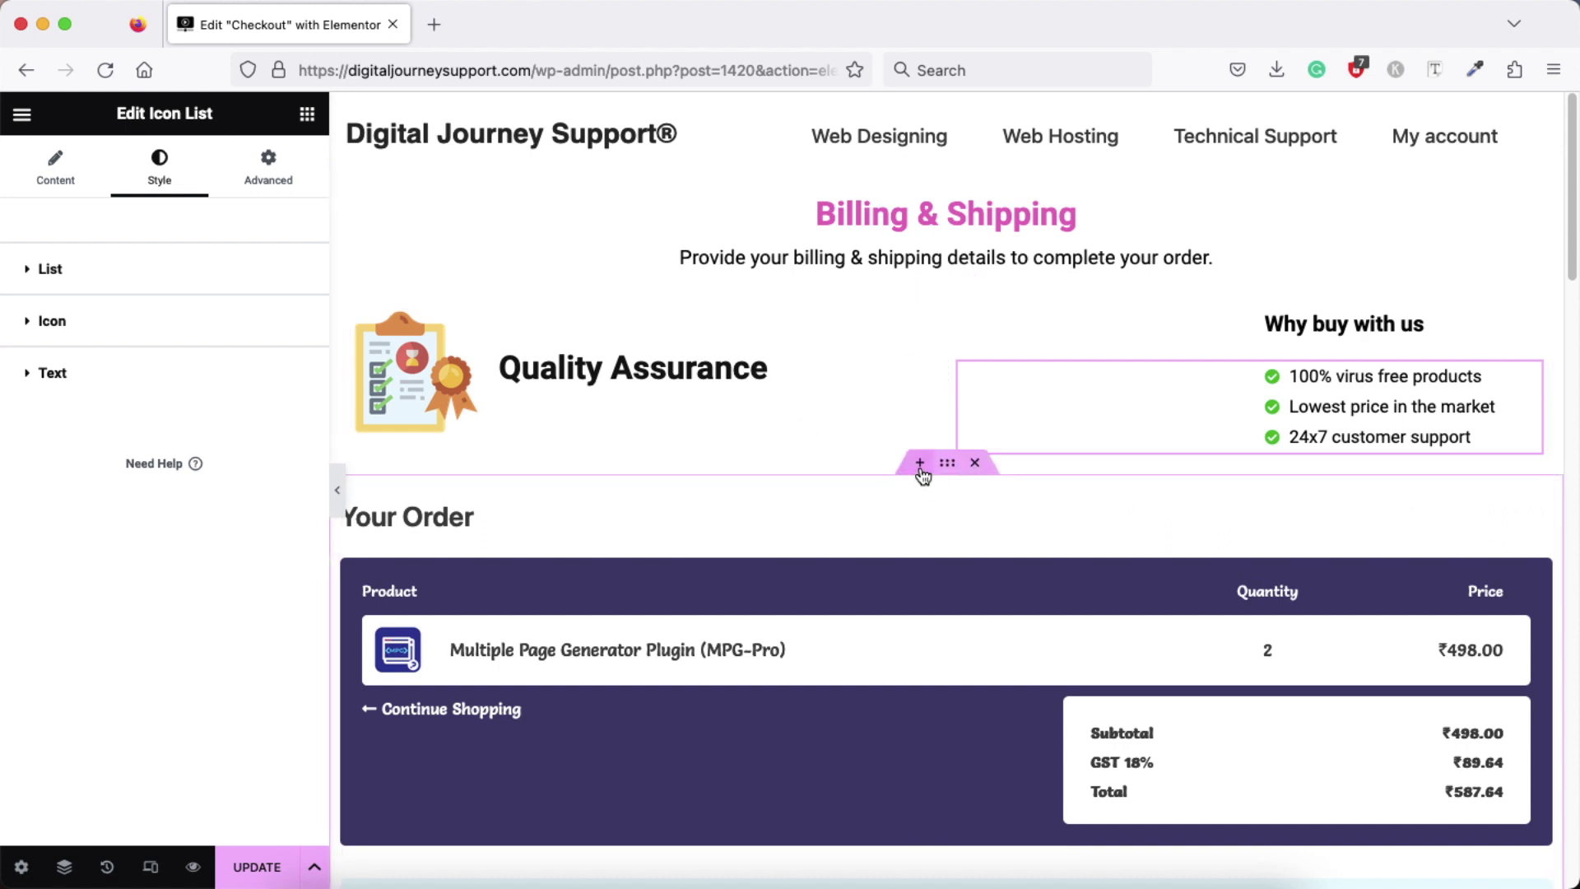
Insert a single-column section above the "Your Order" section and place an Animated Headline widget in it
left_click(919, 462)
left_click(889, 571)
left_click(650, 625)
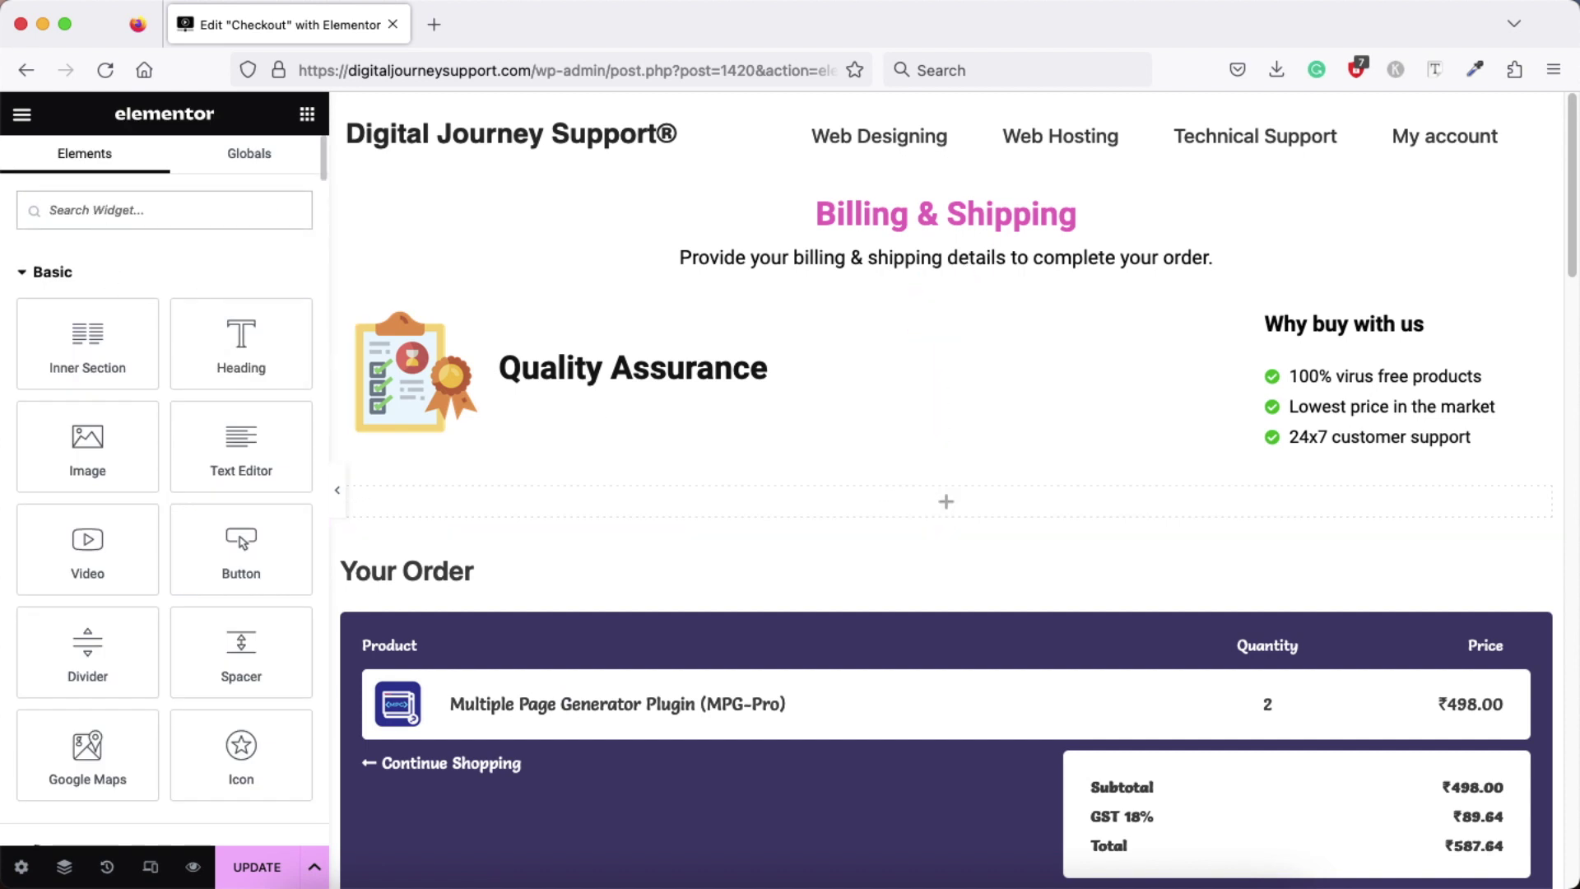
type("heading")
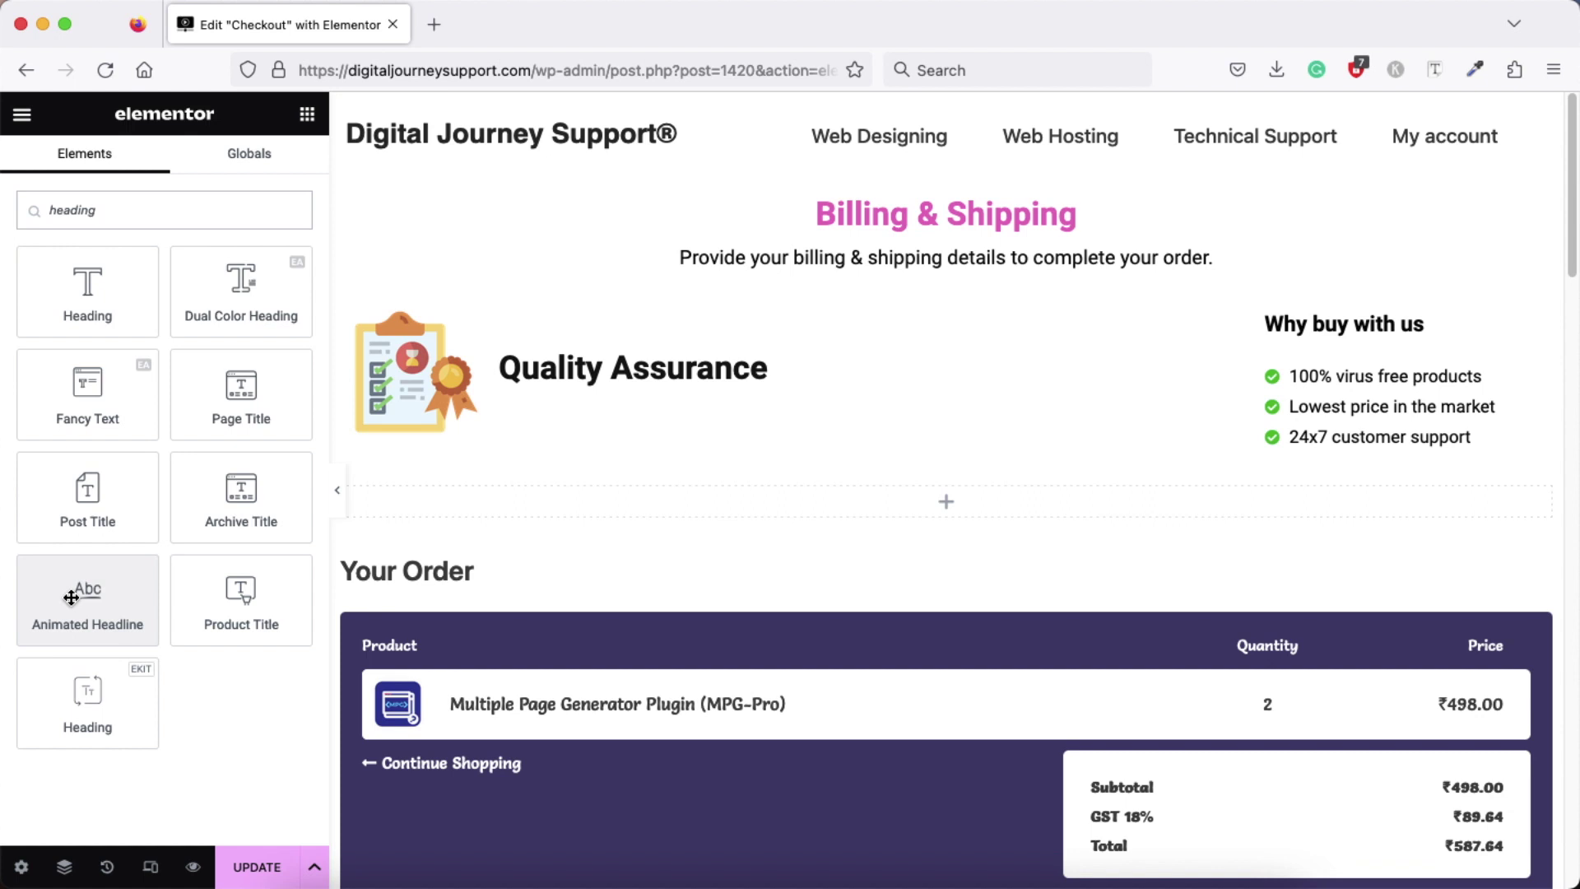
left_click_drag(70, 597, 921, 509)
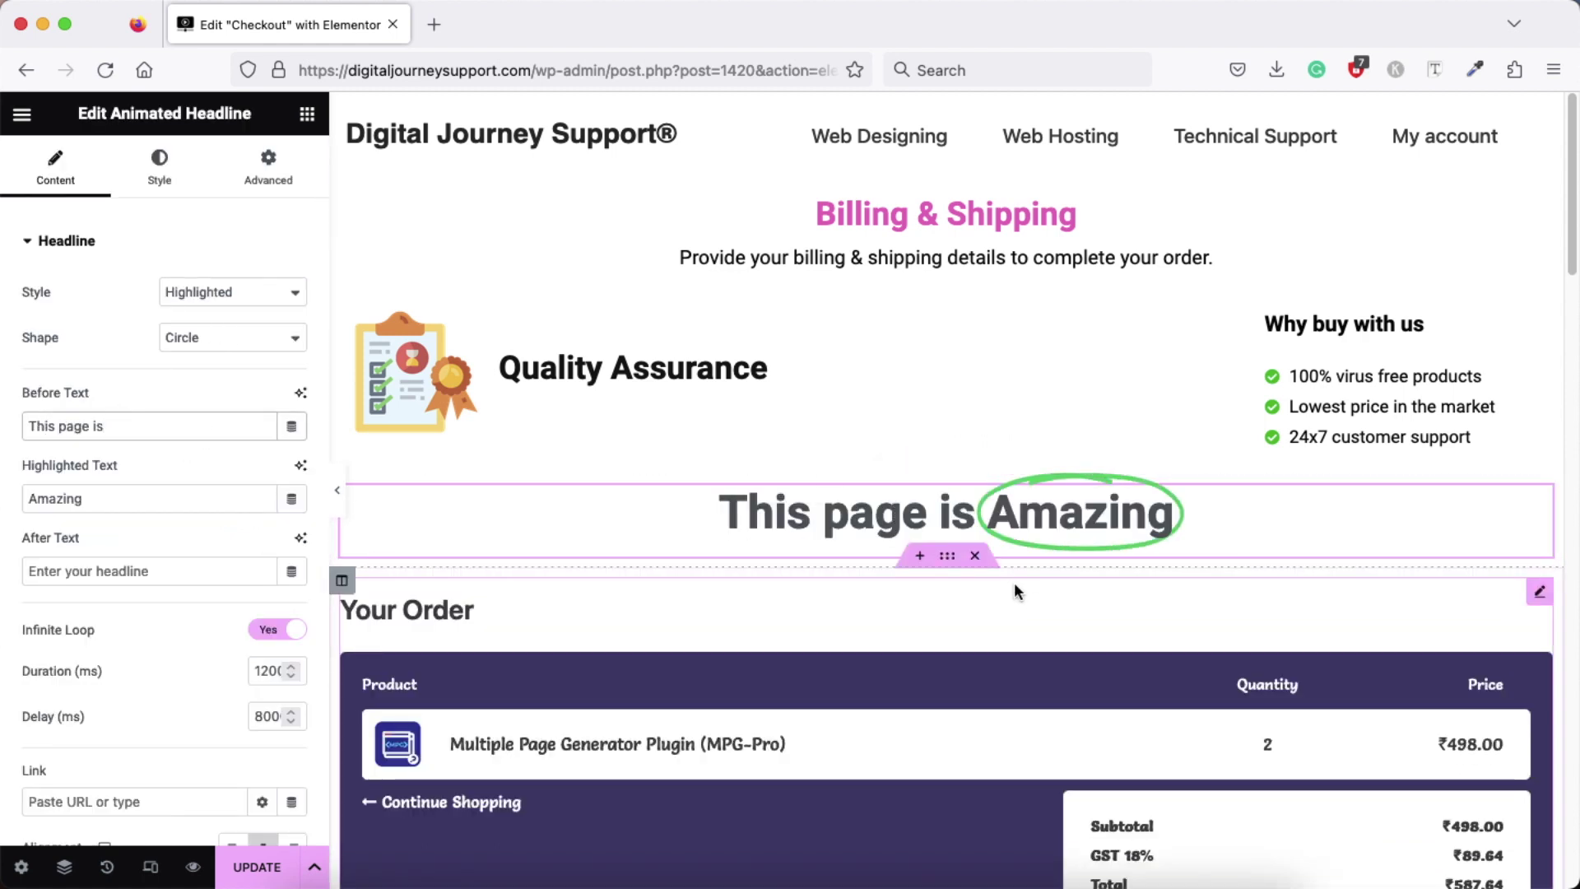
Set the animated headline's before text to "Recently Added" and its highlighted text to "Products"
left_click(150, 422)
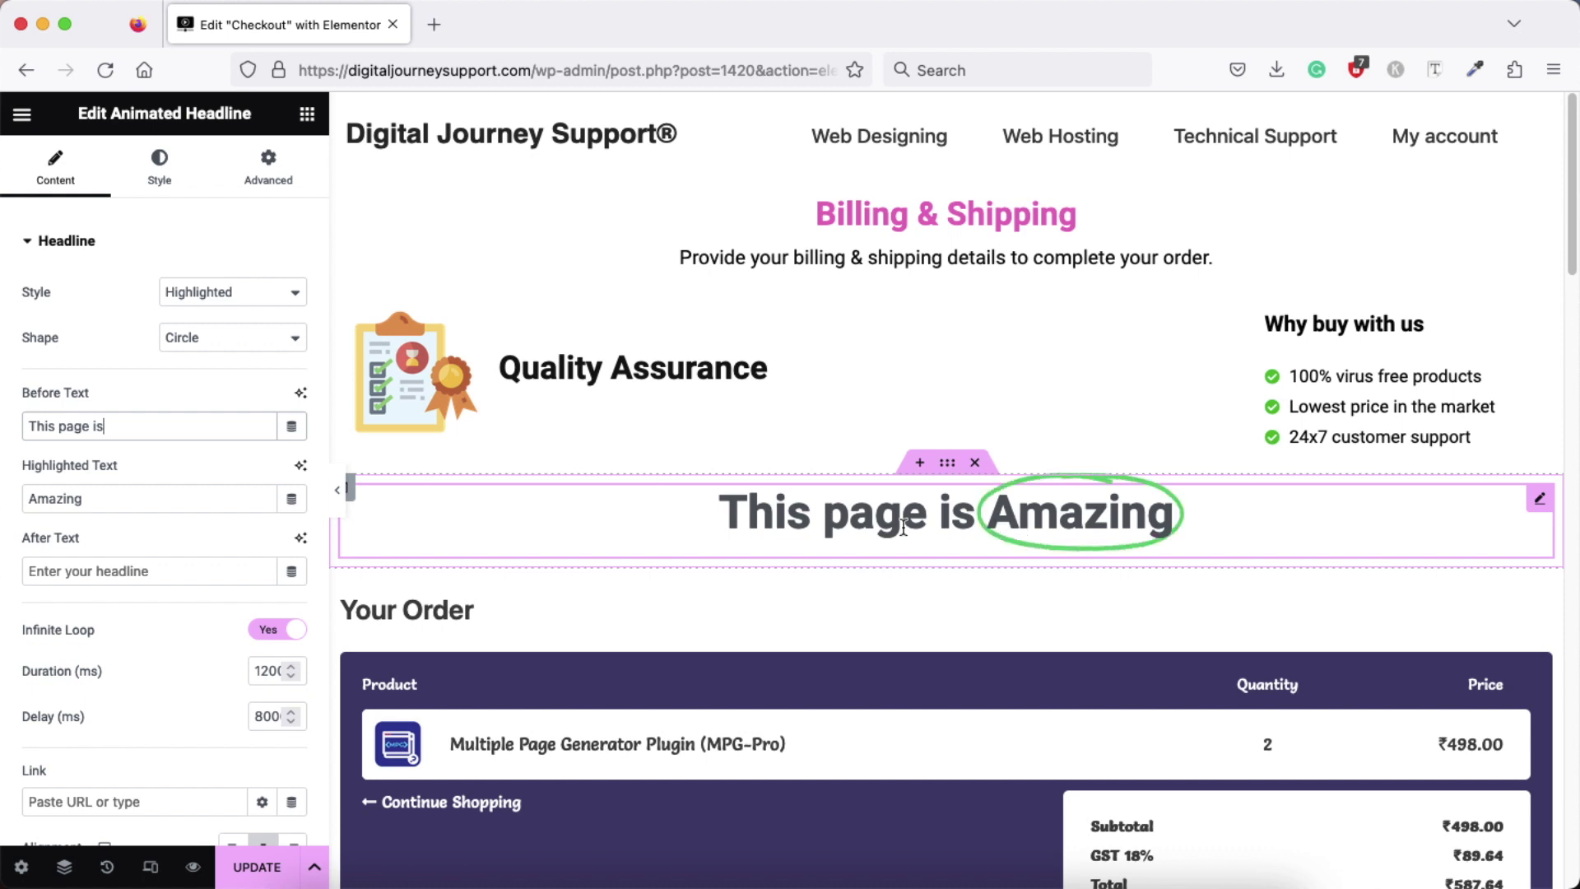
triple_click(115, 425)
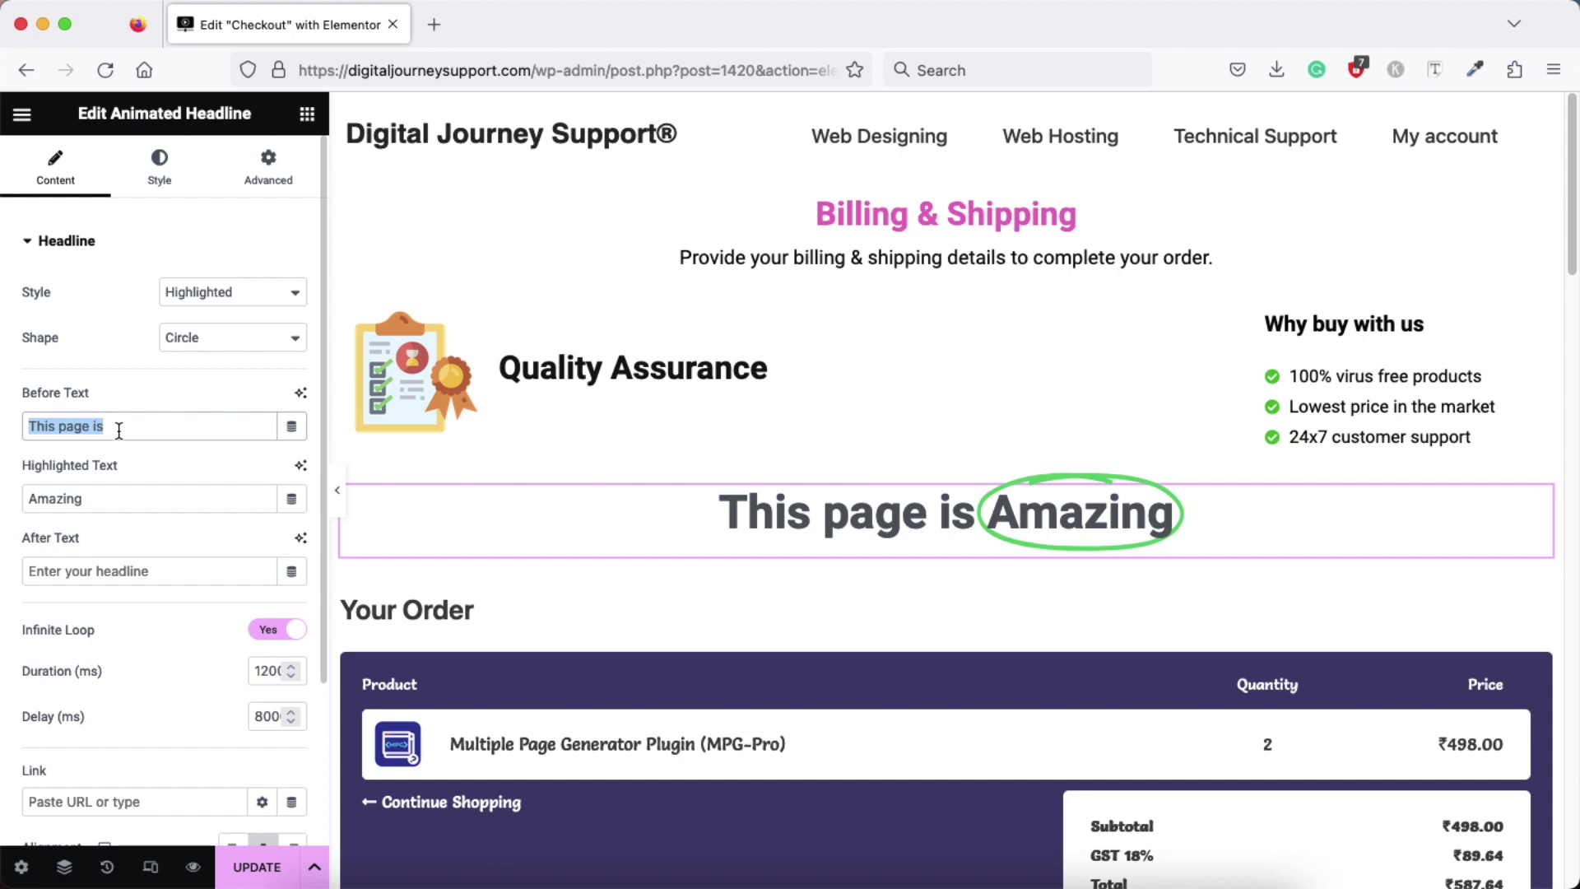
type("Recently Added")
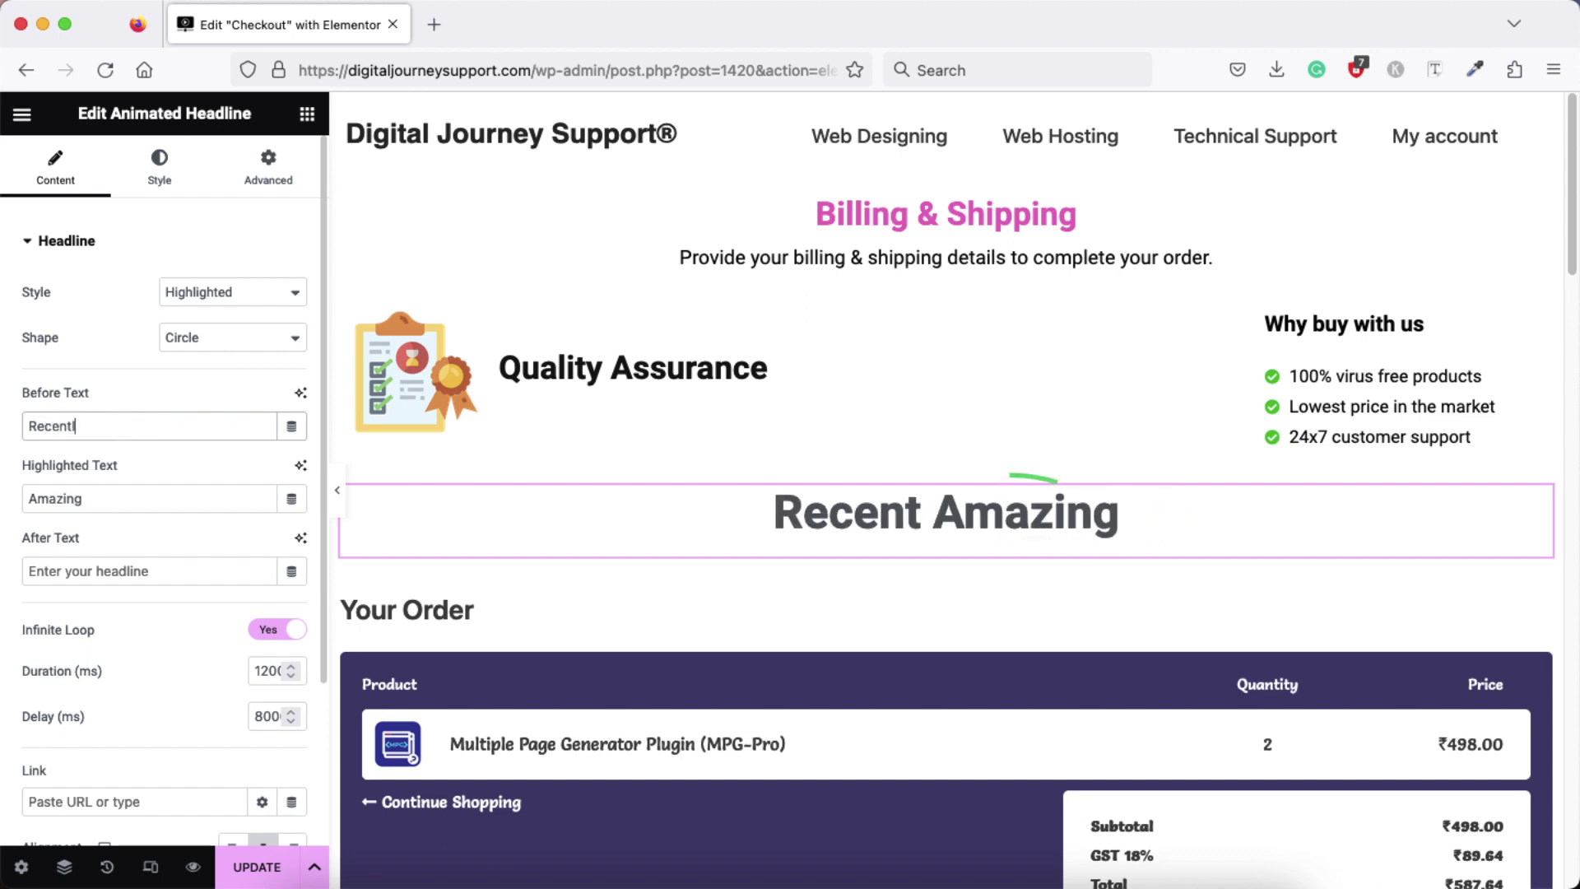
double_click(113, 506)
type("Products")
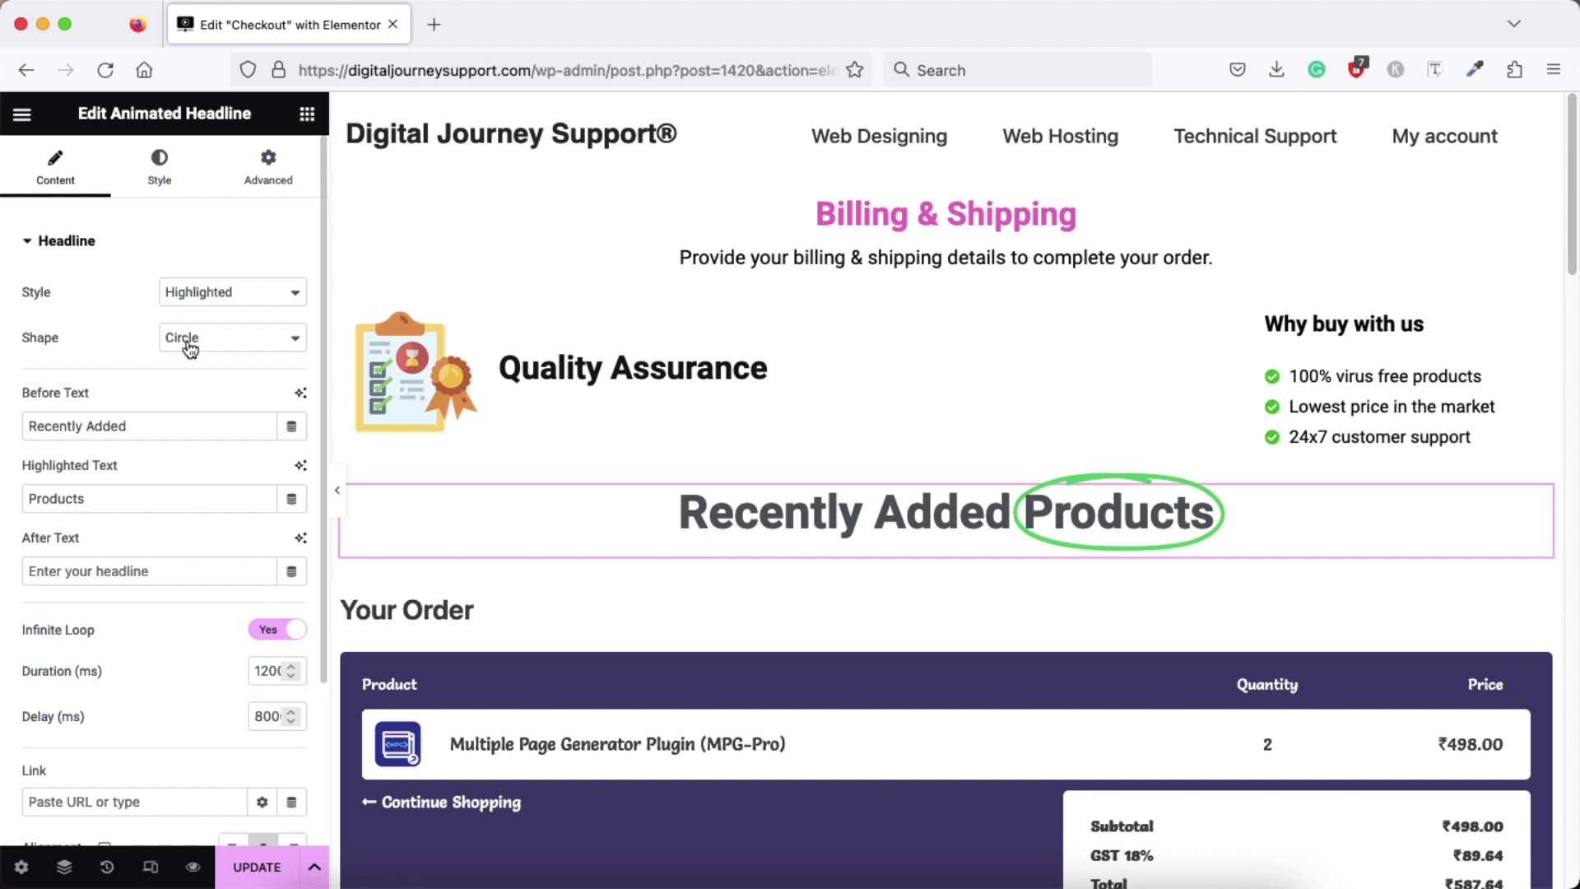
Change the animated headline's style to Rotating with the Clip animation
left_click(247, 294)
left_click(239, 304)
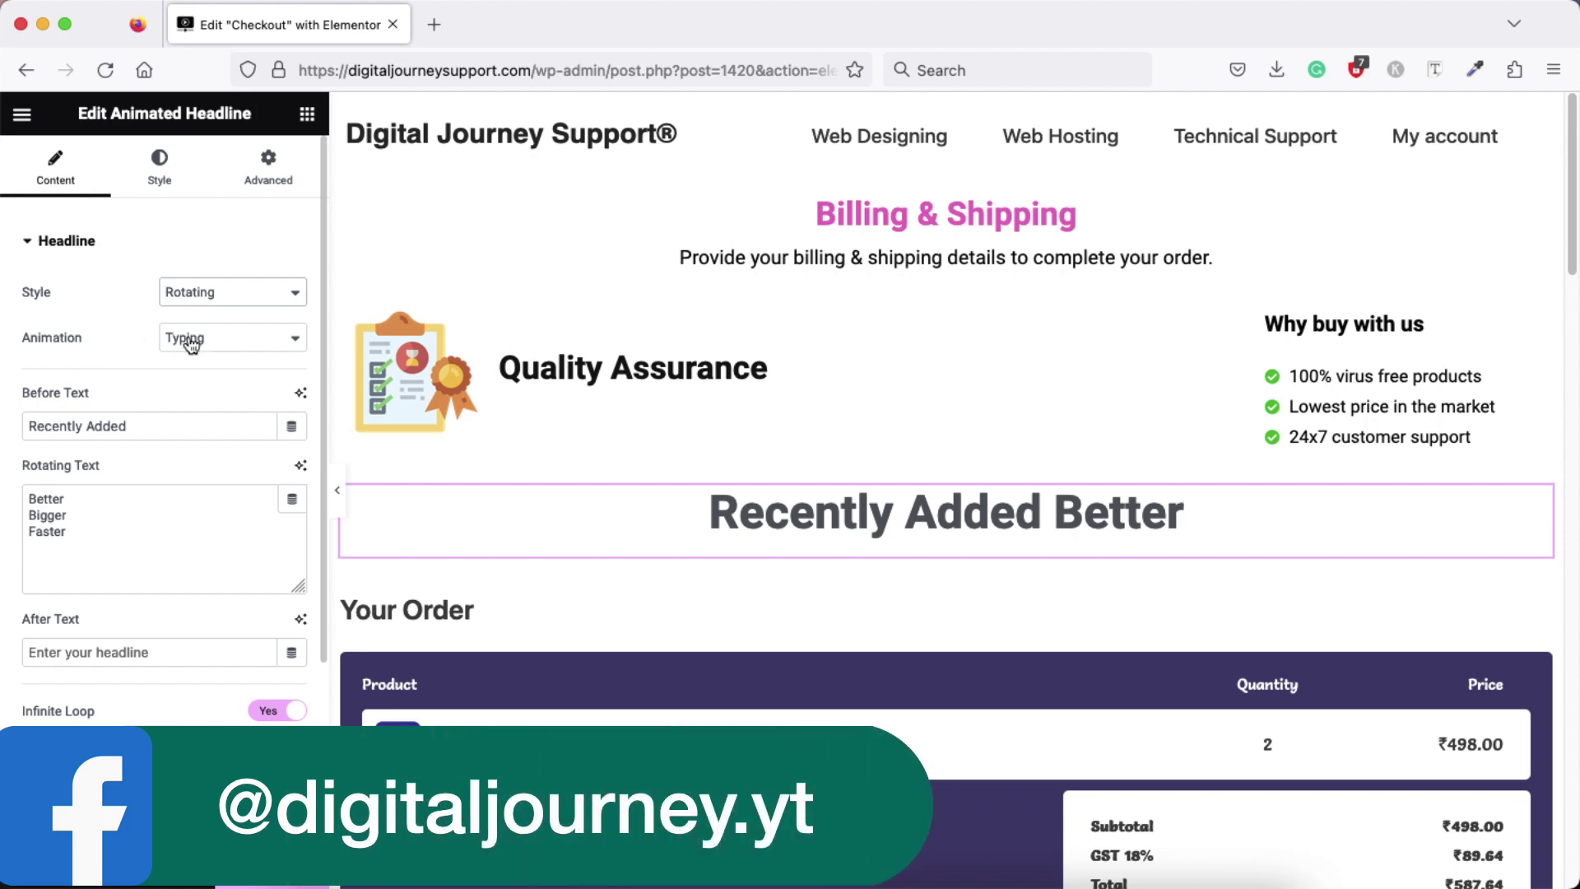
left_click(231, 344)
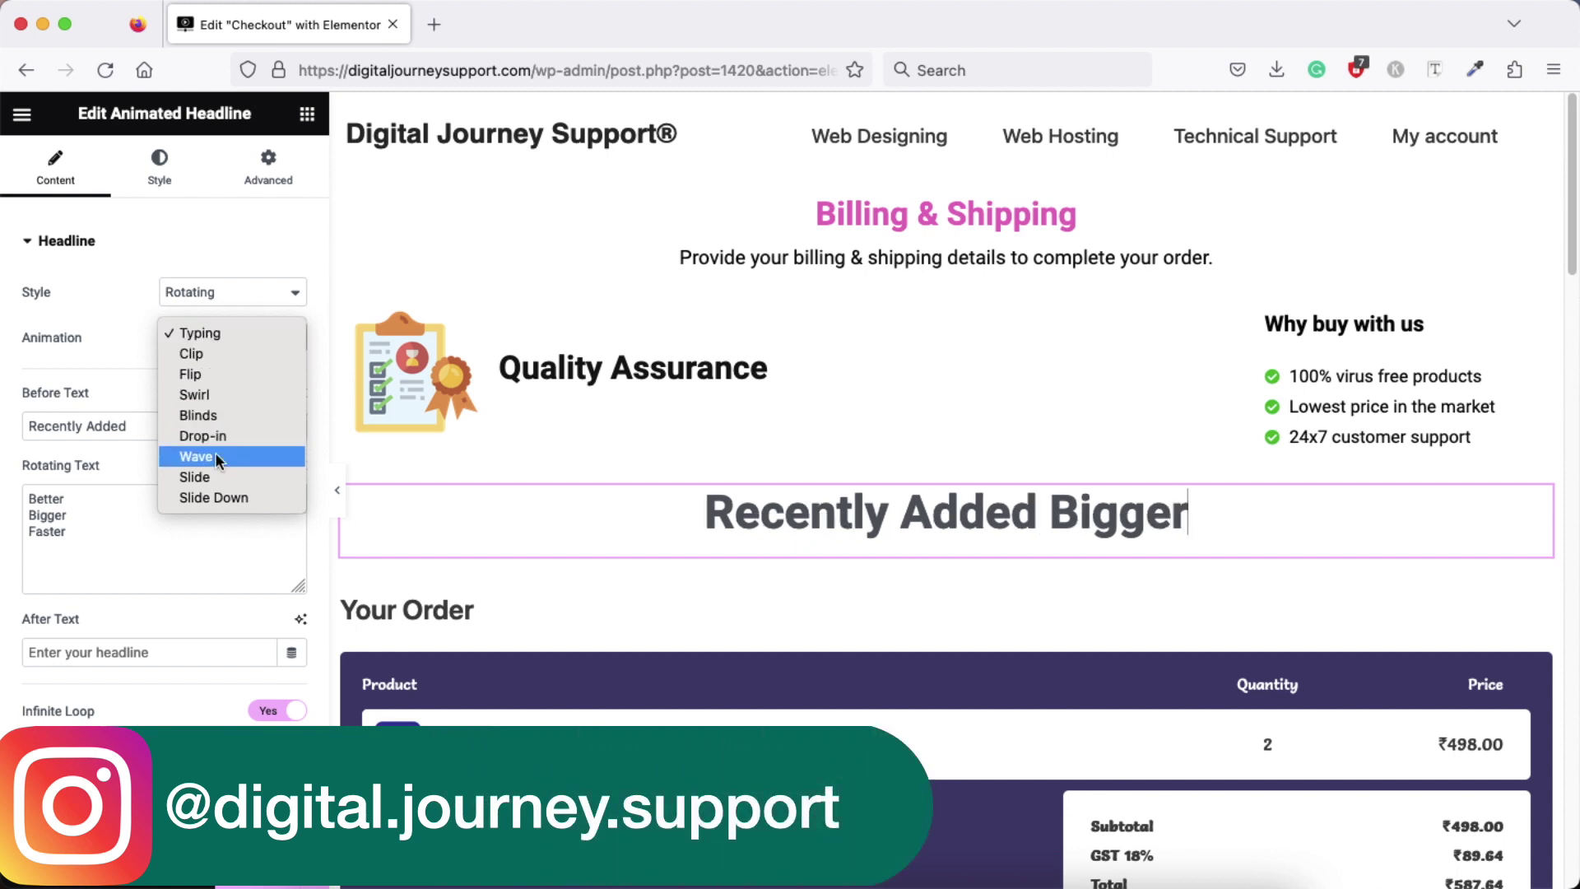
left_click(214, 354)
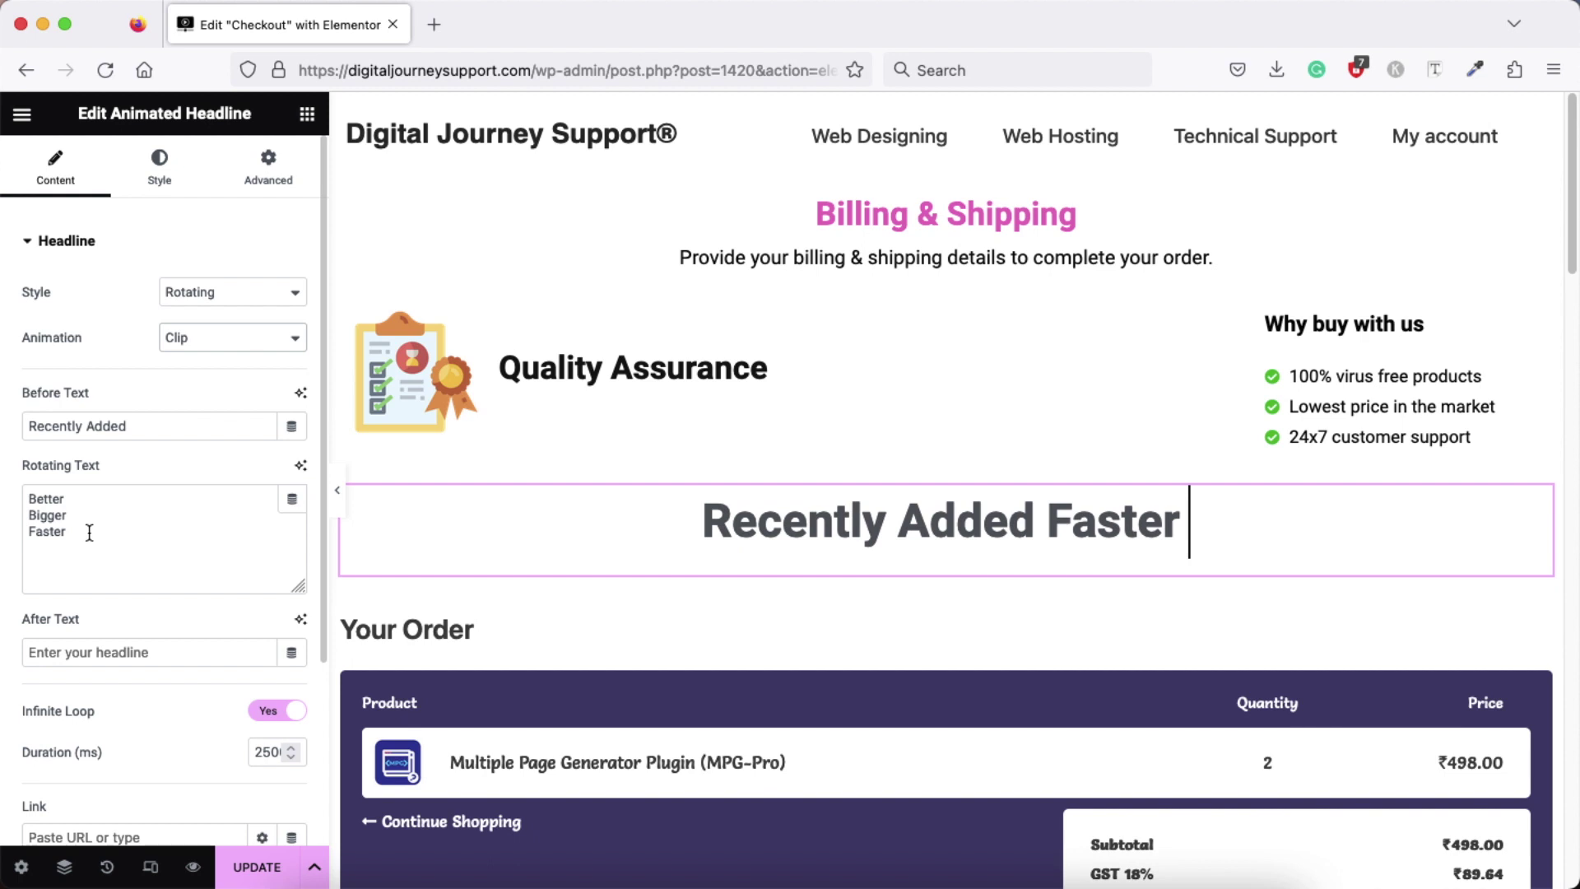
Replace all the rotating text of the animated headline with "Products"
key("super+a")
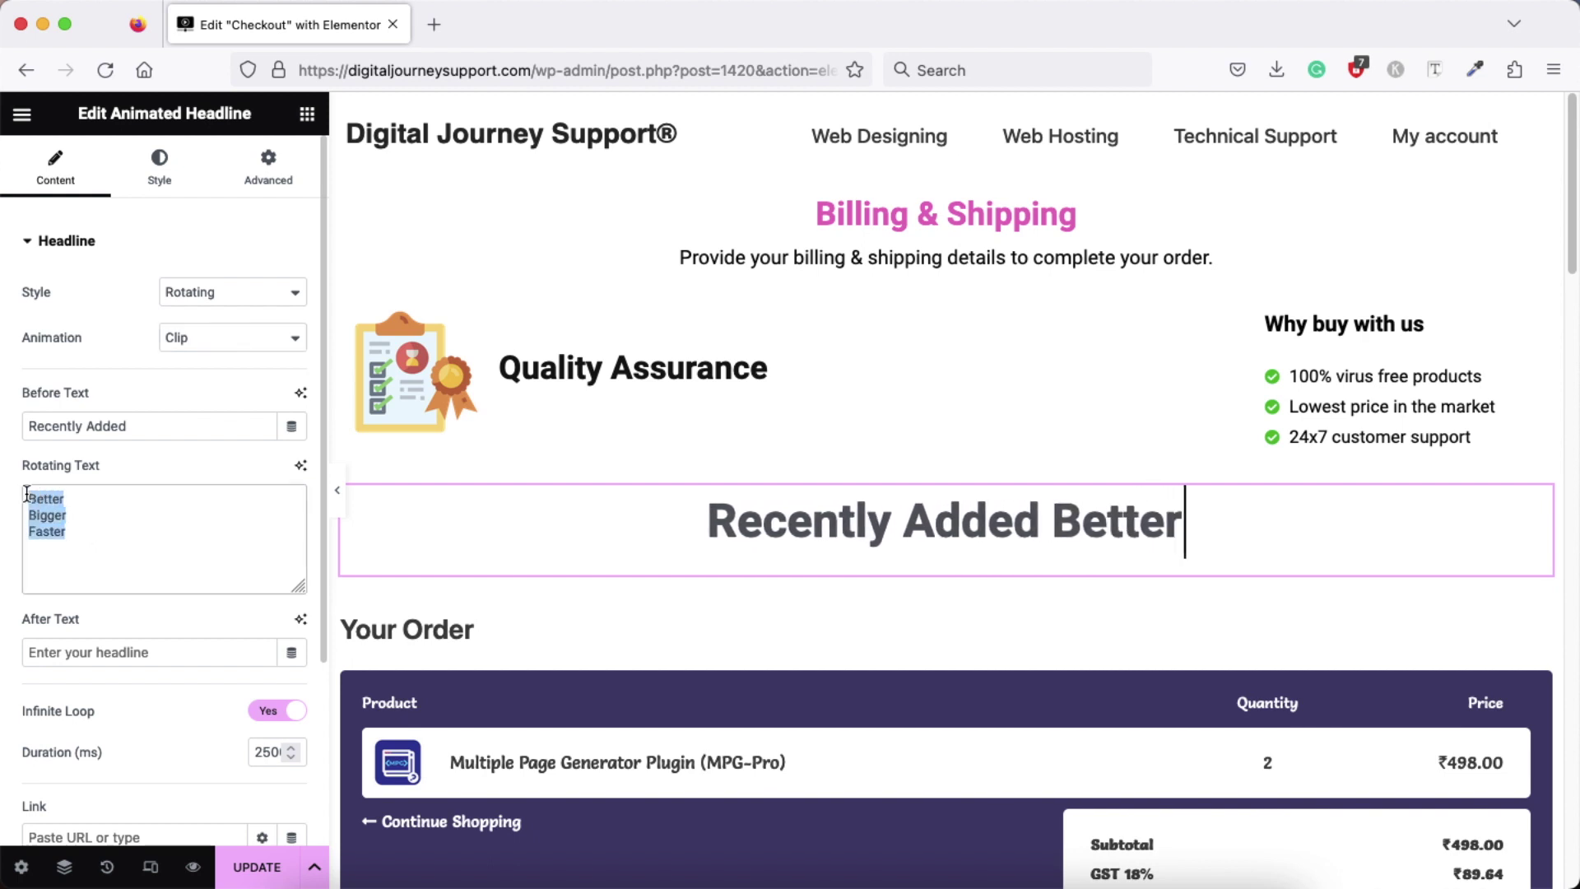
type("P")
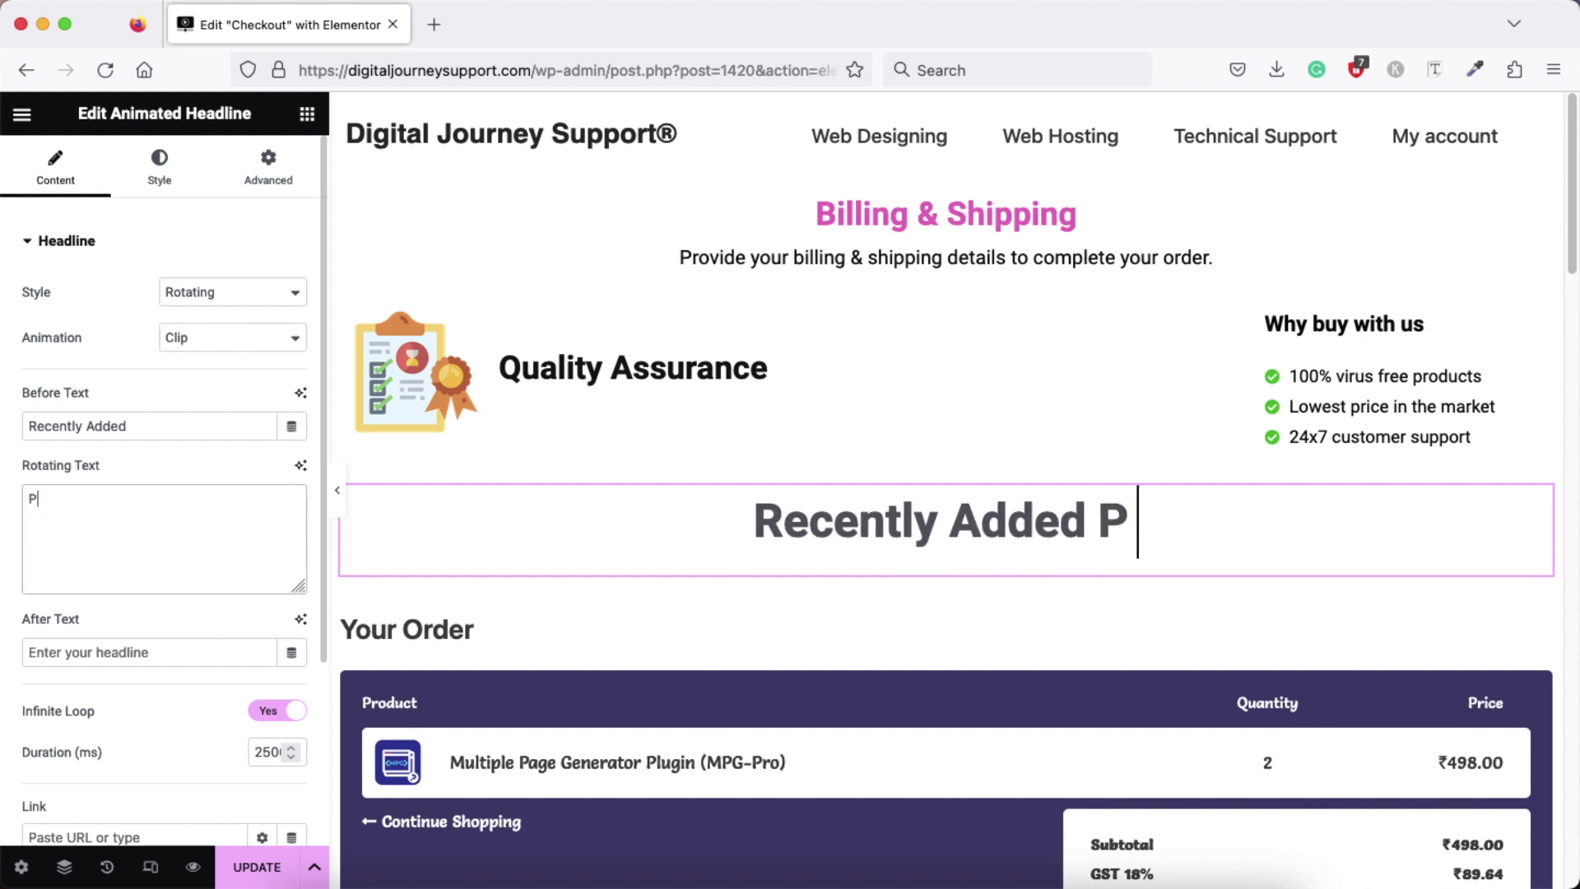
type("roducts")
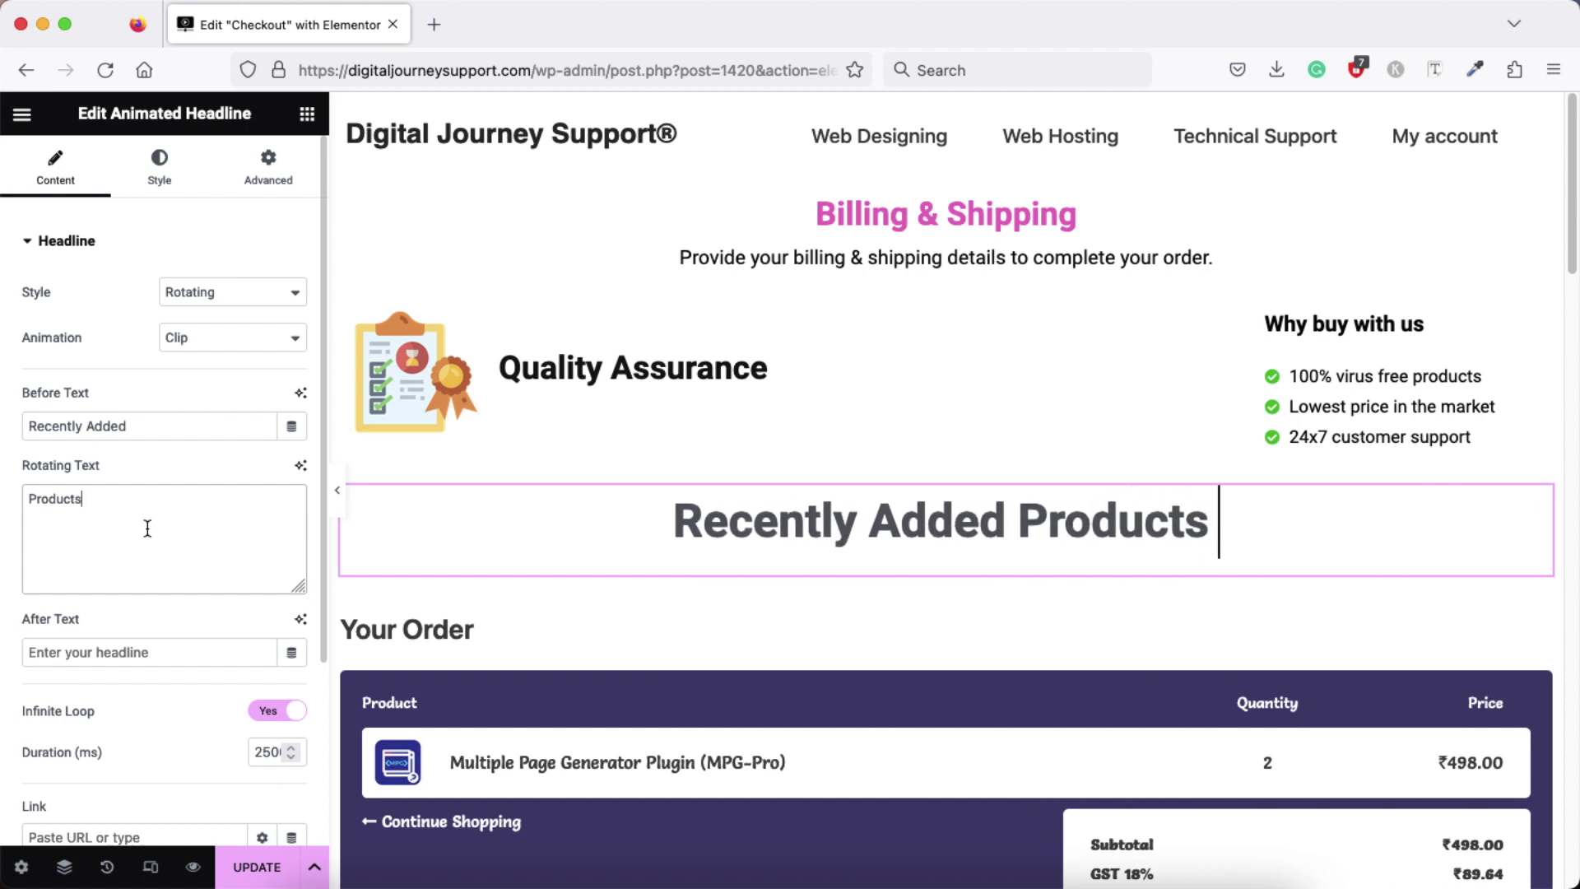
Colour the headline's "Recently Added" text near-black and its animated text magenta
left_click(159, 181)
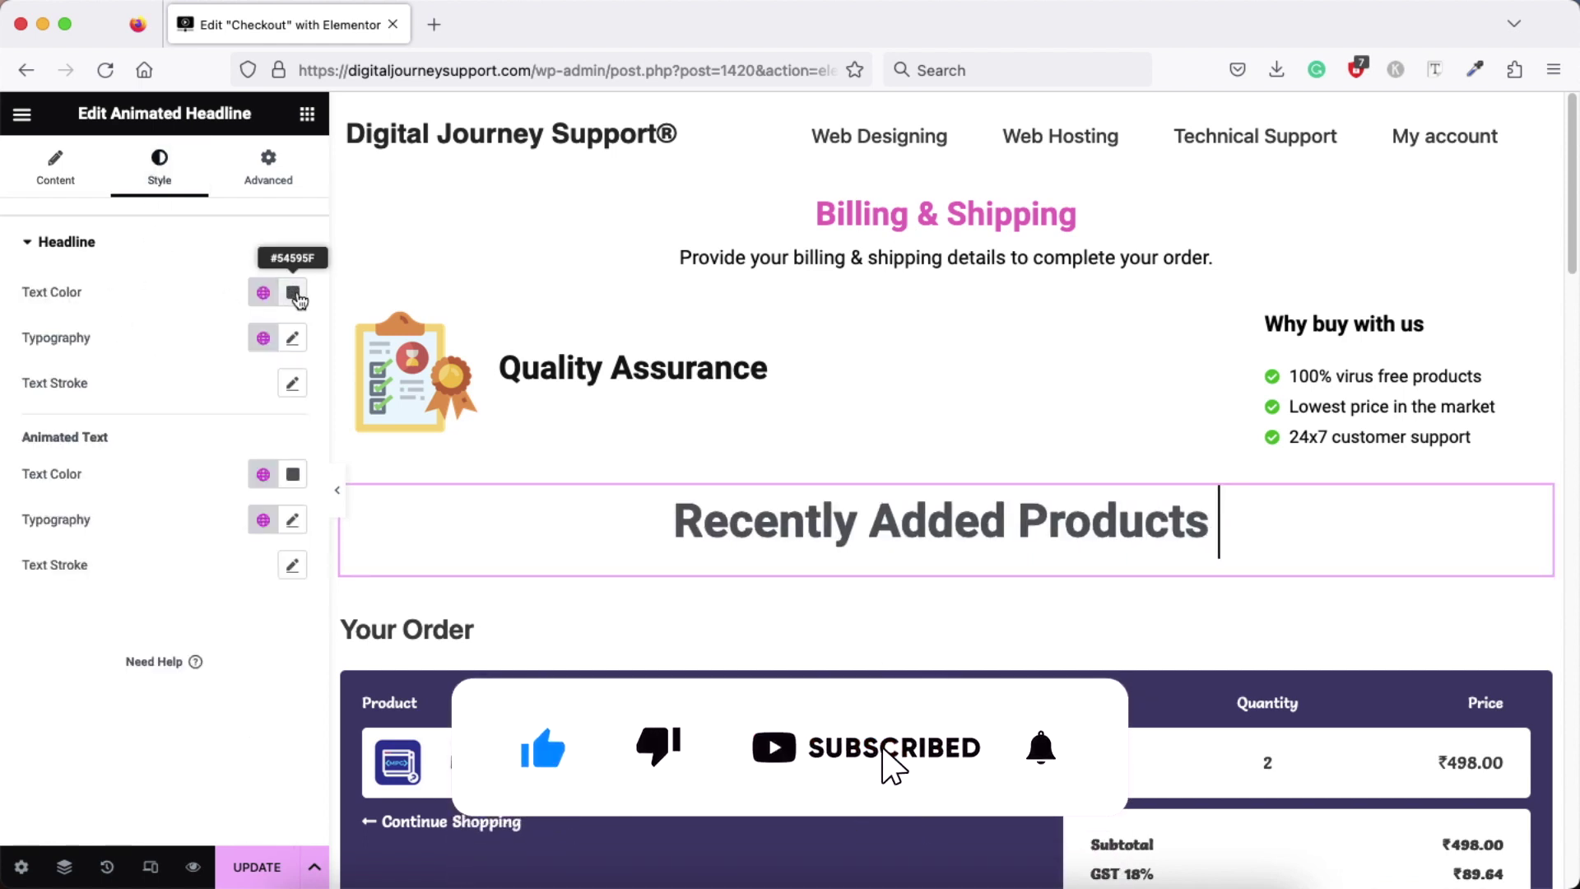
left_click(294, 293)
left_click_drag(195, 482, 174, 533)
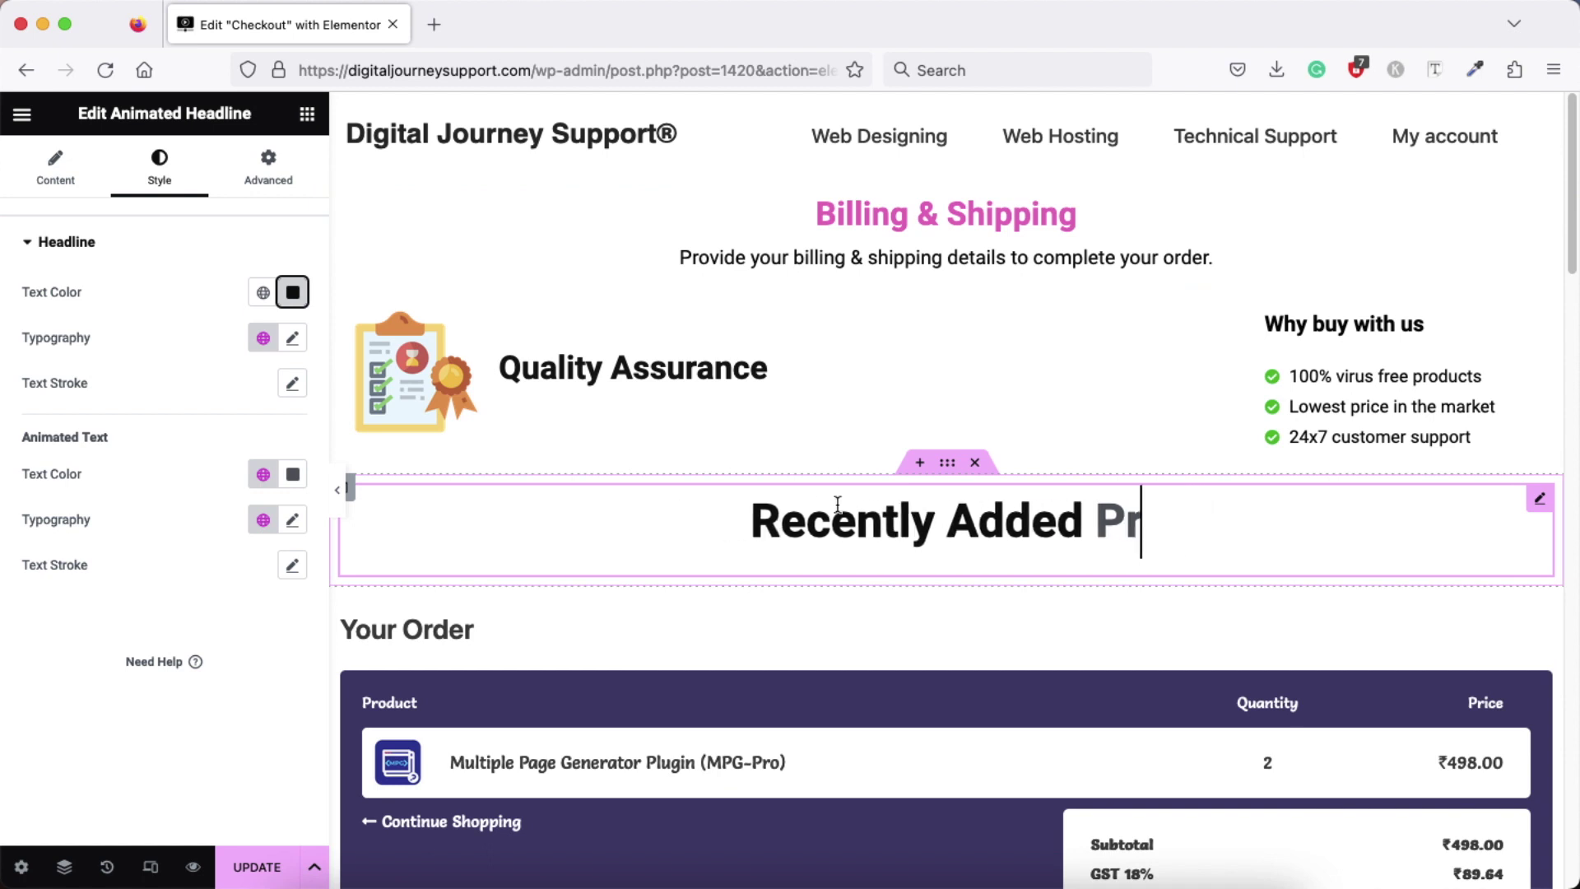
left_click(293, 476)
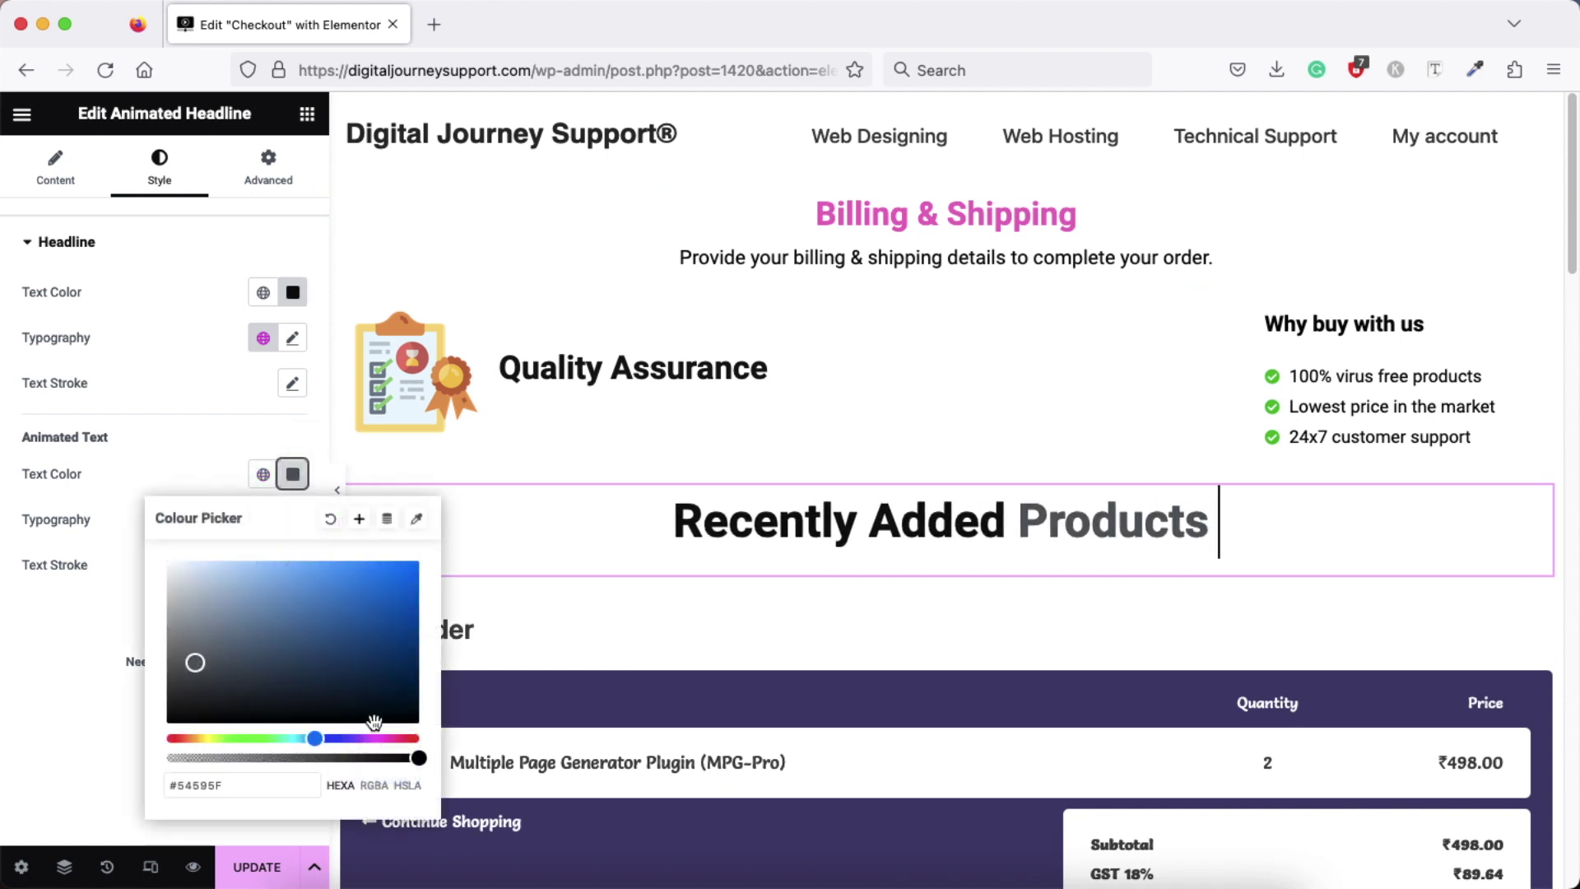
left_click(377, 738)
left_click(398, 570)
left_click(277, 498)
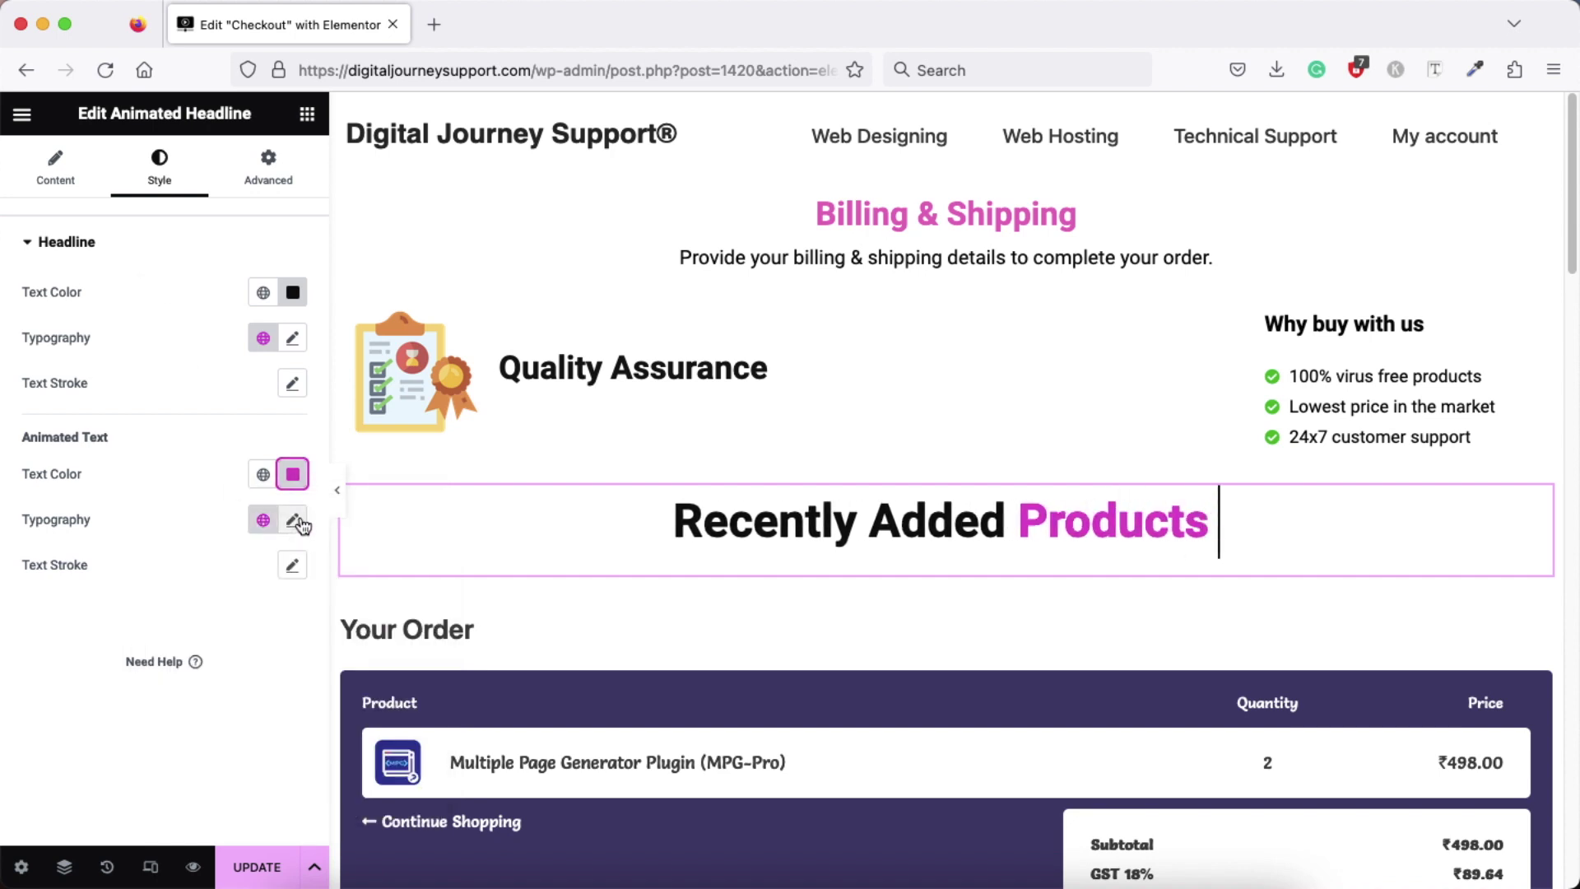
Set the animated headline's font size to 25 px
left_click(298, 521)
left_click(288, 523)
left_click(55, 168)
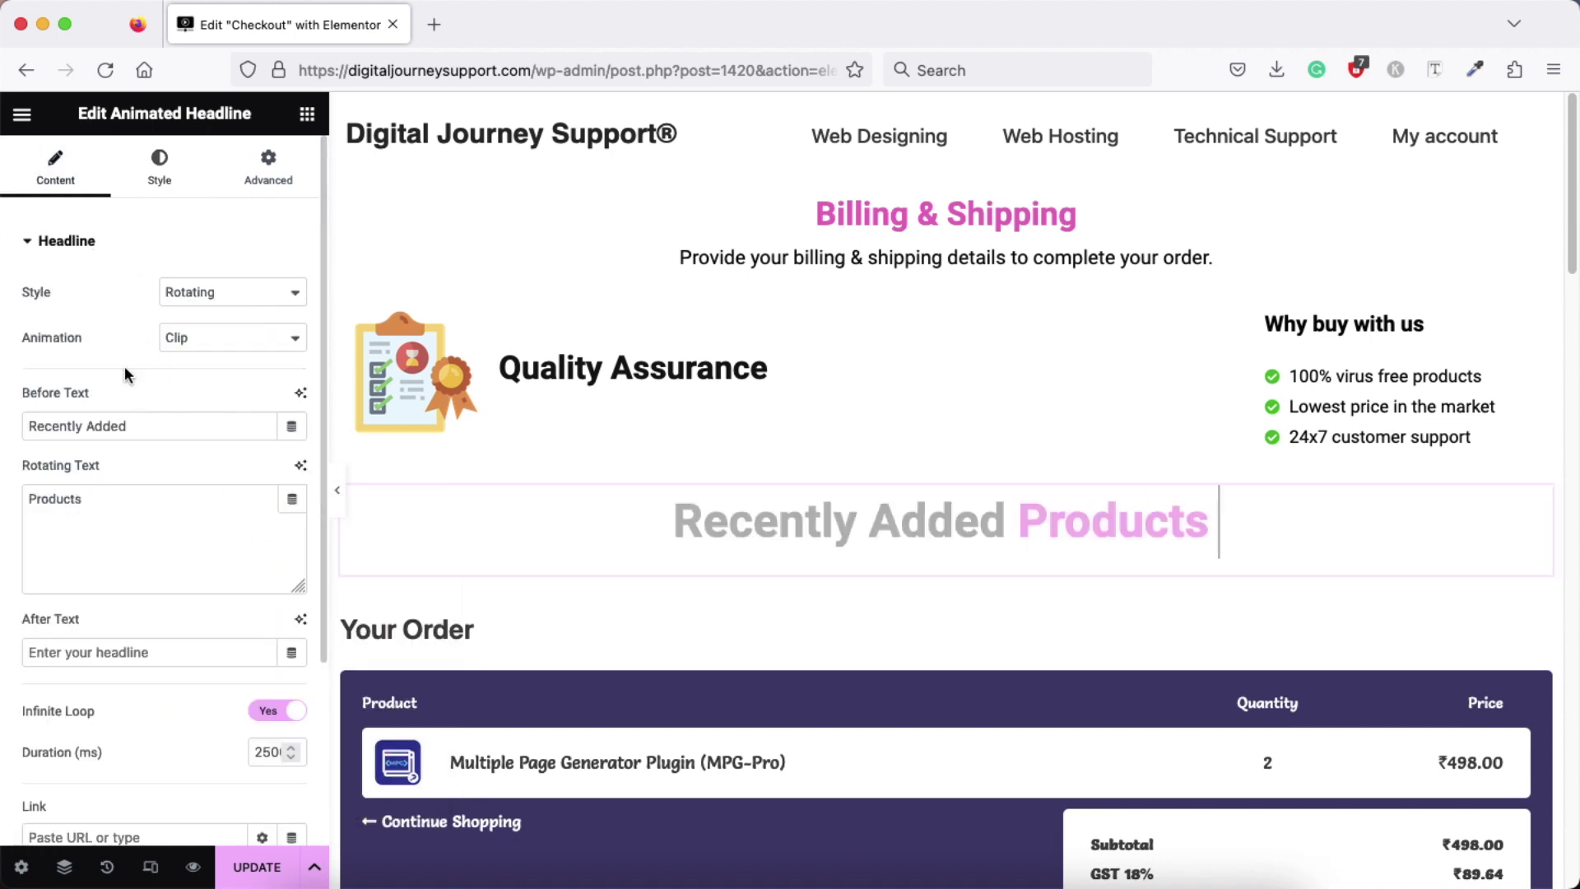
left_click(159, 168)
left_click(292, 337)
left_click(251, 507)
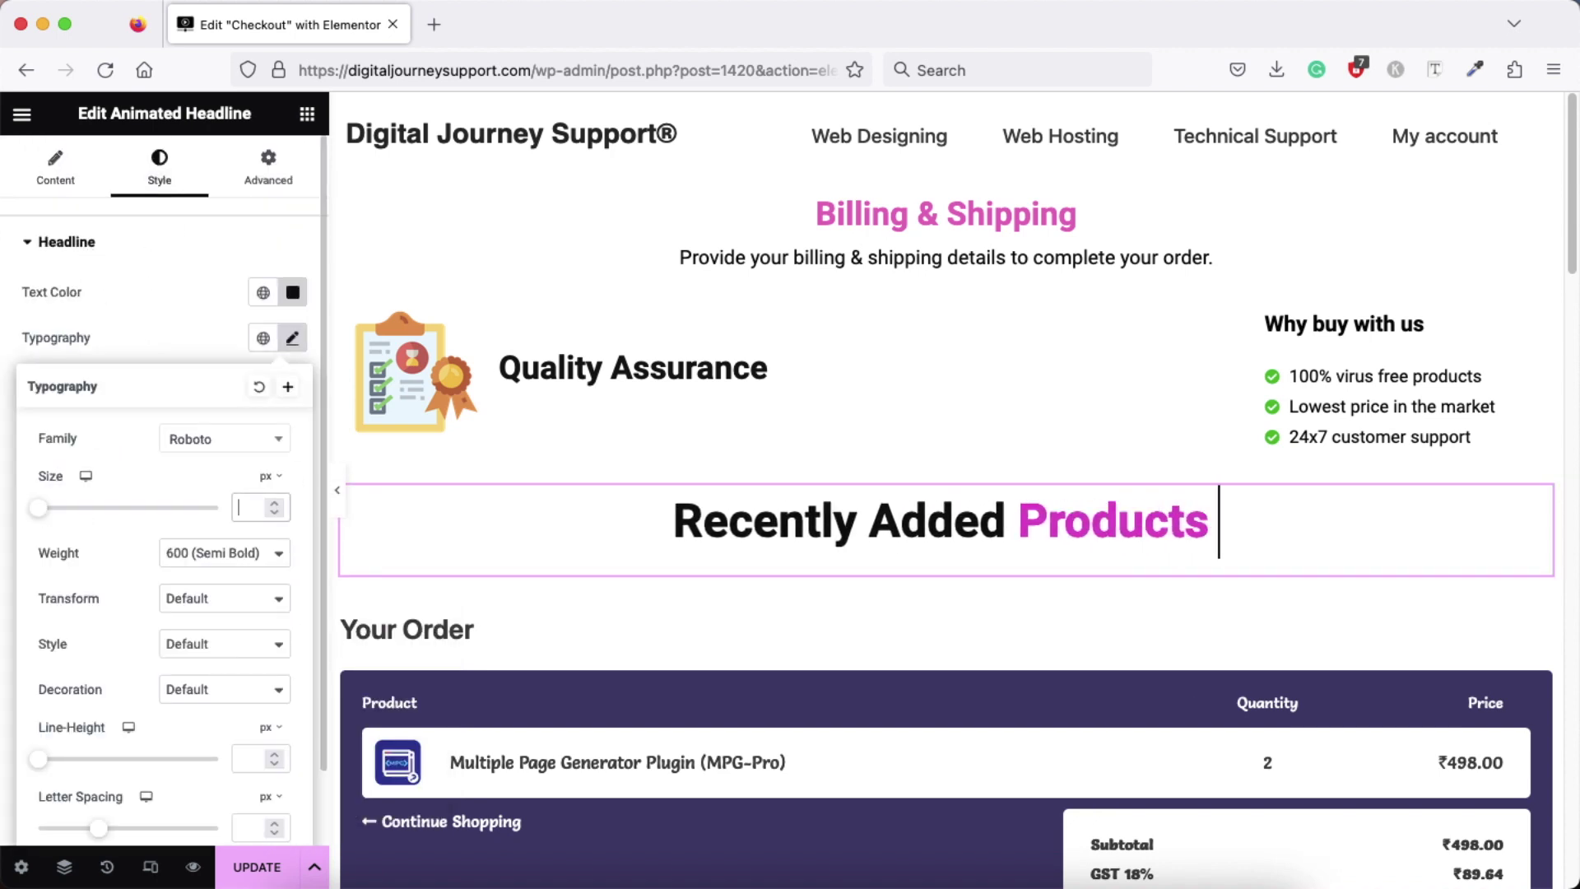
type("25")
left_click(945, 529)
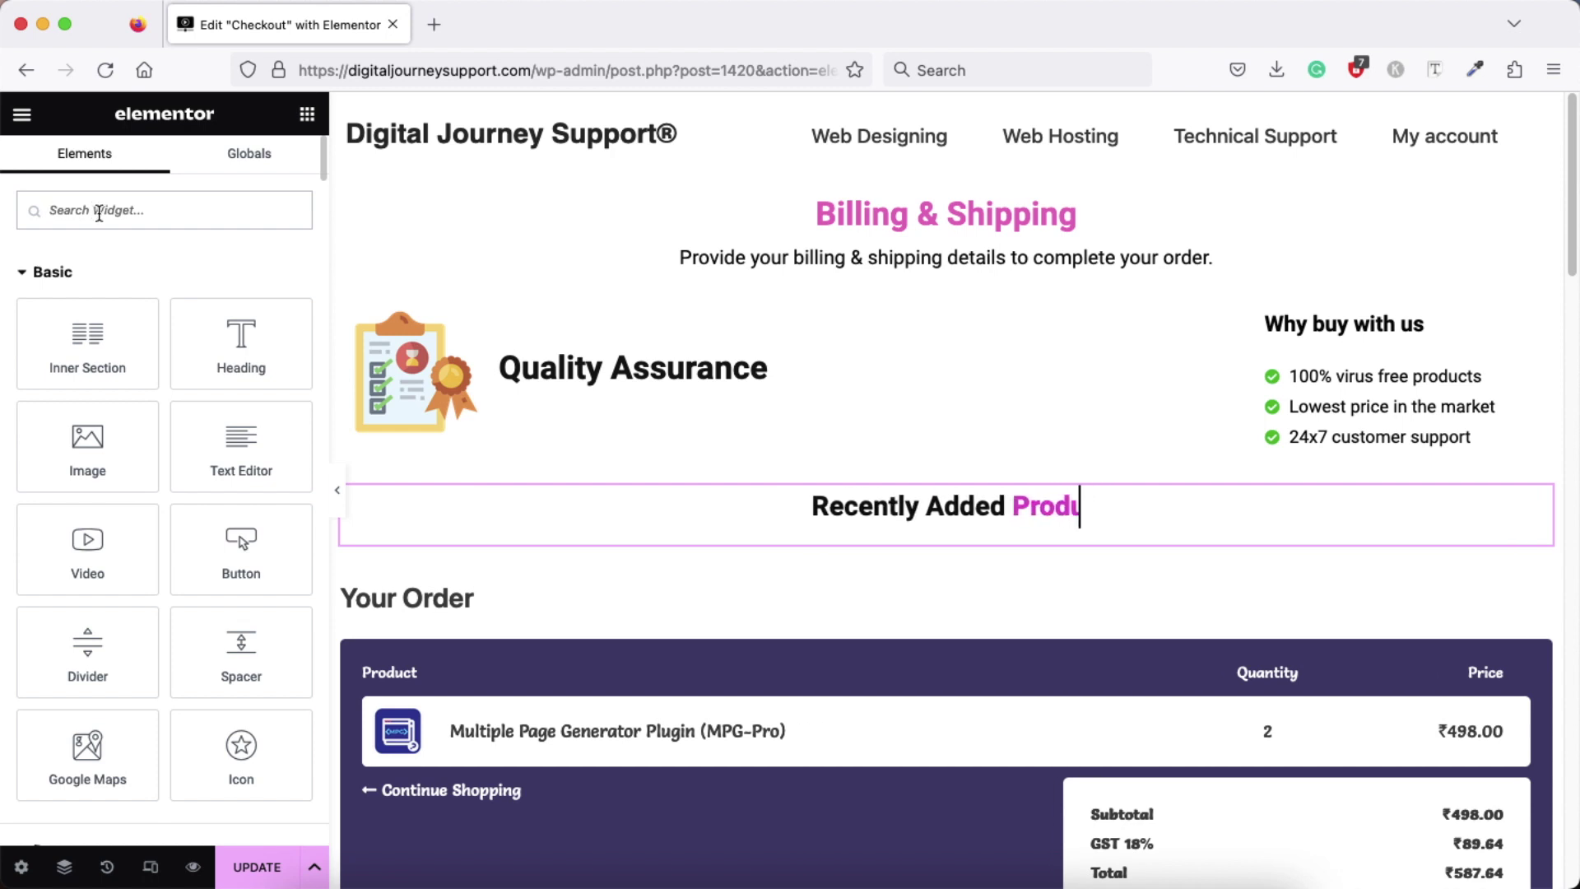
Find the Woo Product Carousel widget and place it directly below the animated headline
type("products")
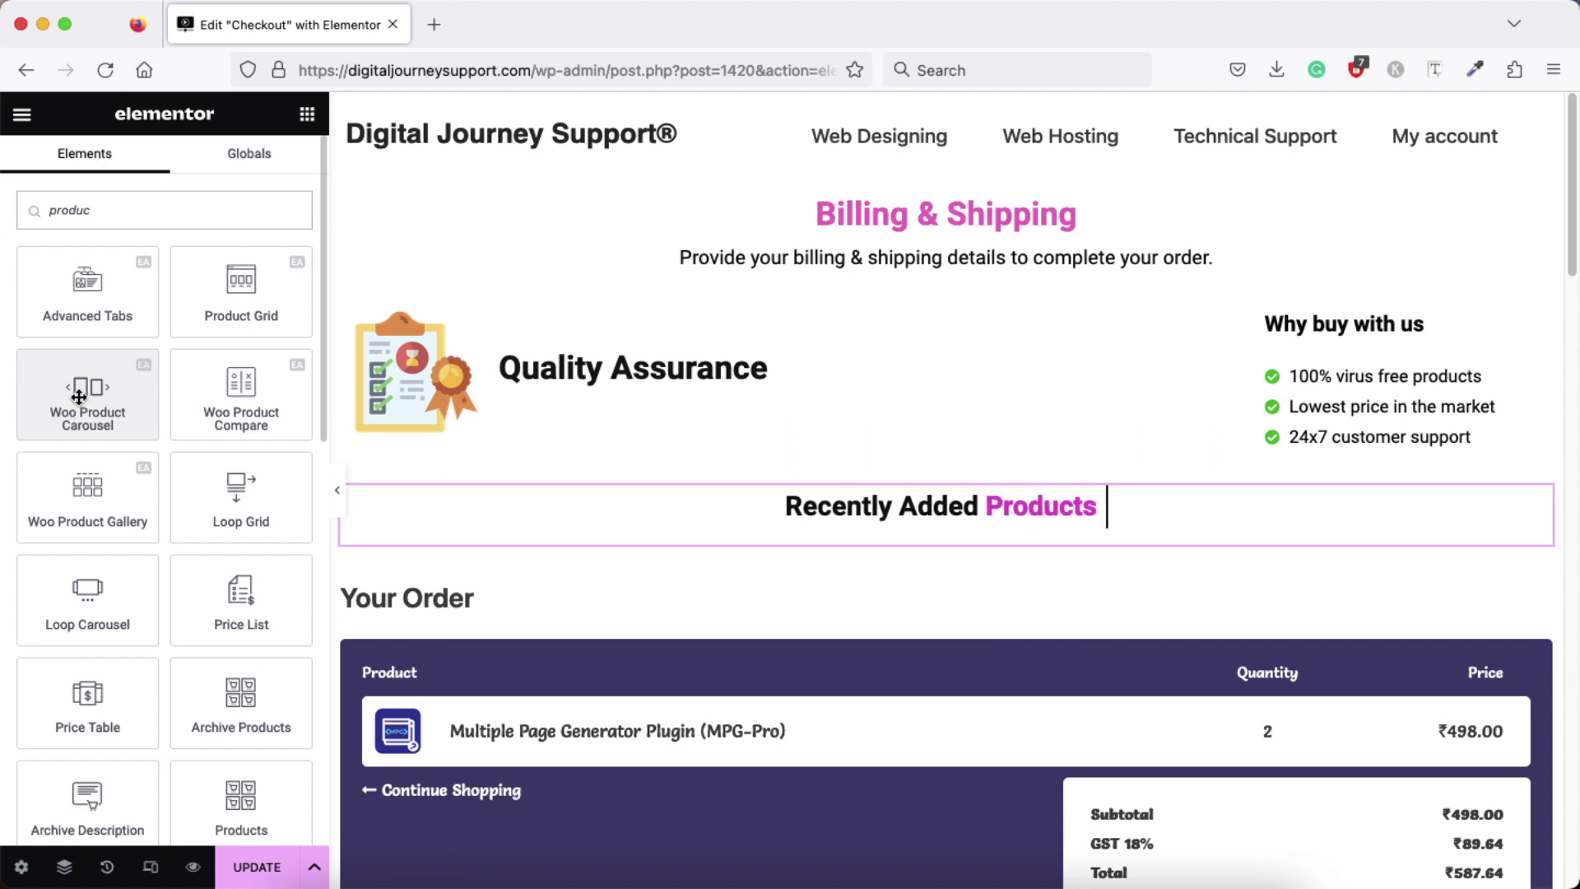
left_click_drag(78, 398, 954, 522)
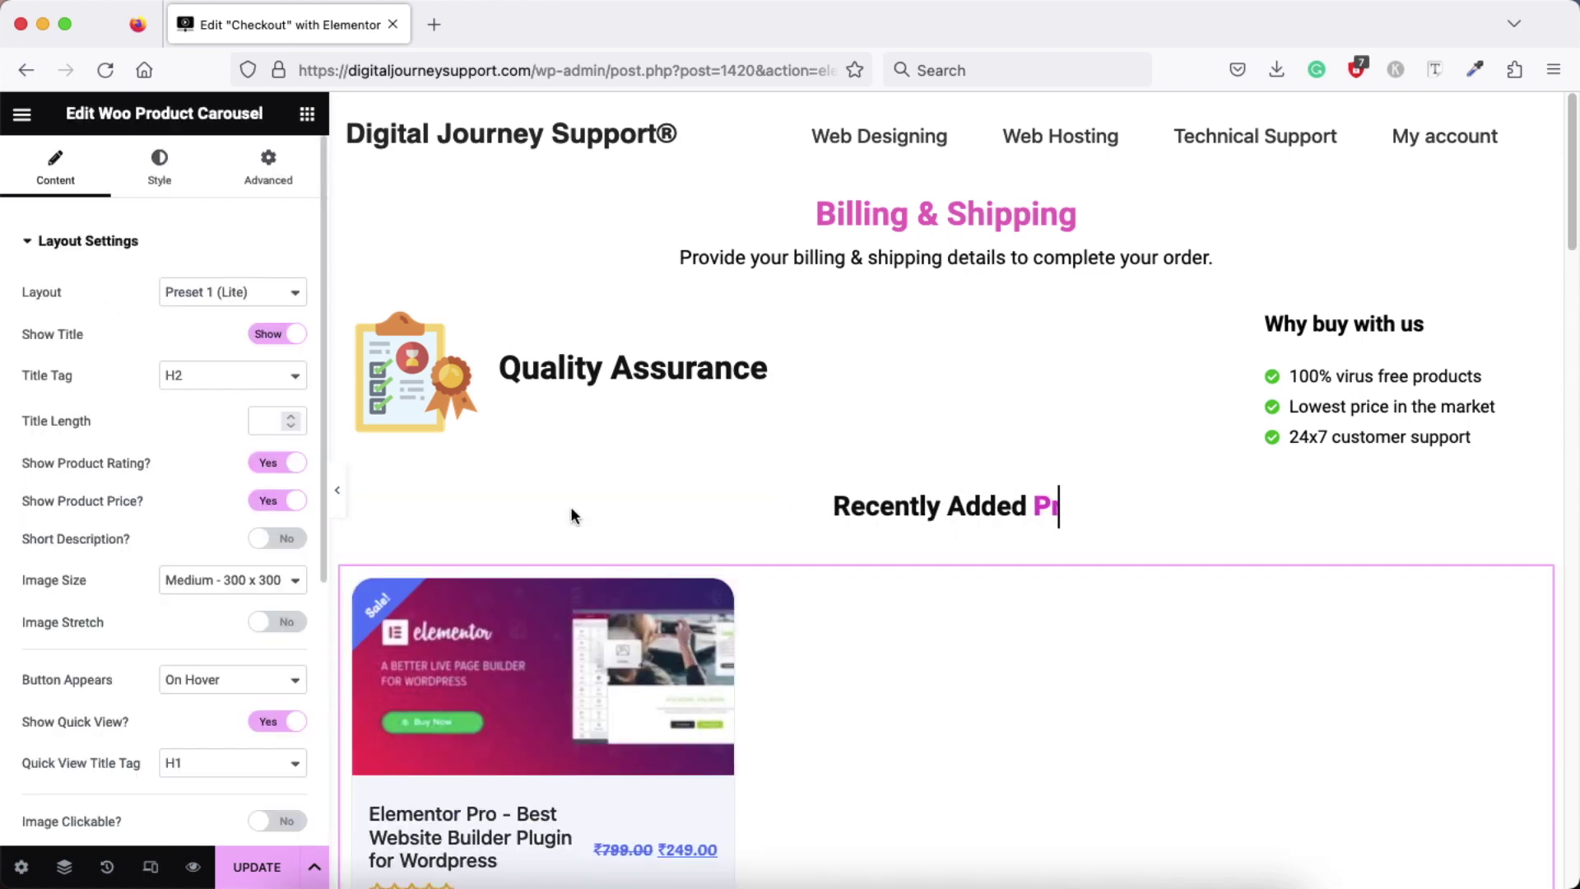
scroll(949, 663, "down", 3)
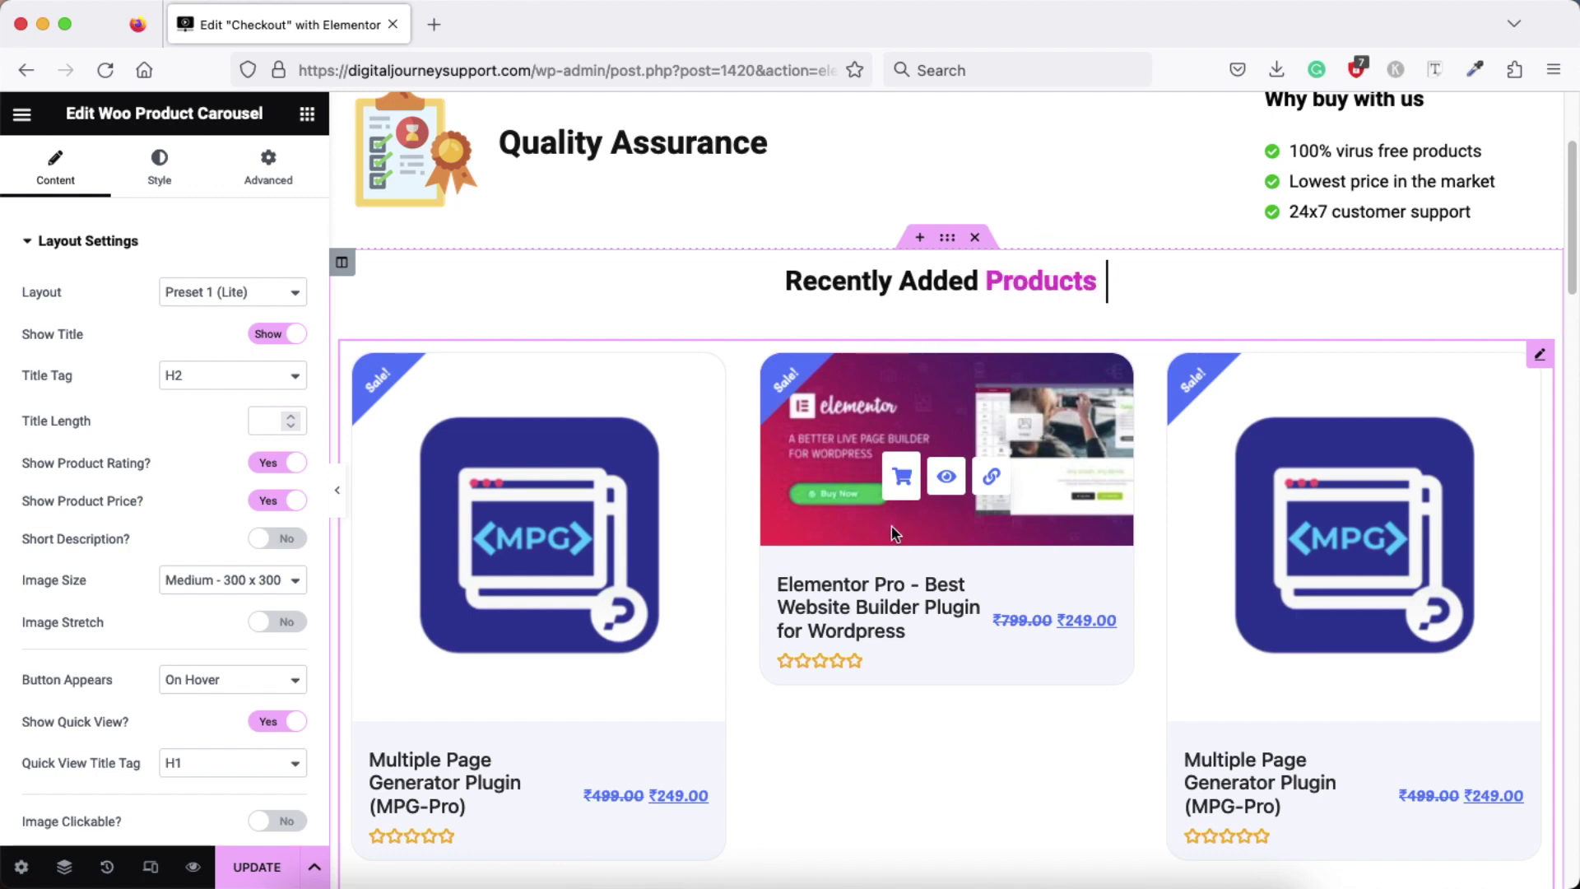
Choose Recent Products as the filter in the product carousel's query
scroll(67, 497, "down", 5)
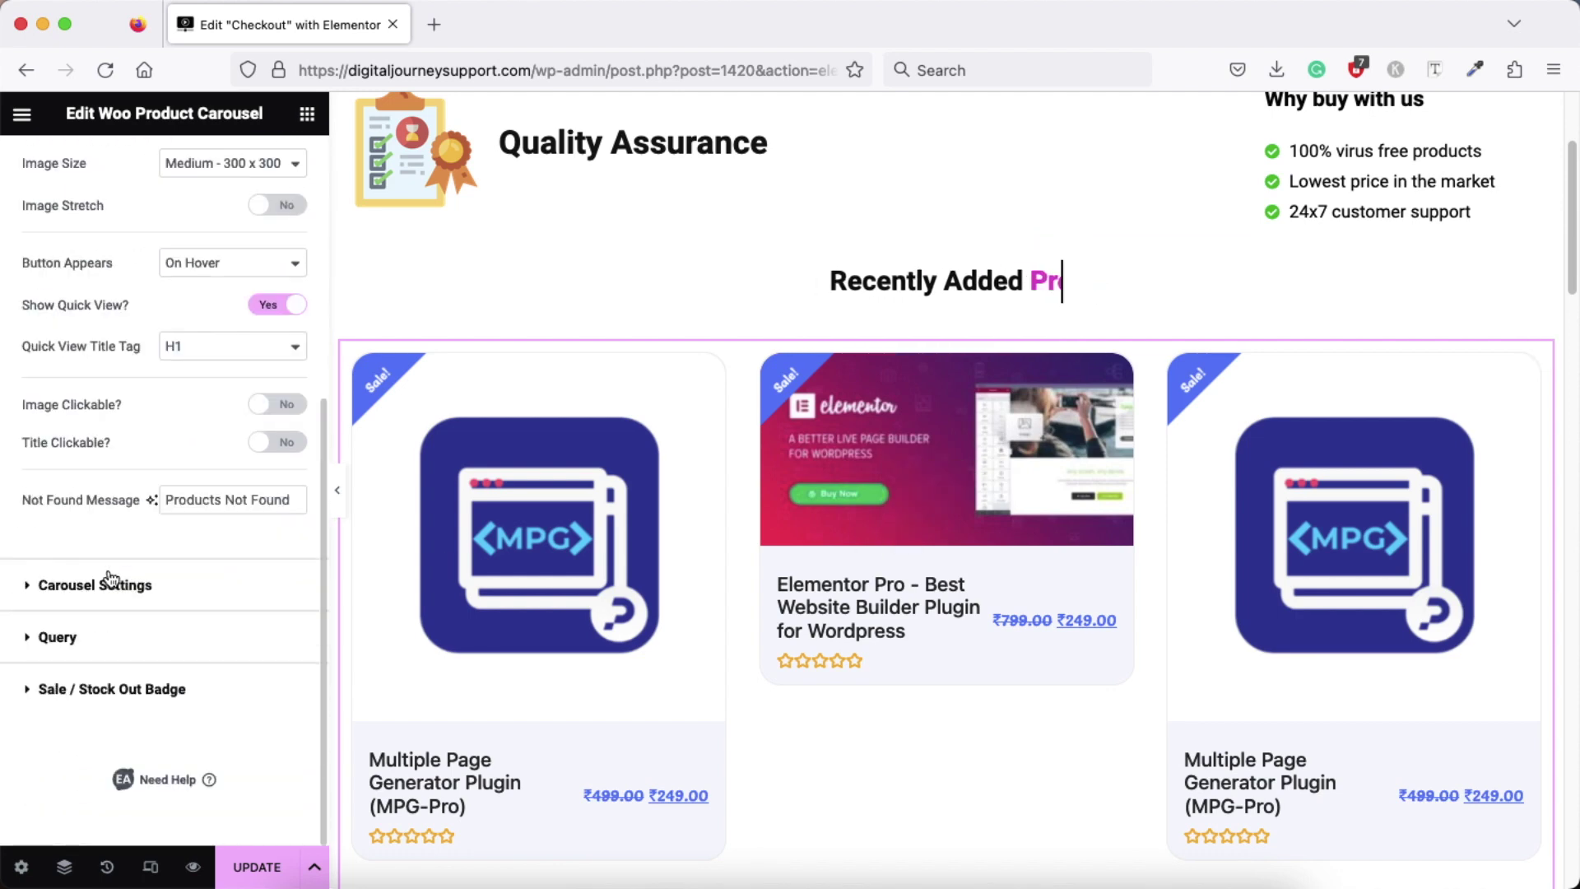
left_click(79, 648)
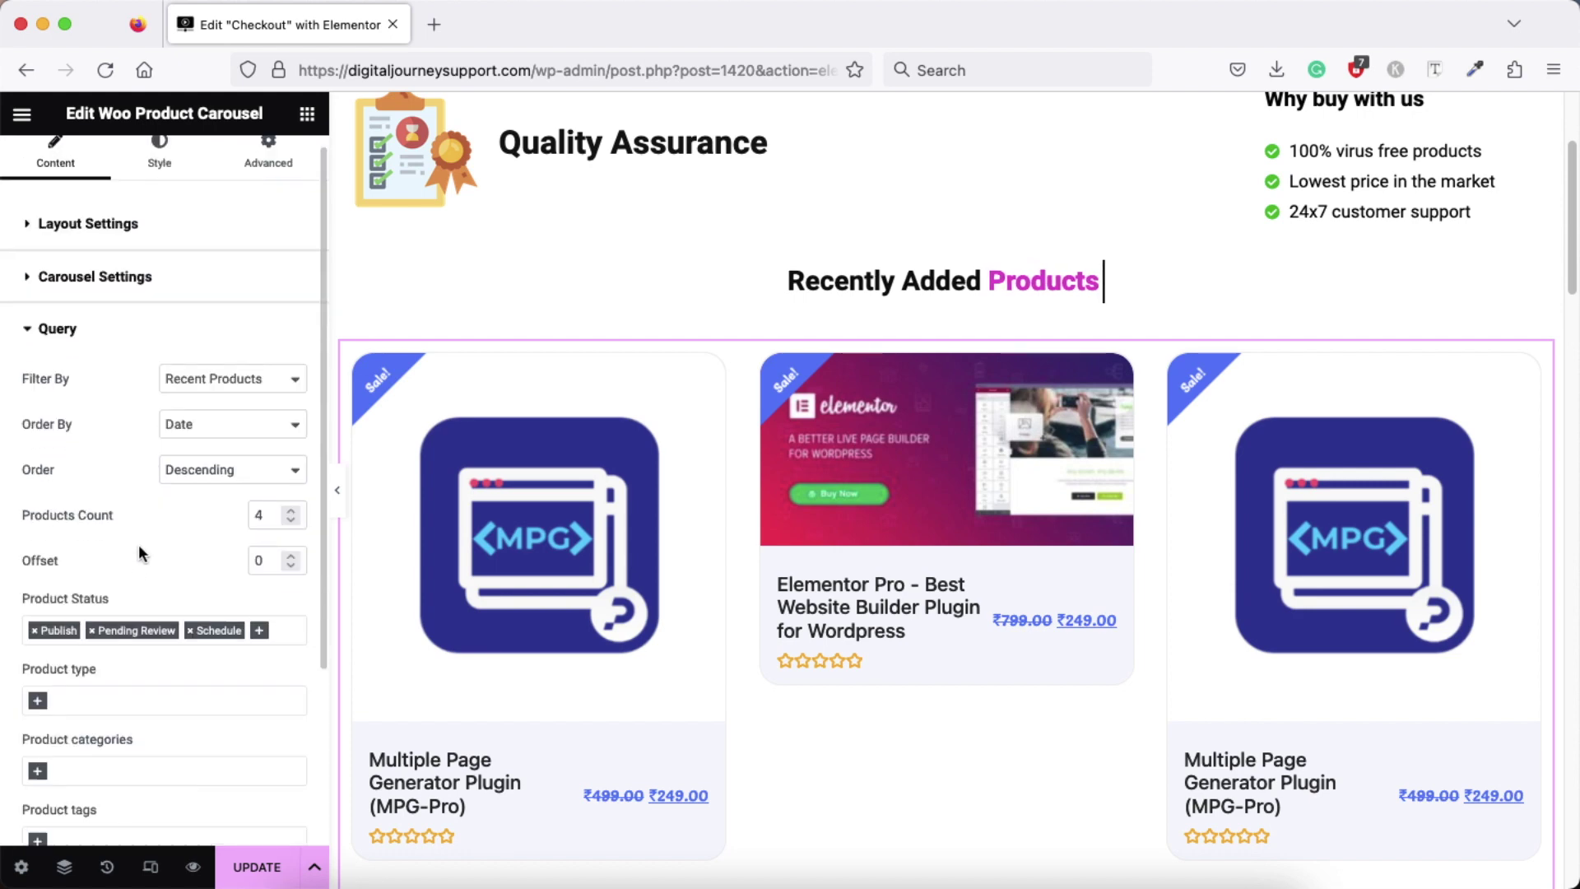
left_click(273, 361)
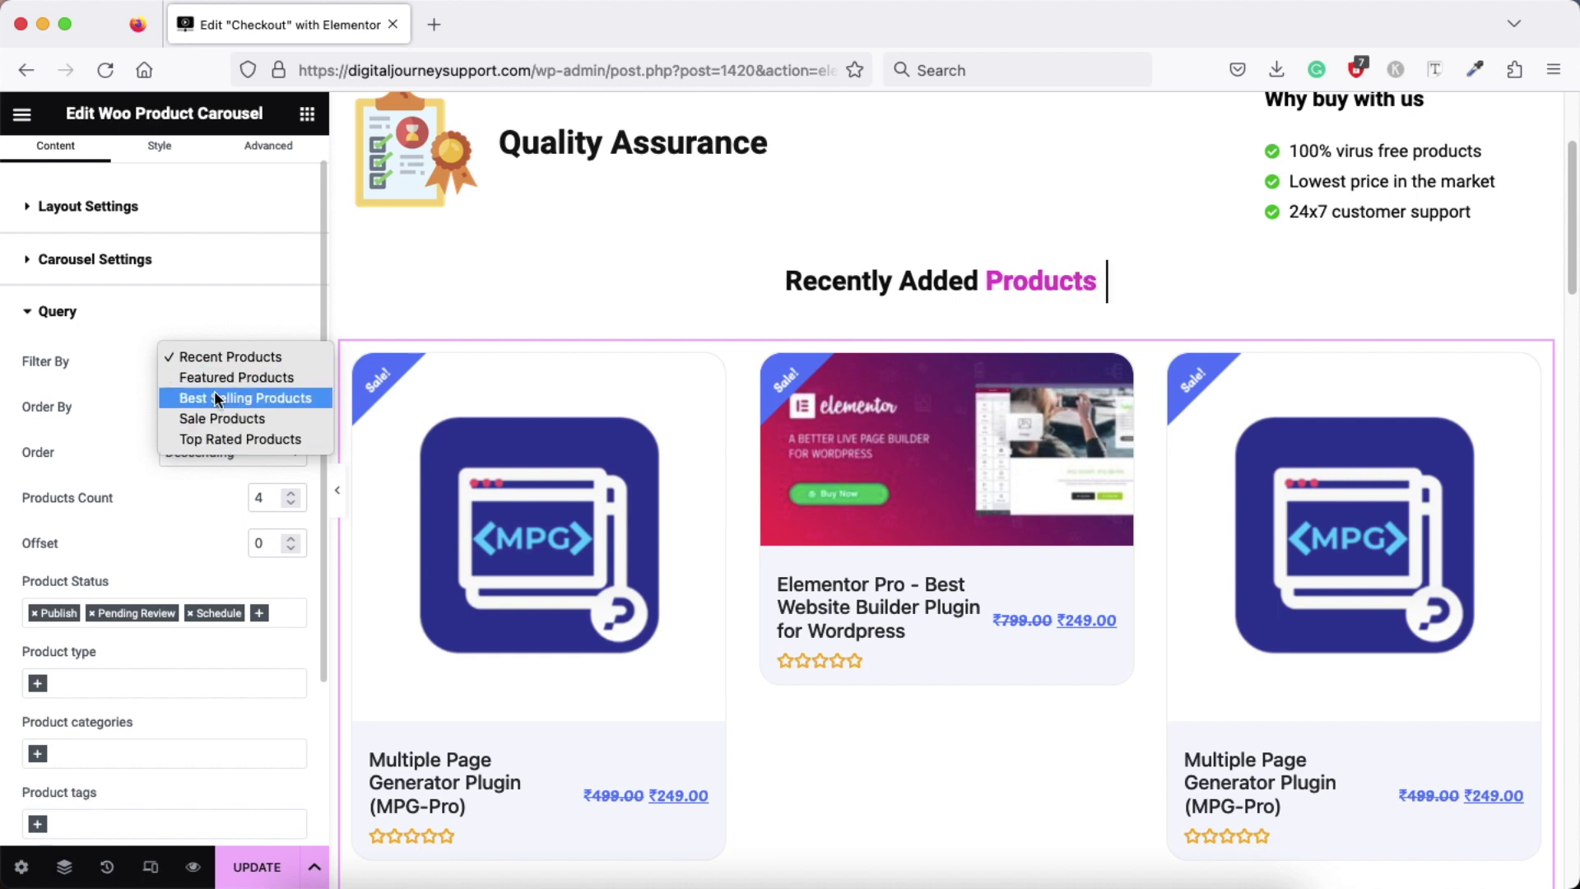
left_click(219, 355)
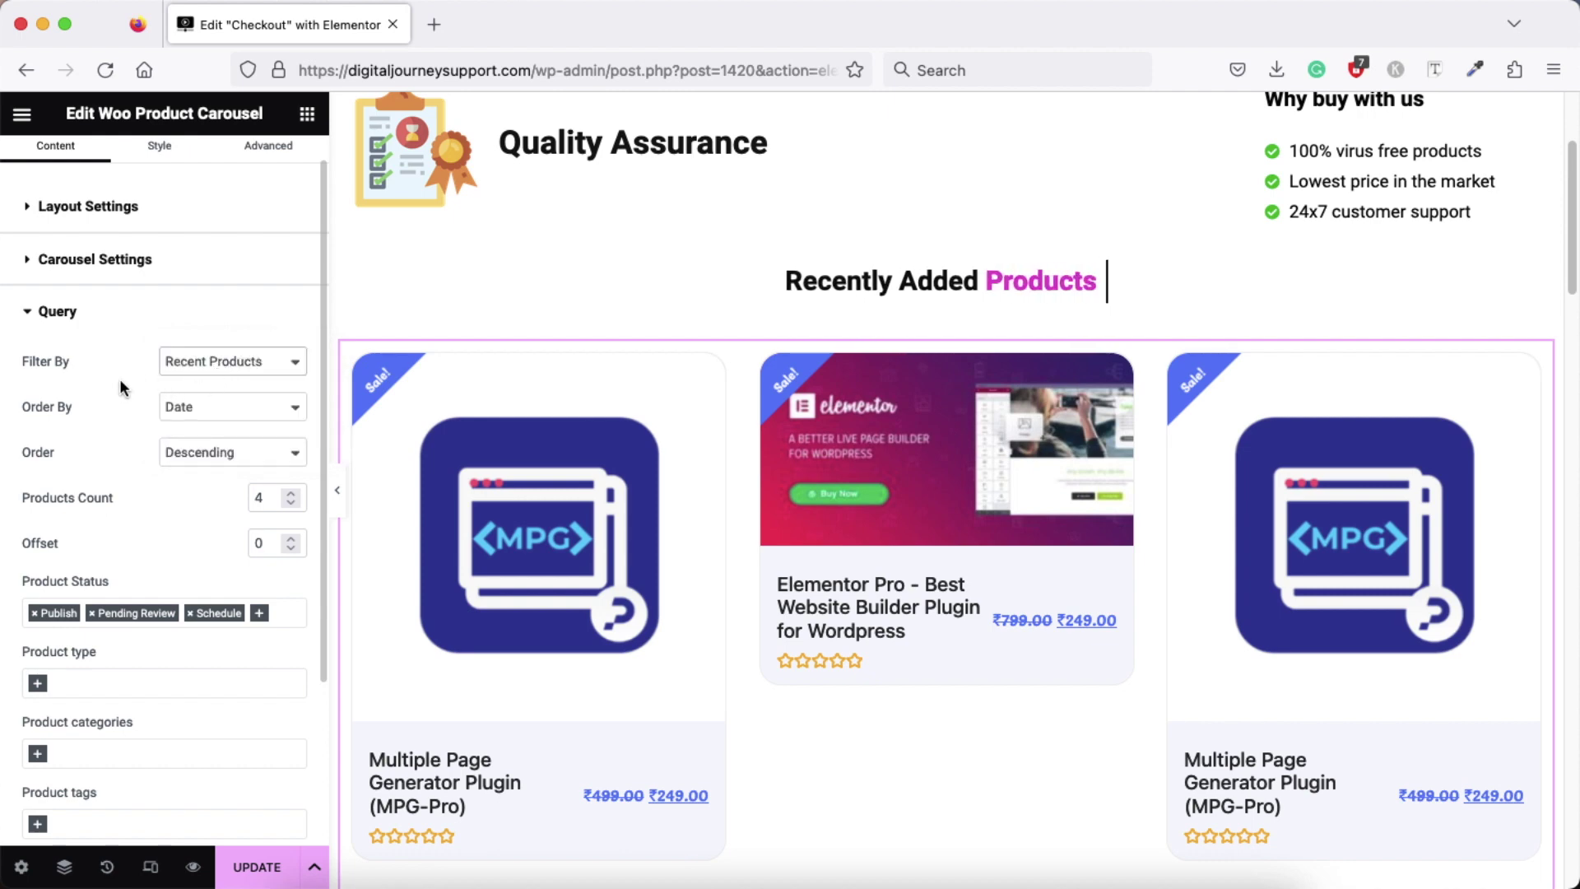
scroll(120, 379, "up", 1)
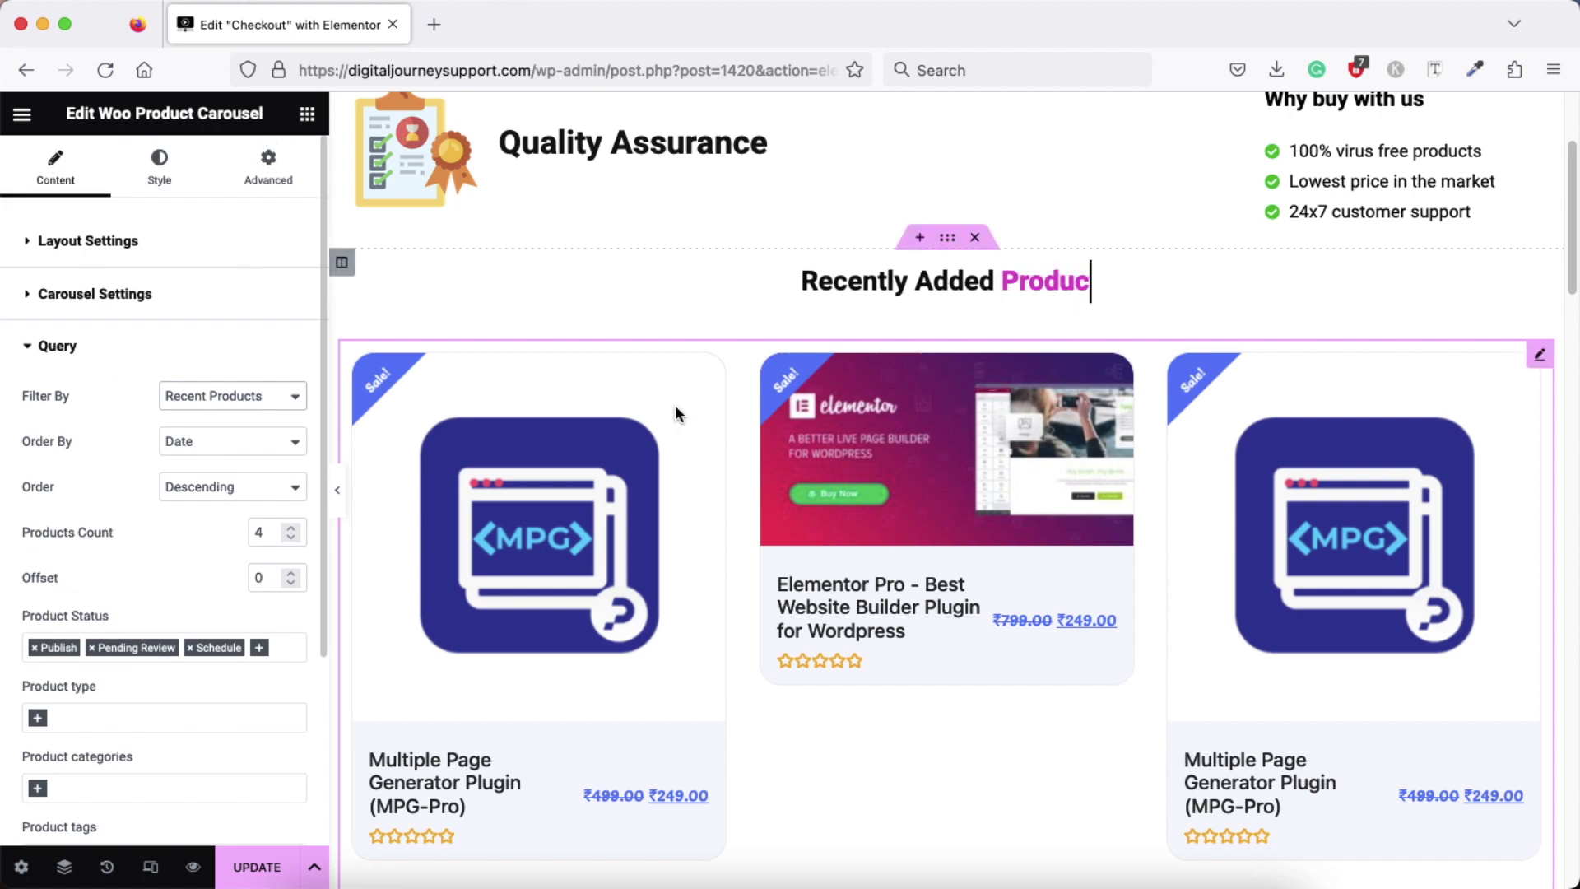
scroll(688, 598, "up", 2)
Switch the carousel's layout to Preset 3 (Lite) and its image size to Woocommerce Gallery Thumbnail - 100 x 100
left_click(61, 241)
left_click(63, 242)
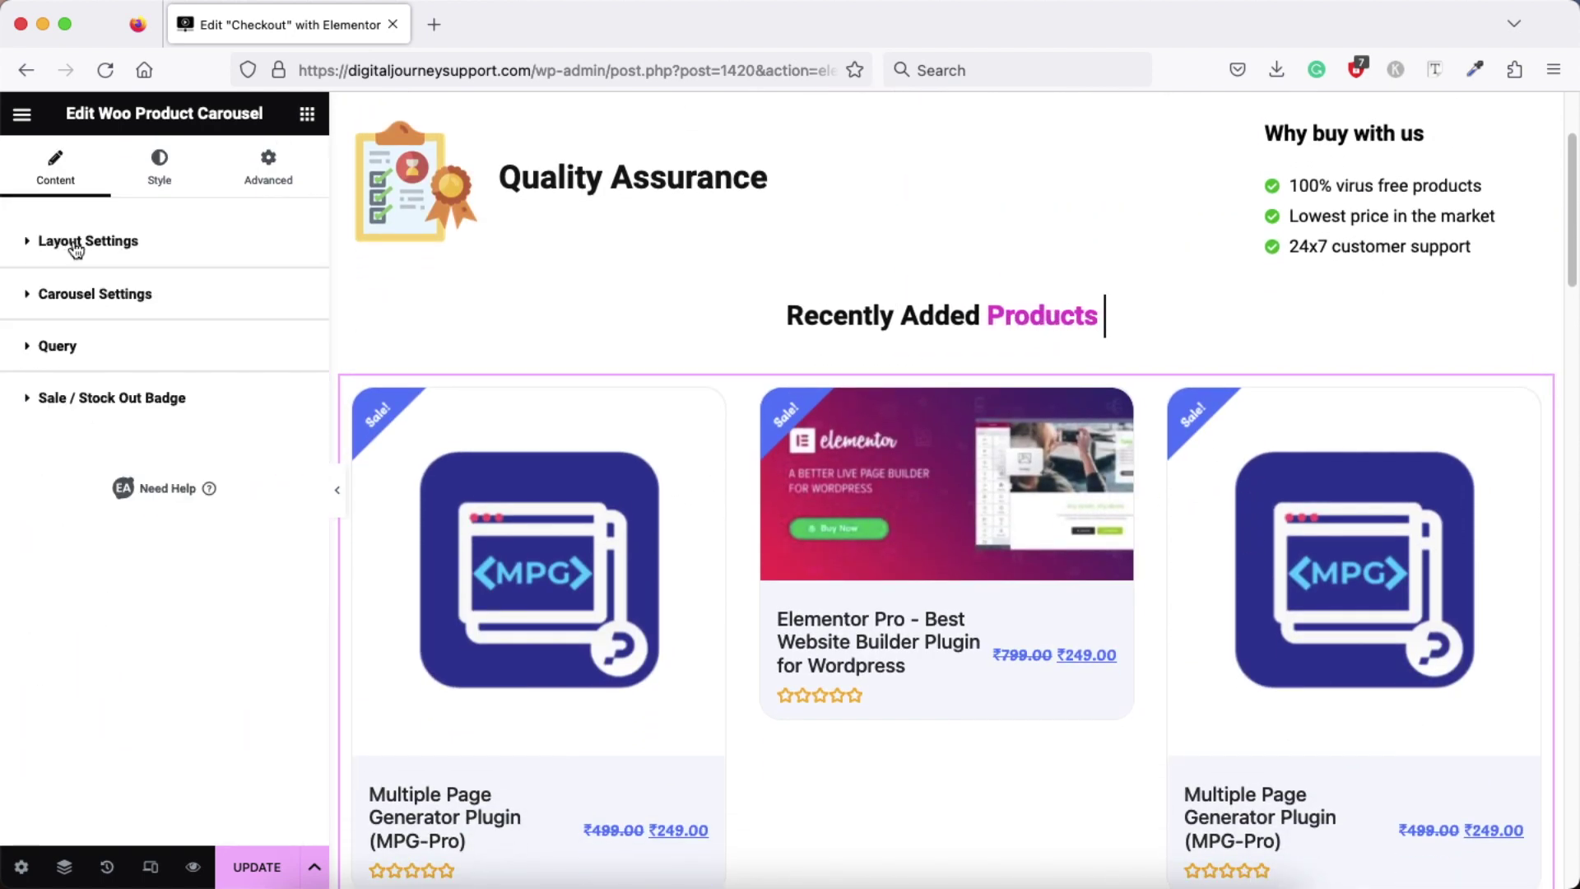
left_click(69, 245)
left_click(277, 297)
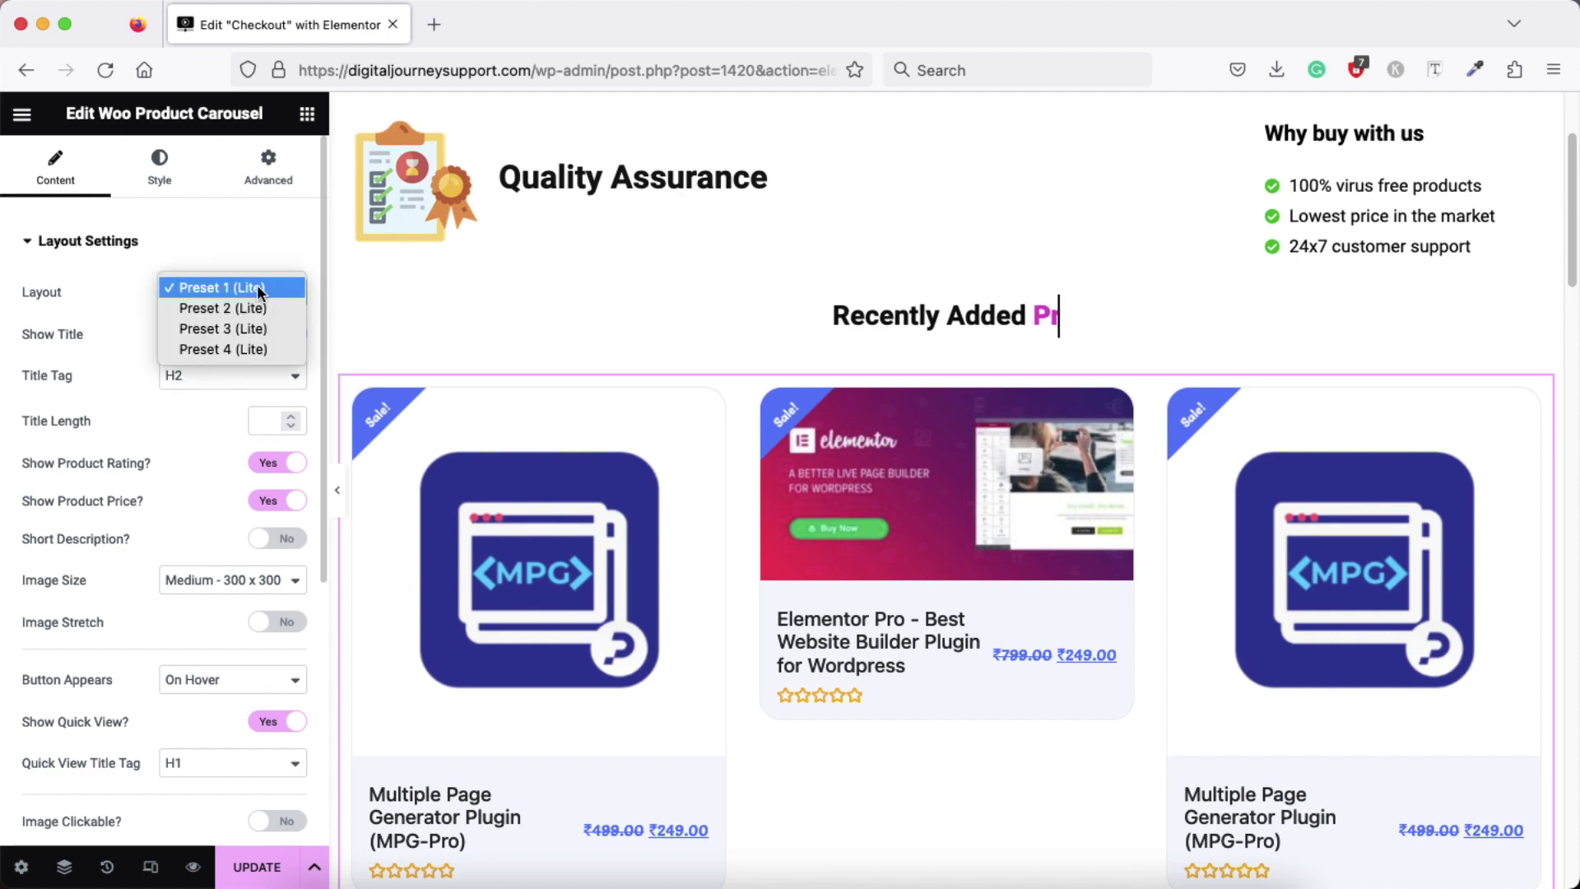
left_click(222, 329)
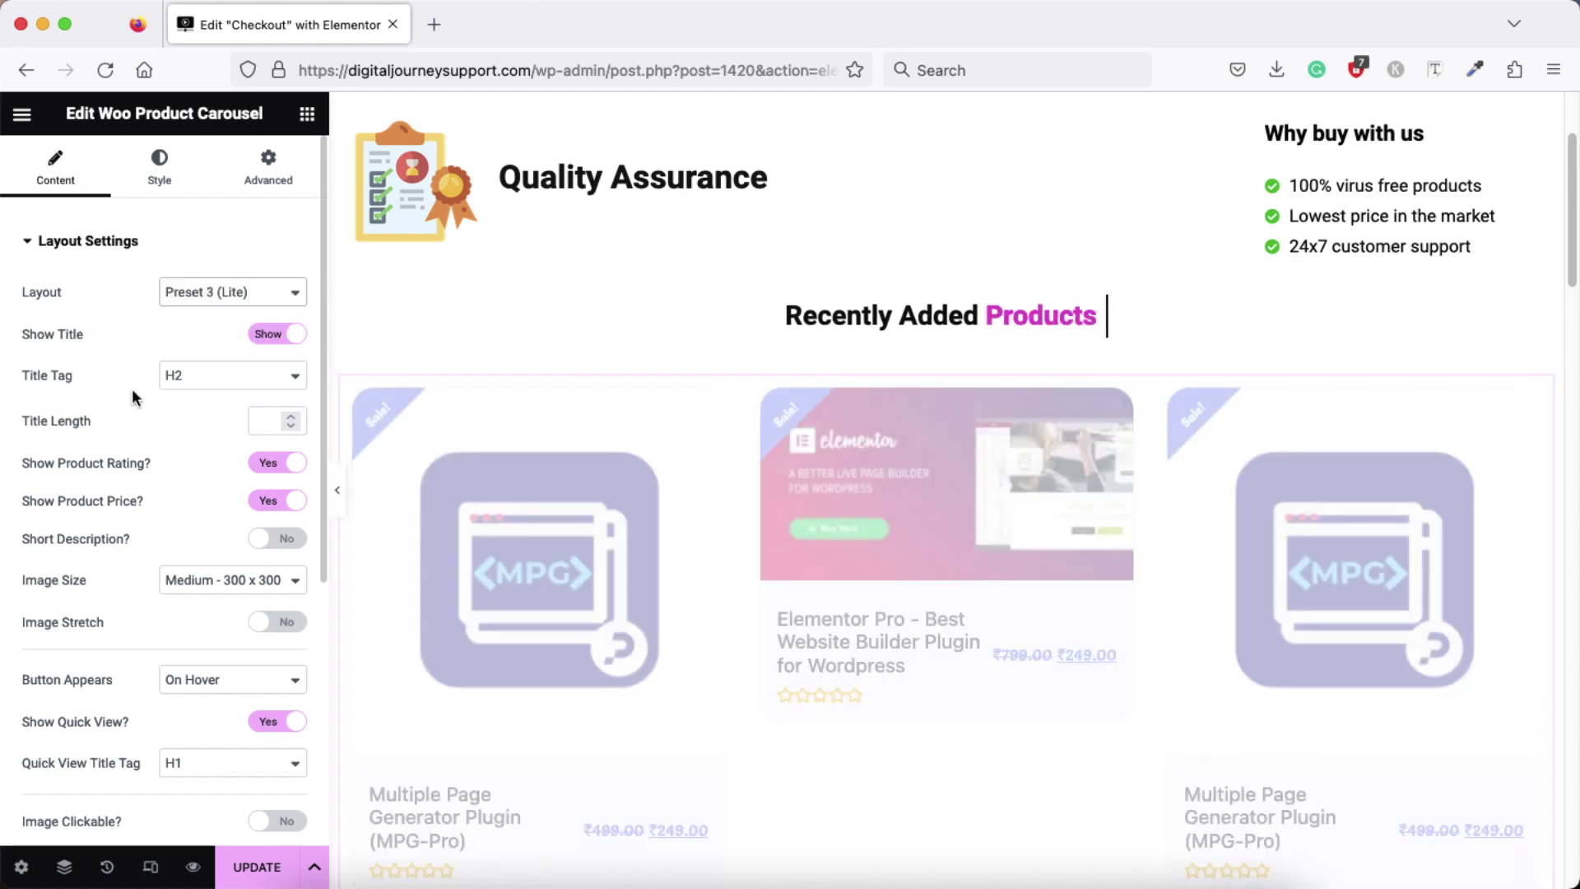
scroll(201, 574, "down", 1)
left_click(260, 541)
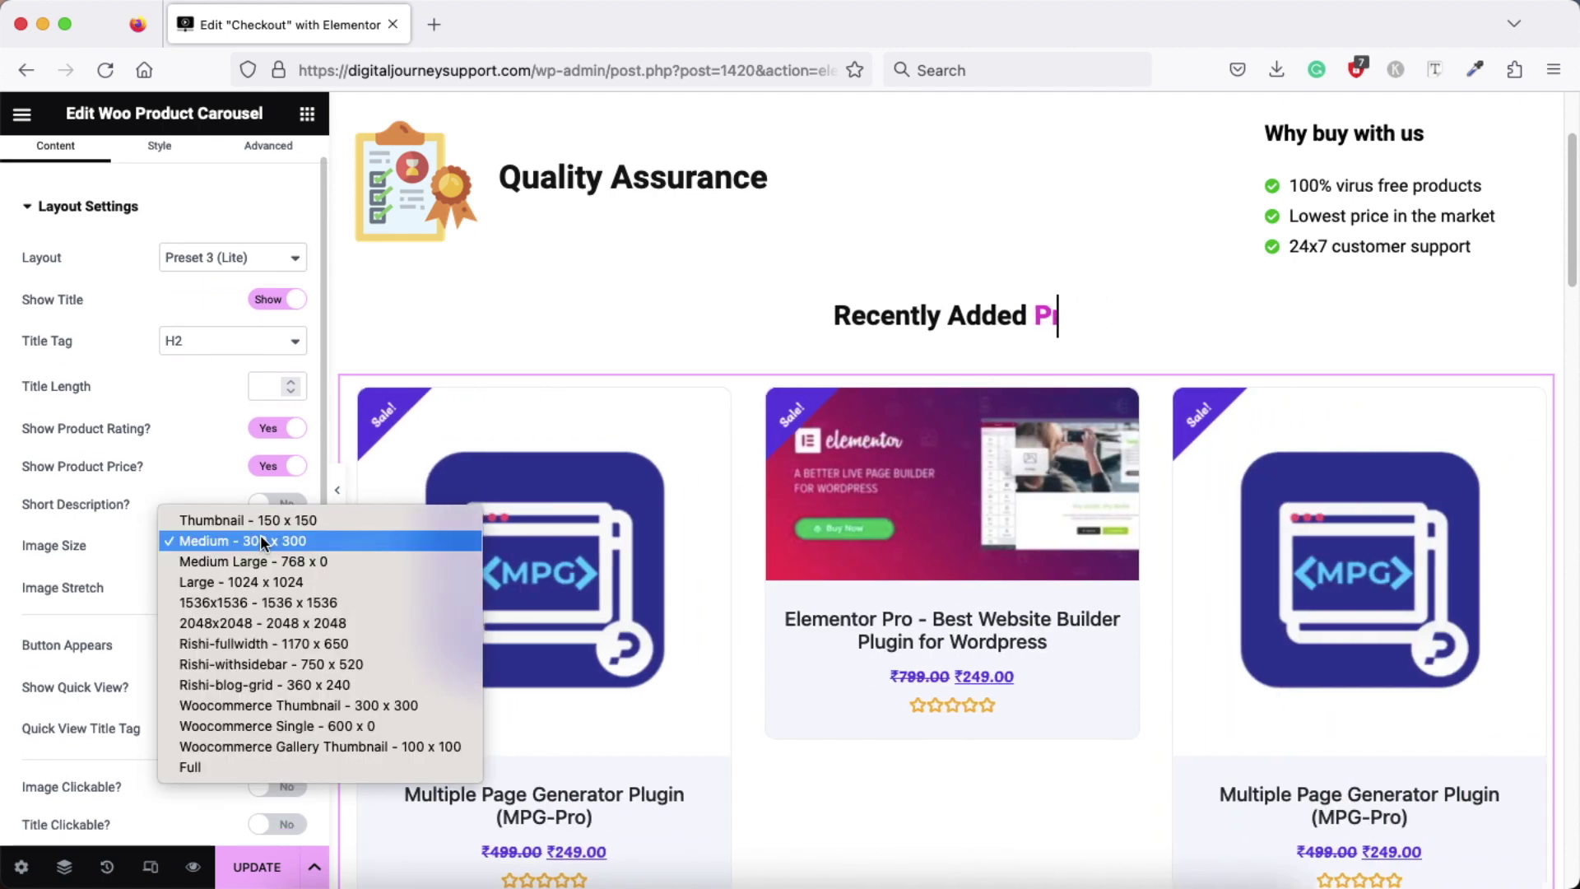
left_click(278, 743)
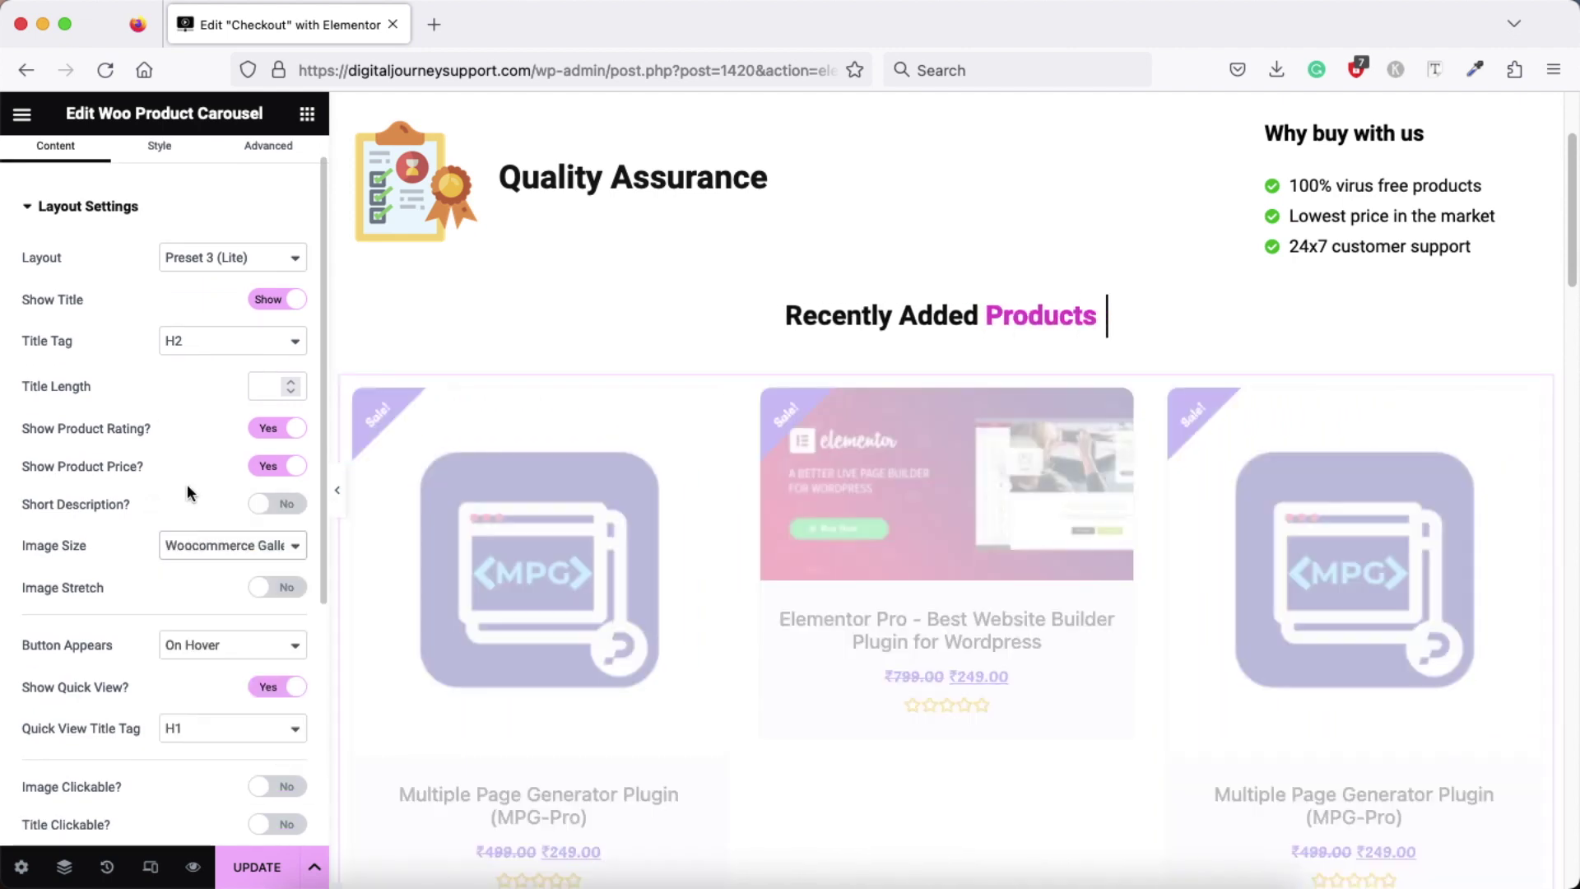
Set the number of visible products in the carousel to 6
scroll(186, 494, "down", 5)
left_click(99, 581)
left_click(187, 417)
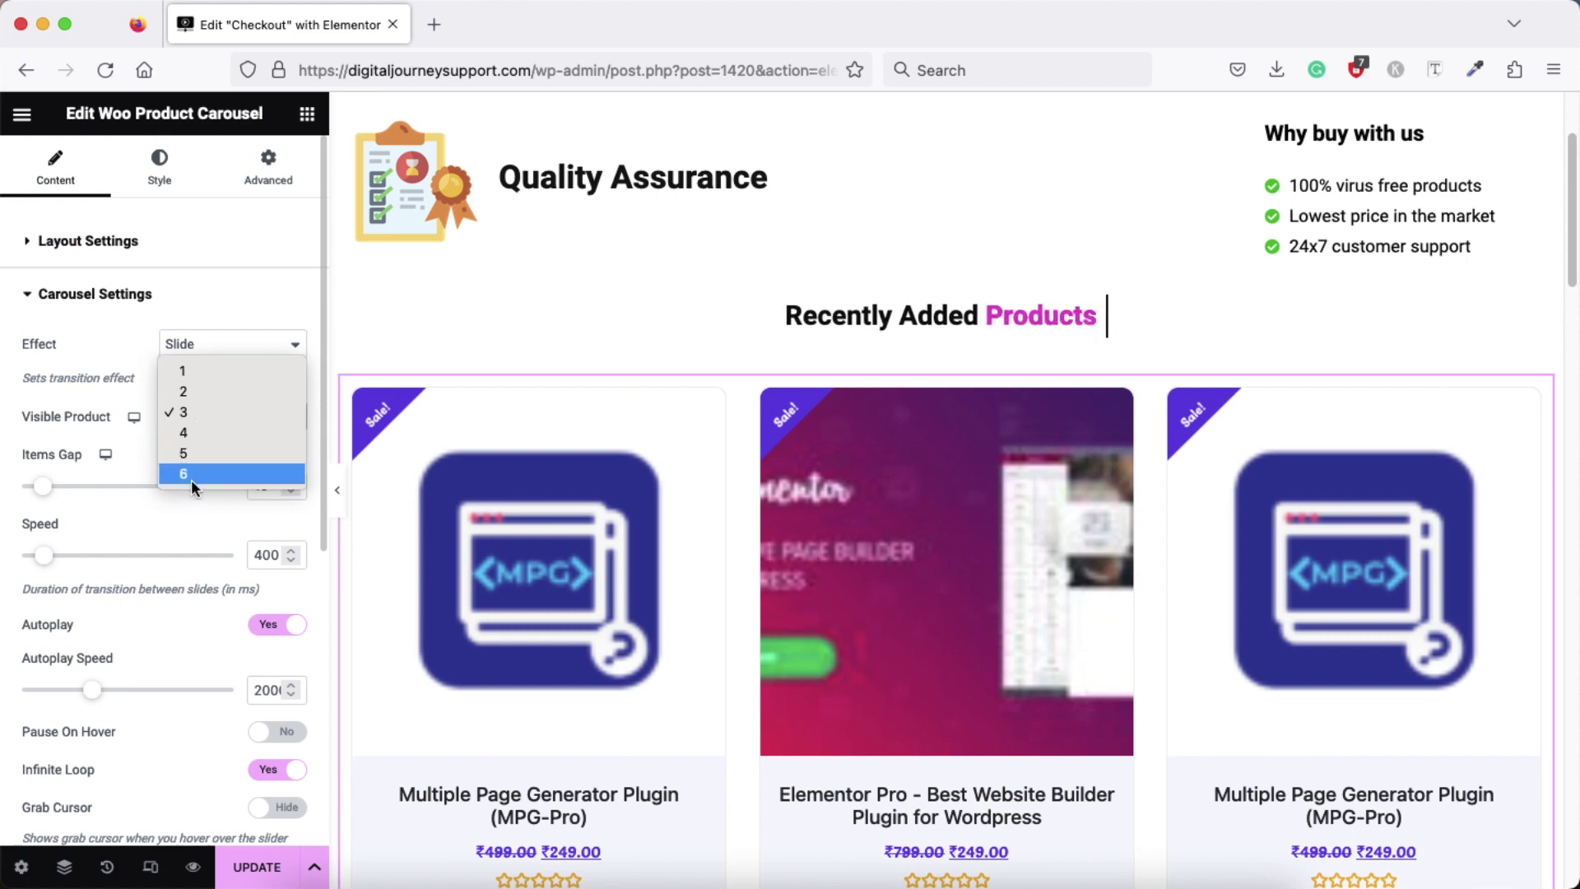
left_click(191, 473)
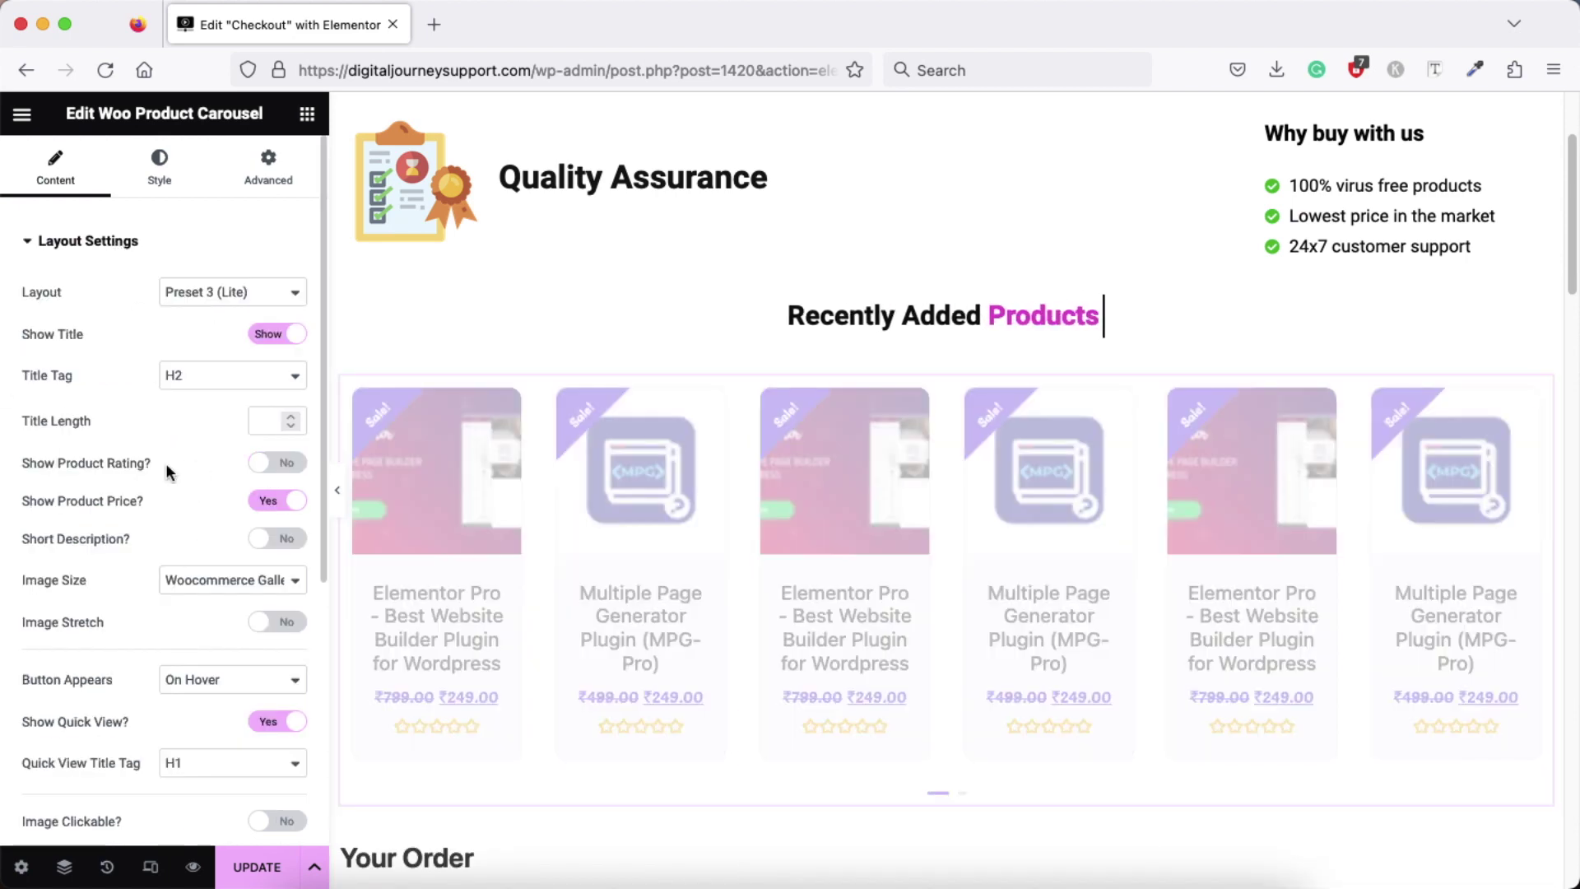
Hide the carousel's product ratings and set its sale badge to Preset 3 with sale text "Featured" and stock out text "Limited"
left_click(265, 463)
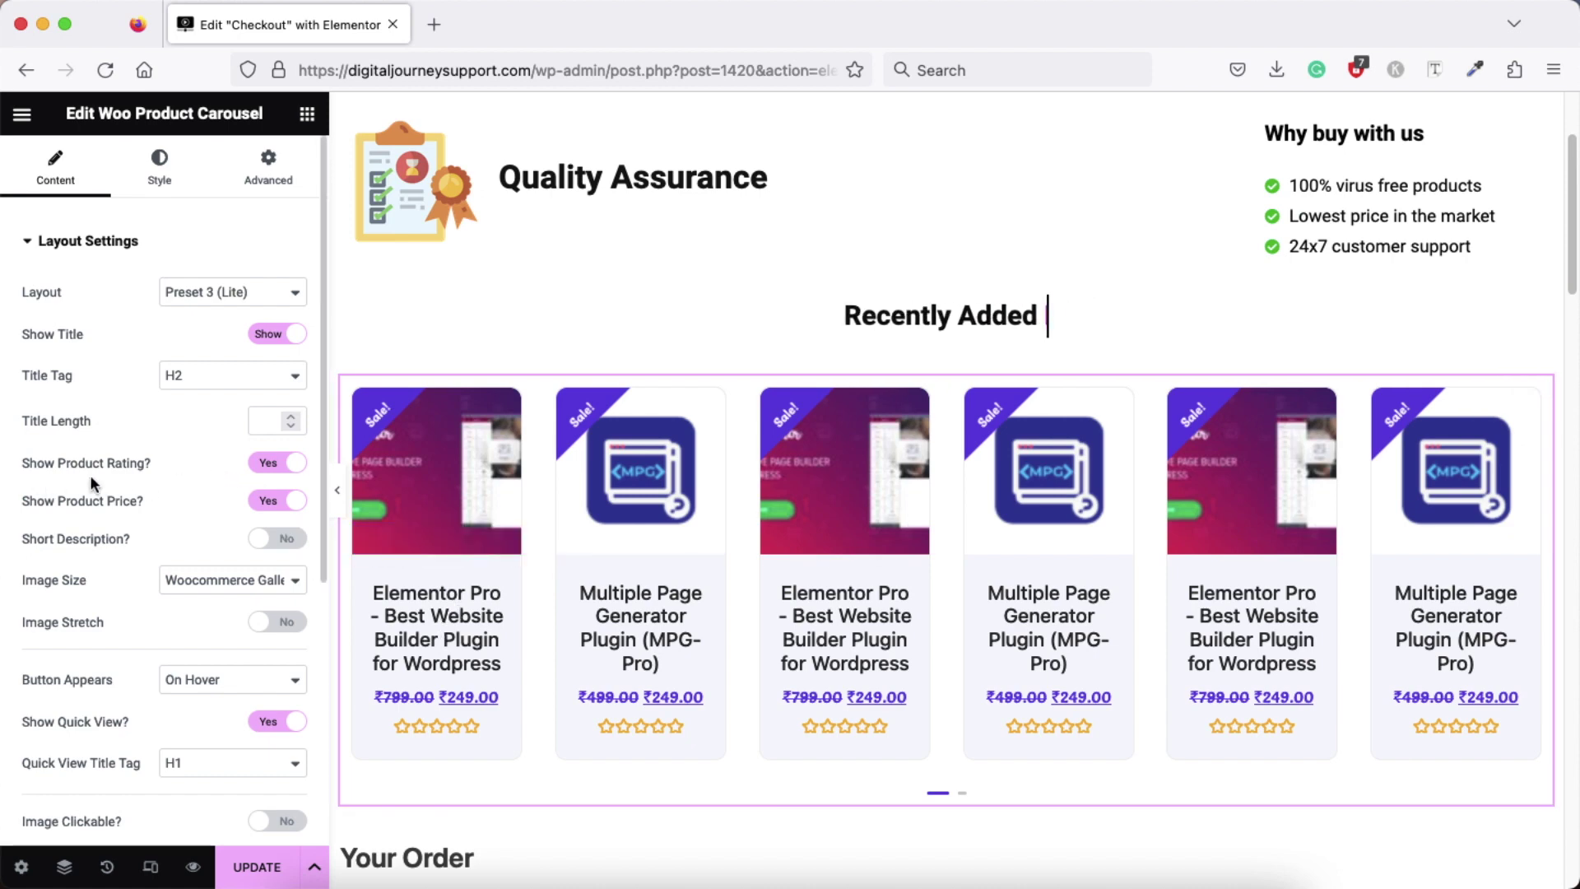
left_click(266, 463)
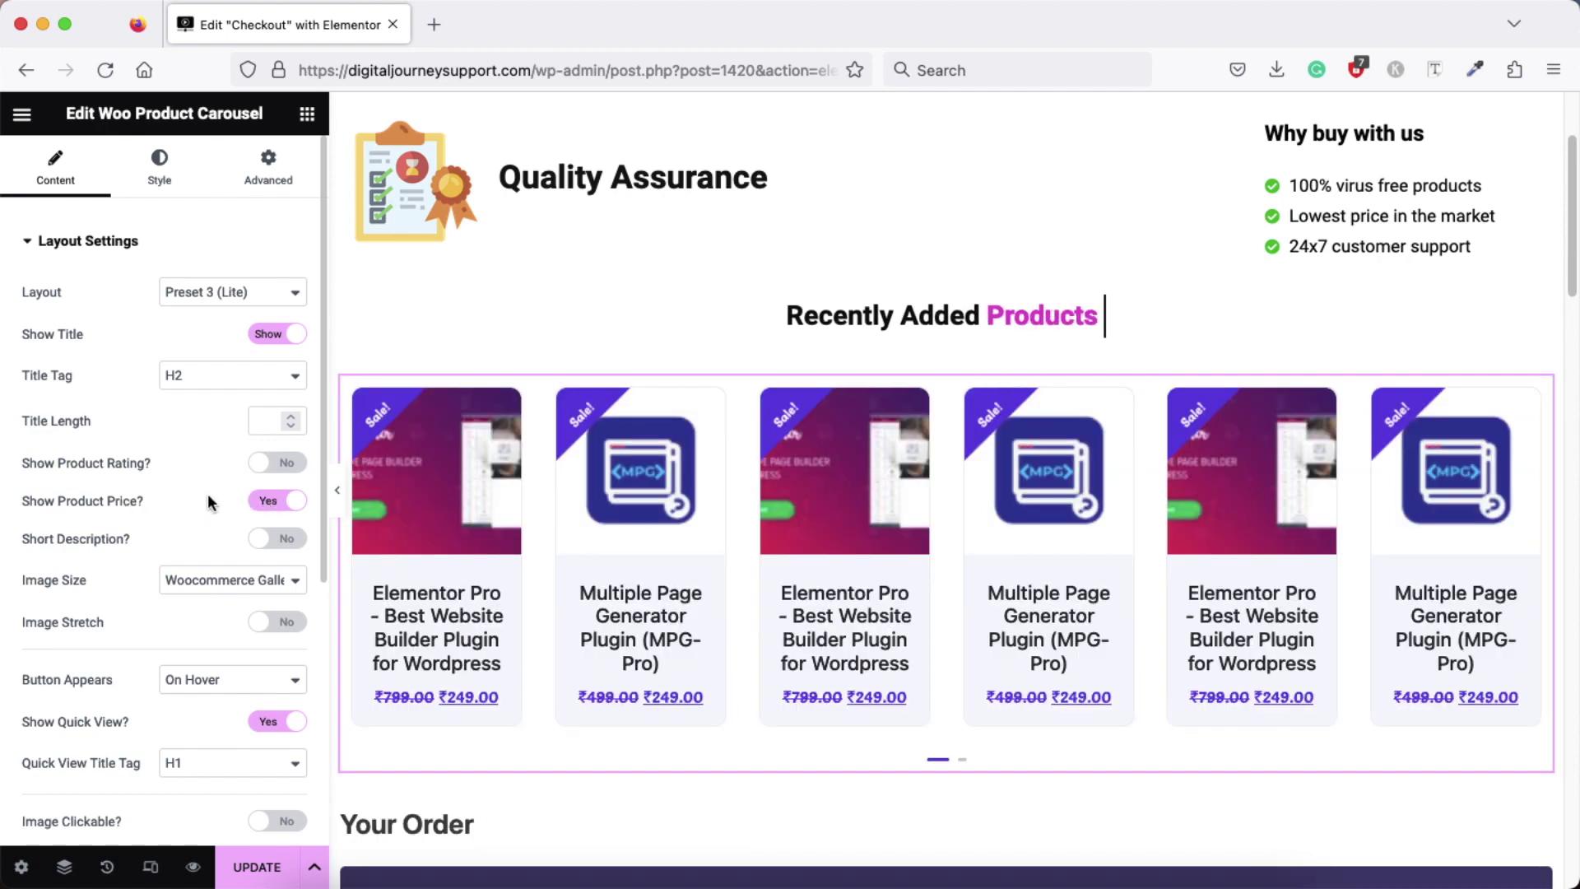
scroll(109, 629, "down", 3)
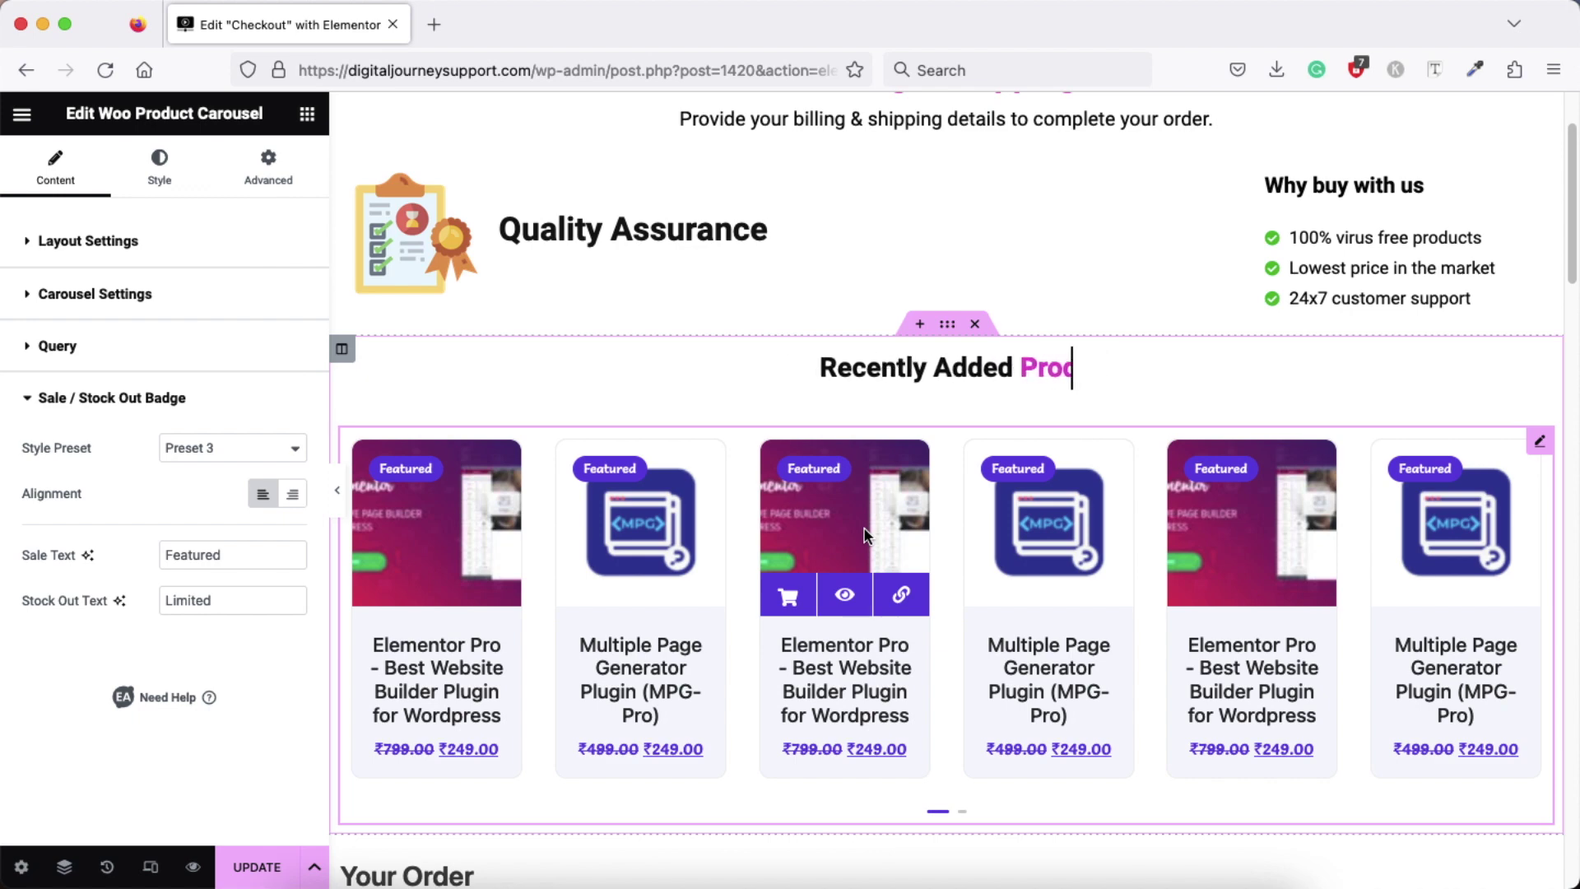
Add an empty one-column section at the end of the page, below the checkout form
scroll(867, 535, "up", 1)
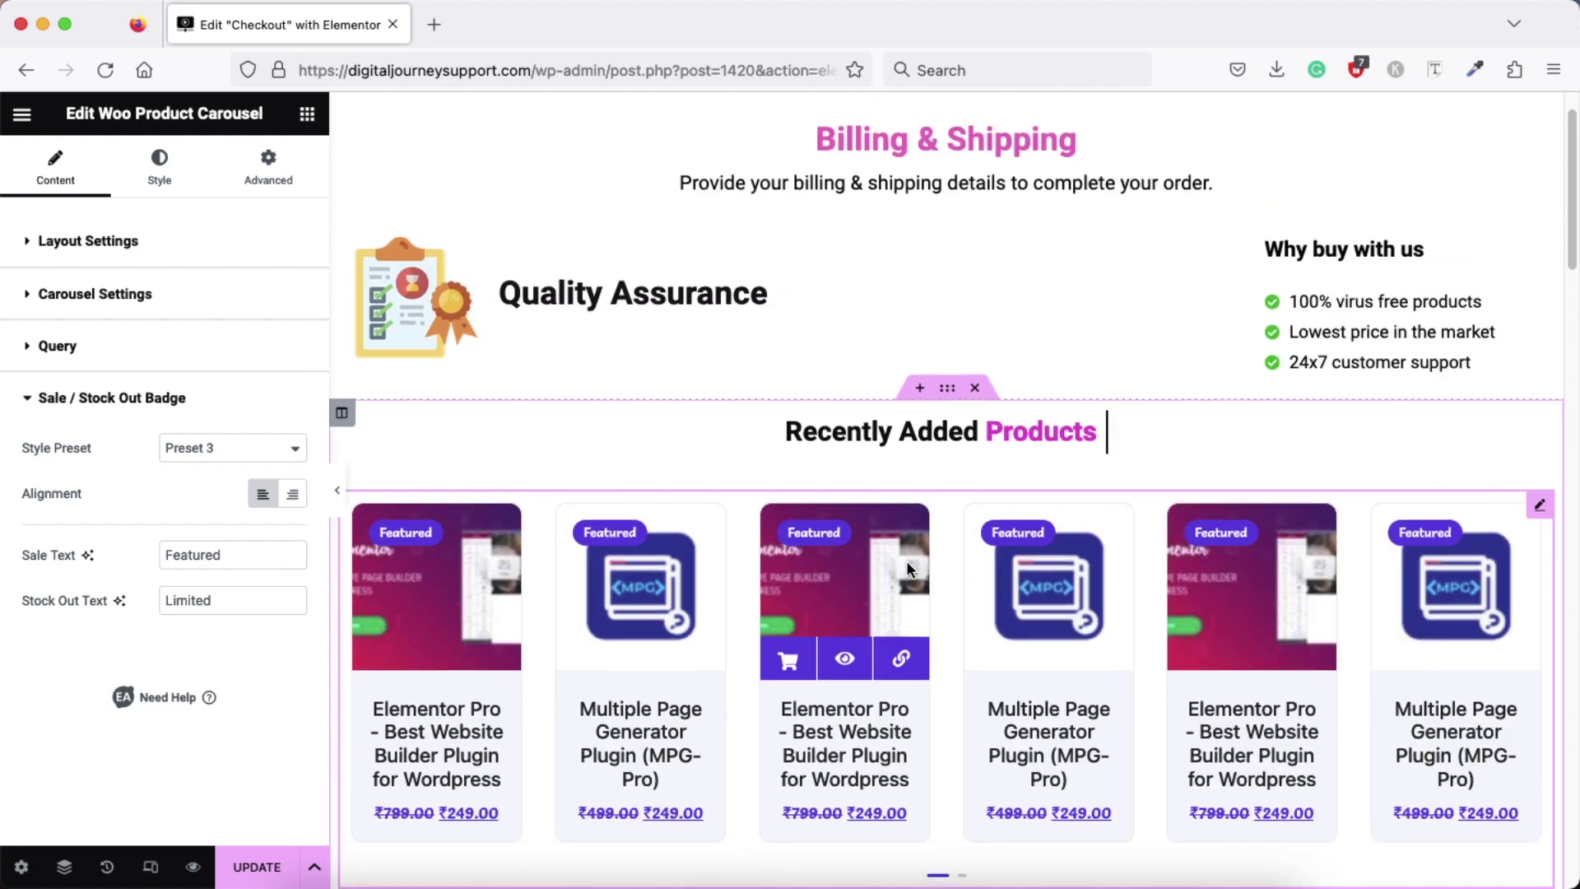
scroll(906, 560, "down", 20)
scroll(895, 483, "up", 3)
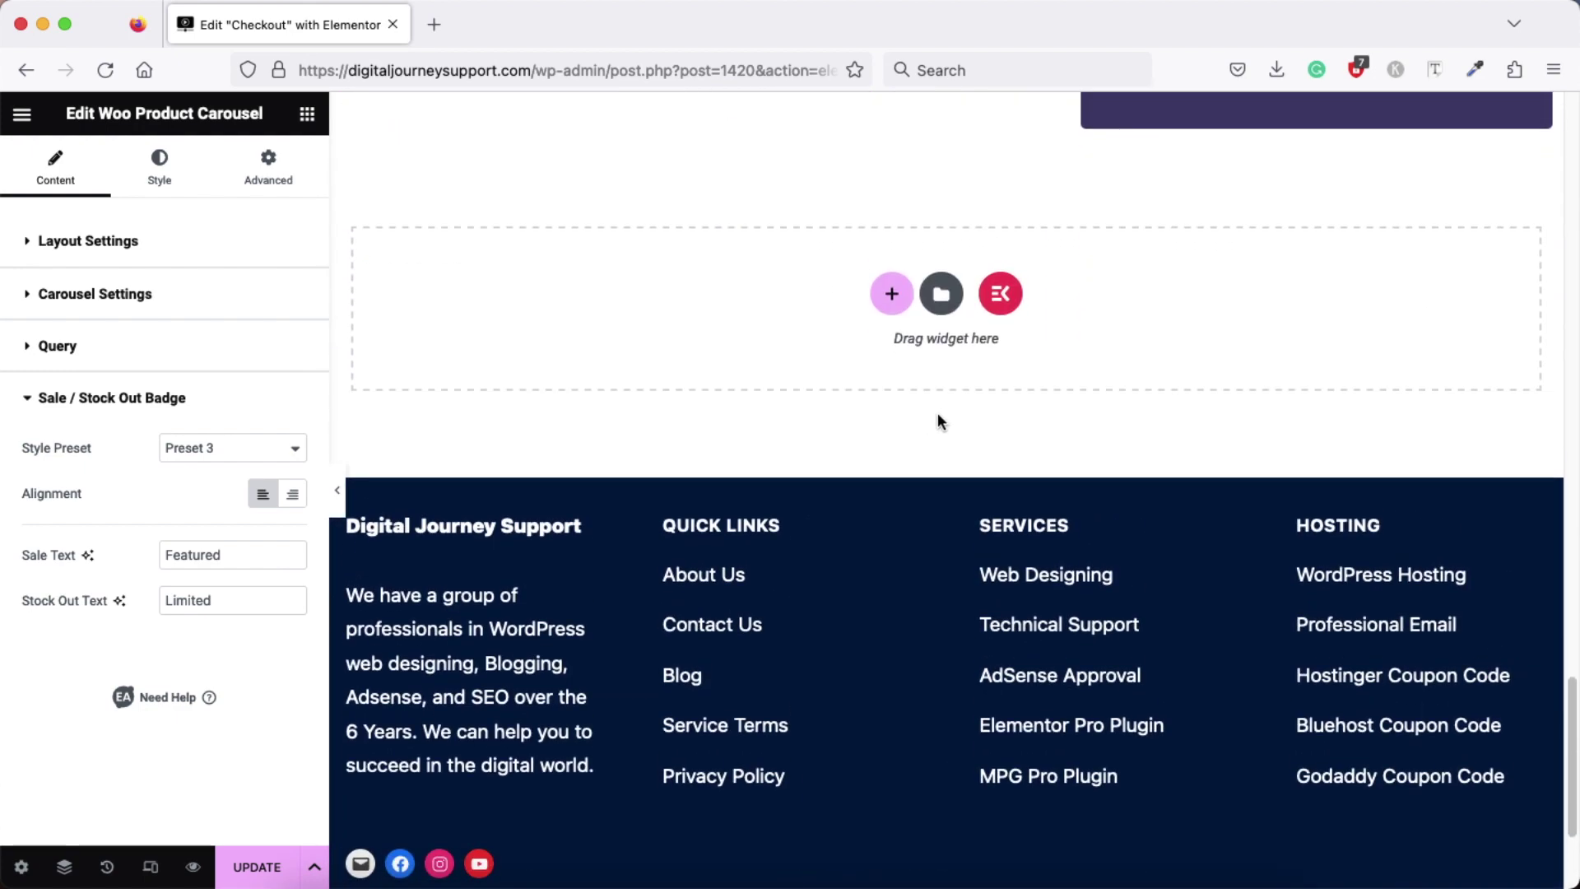
scroll(935, 399, "up", 1)
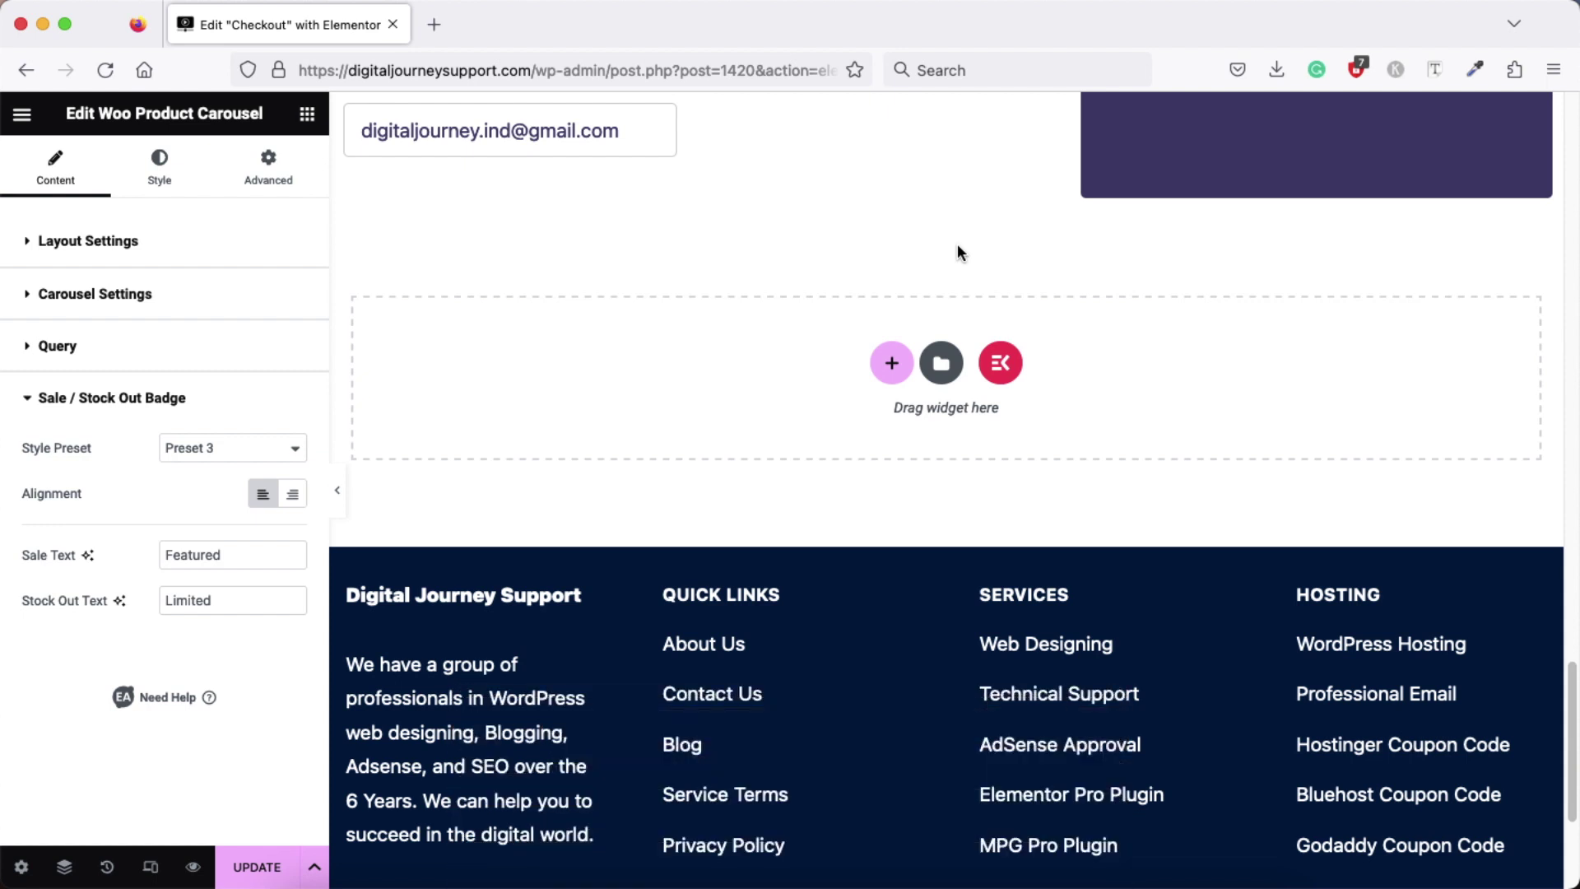
left_click(891, 363)
left_click(731, 420)
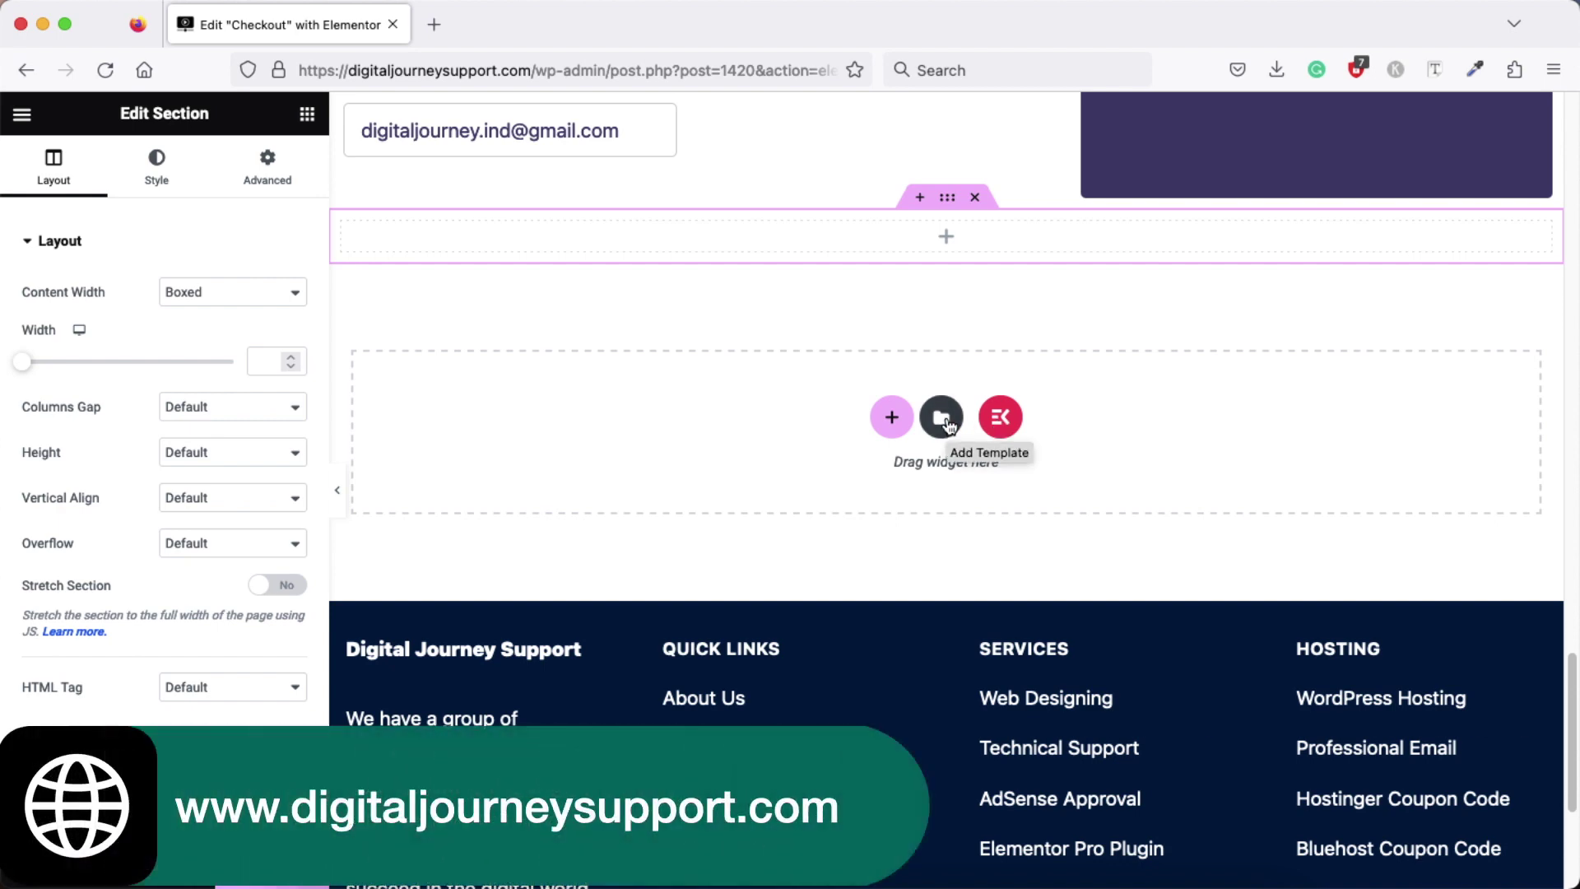
Insert the "Box with Border style" FAQ section from the ElementsKit library below the new empty section
left_click(1000, 418)
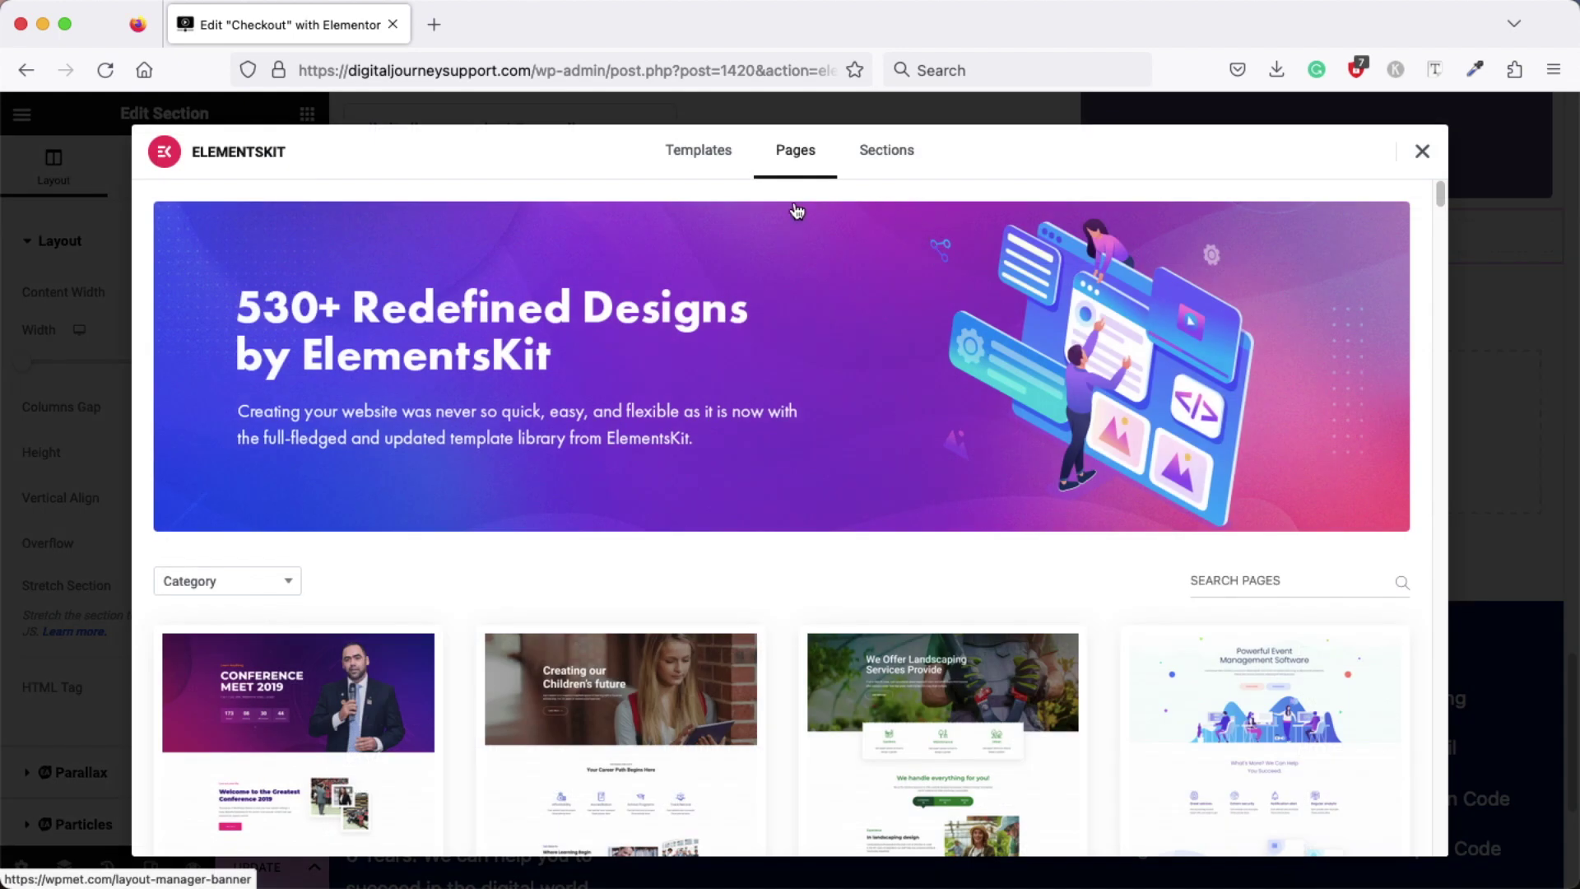
left_click(888, 157)
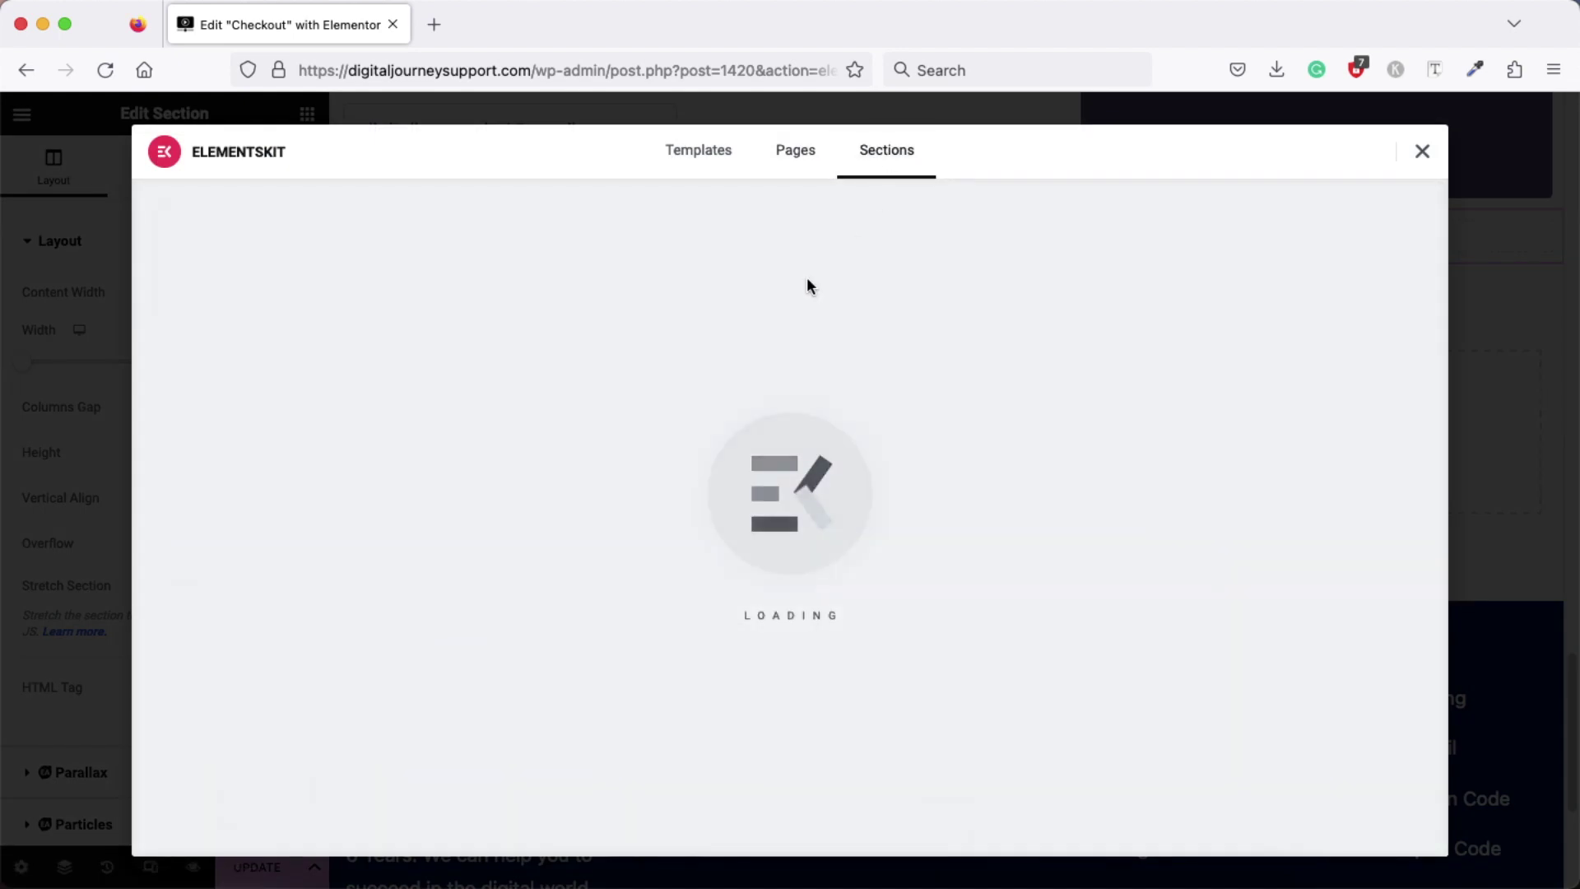
left_click(277, 582)
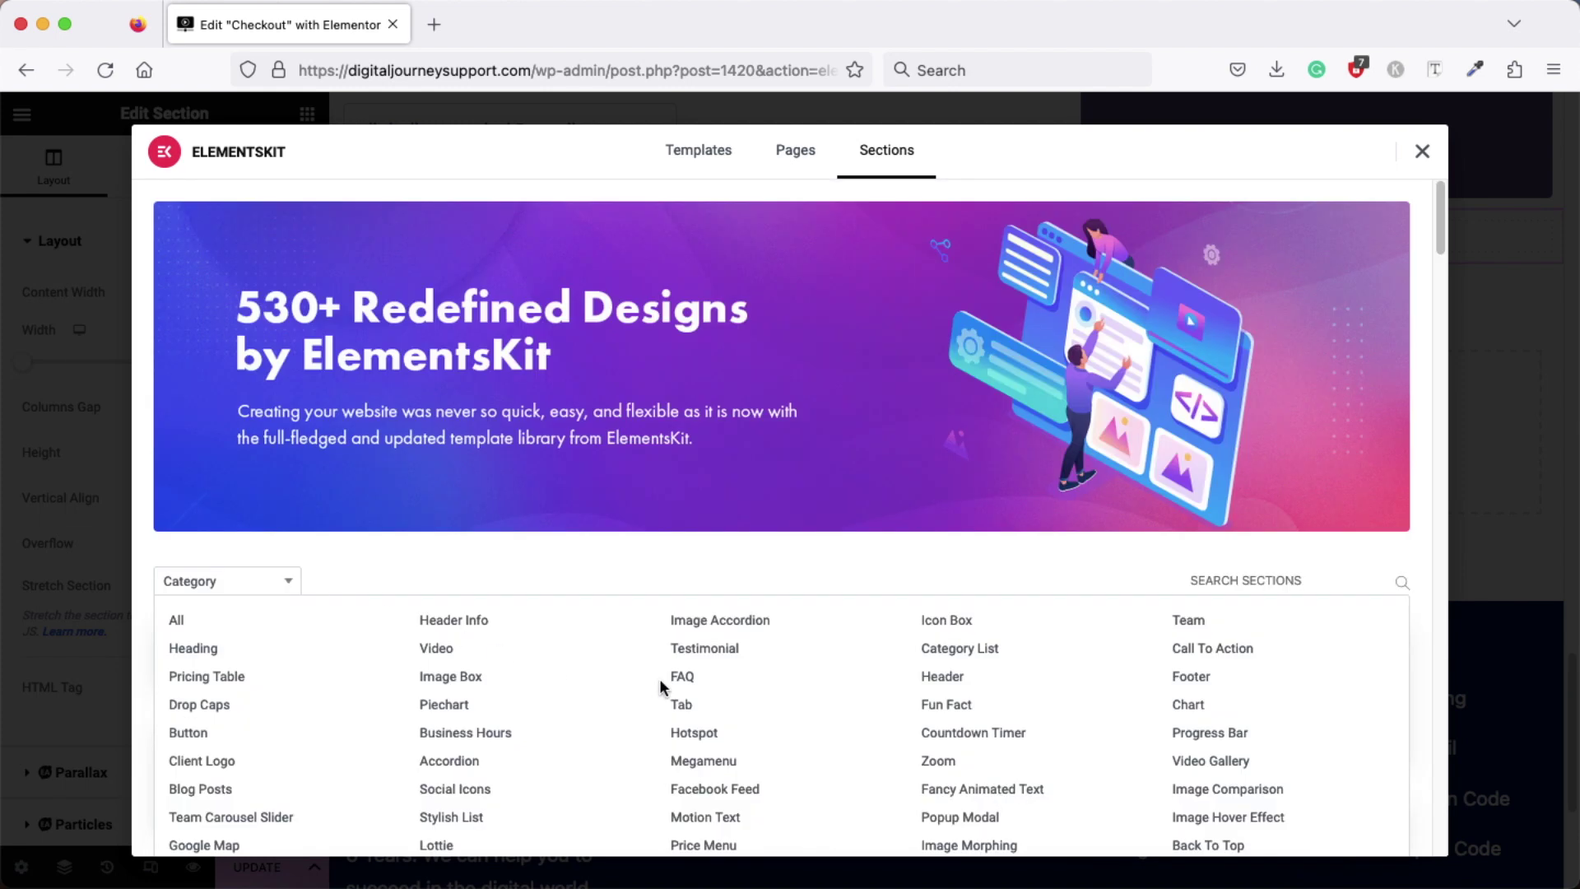
left_click(682, 676)
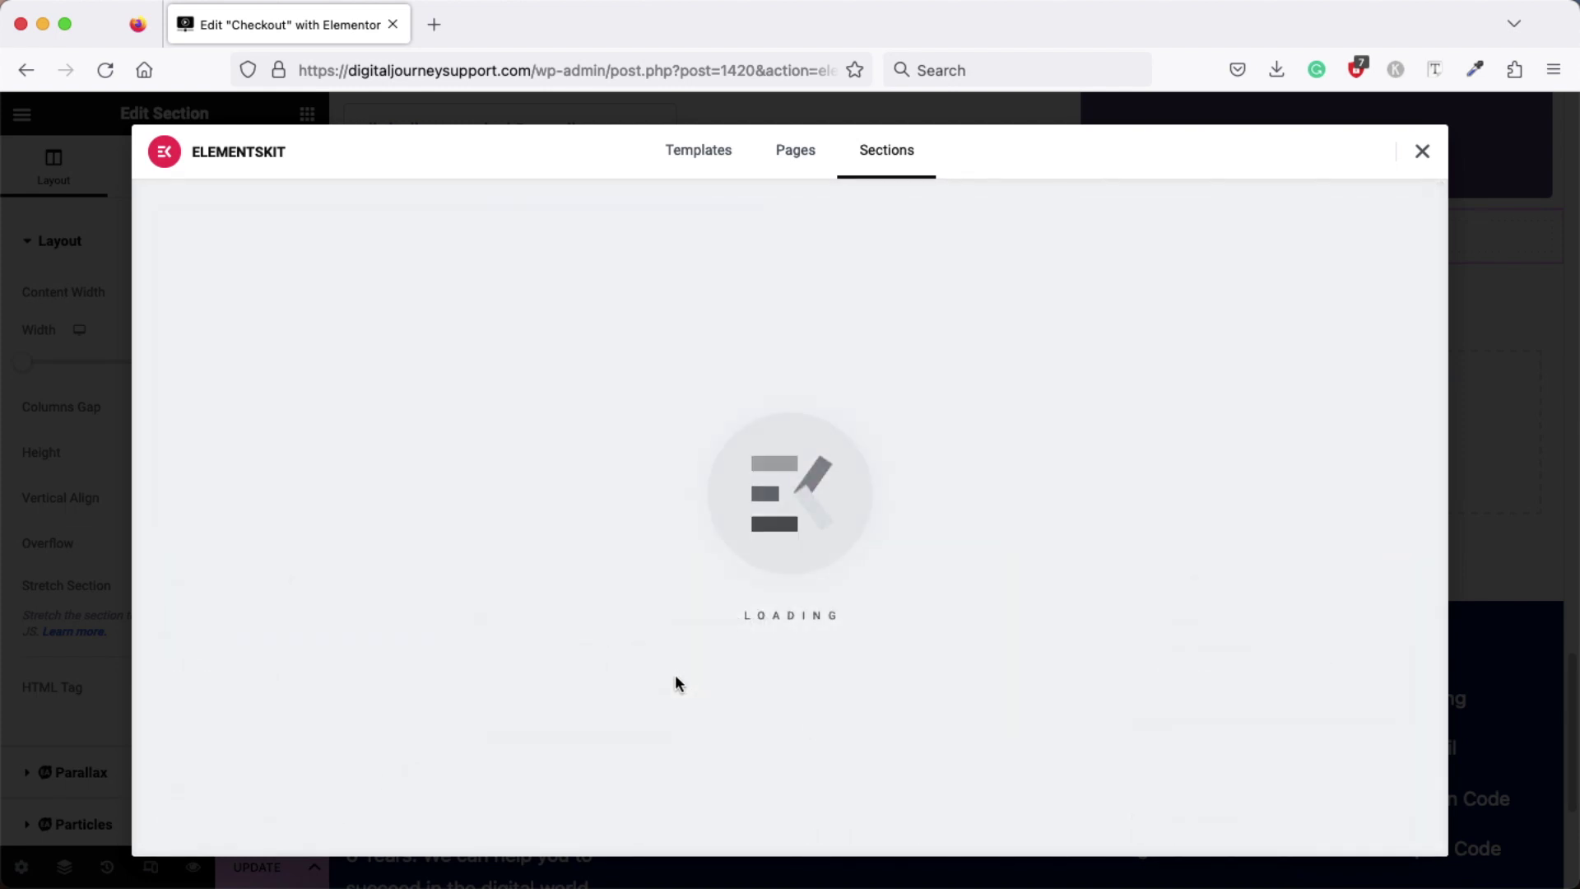
scroll(756, 593, "down", 5)
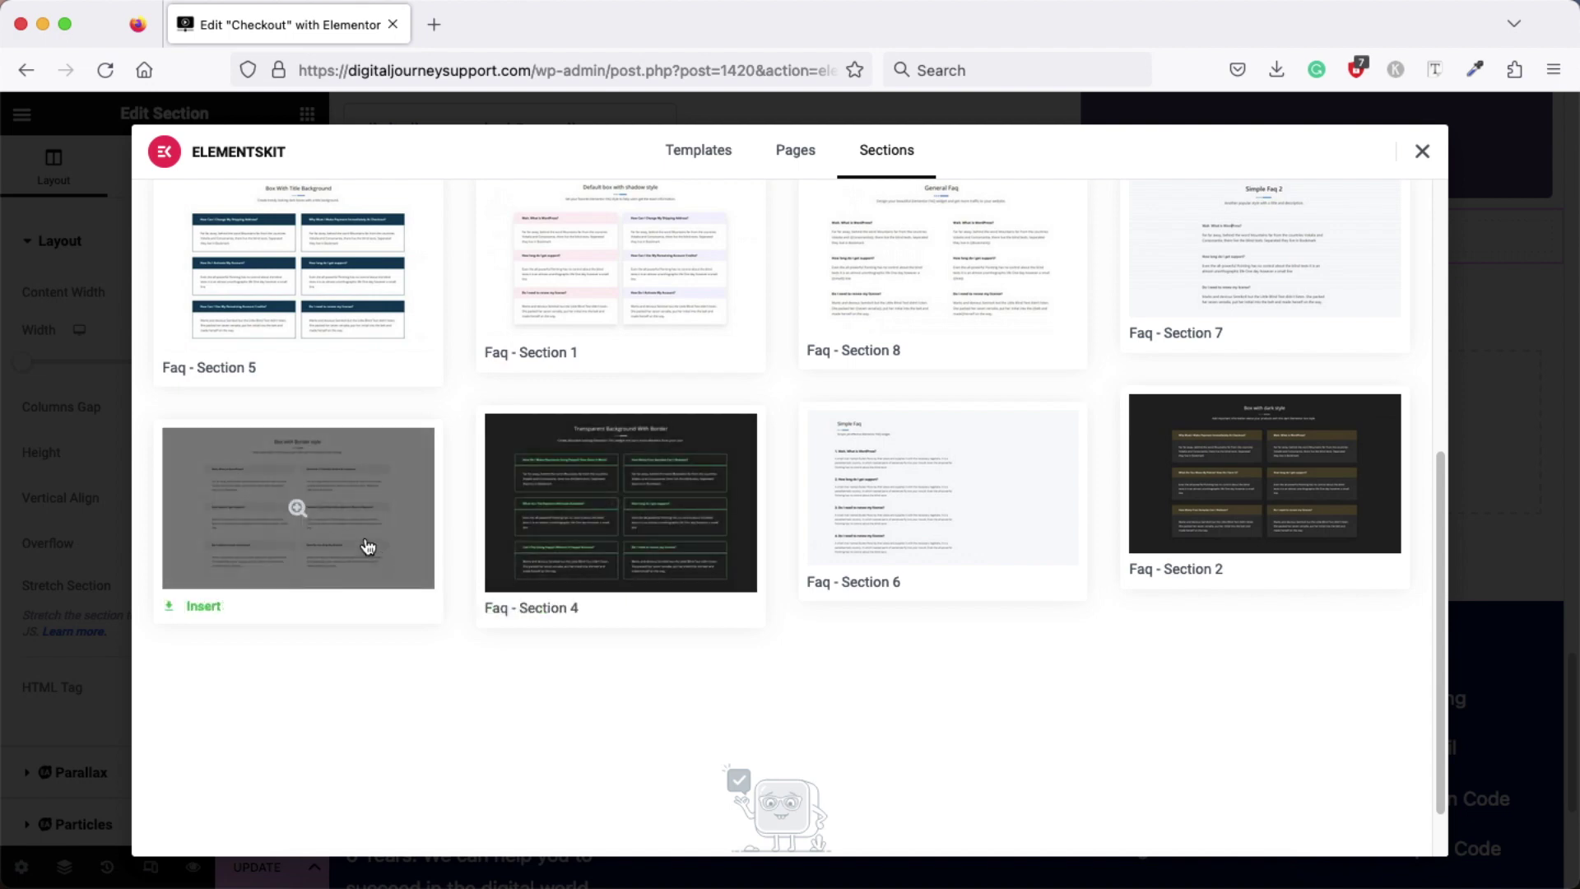
left_click(201, 604)
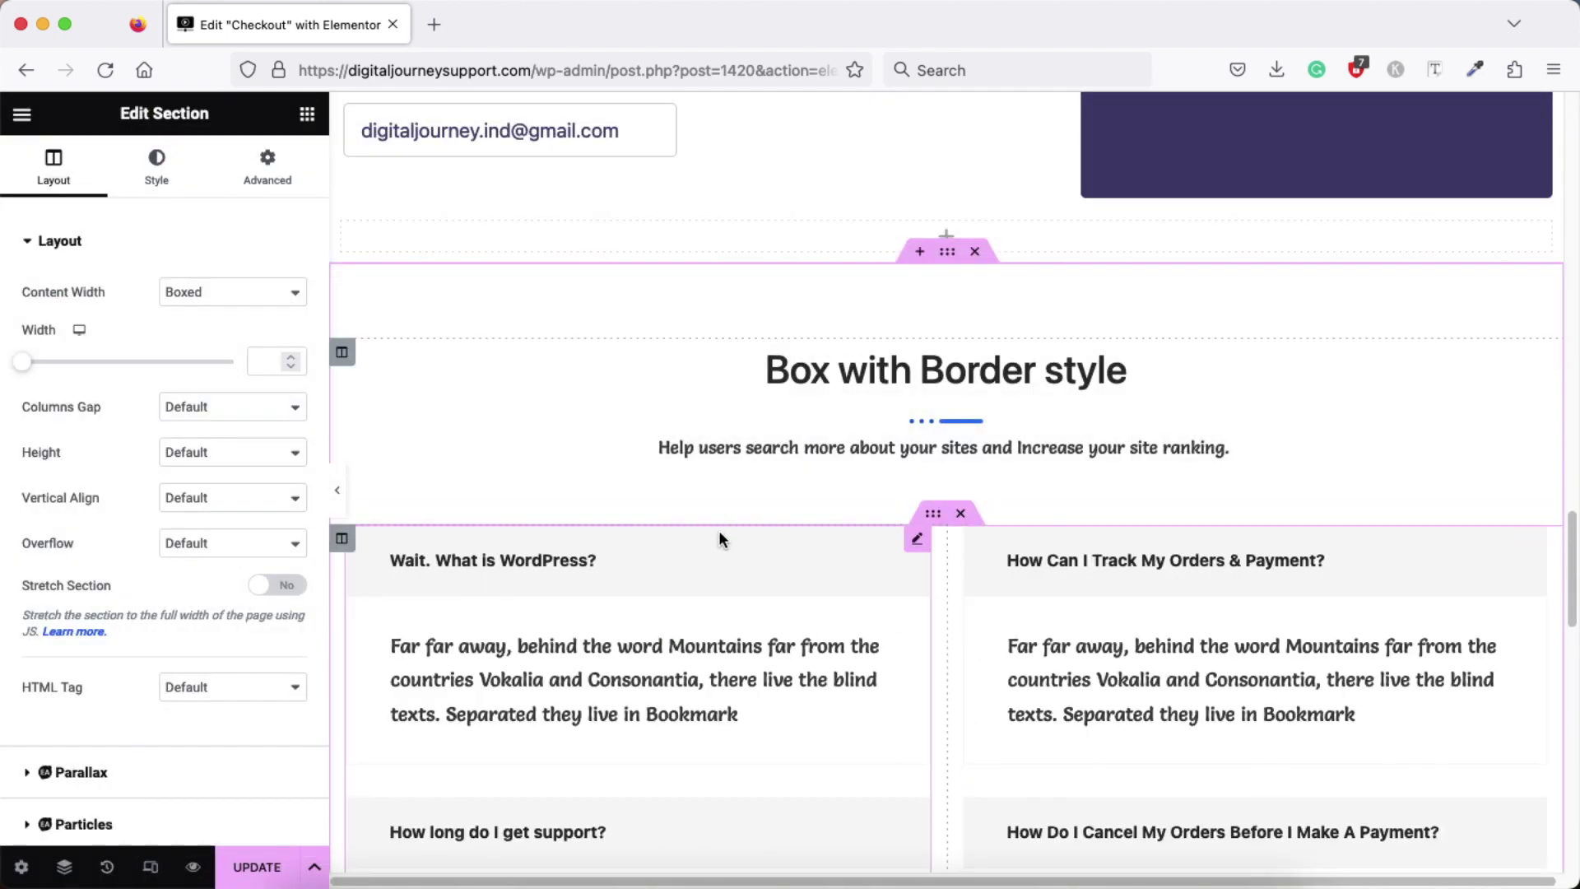
Open the "Wait. What is WordPress?" FAQ item and select its title, followed by its content text
left_click(555, 561)
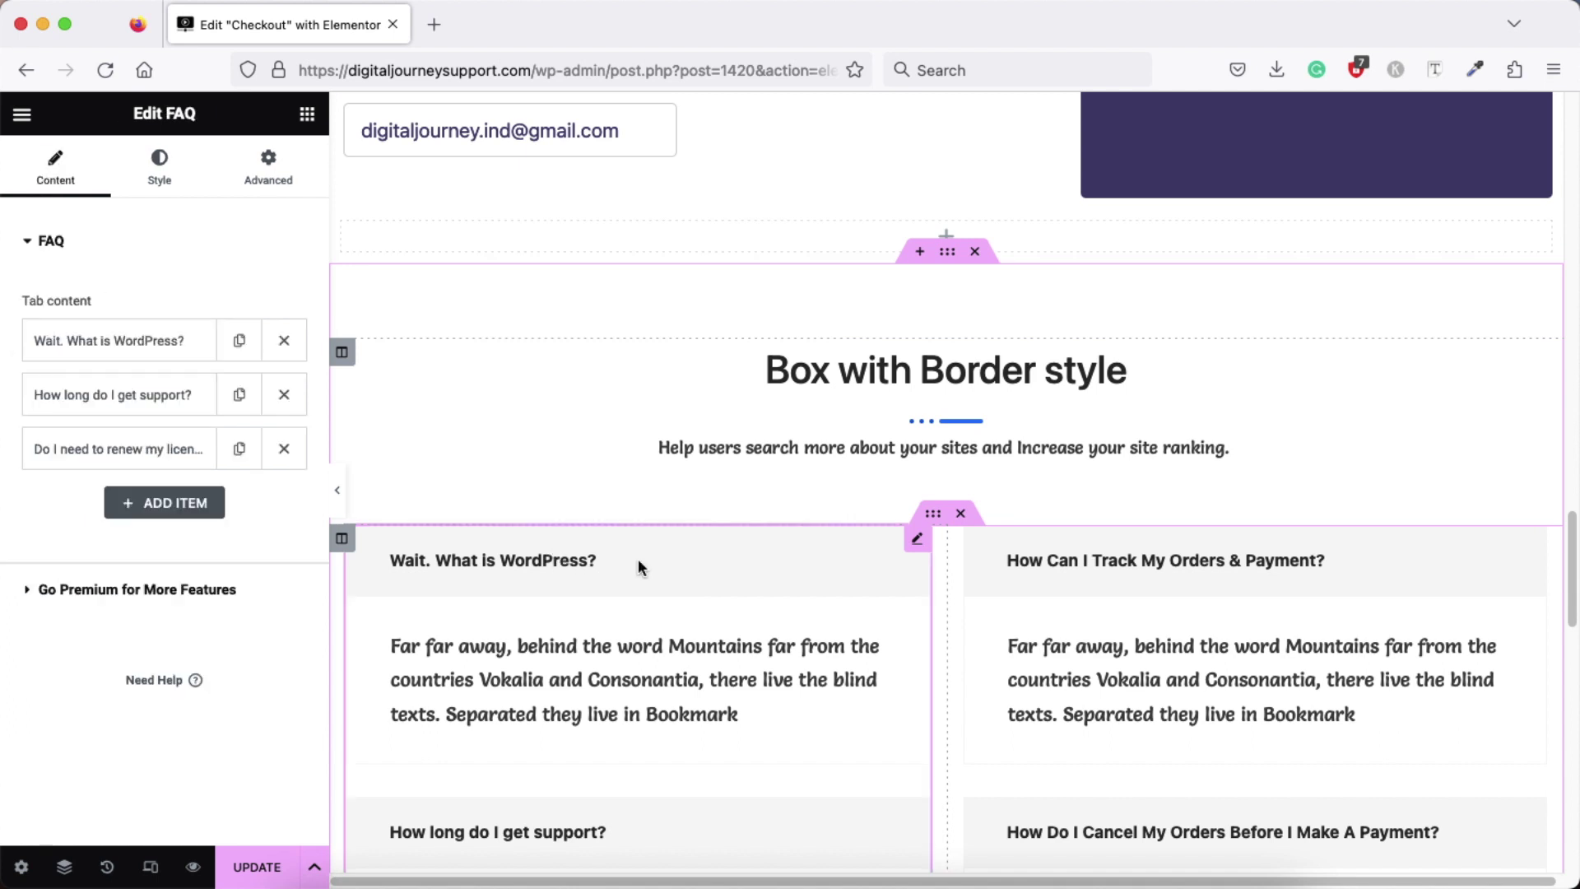
left_click(89, 347)
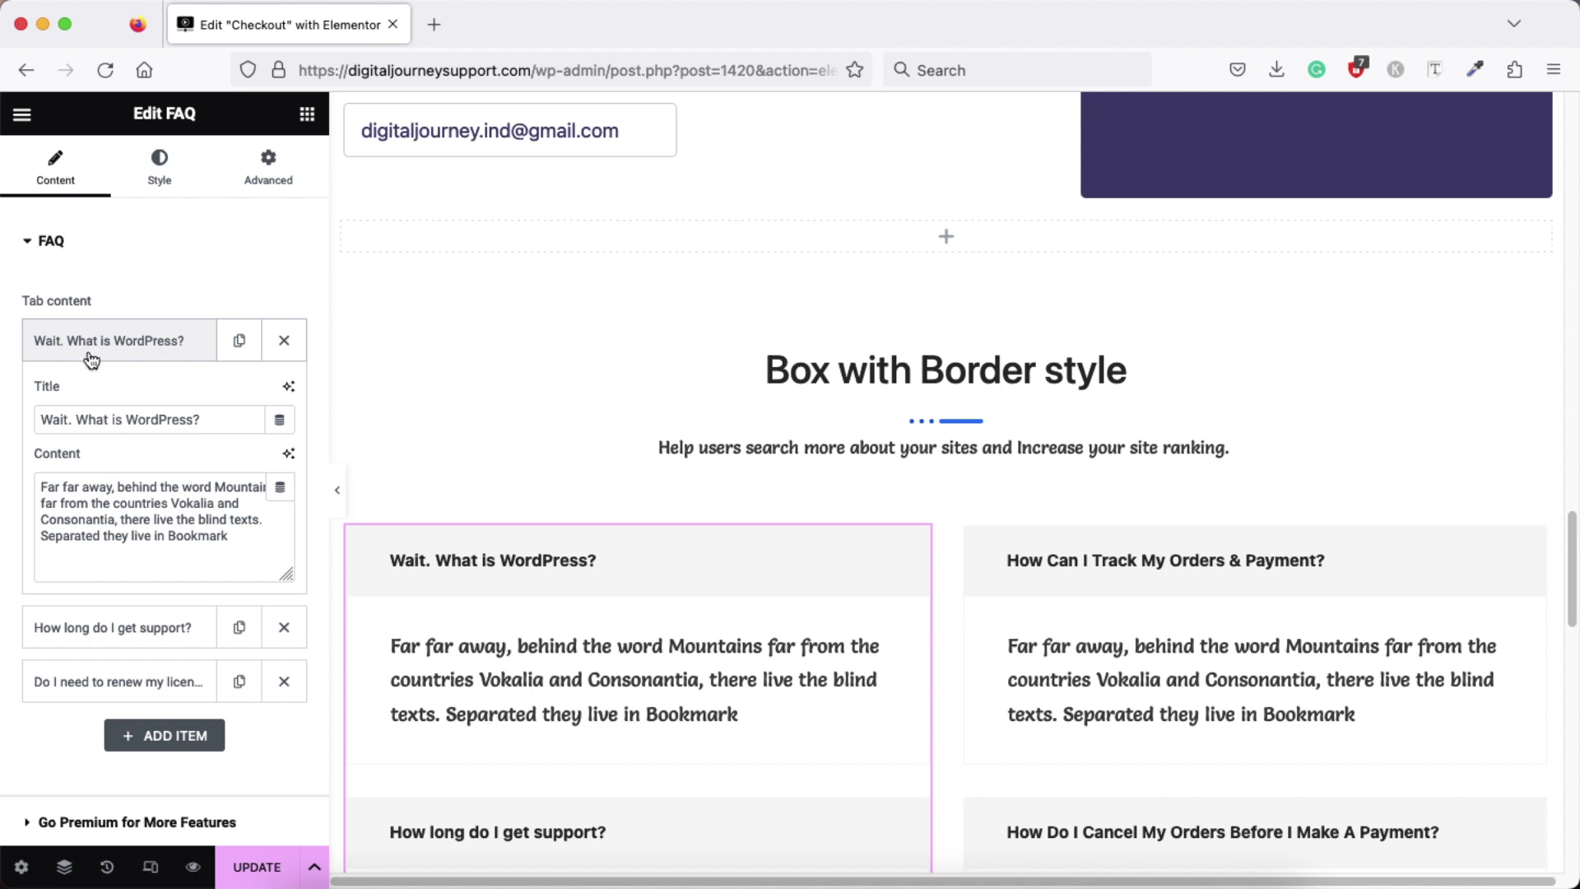
triple_click(104, 420)
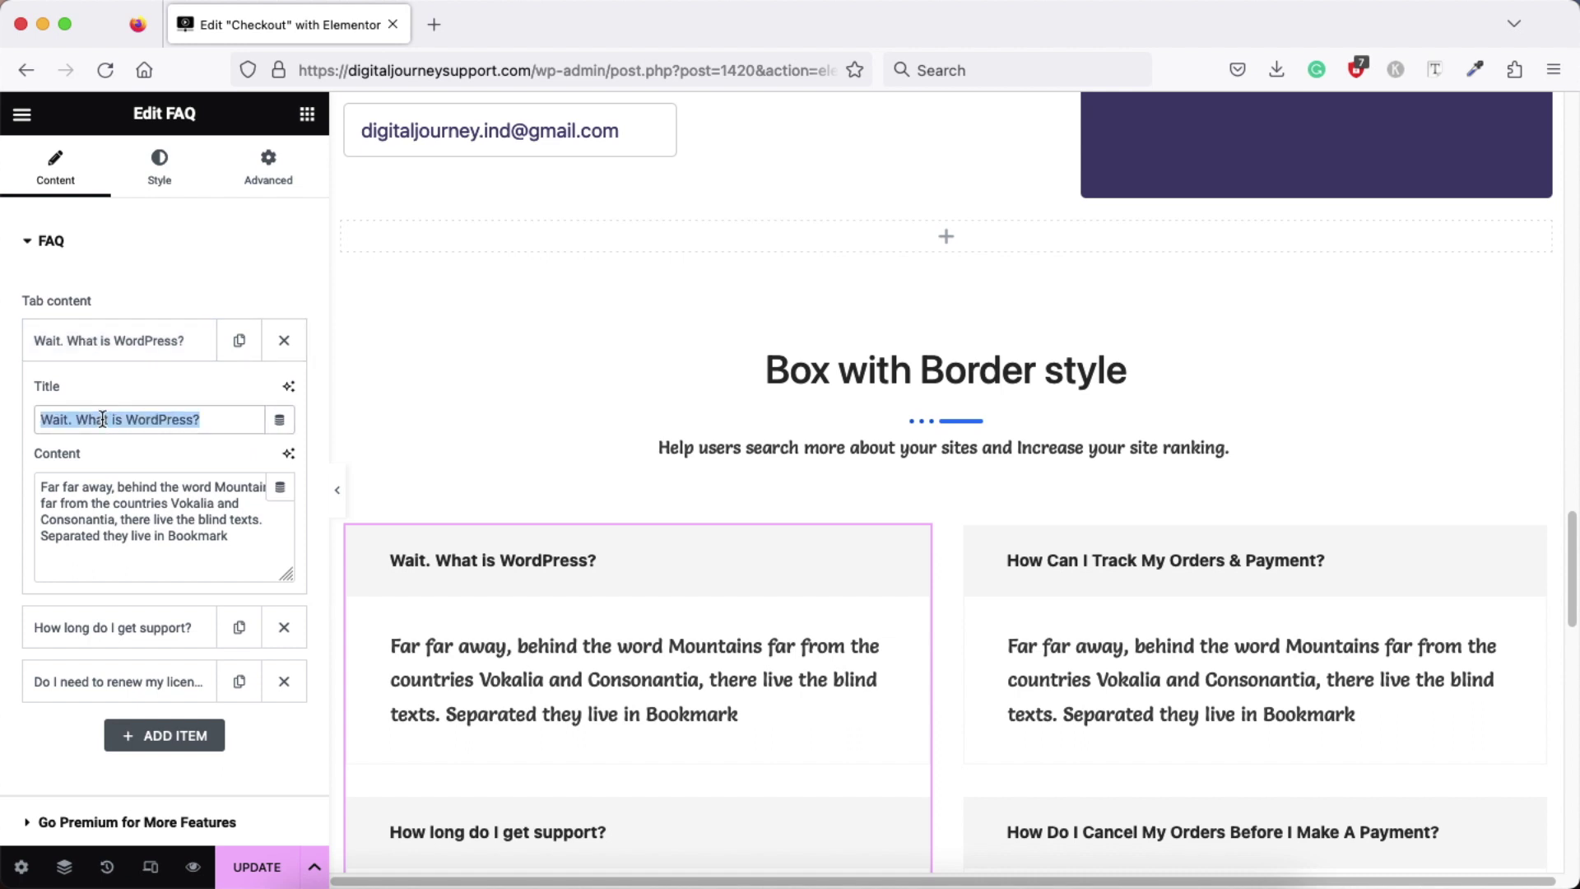
triple_click(126, 518)
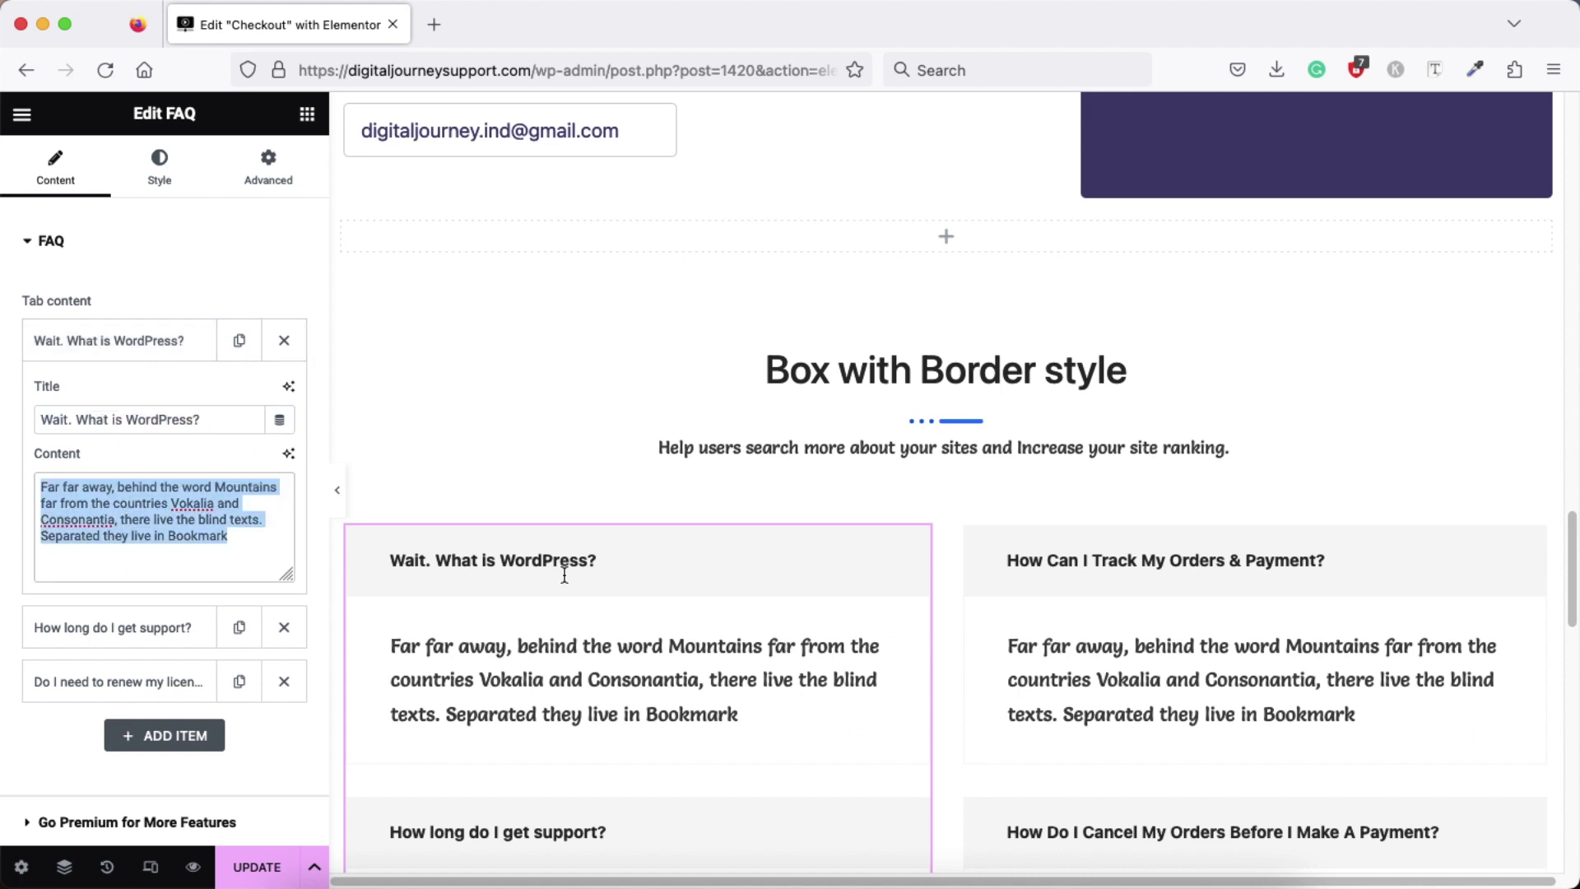
Open the "Box with Border style" heading for editing and select its title text, followed by its description text
left_click(939, 371)
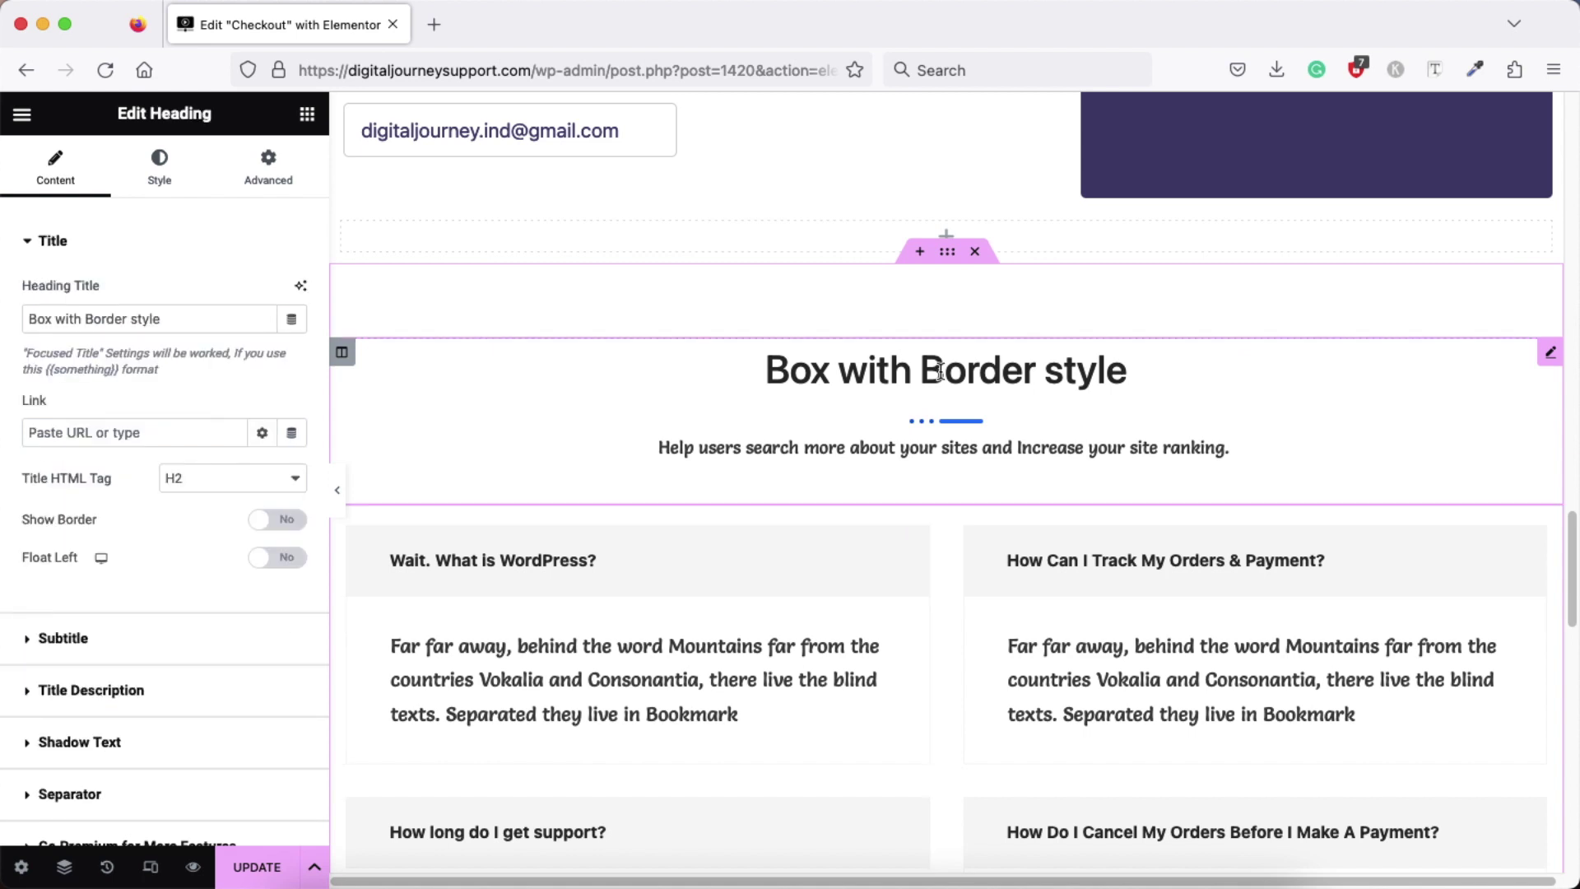
triple_click(122, 321)
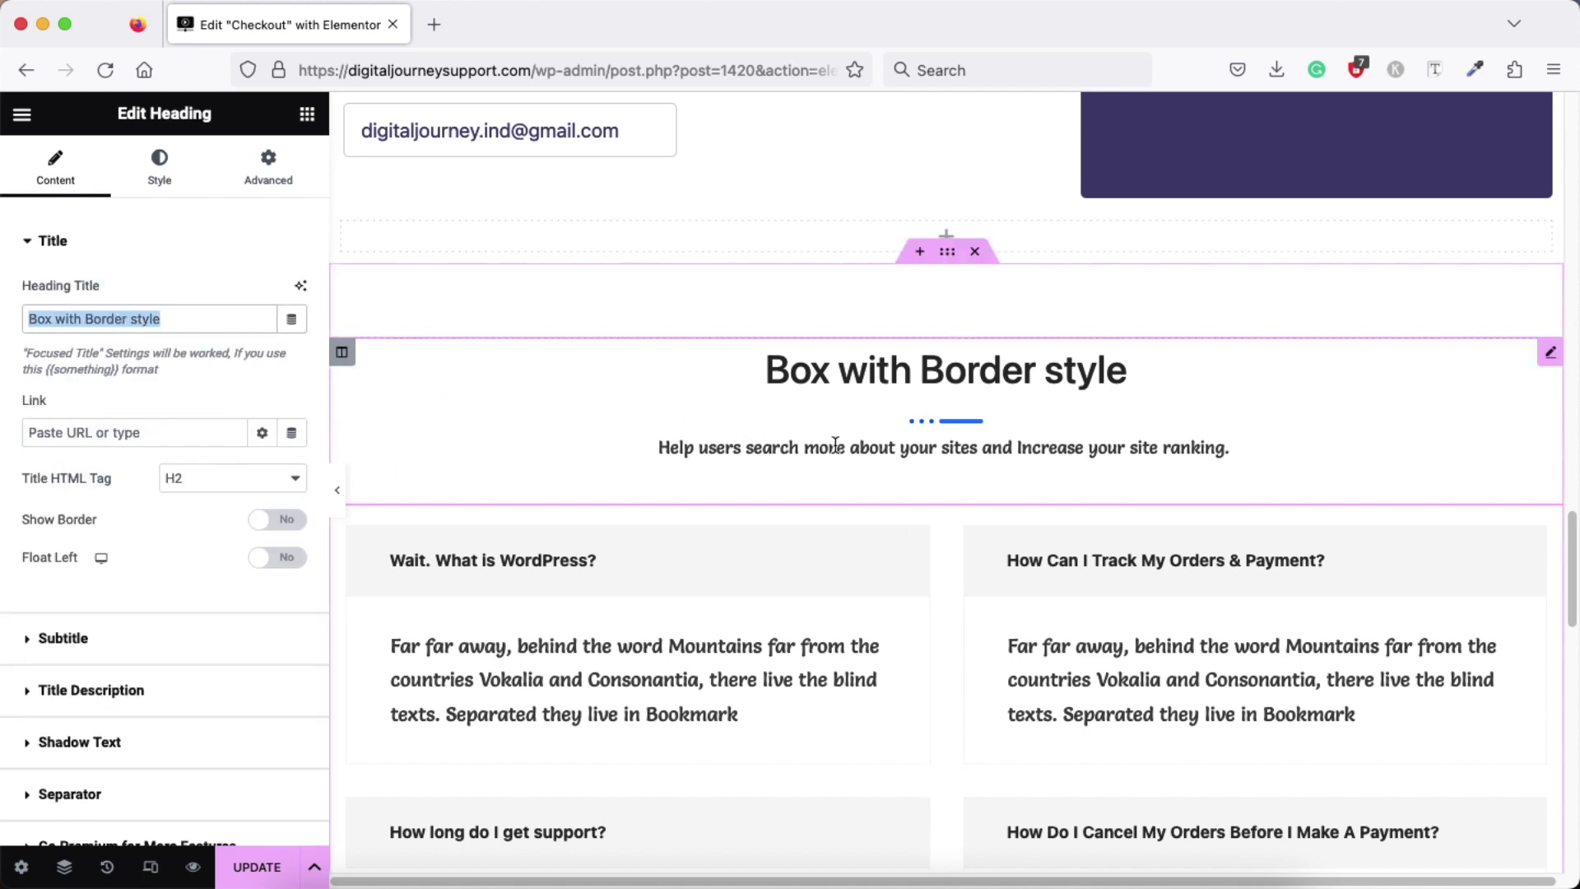
left_click(54, 243)
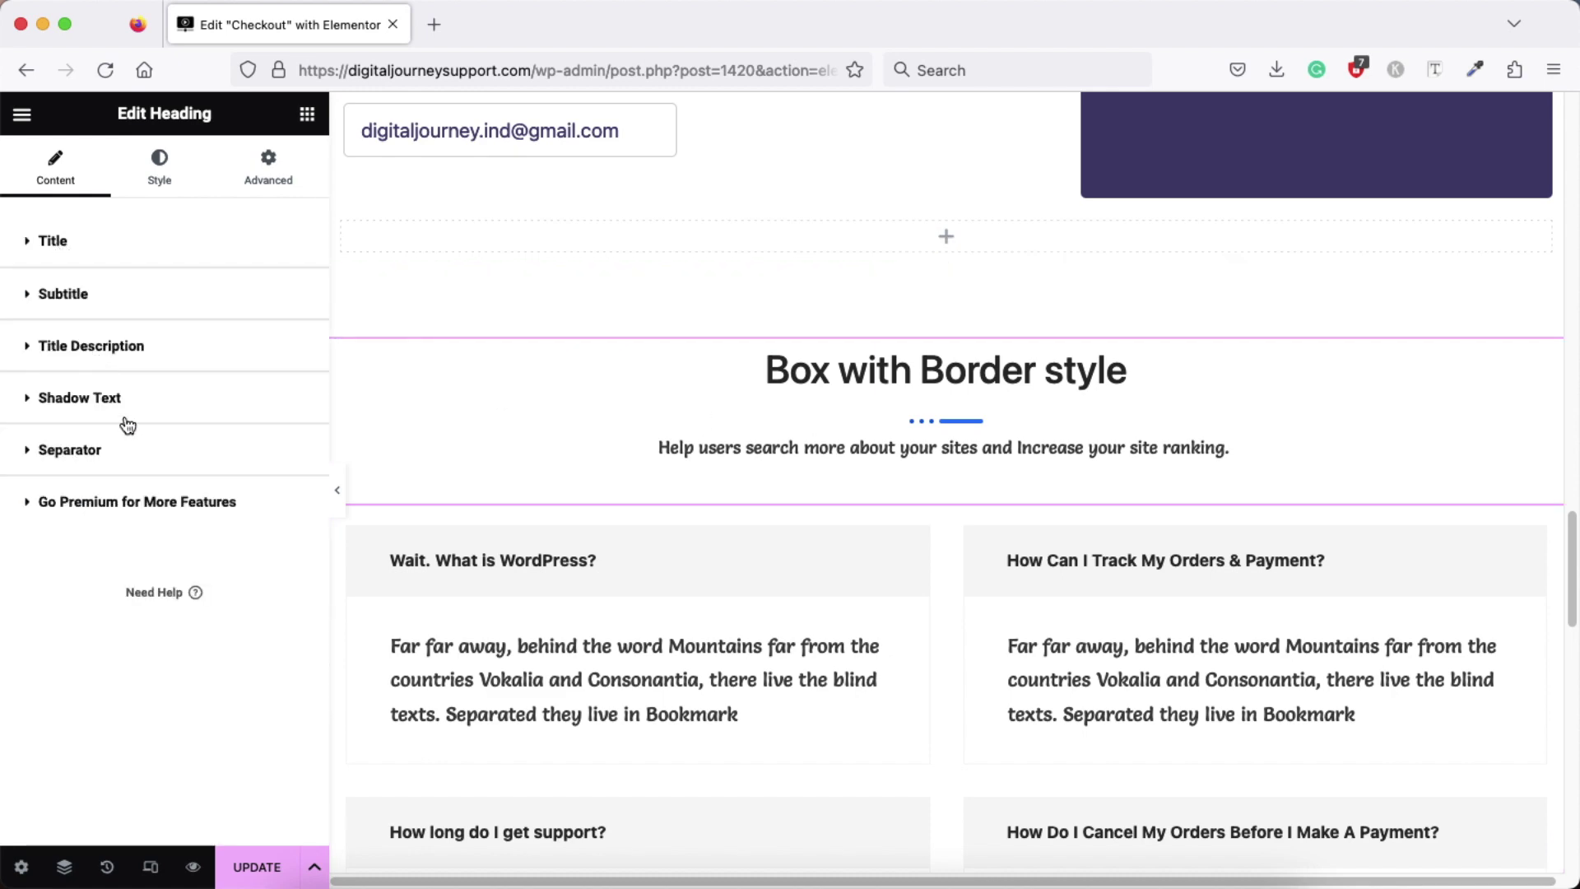
left_click(105, 350)
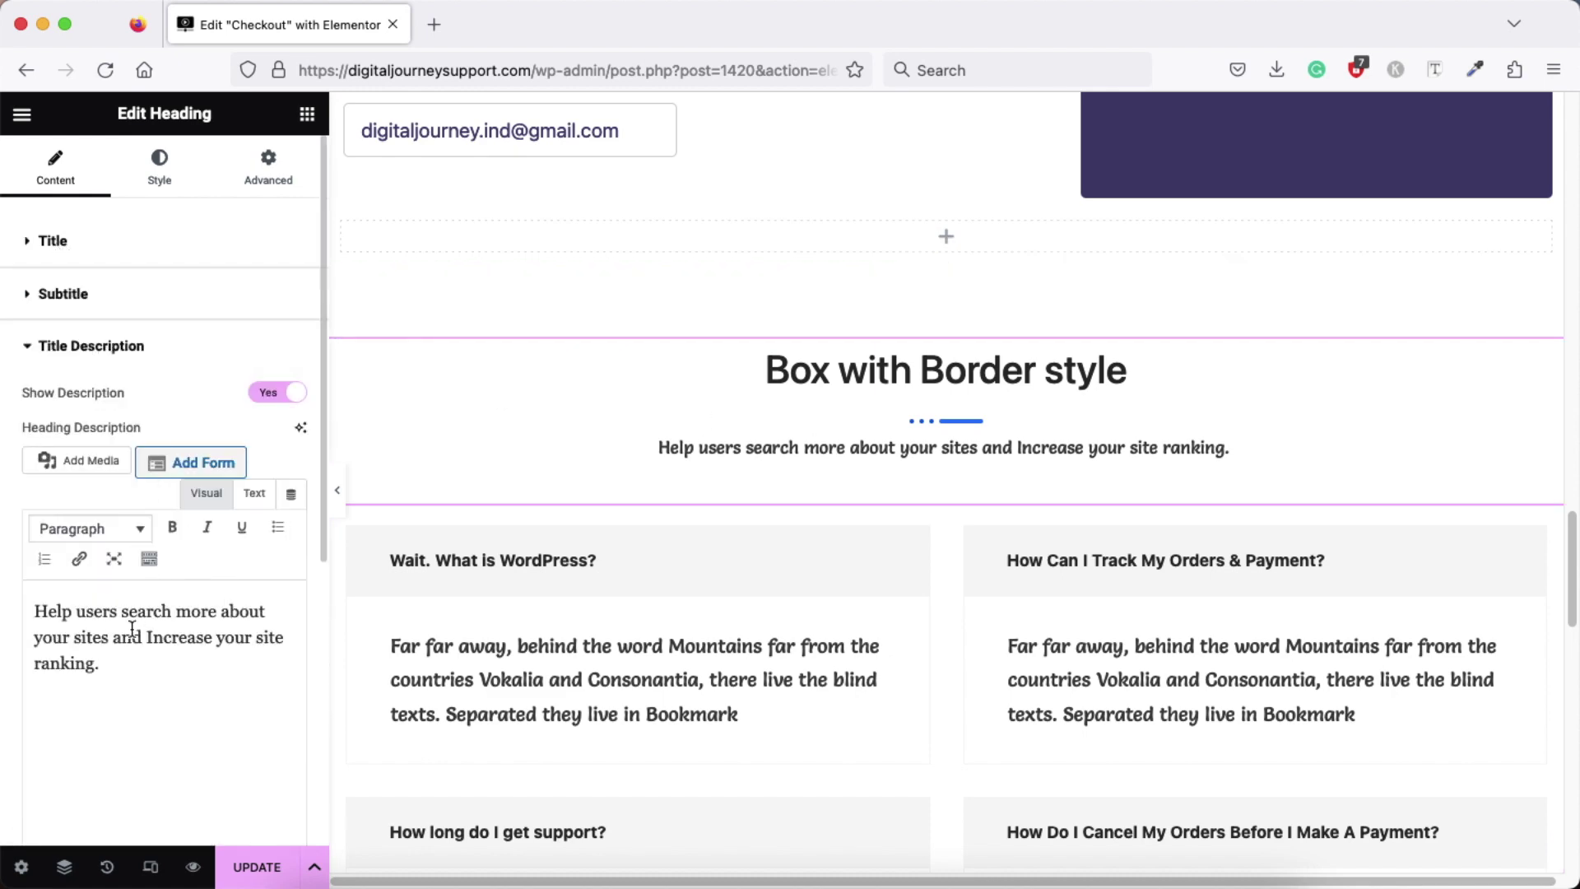
triple_click(132, 627)
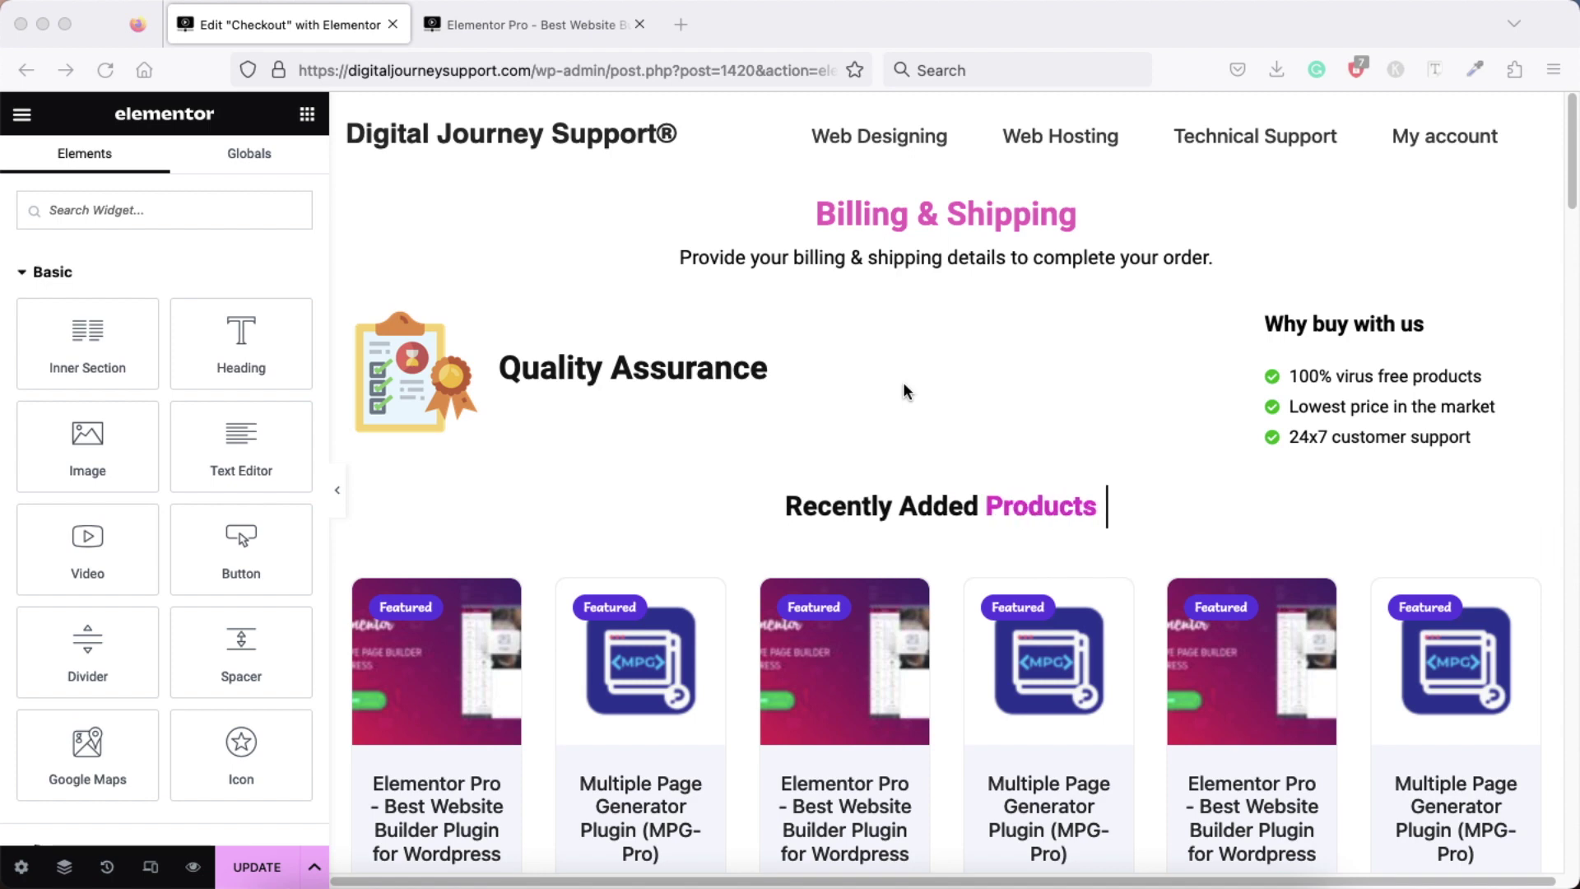
Update the Checkout page and preview it from the header down to the FAQ section
left_click(252, 874)
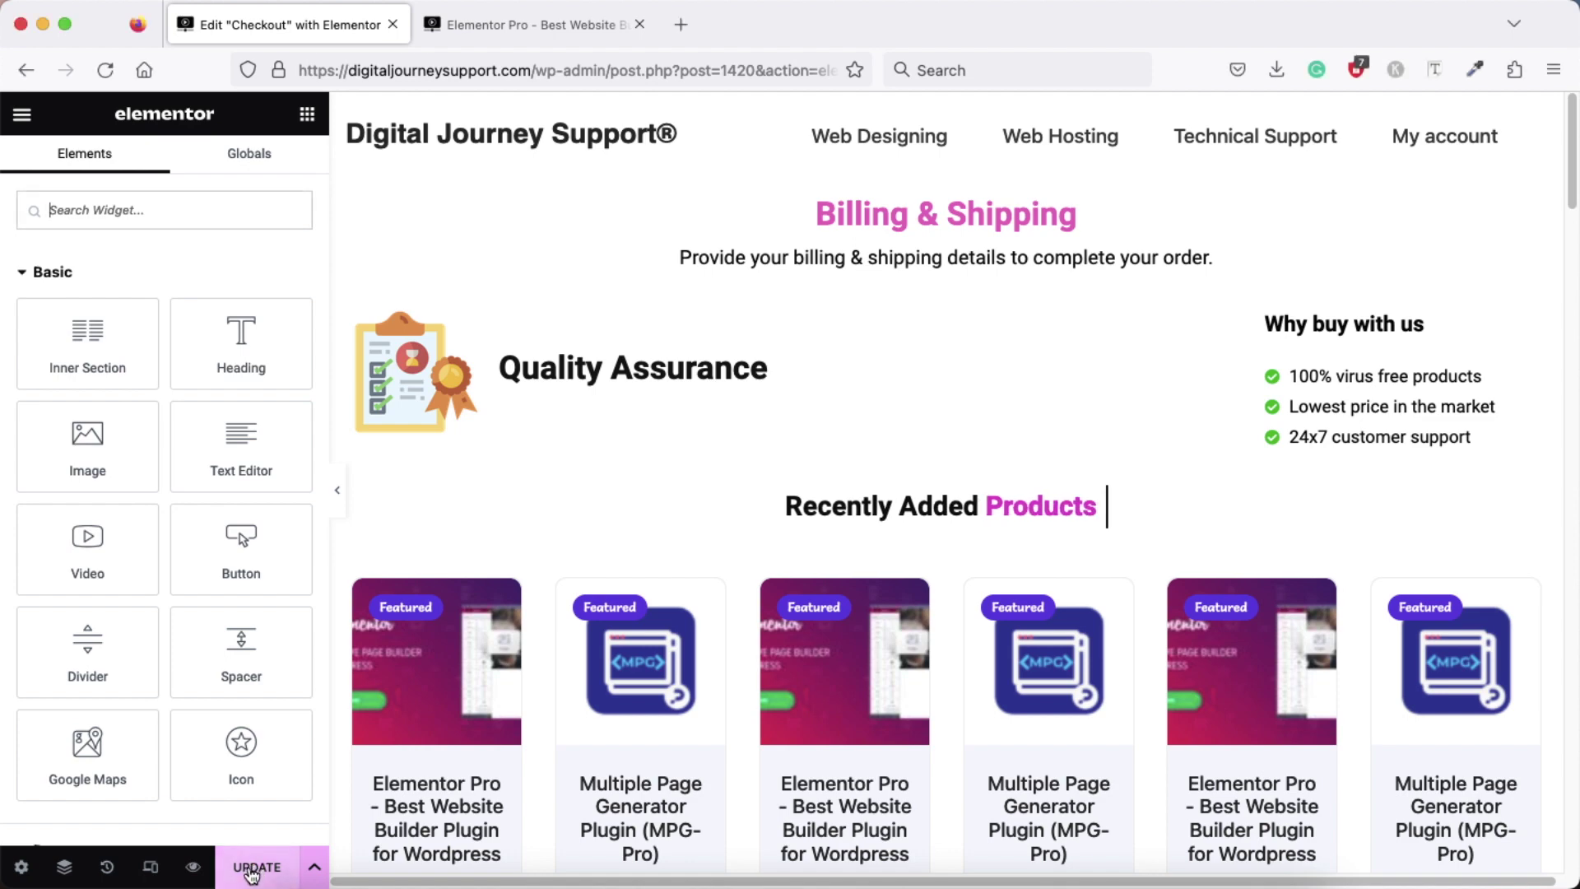
left_click(252, 873)
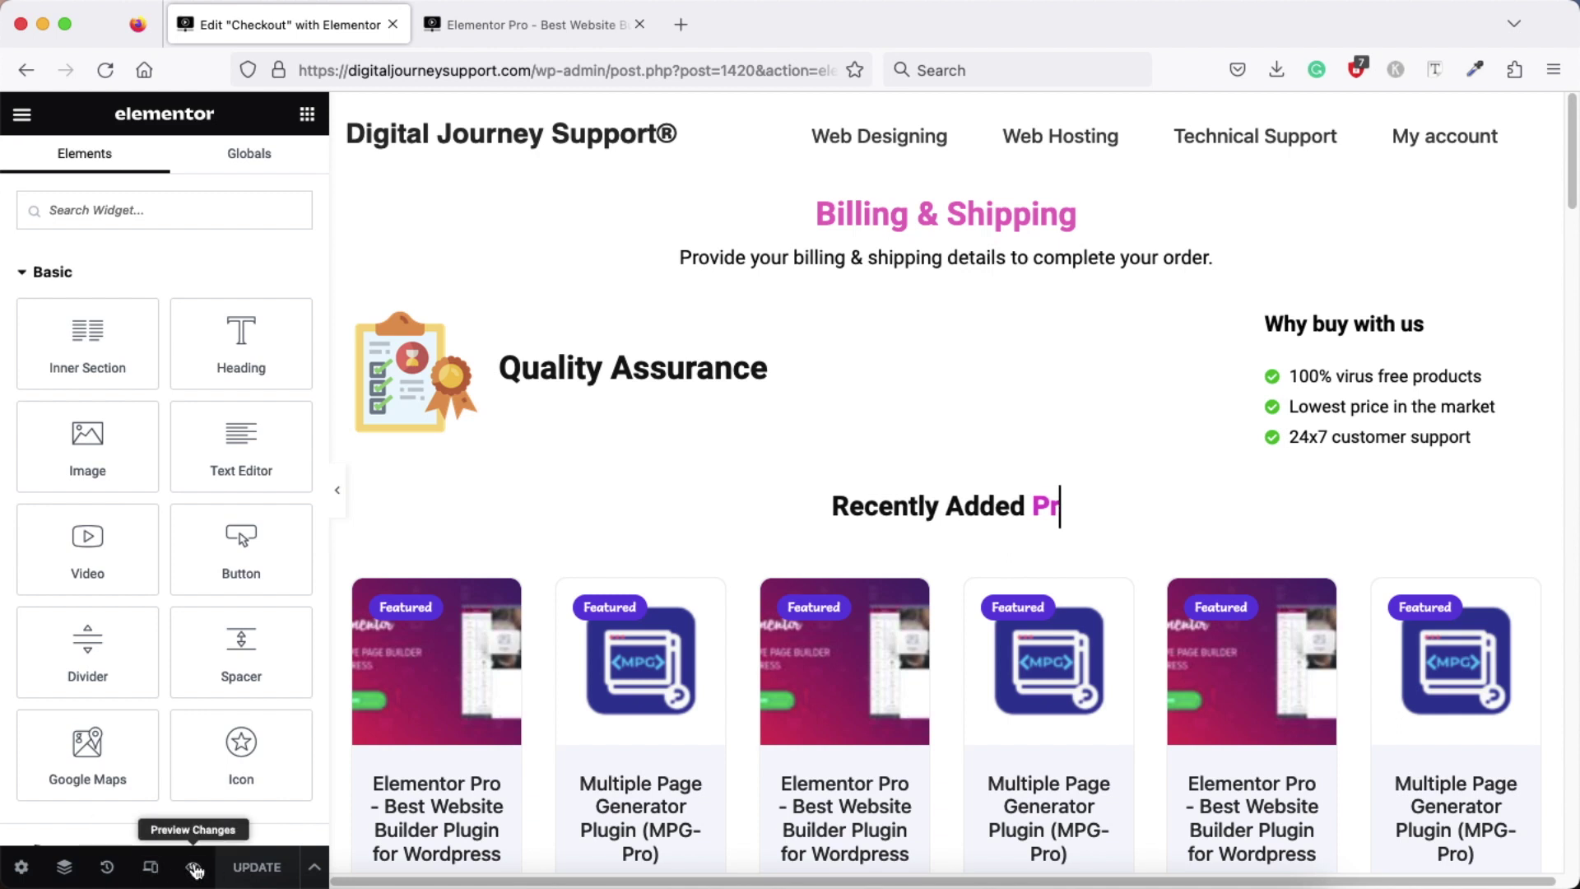
left_click(195, 868)
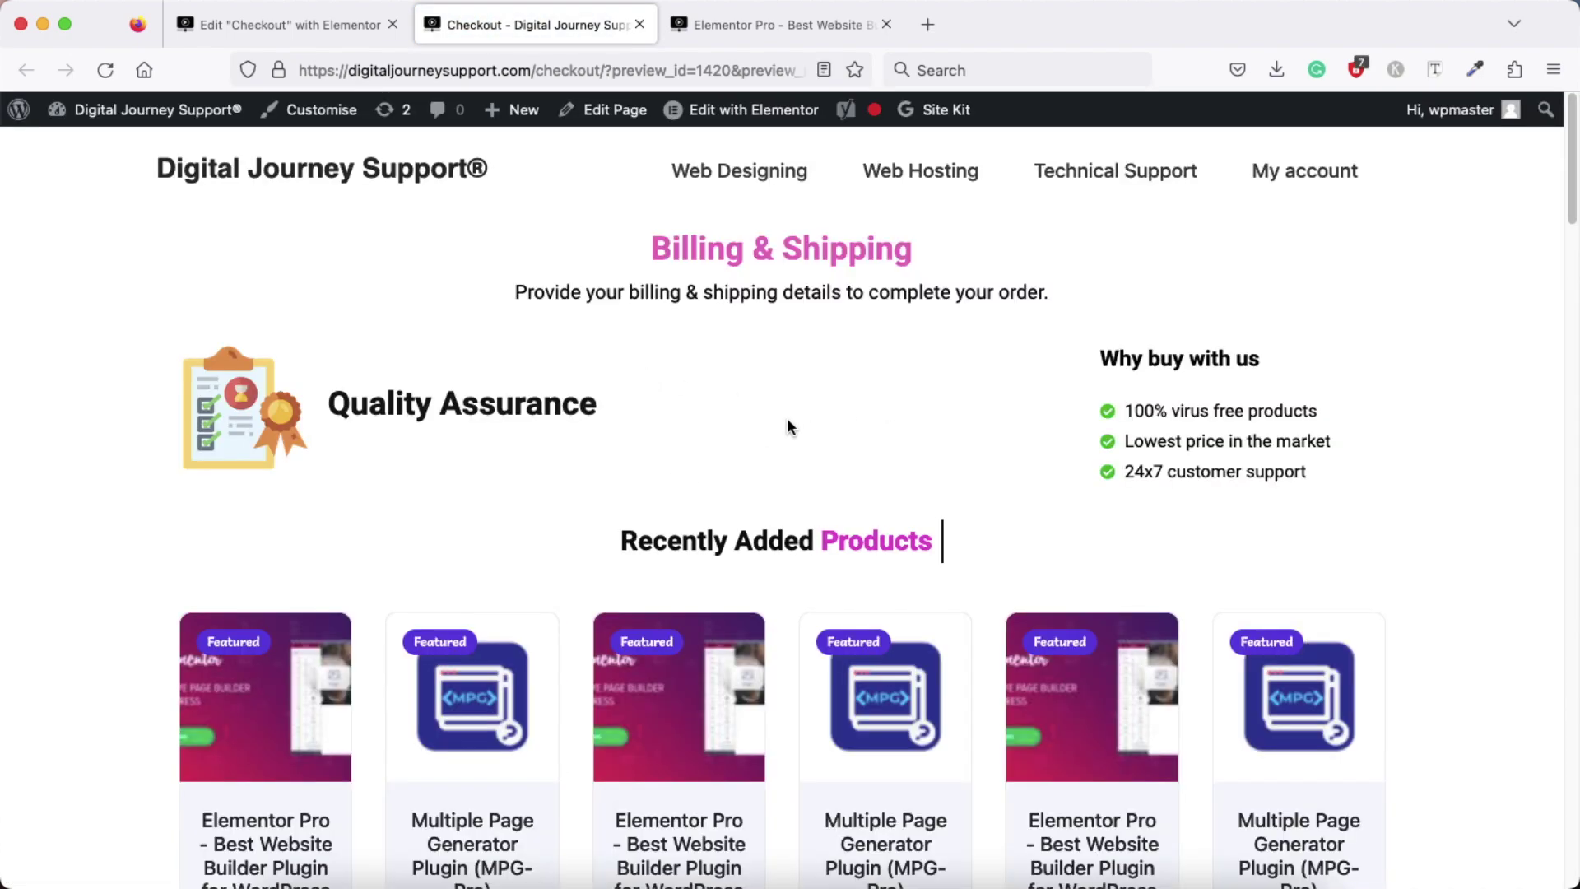
scroll(788, 419, "down", 15)
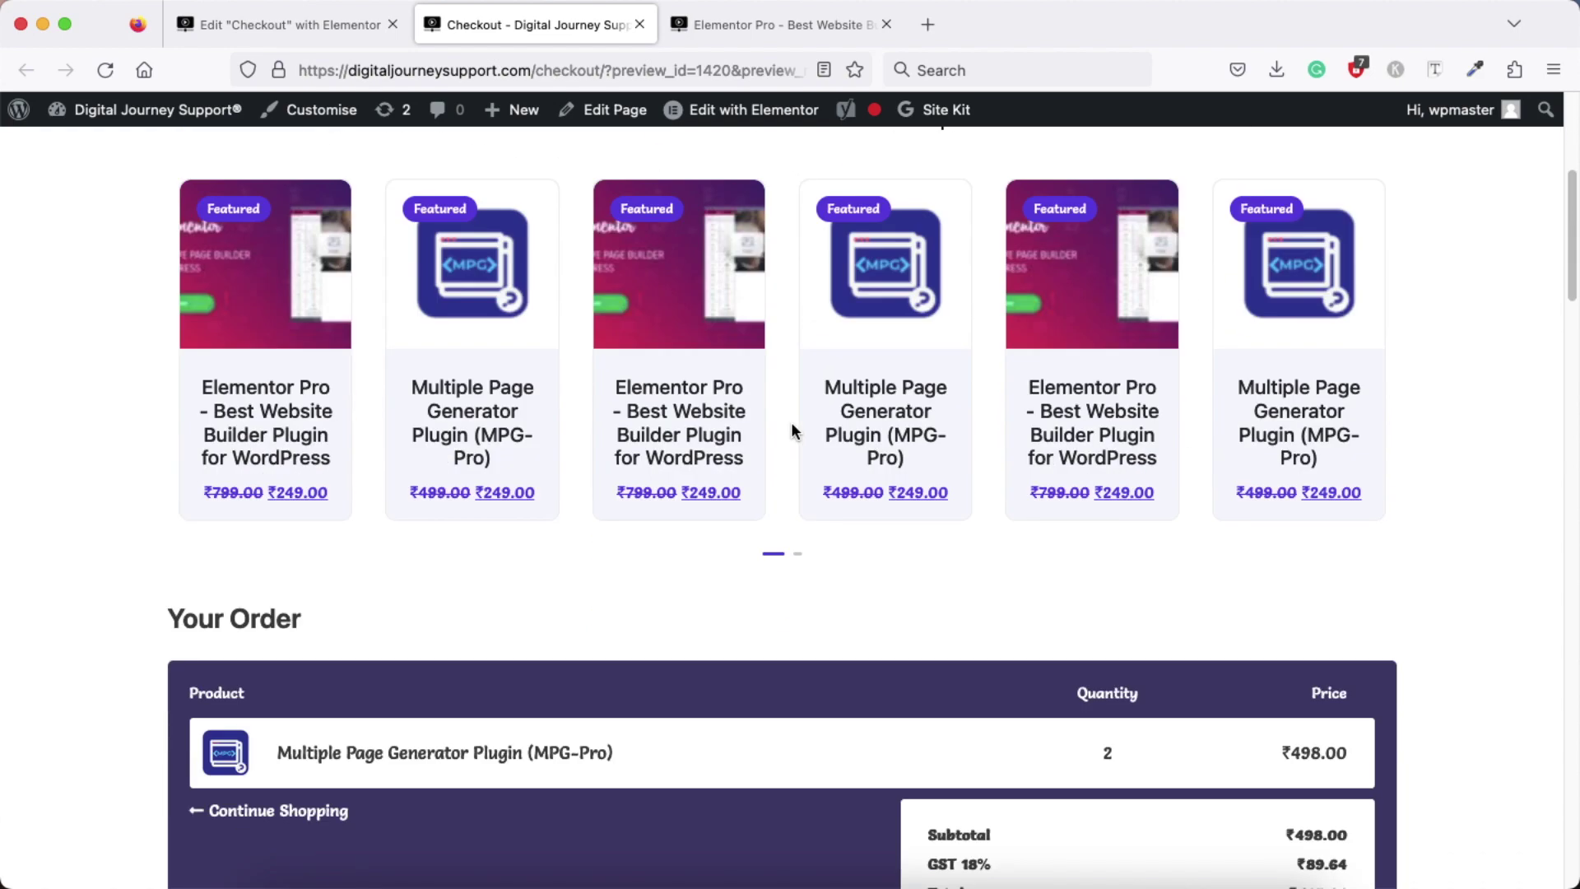
scroll(791, 425, "down", 20)
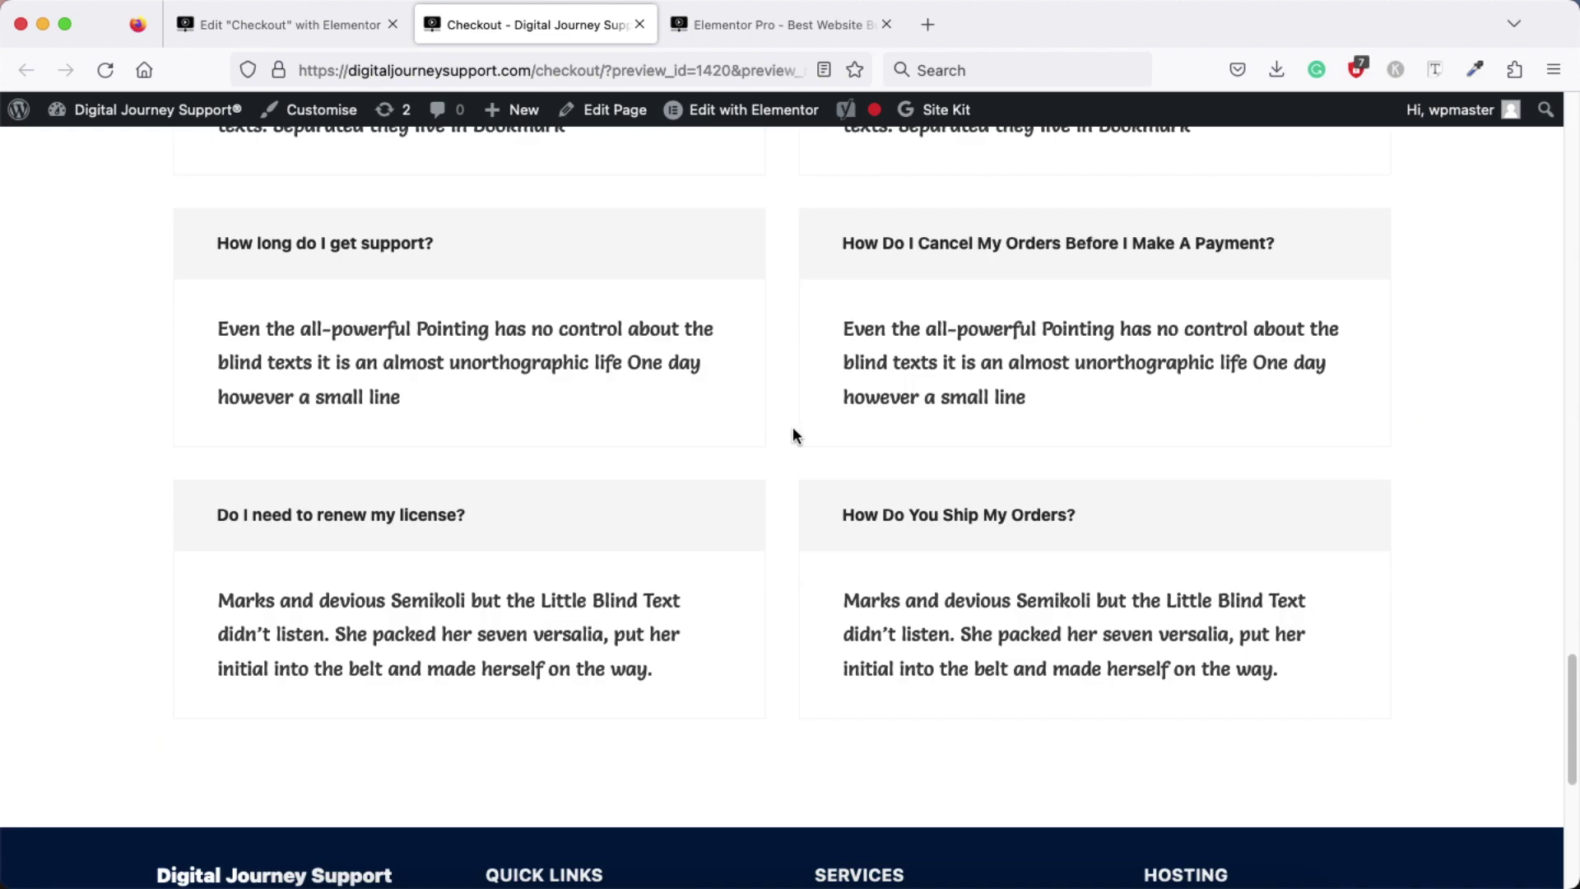
scroll(792, 425, "up", 20)
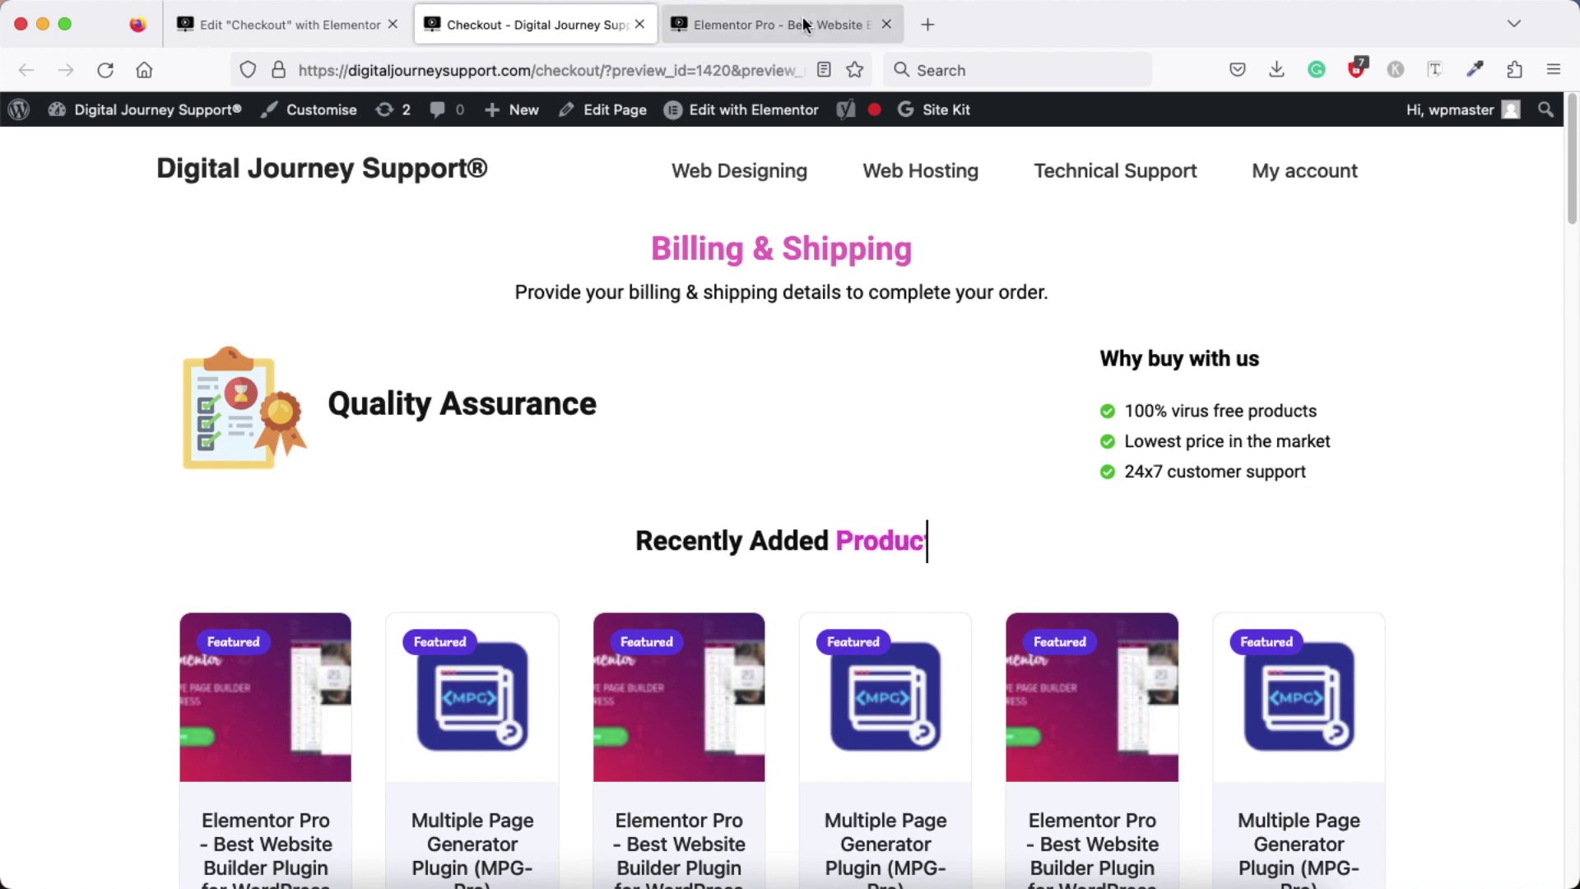
Look over the open Elementor Pro product page and return to the Checkout preview
left_click(777, 18)
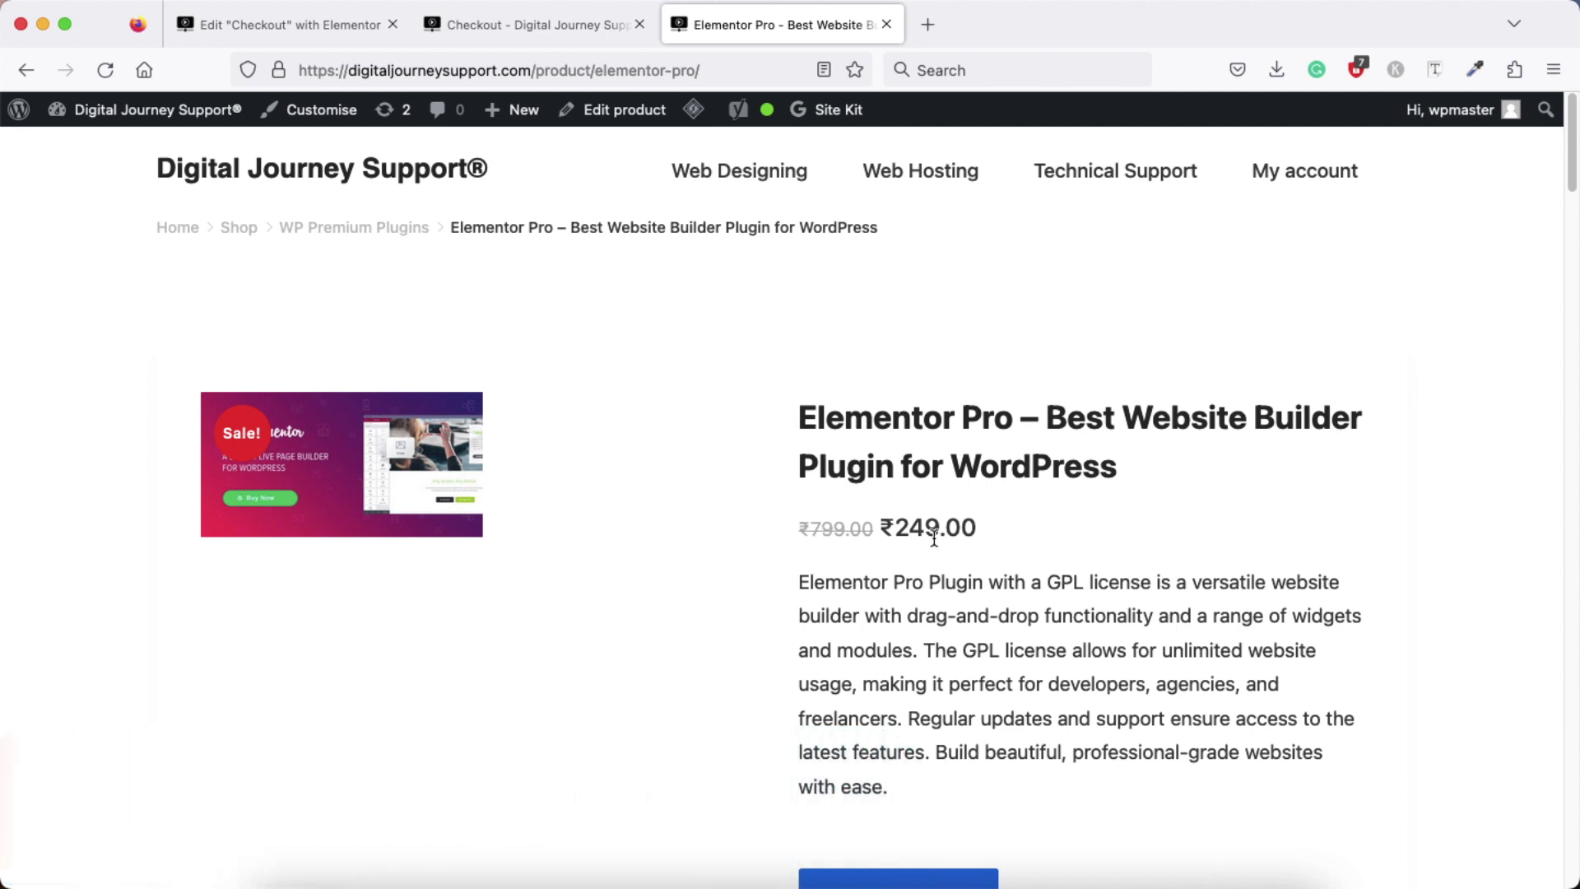
scroll(997, 546, "down", 2)
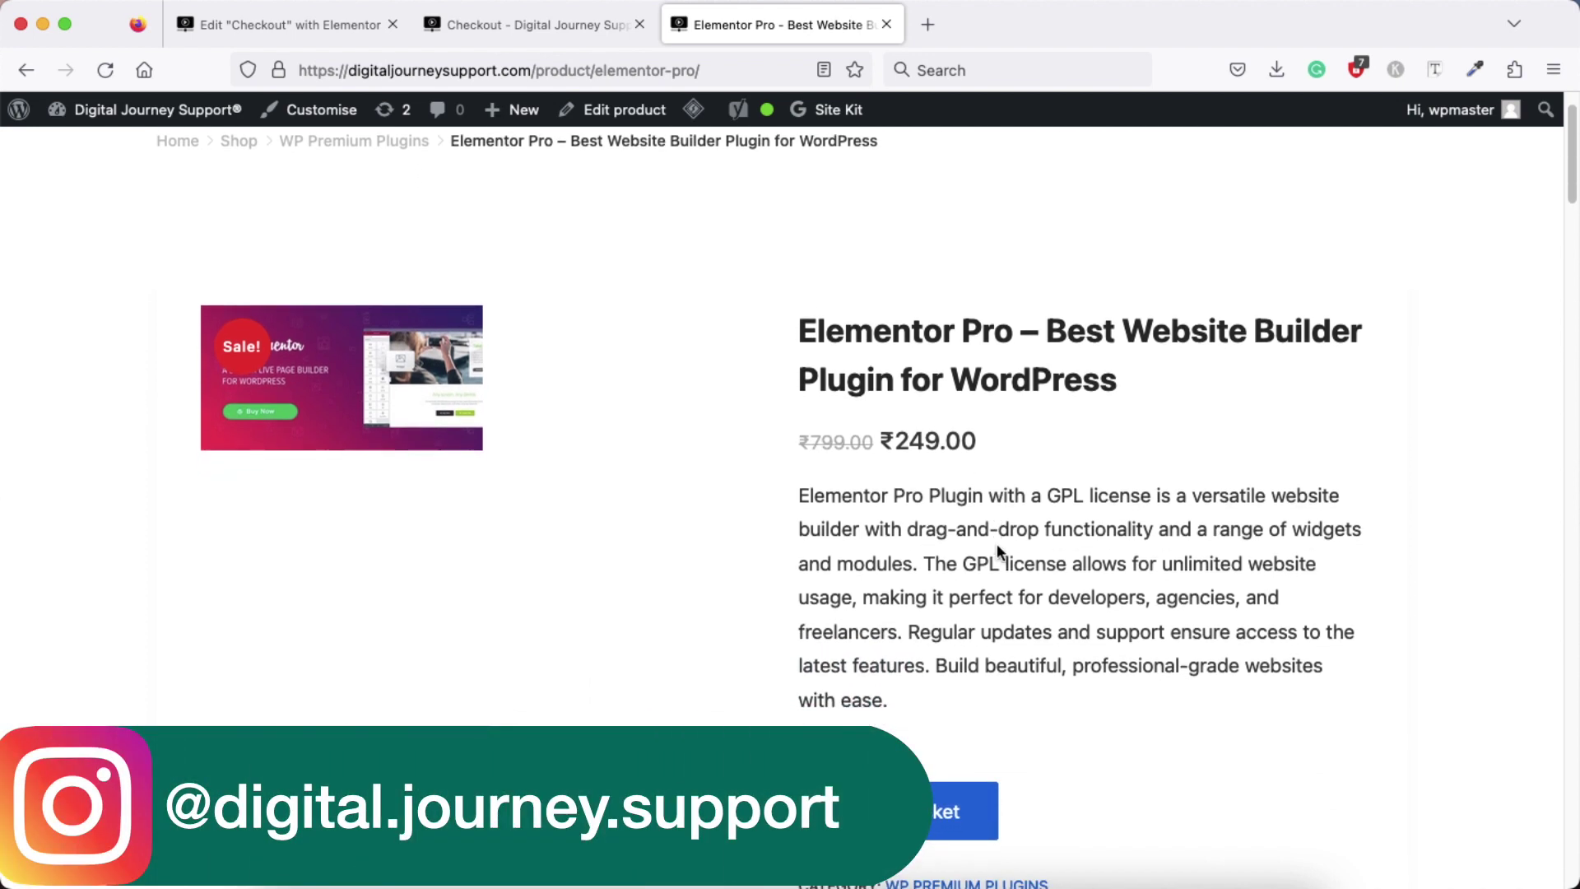
scroll(998, 546, "down", 1)
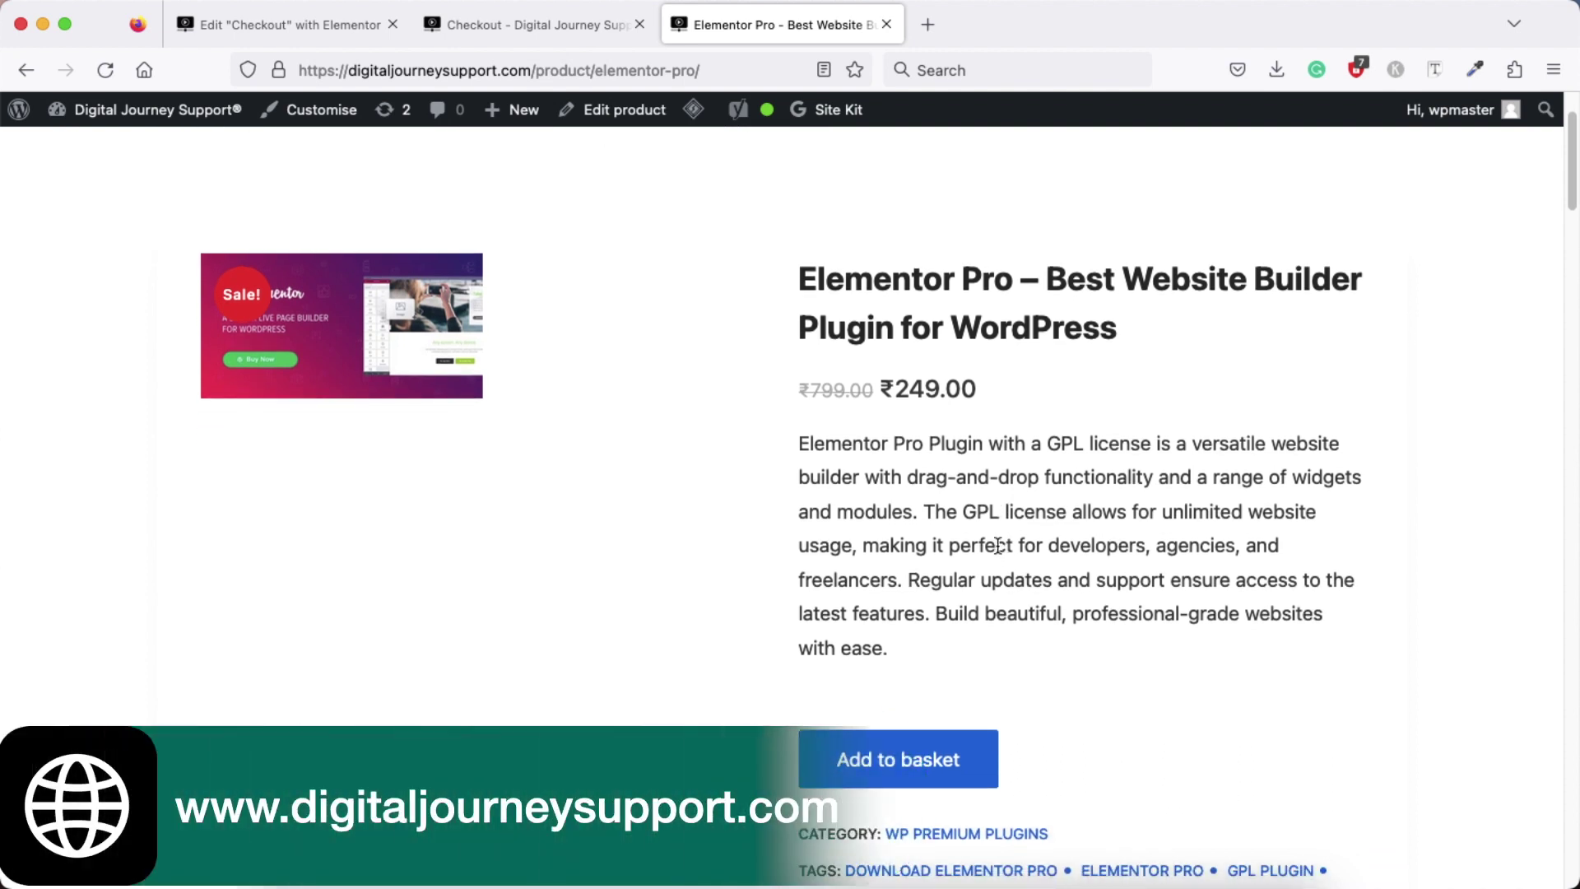
scroll(818, 418, "up", 3)
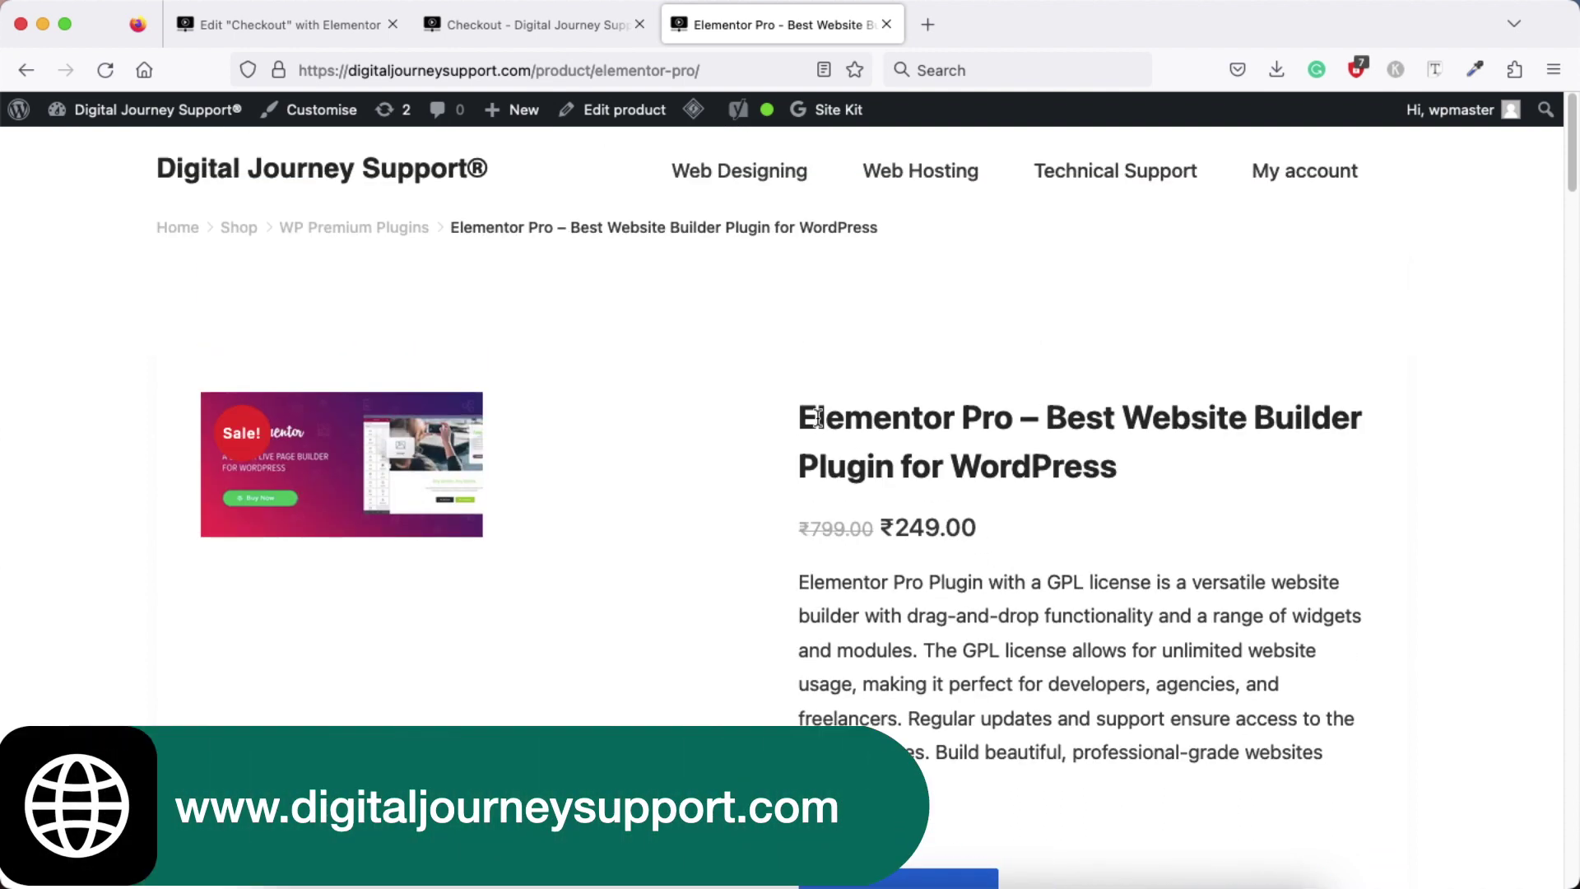
left_click(540, 25)
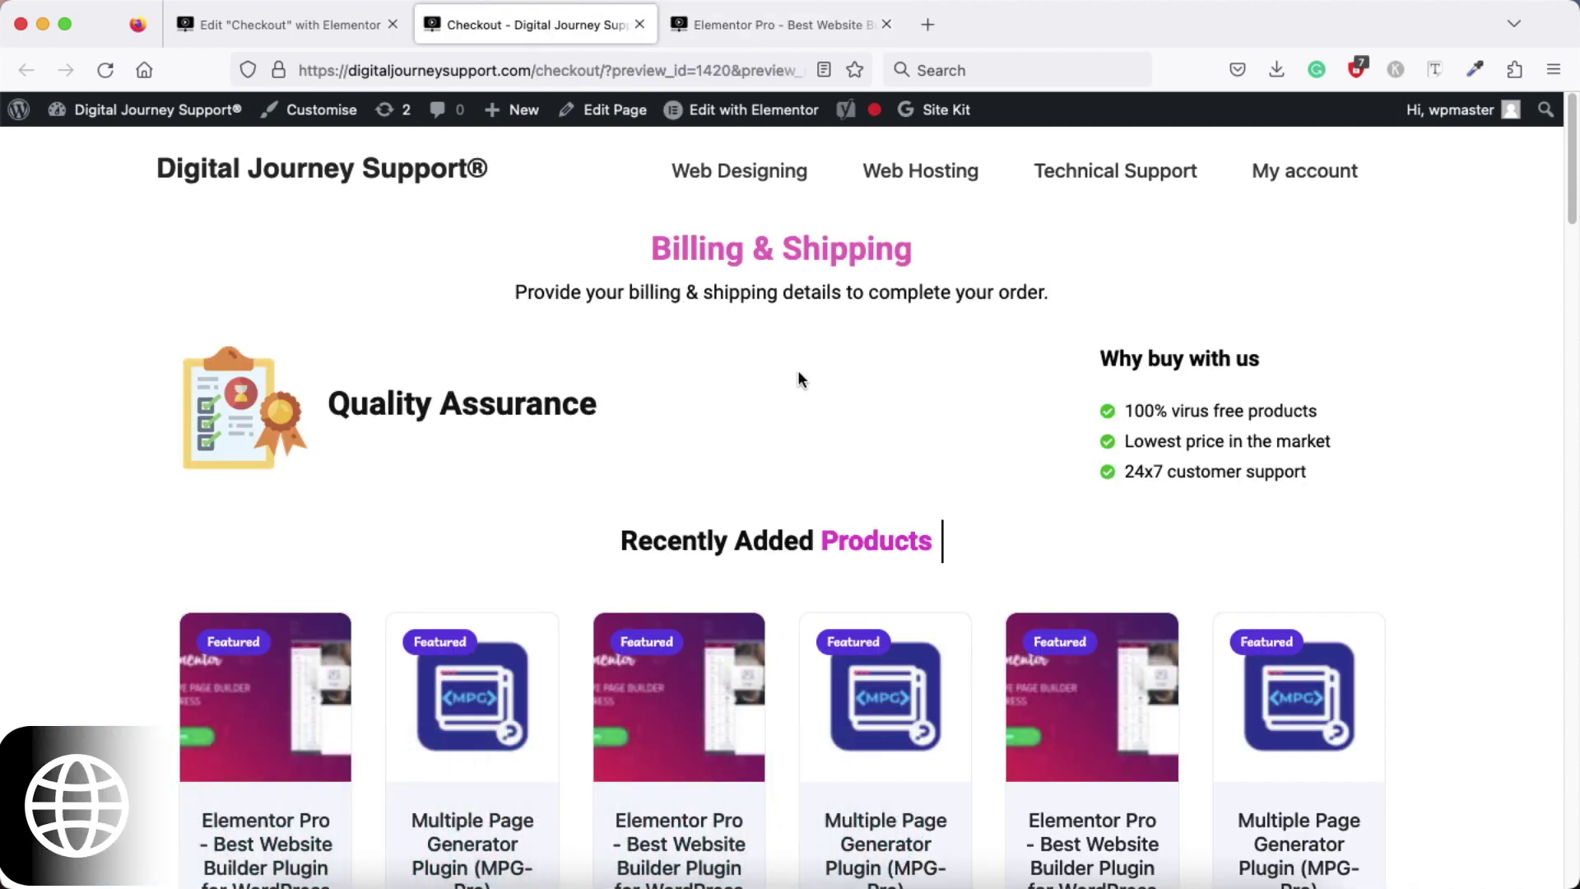